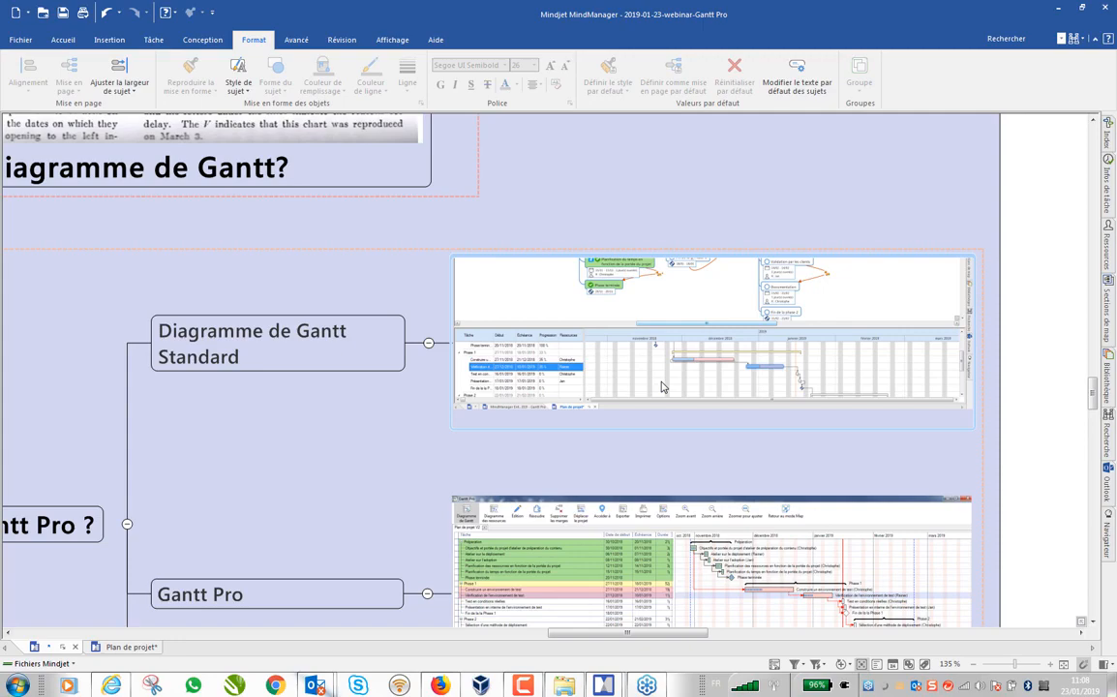
- Collapse the "Gantt Pro" topic and expand the "les avantages de Gantt Pro" topic in the webinar map
scroll(523, 363, "down", 1)
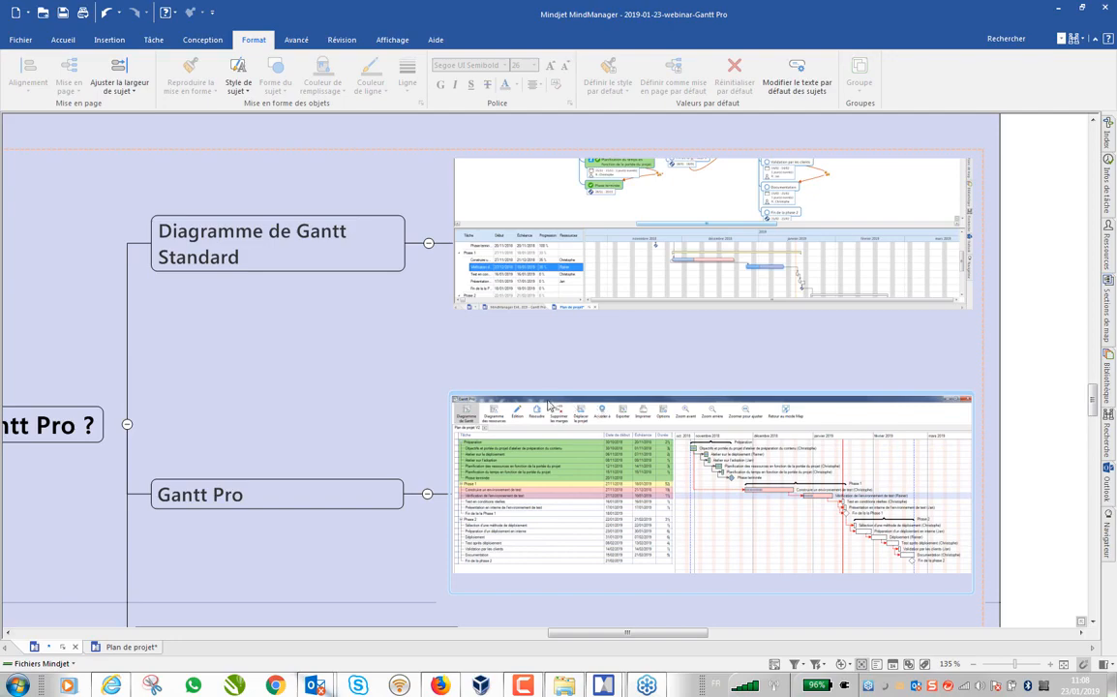
scroll(440, 429, "down", 1)
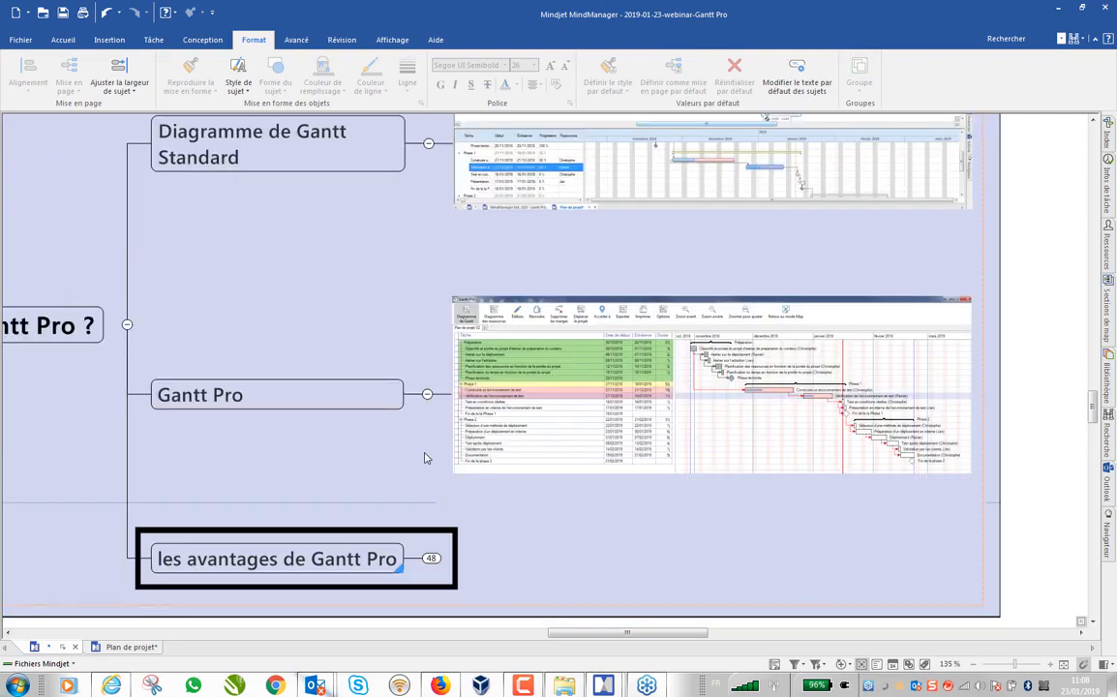
left_click(428, 393)
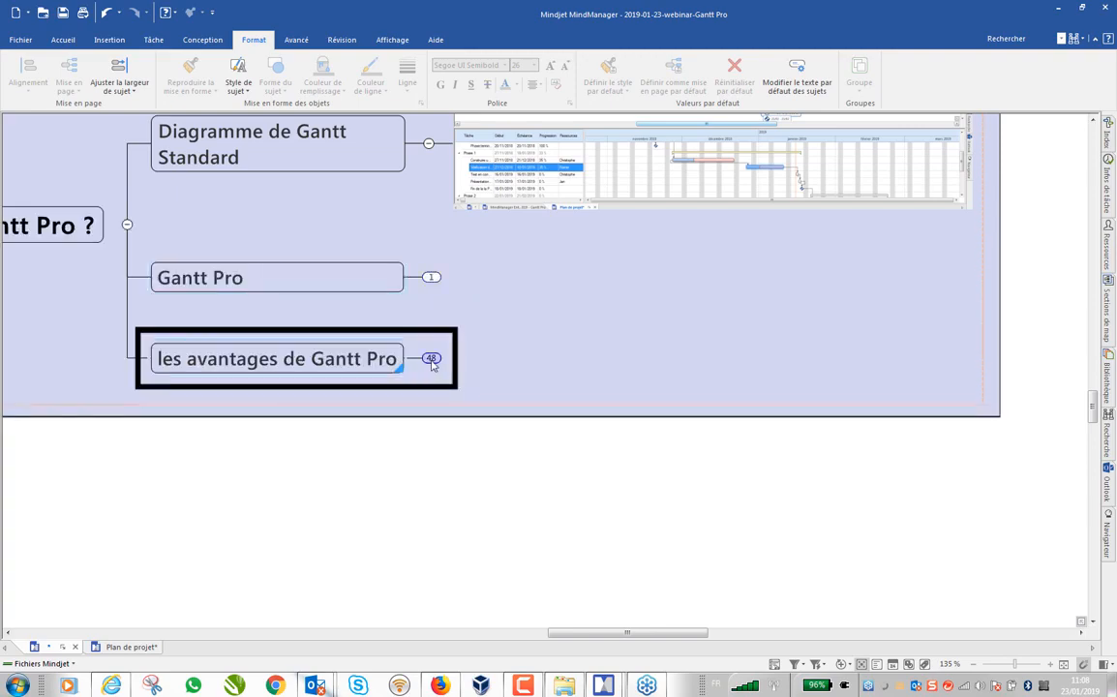
left_click(431, 358)
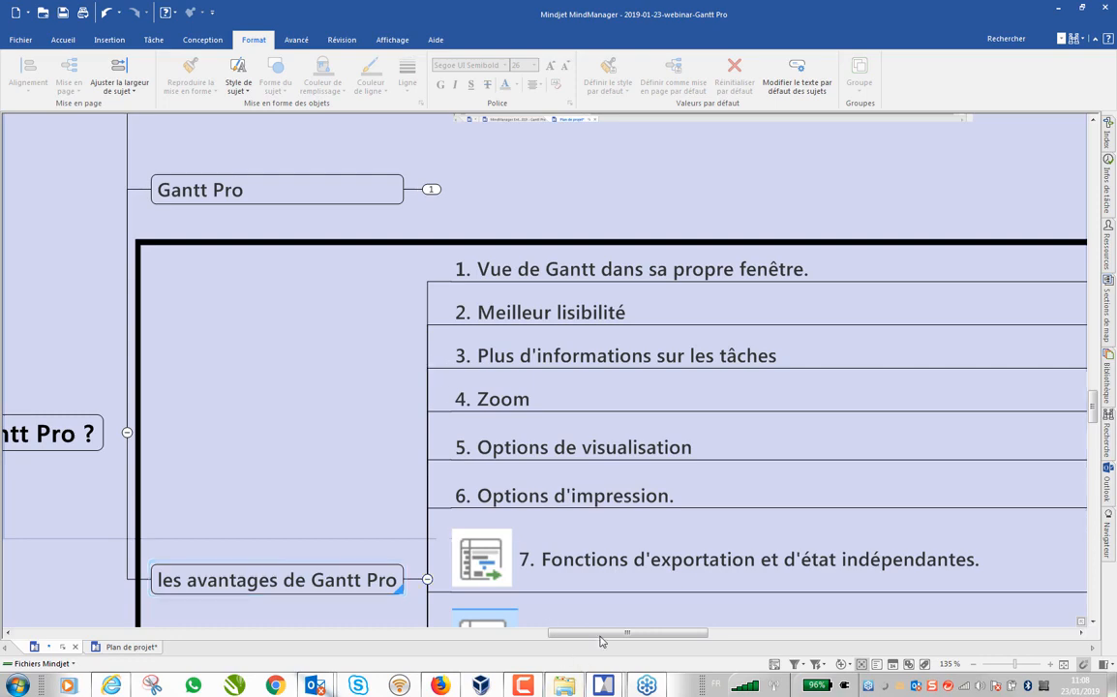
left_click_drag(600, 639, 615, 638)
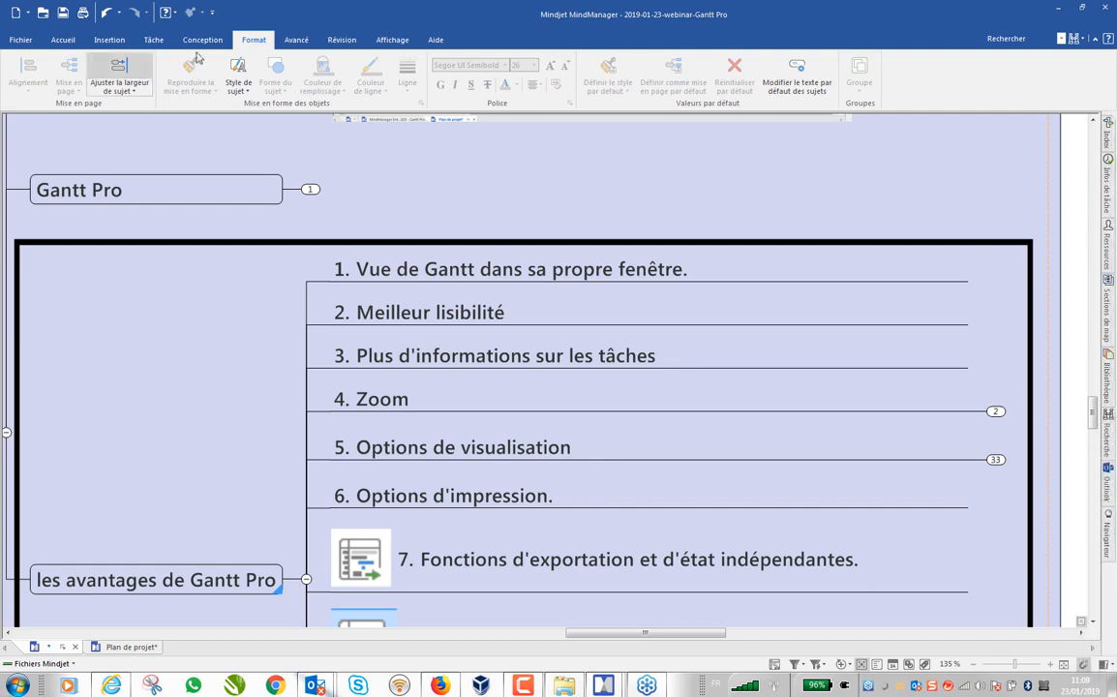
- Open the local map "Plan de projet V2.mmap" from the folder D:\Webinar\2019-01-Webinar-Gantt pro
left_click(23, 40)
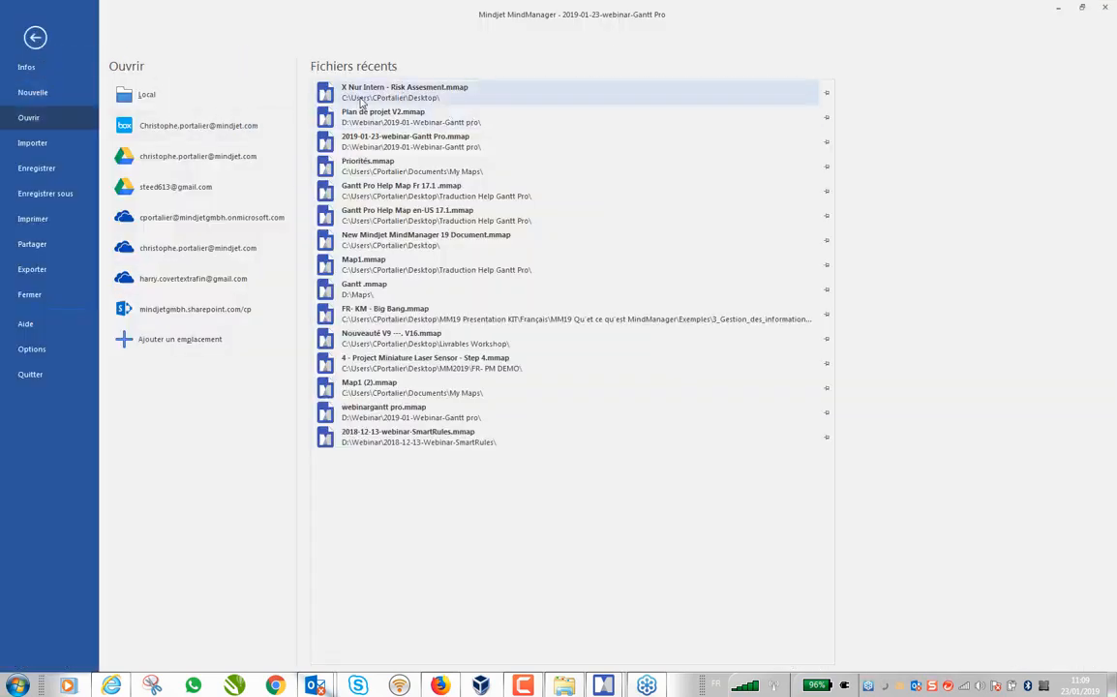
left_click(136, 95)
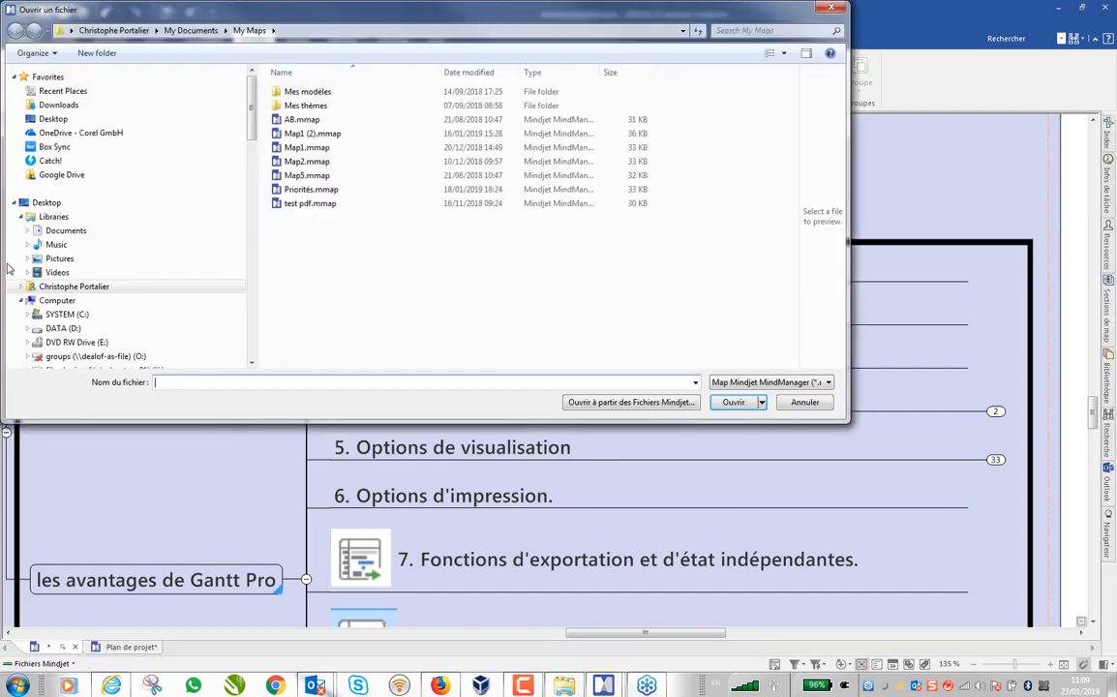
left_click(86, 329)
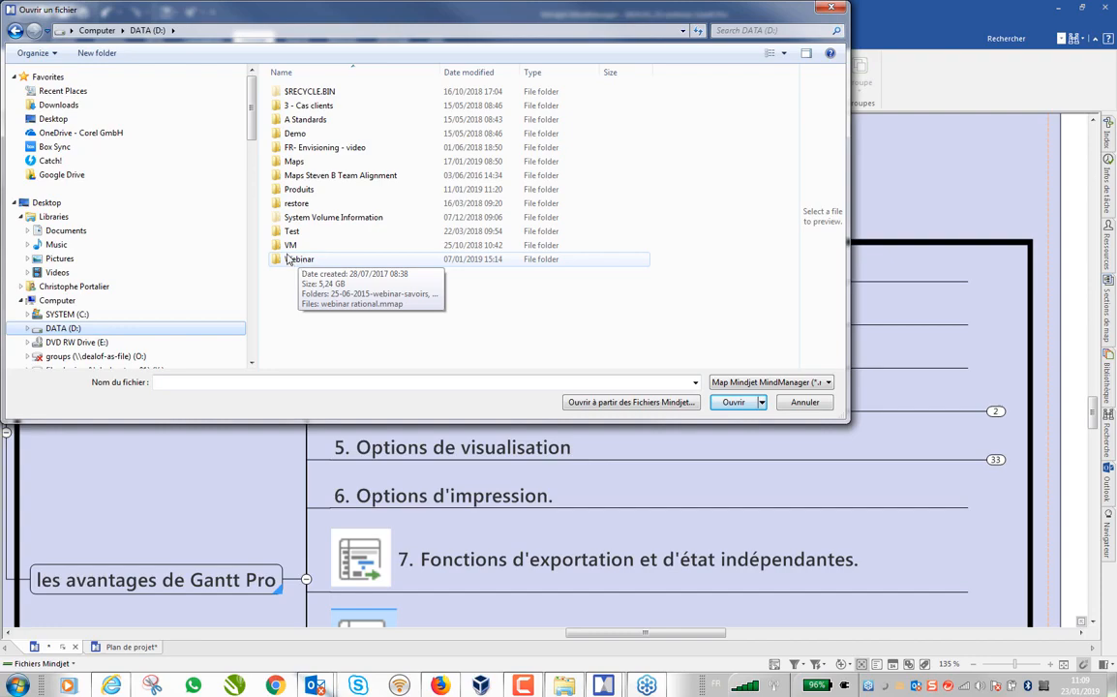
double_click(292, 259)
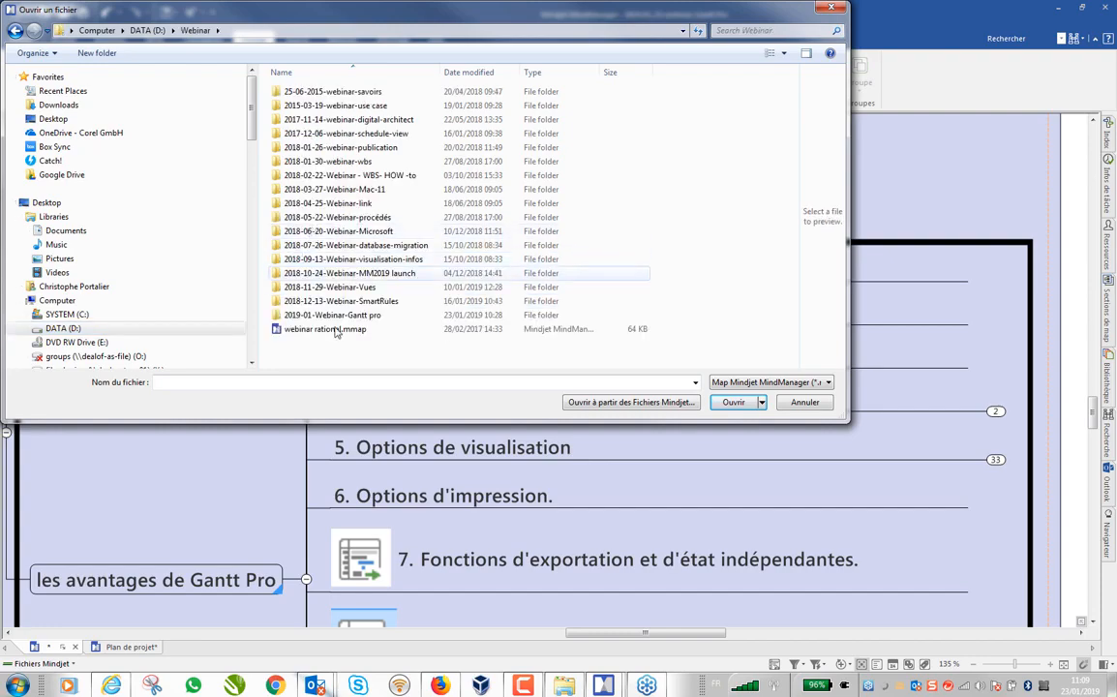
left_click(330, 317)
double_click(330, 317)
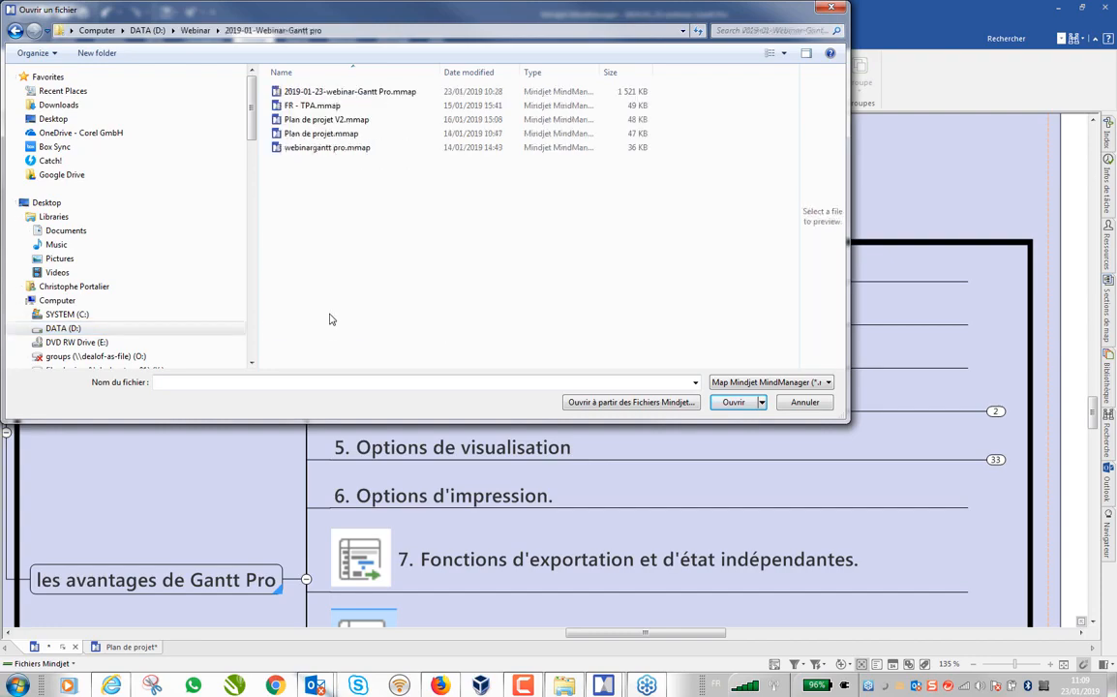
double_click(326, 120)
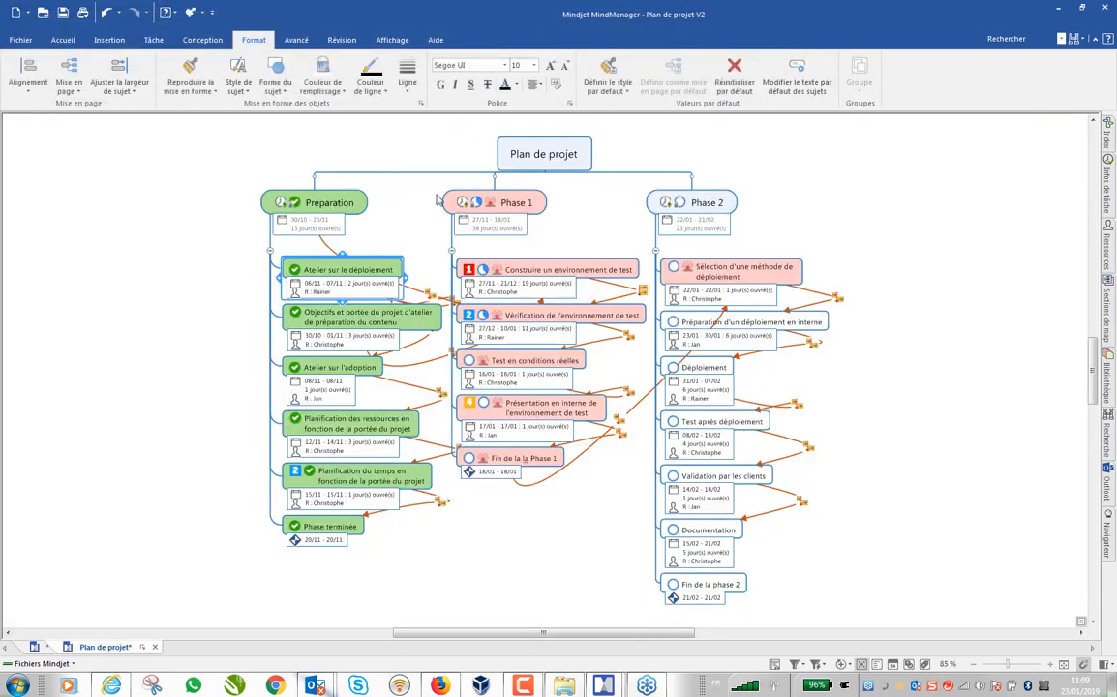
- Bring the Gantt Pro window of Plan de projet V2 onto the main display and maximize it
left_click(834, 182)
scroll(916, 207, "up", 2, "ctrl")
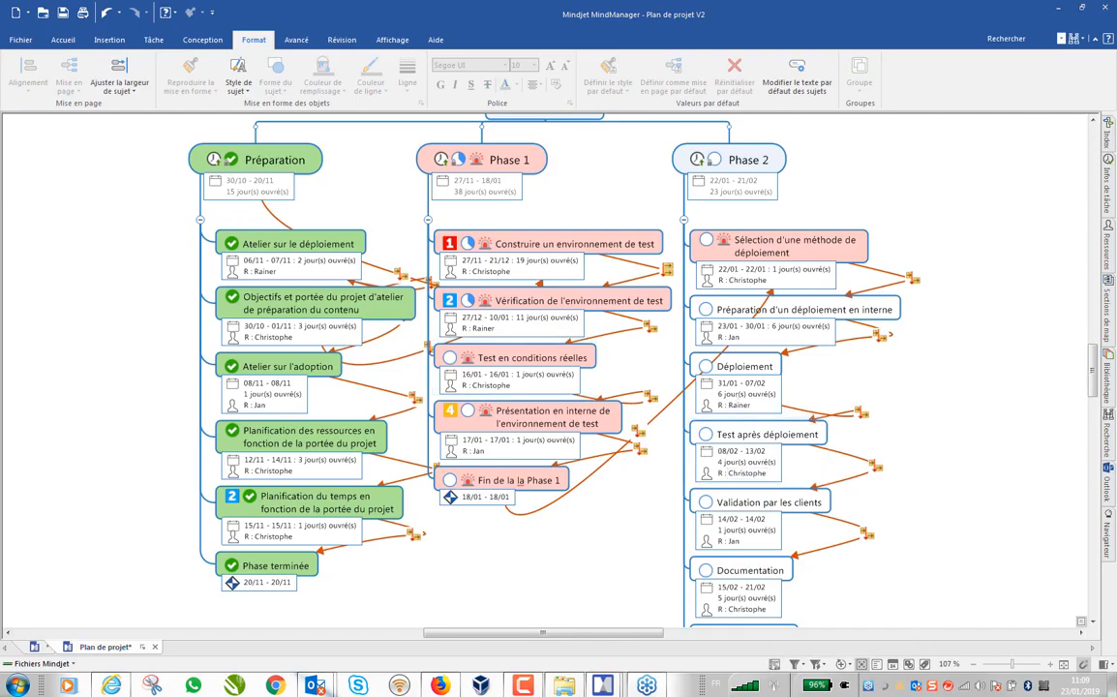
left_click_drag(1116, 63, 329, 107)
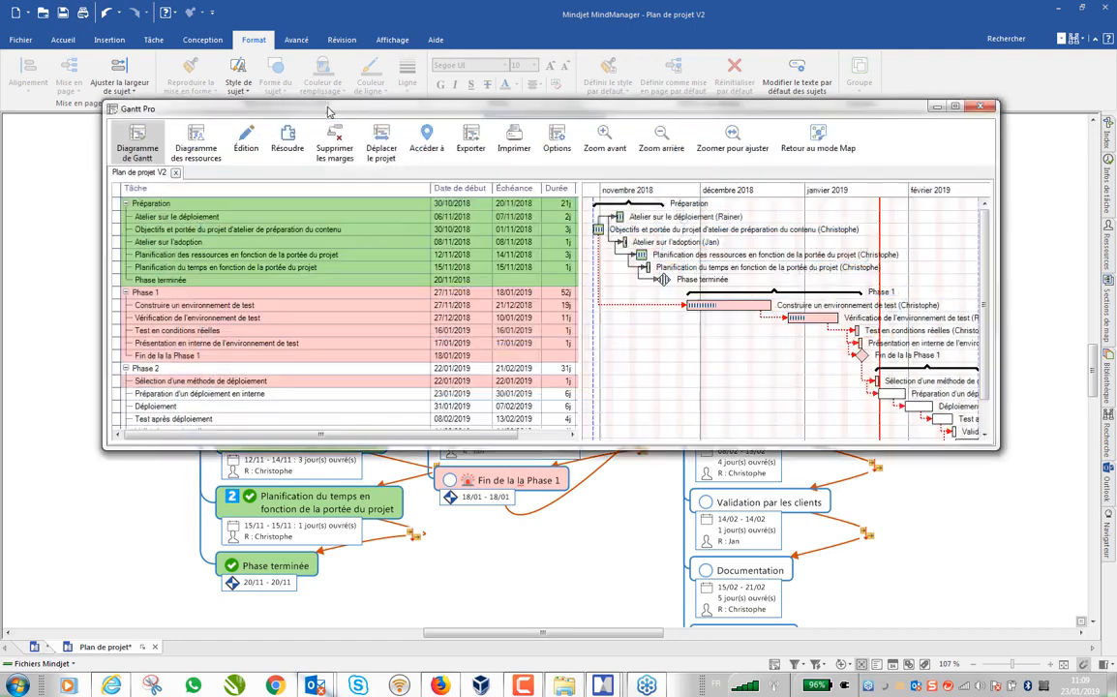
double_click(862, 107)
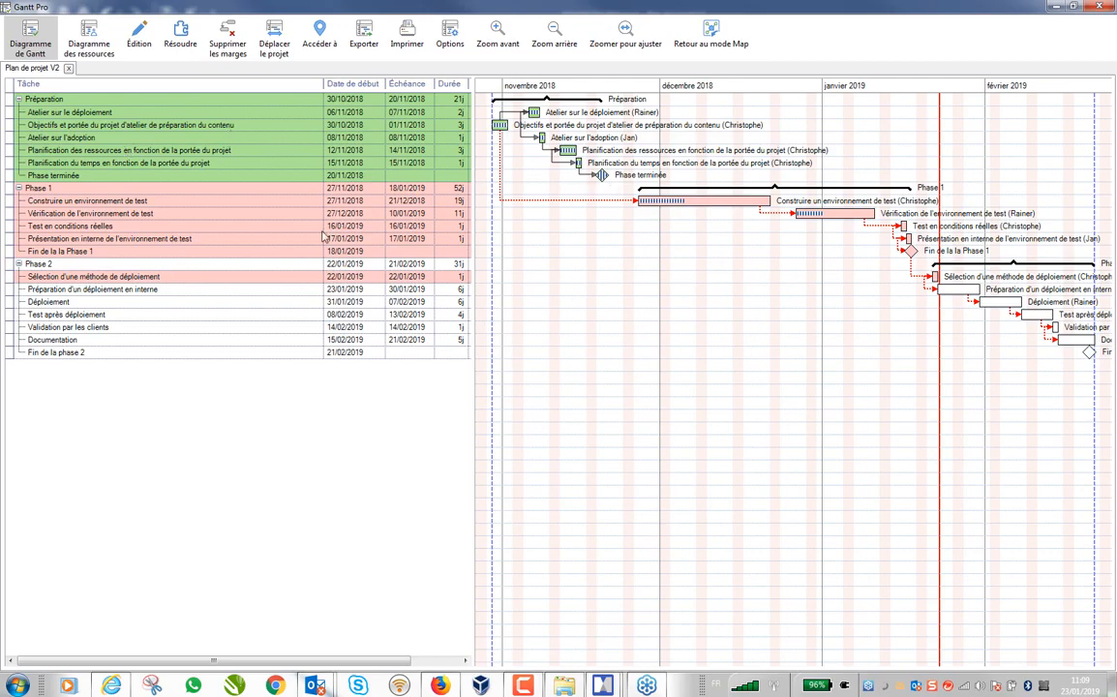
- Return to the webinar map and expand the "Gantt Pro" topic to compare its chart image with the standard Gantt image
mouse_move(580, 166)
left_click(1098, 6)
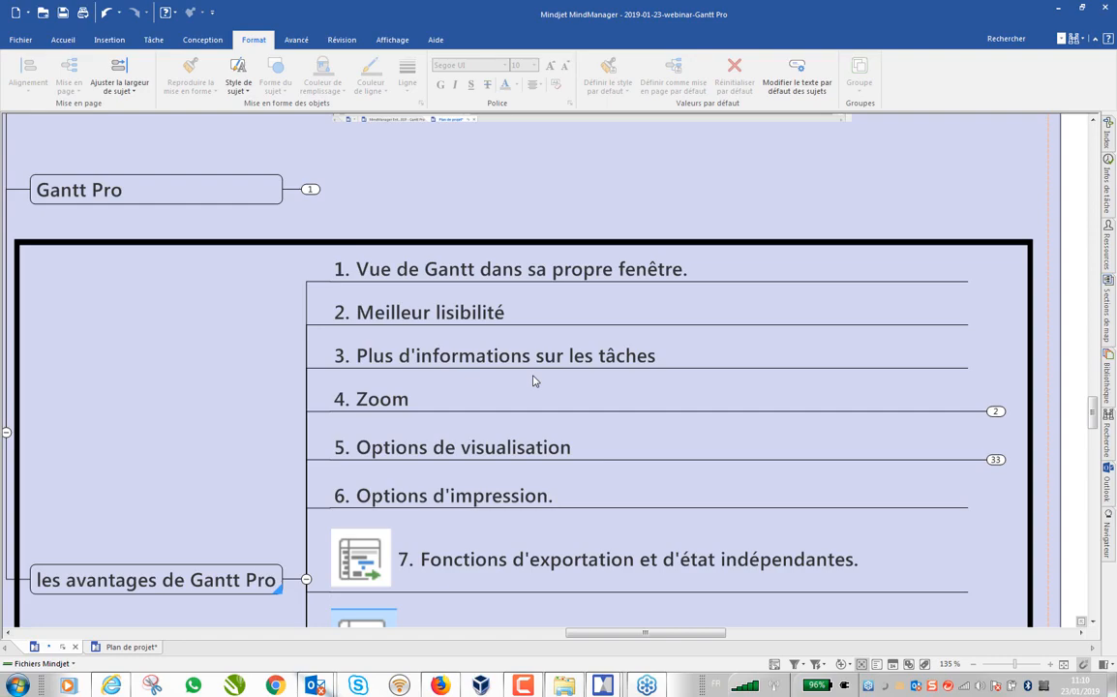
scroll(718, 194, "up", 3)
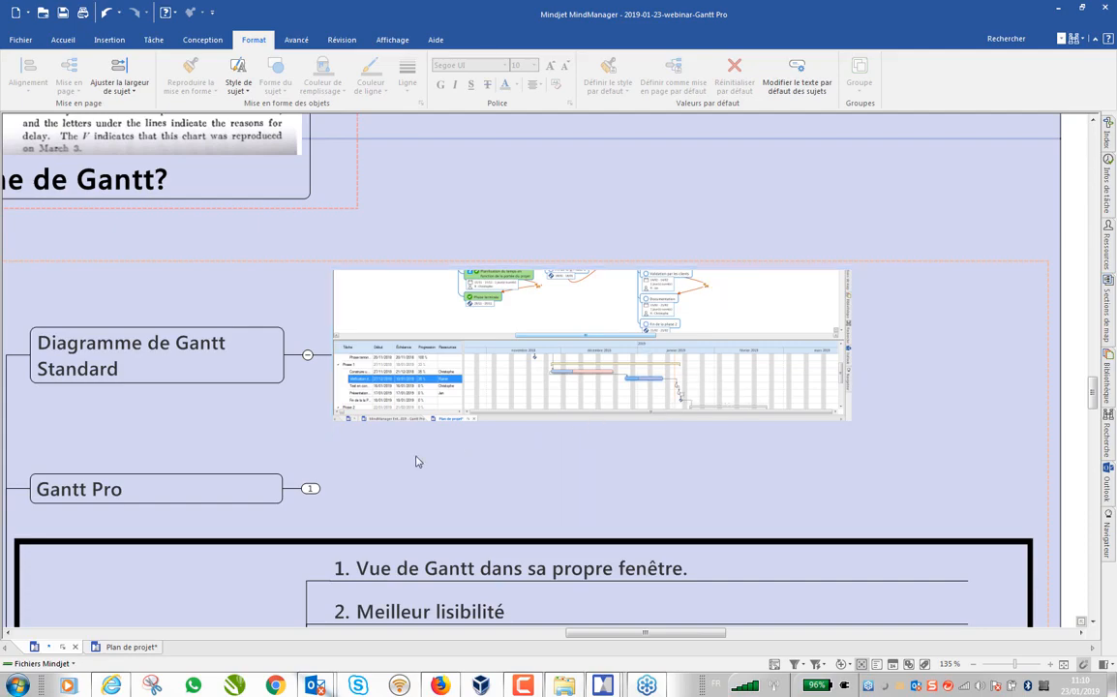
scroll(698, 404, "up", 5)
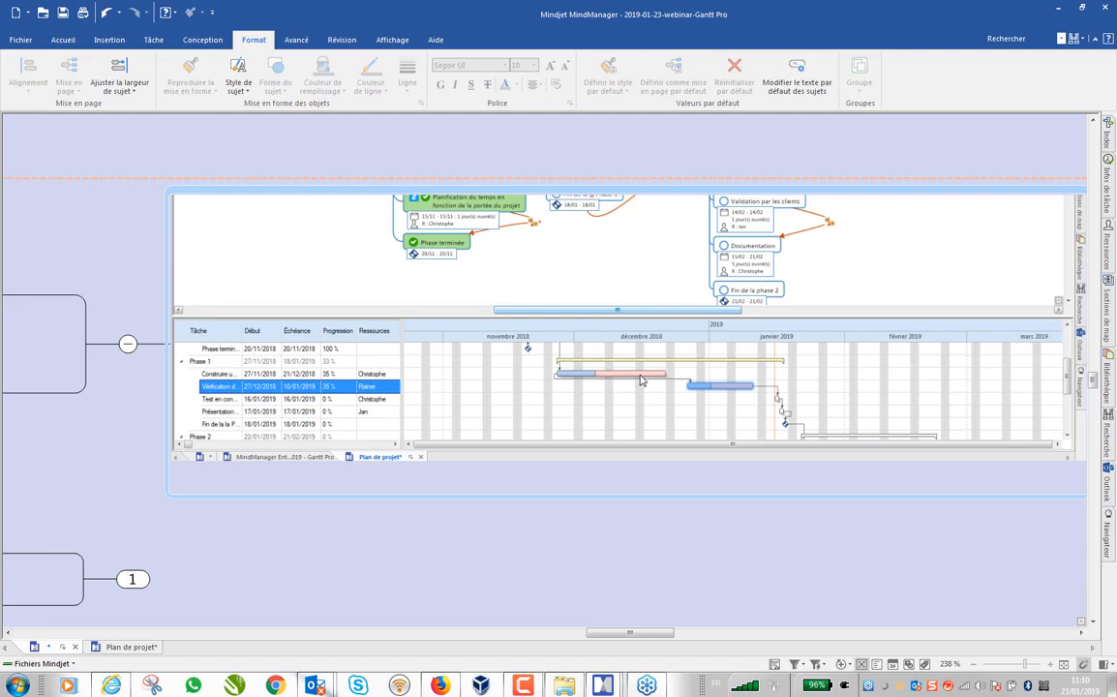
left_click(133, 579)
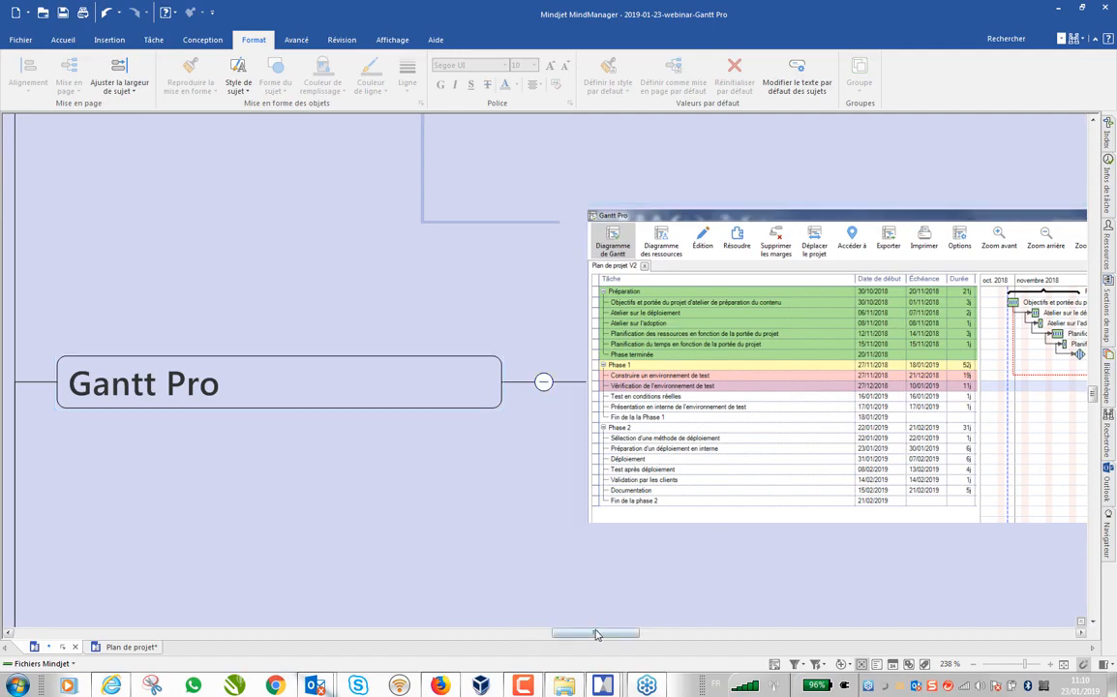
left_click_drag(594, 633, 650, 635)
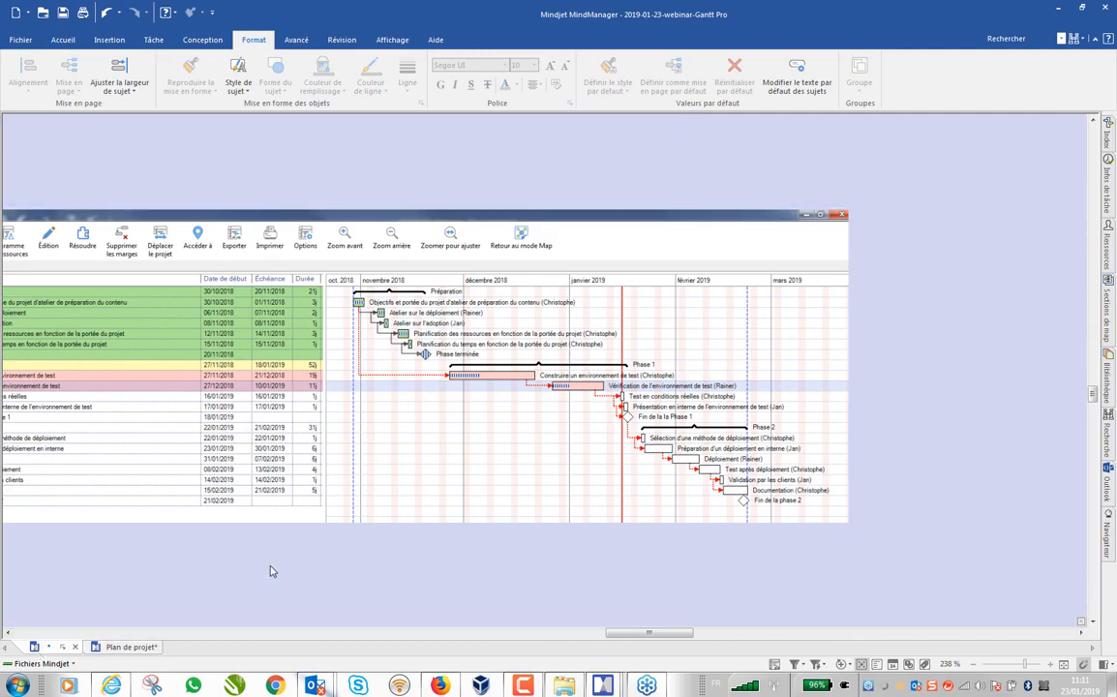
- Return to the list of Gantt Pro advantages in the webinar map, then switch to the Gantt Pro window
scroll(271, 570, "down", 5)
scroll(256, 500, "down", 3)
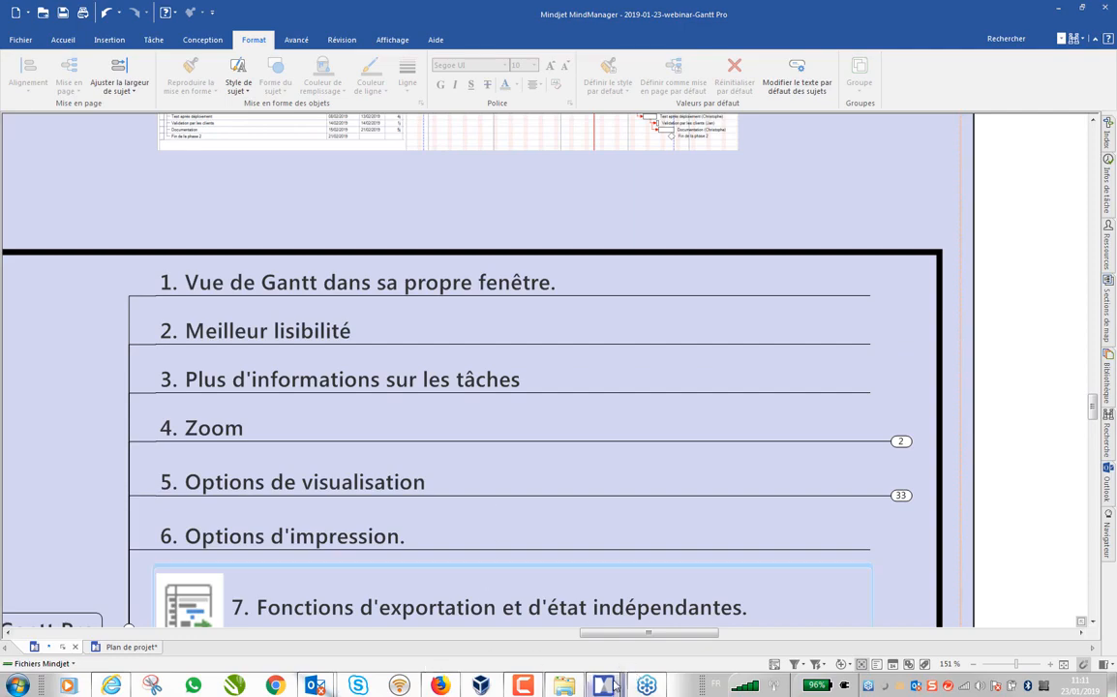
mouse_move(605, 680)
left_click(683, 547)
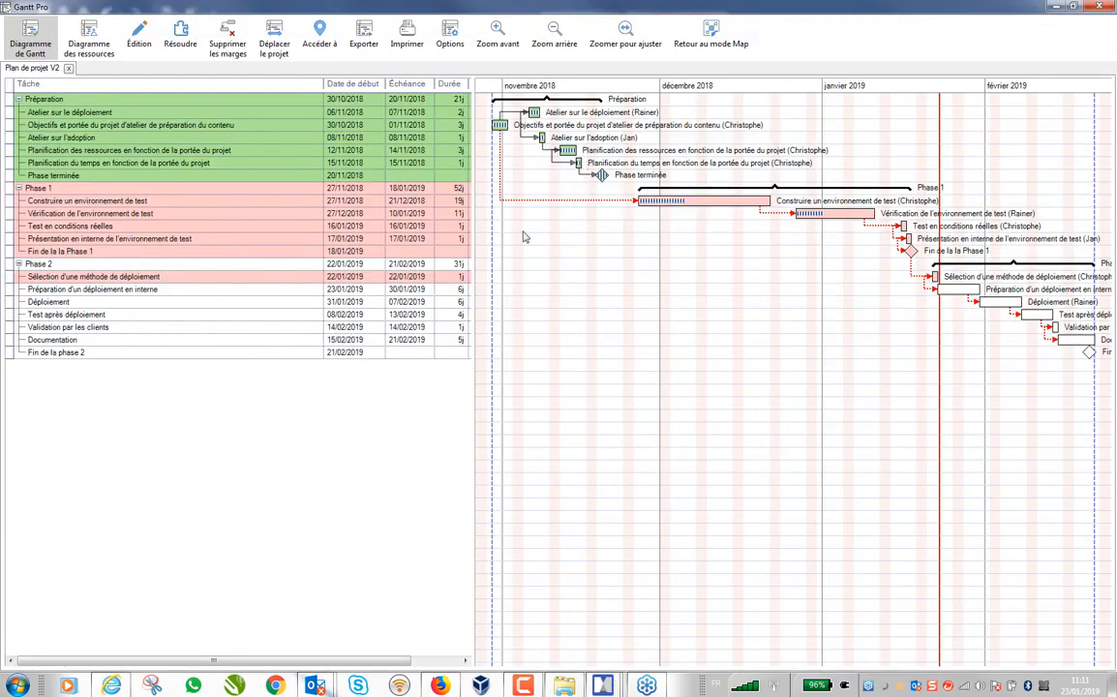
- Examine the Gantt timeline at month, week and day level back to November 2018, then fit the whole project in view
scroll(614, 212, "up", 3)
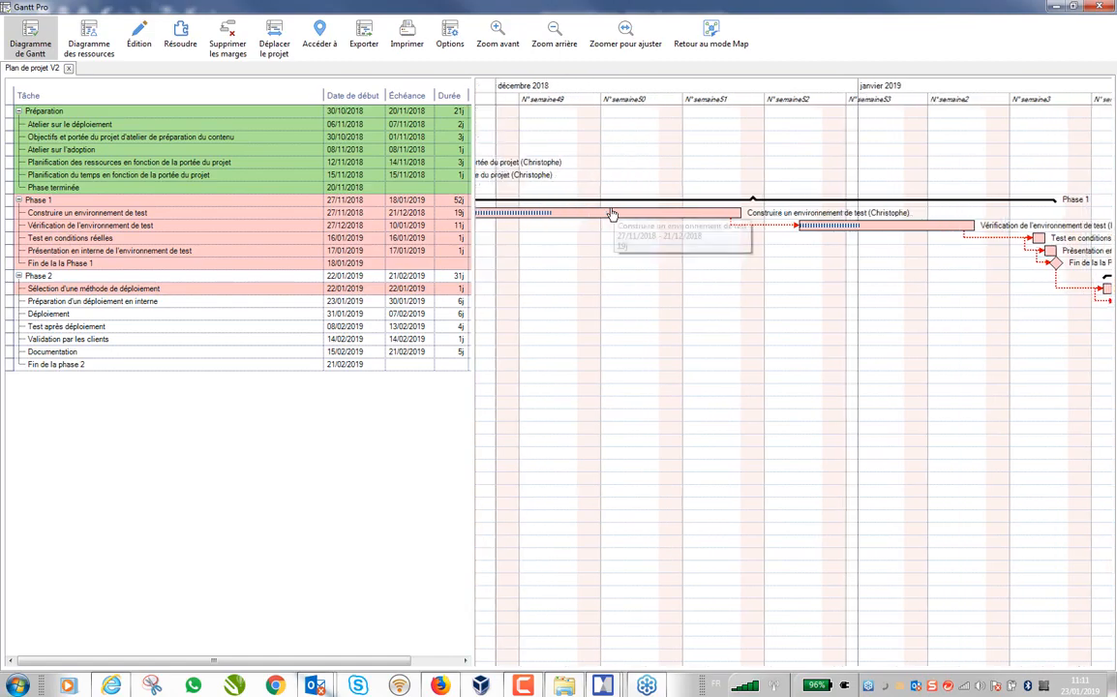
scroll(611, 212, "down", 2)
scroll(581, 181, "down", 2)
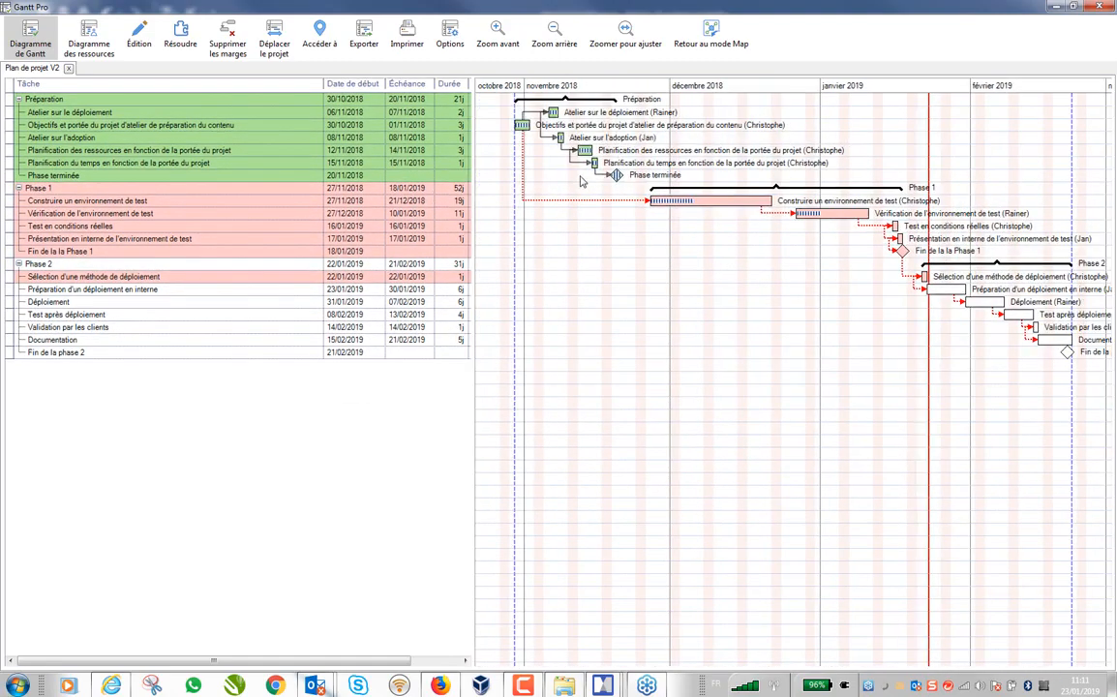
scroll(580, 181, "up", 3)
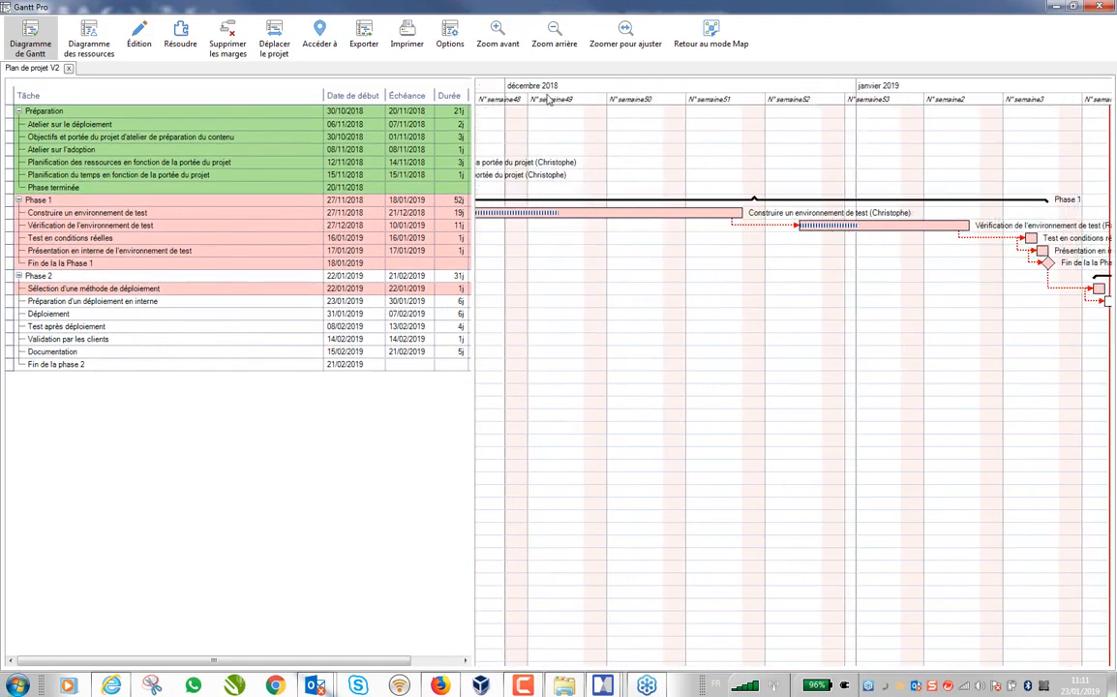
scroll(547, 135, "up", 1)
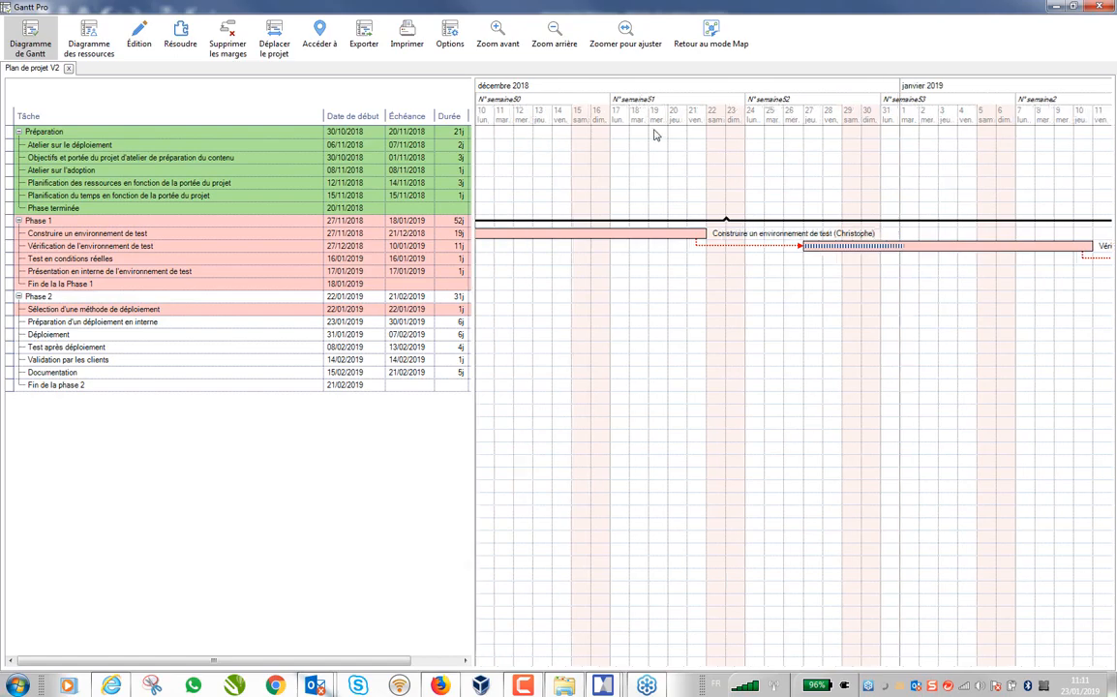
left_click_drag(695, 528, 890, 542)
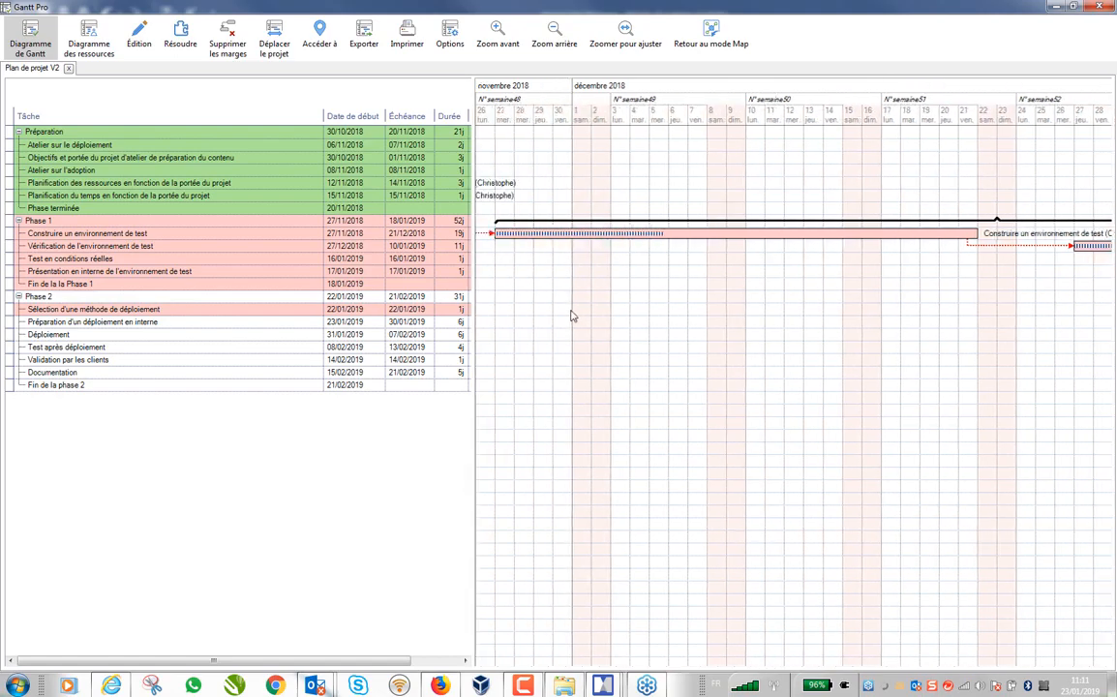
left_click_drag(571, 313, 781, 348)
left_click_drag(620, 270, 782, 270)
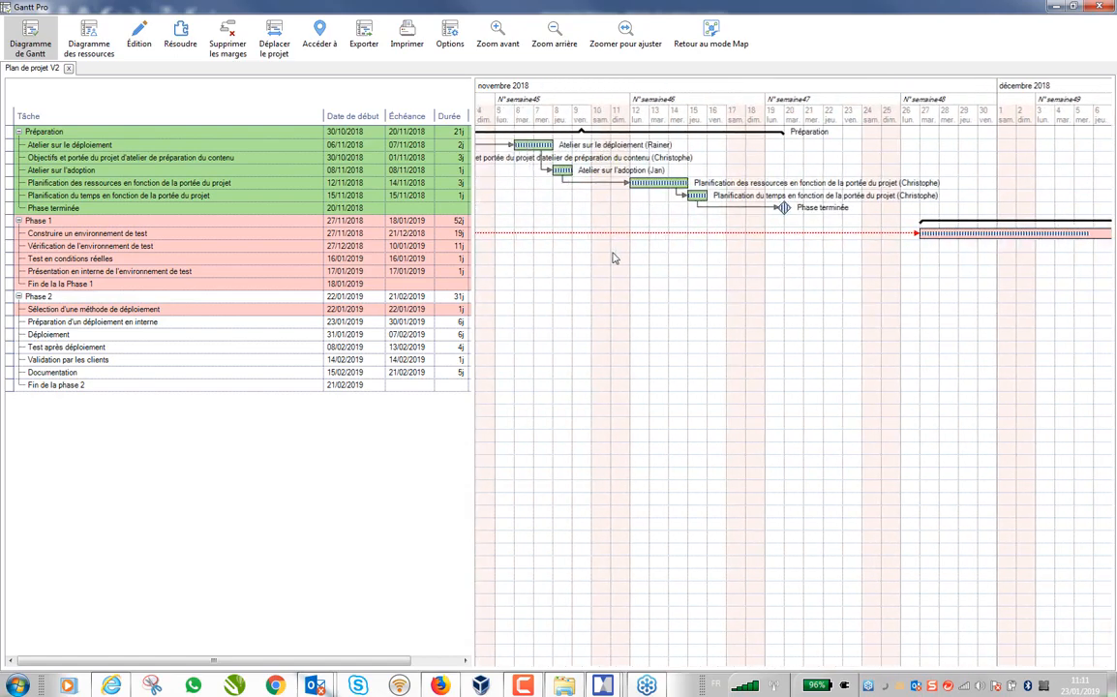
left_click(628, 34)
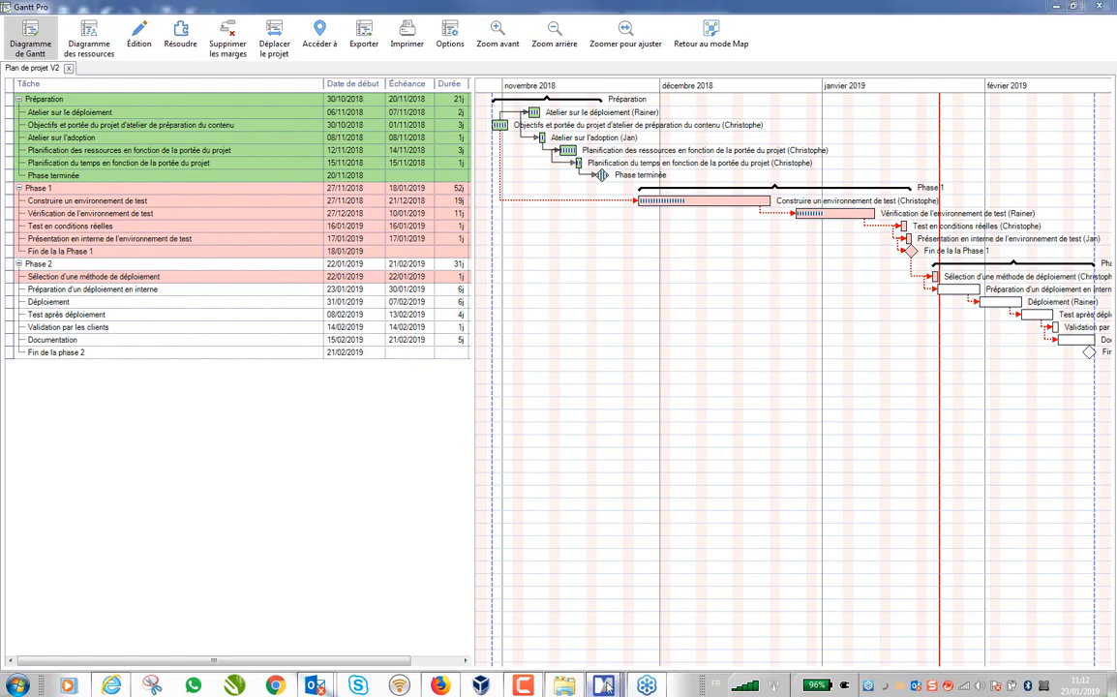
- Switch to the Plan de projet map in MindManager and quick-filter it to show only topics with the Priority 1 marker
mouse_move(602, 683)
left_click(608, 631)
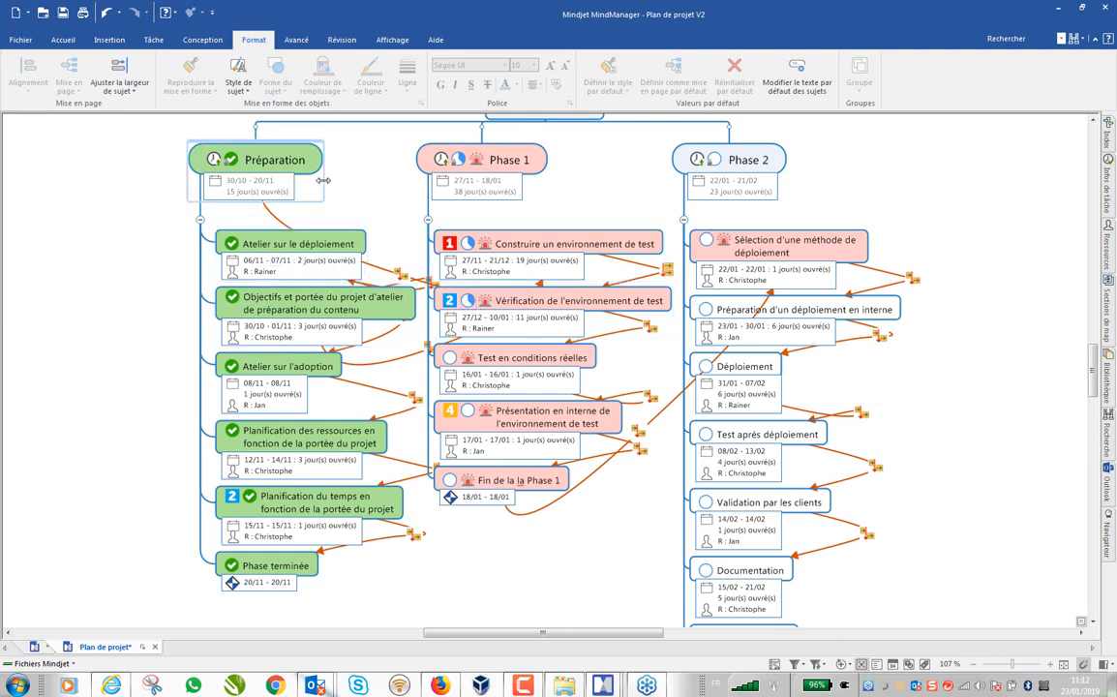
left_click(451, 245)
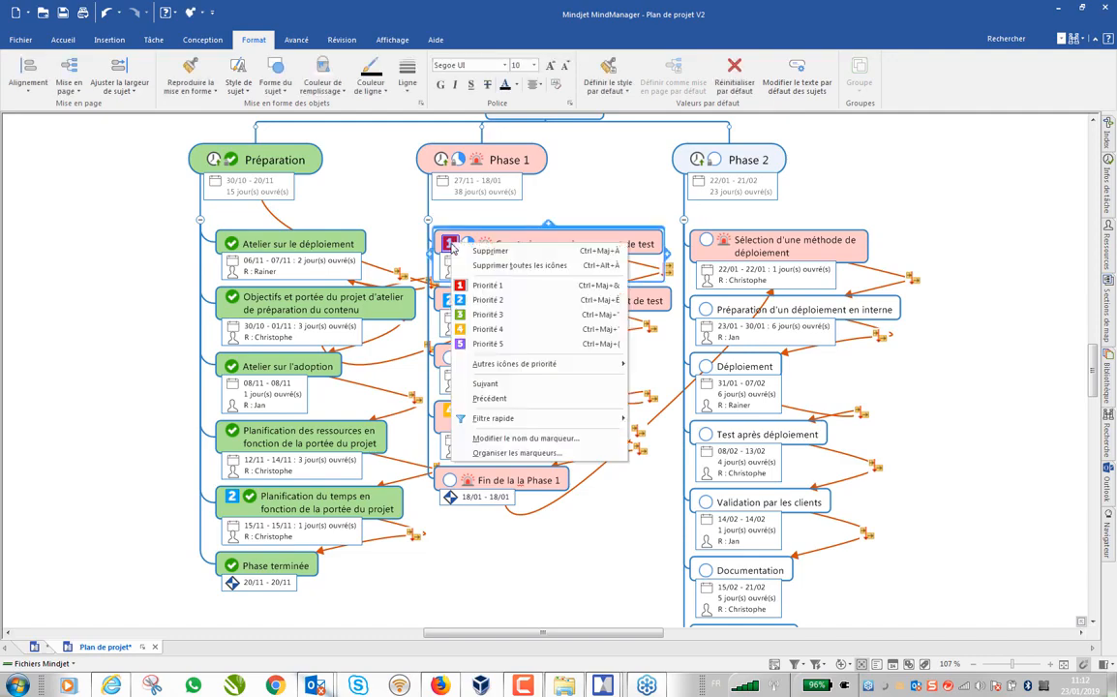
mouse_move(591, 418)
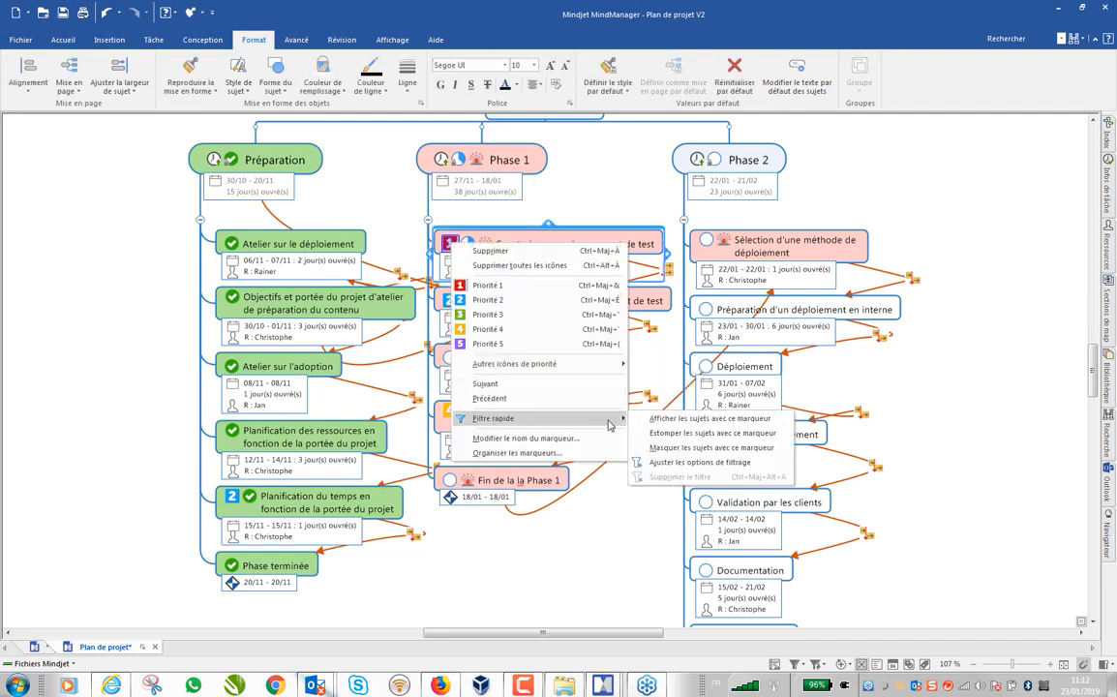
left_click(664, 420)
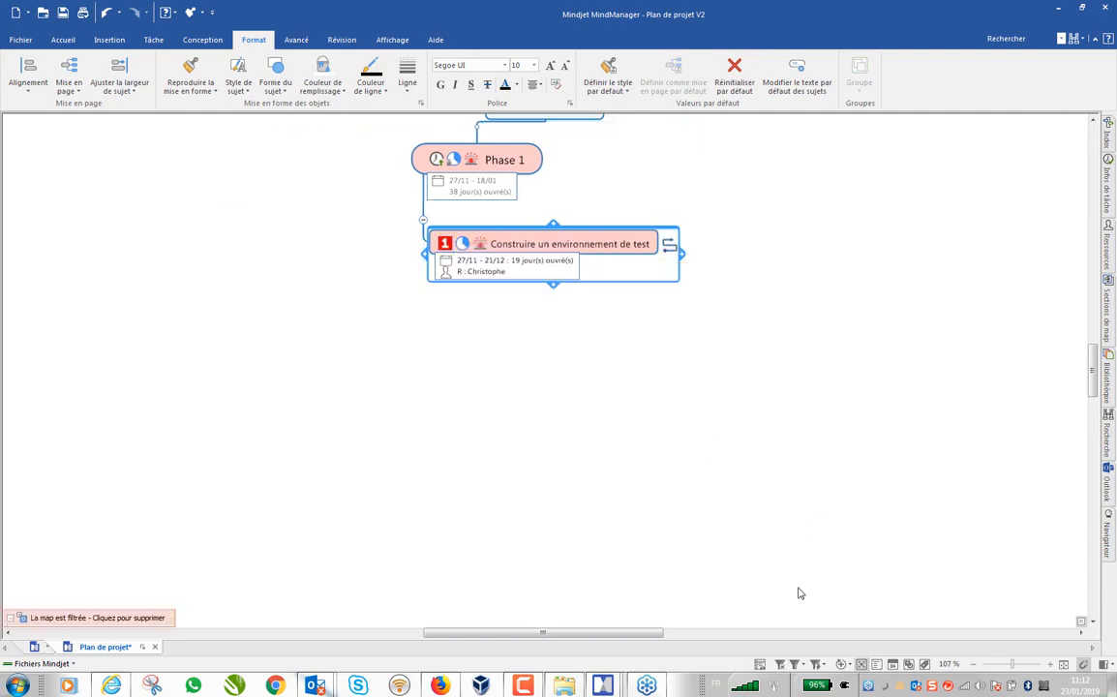
- Check the filtered project in the Gantt Pro window, then minimize that window to return to the map
left_click(621, 684)
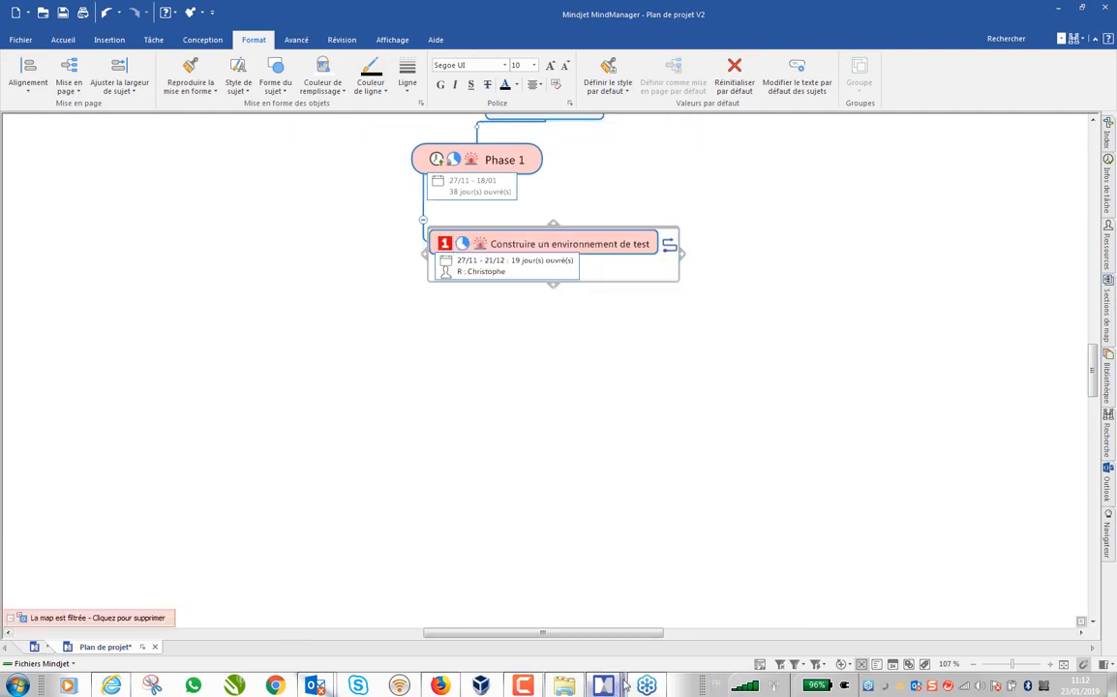
left_click(742, 574)
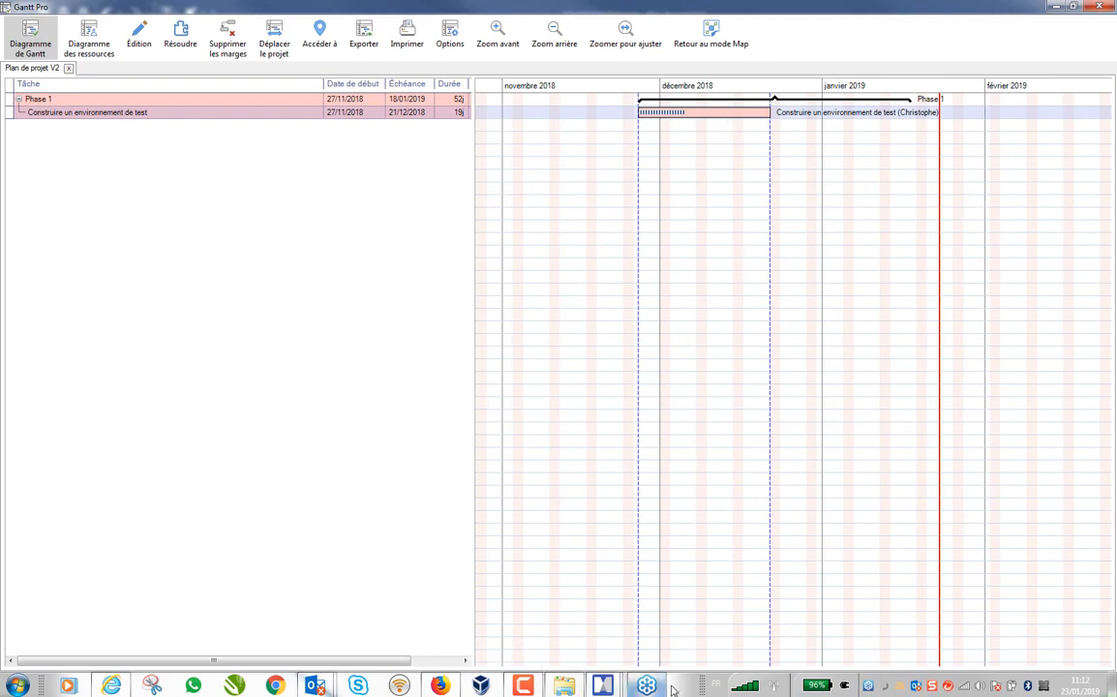
left_click(1055, 7)
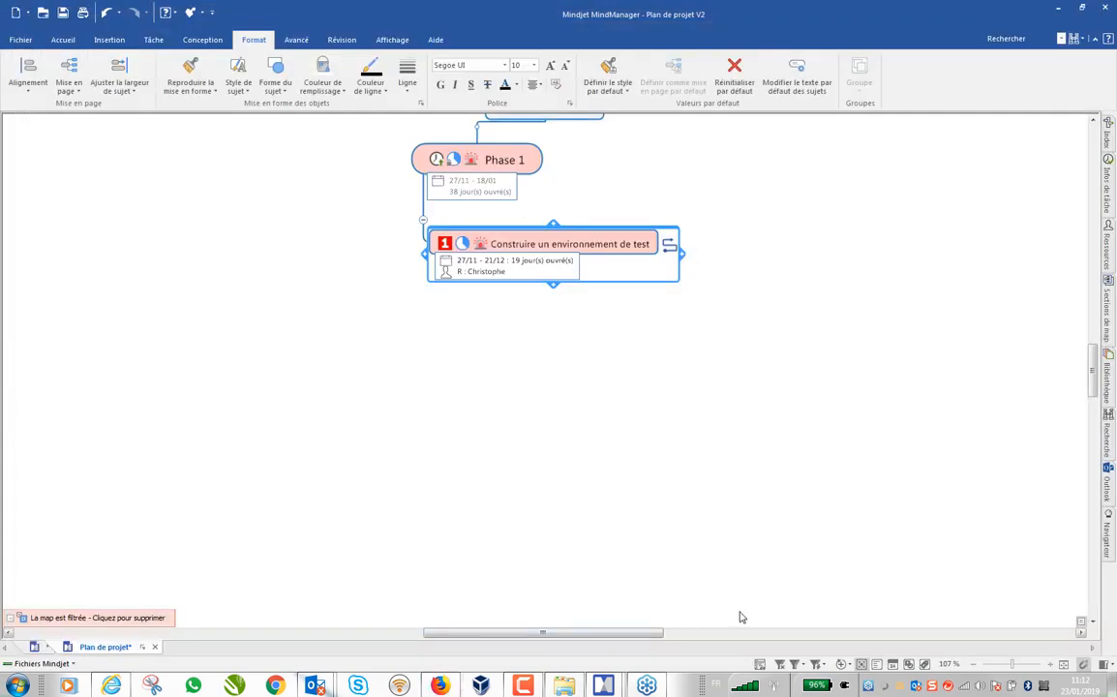
- Clear the priority filter and use a multi-criteria filter to show only topics with fill colour 171, 229, 149
left_click(784, 667)
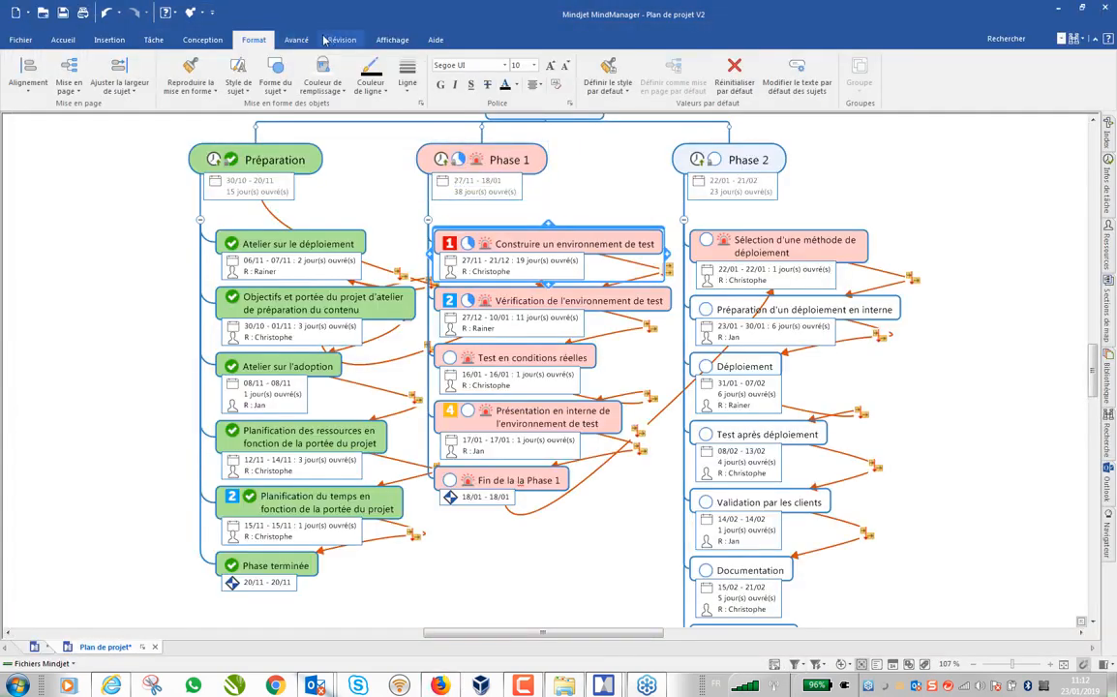
left_click(389, 42)
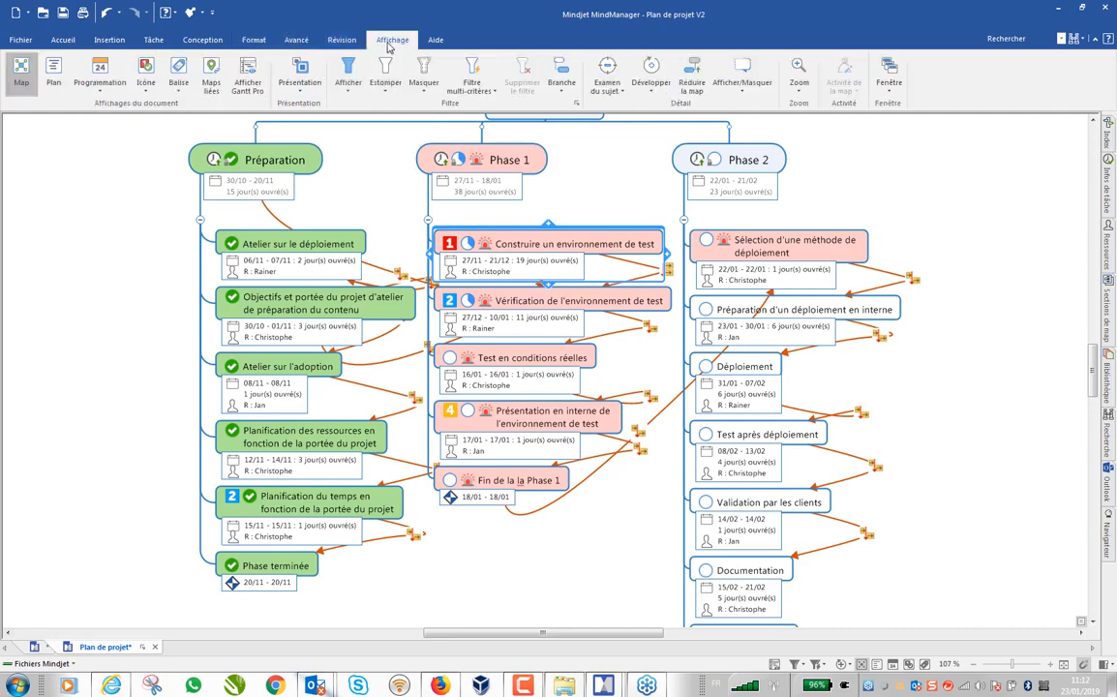
left_click(471, 73)
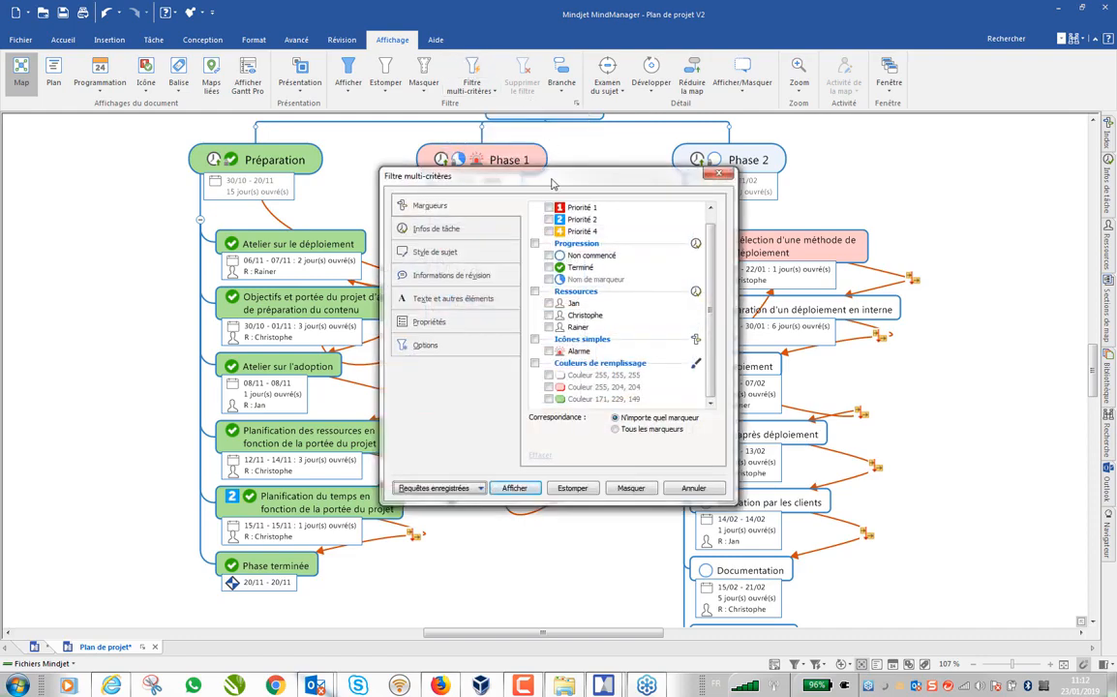
left_click_drag(552, 181, 208, 143)
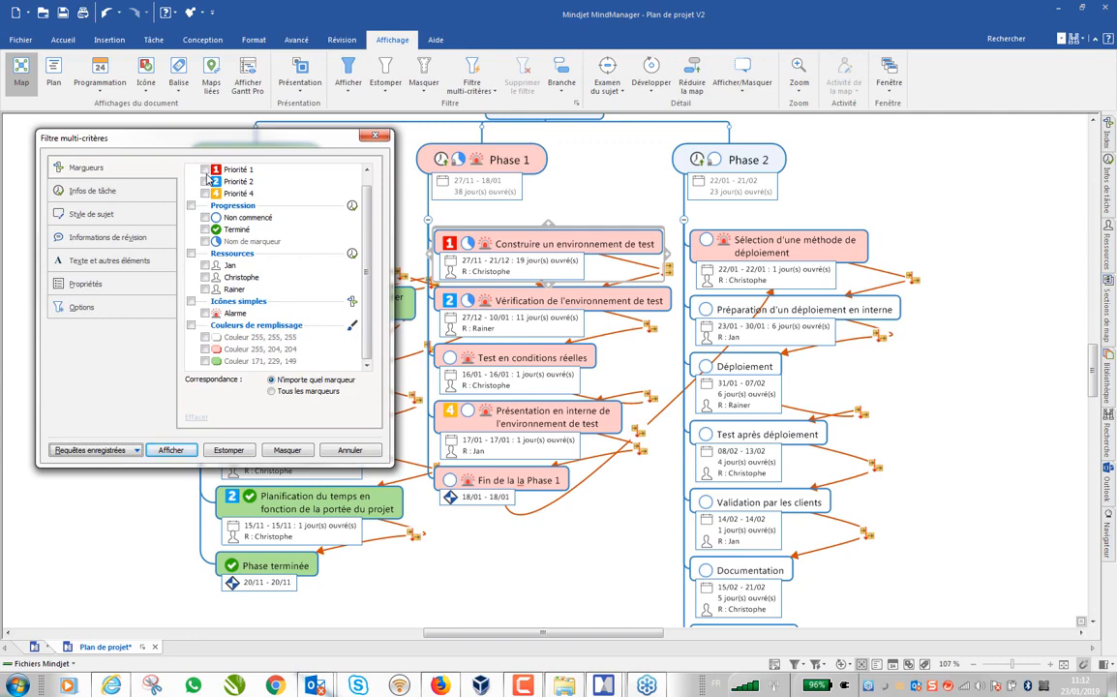
left_click(204, 361)
left_click(170, 450)
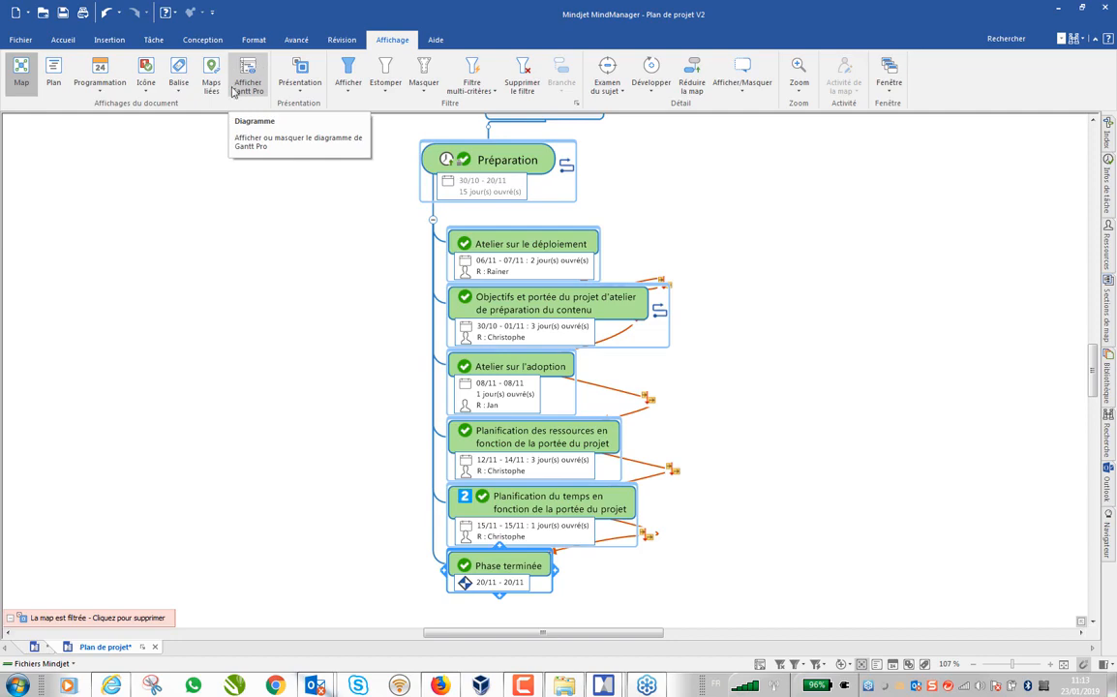
- Check the filtered project in a taller Gantt Pro window, then return to the map and remove the colour filter
left_click(761, 666)
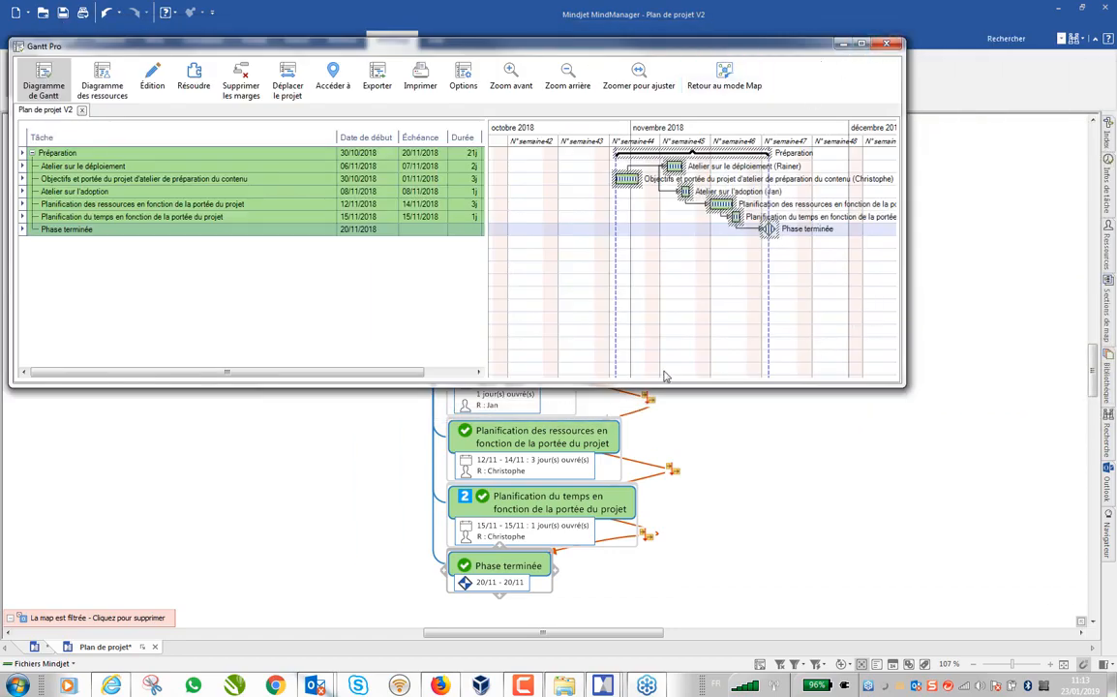
left_click_drag(653, 388, 631, 574)
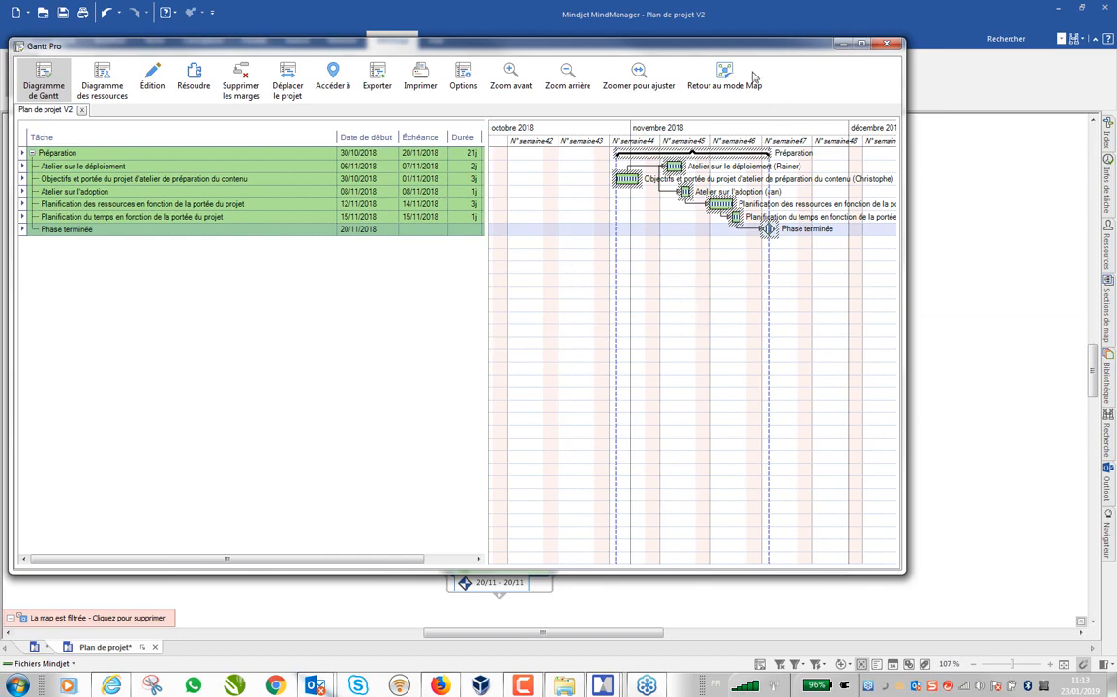
left_click(980, 517)
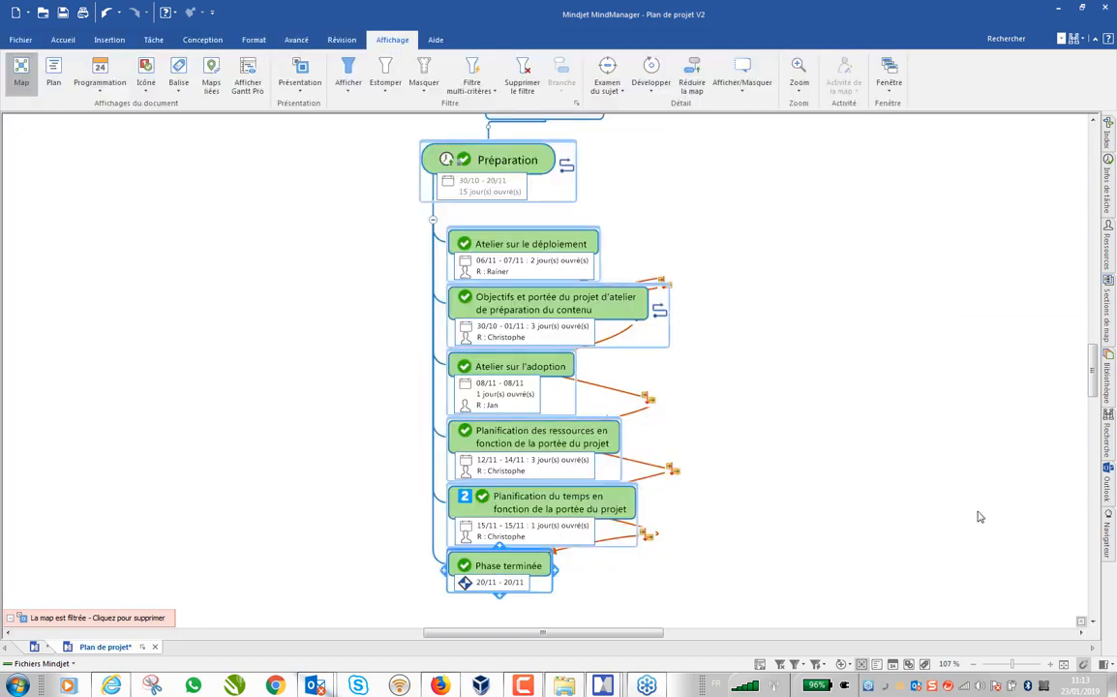
left_click(780, 667)
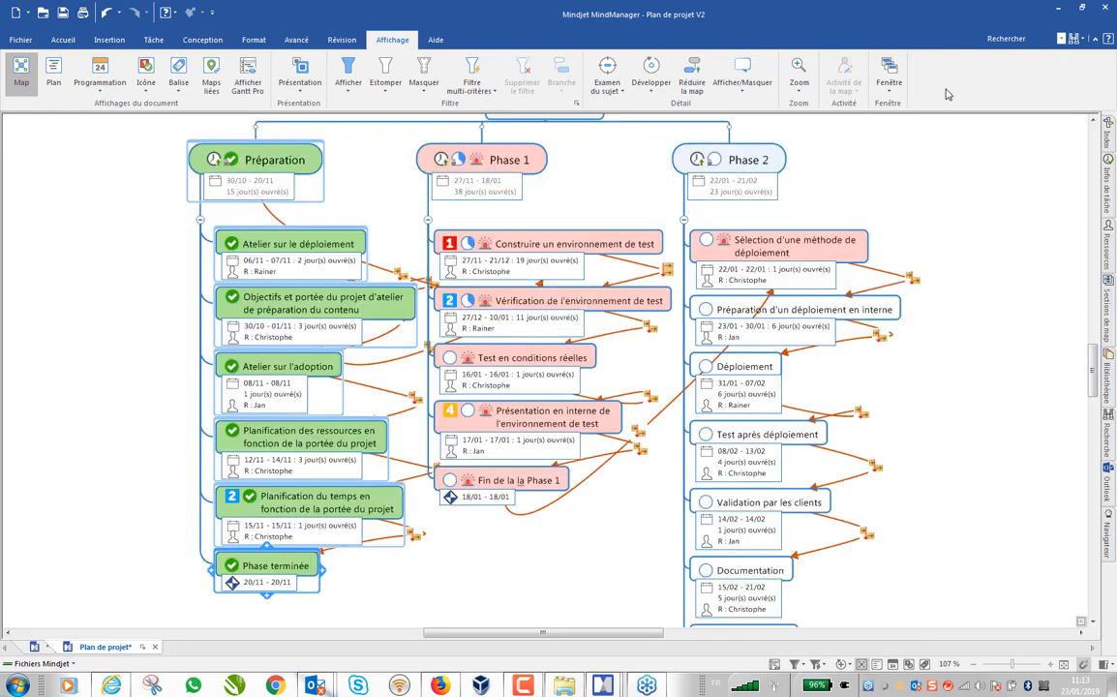
- Restore the MindManager window and resize it to less than half the screen width at full screen height
left_click_drag(861, 16, 420, 20)
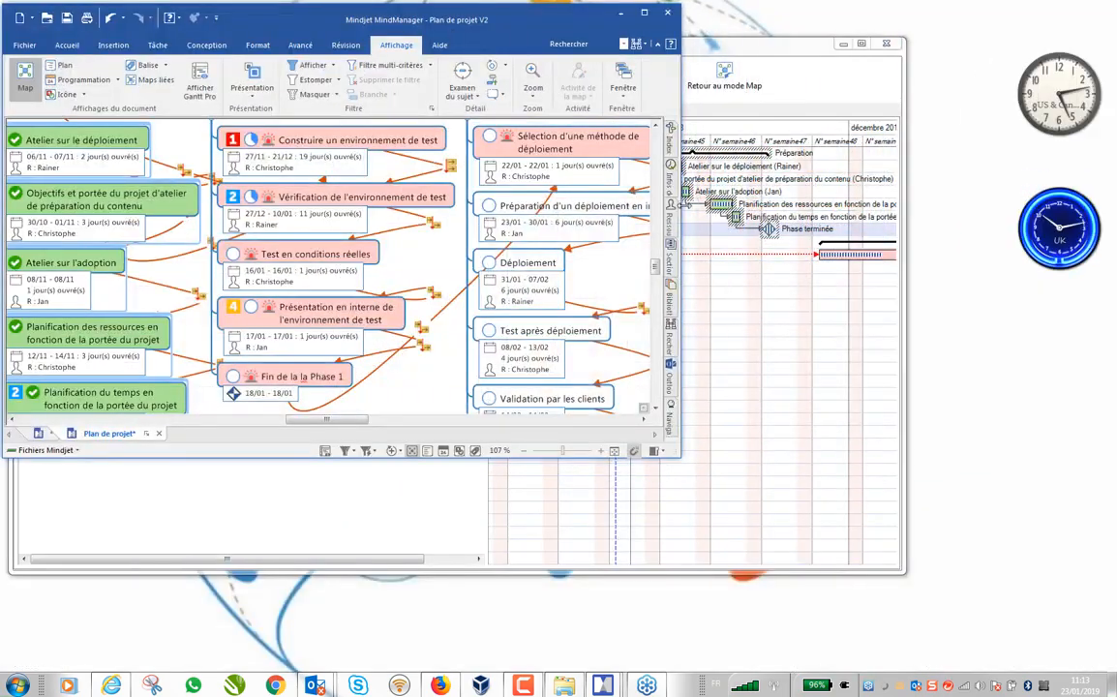
left_click_drag(682, 191, 406, 218)
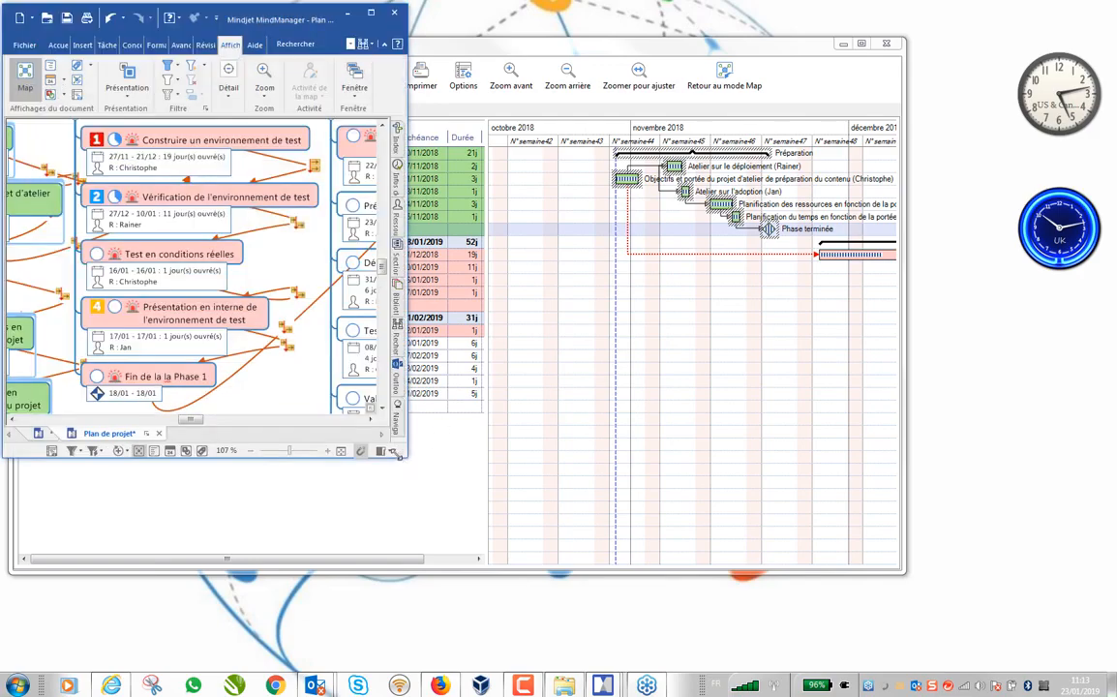
left_click_drag(395, 455, 399, 665)
left_click_drag(411, 304, 474, 310)
- Fit the Gantt Pro window beside the map at full height, with a narrower task table and the timeline at day level
left_click_drag(606, 52, 674, 55)
left_click_drag(970, 224, 642, 223)
left_click_drag(554, 51, 965, 20)
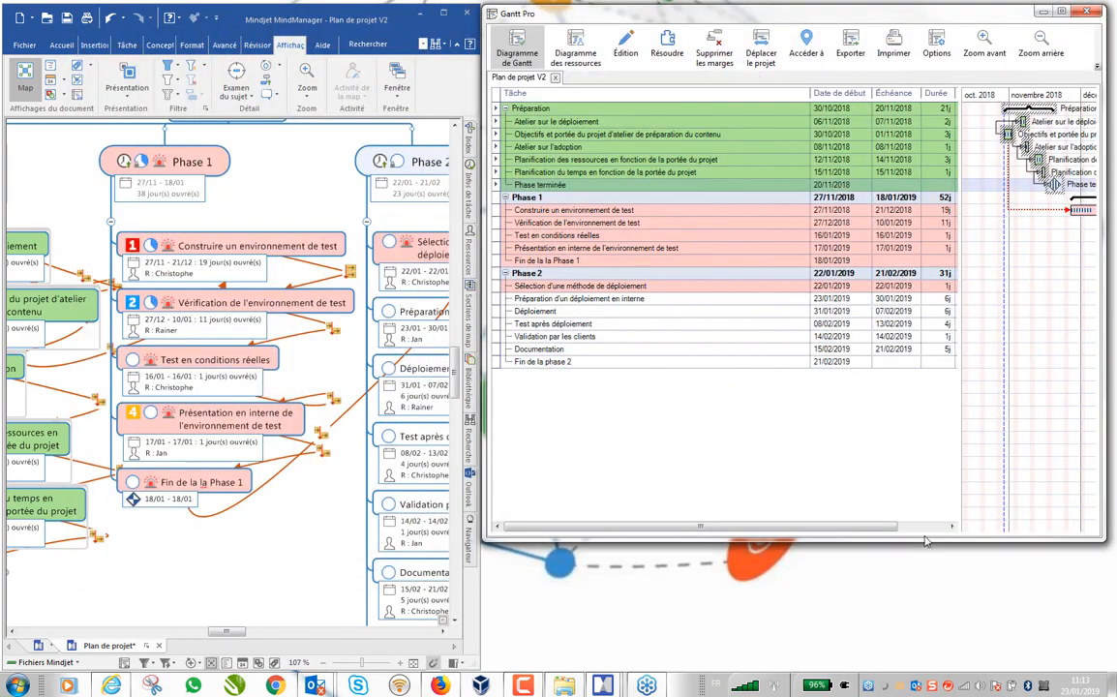
left_click_drag(924, 540, 916, 666)
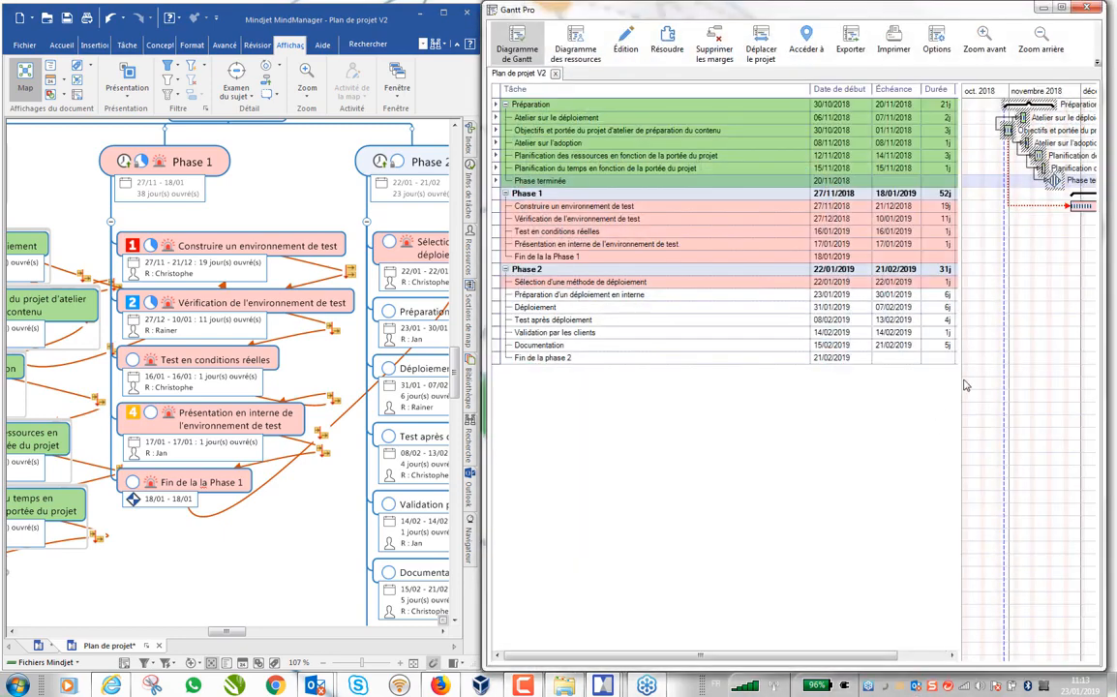
left_click_drag(961, 380, 698, 363)
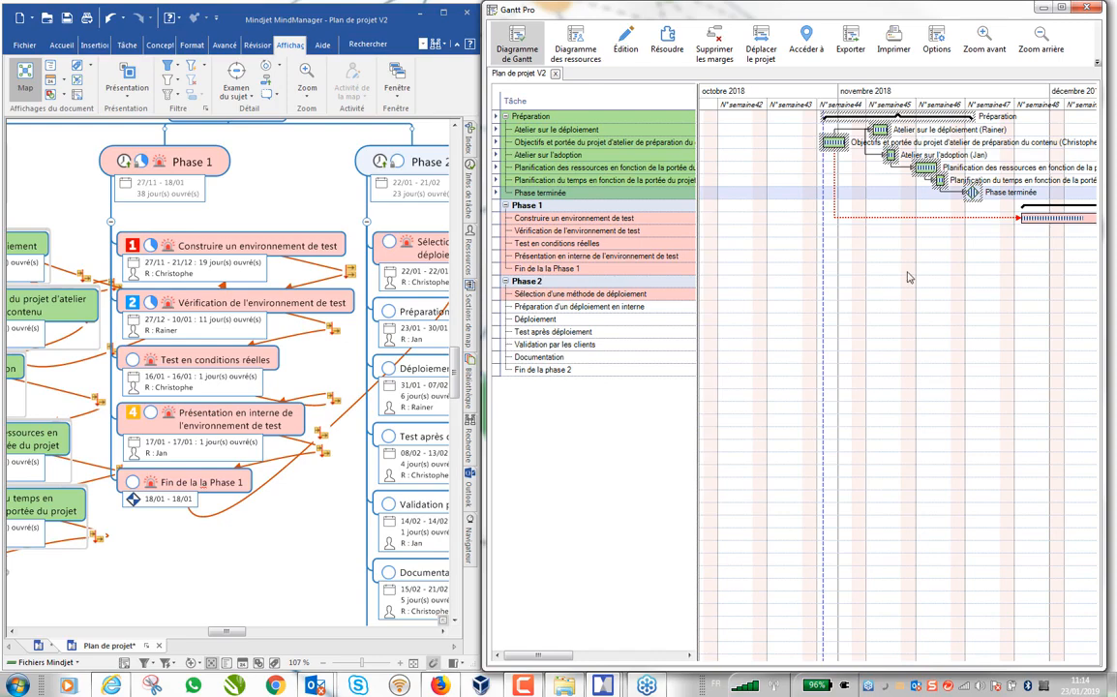
scroll(822, 237, "up", 3)
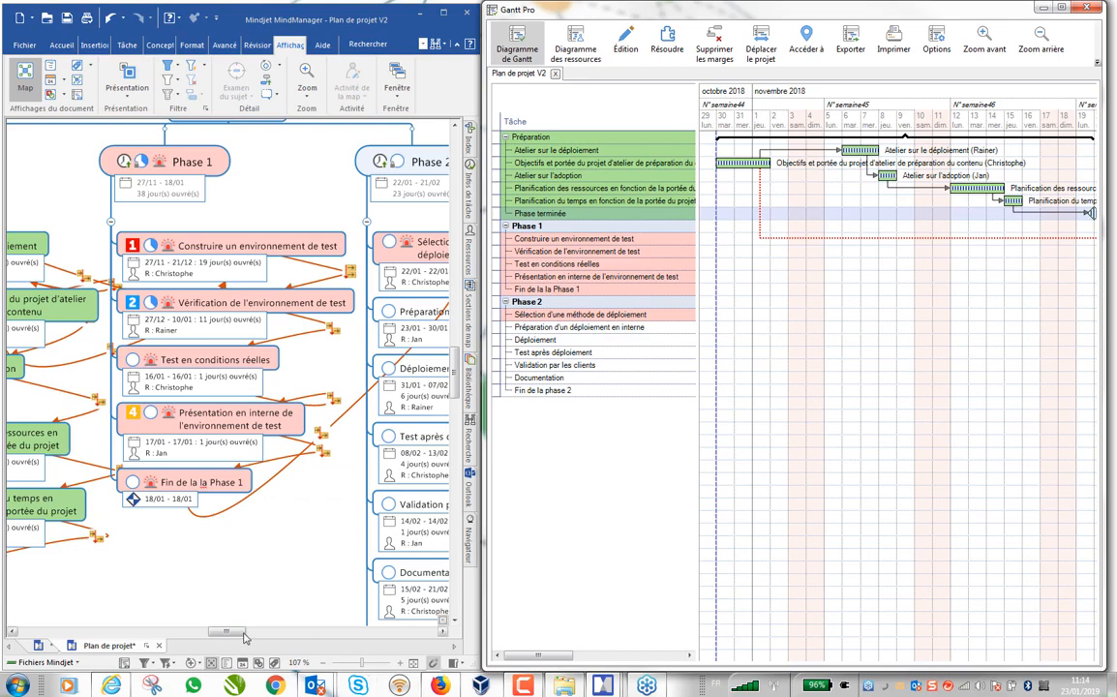
- Set the progress of "Objectifs et portée du projet d'atelier de préparation du contenu" to 35% and send the topic to Microsoft Outlook as a task
scroll(208, 576, "left", 5)
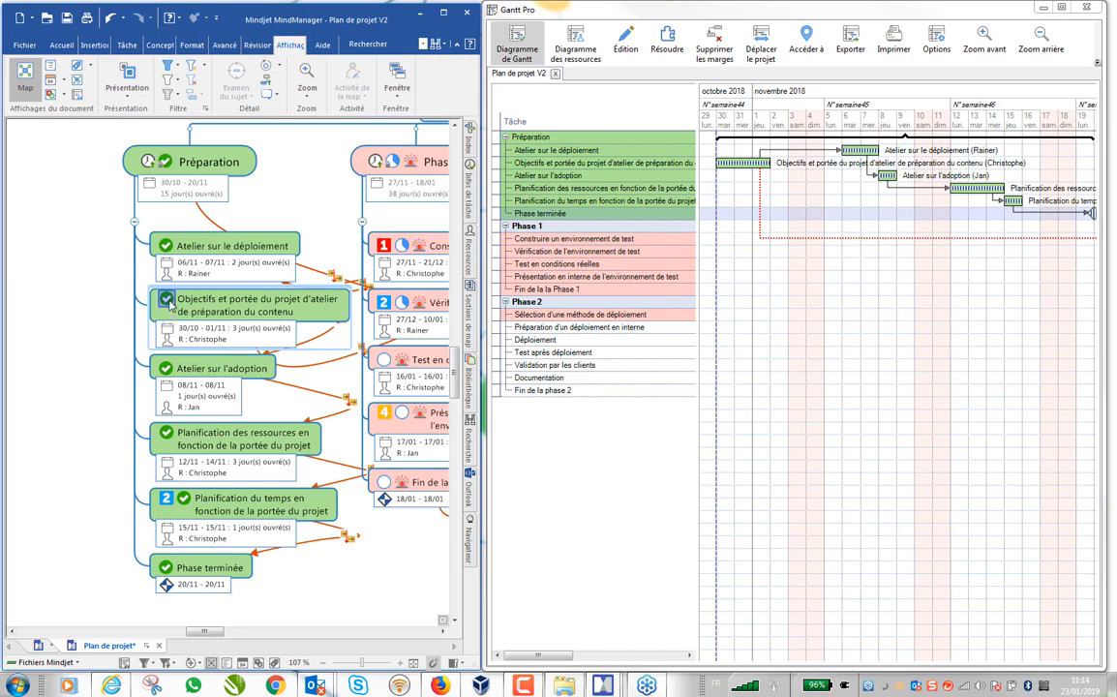
left_click(166, 301)
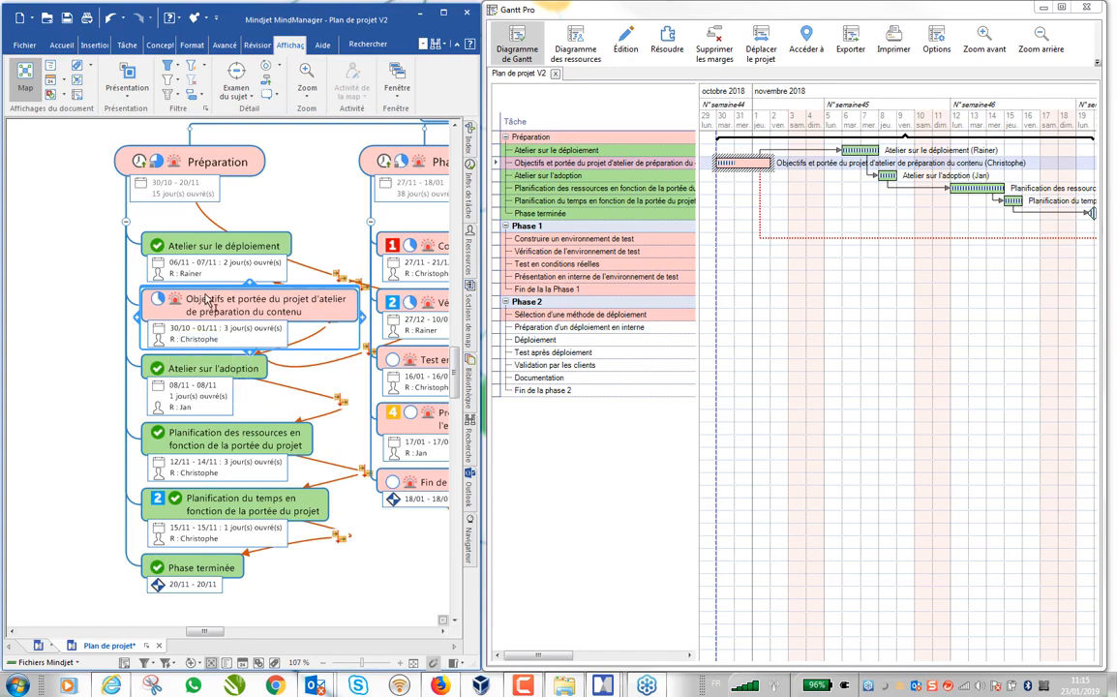
right_click(206, 342)
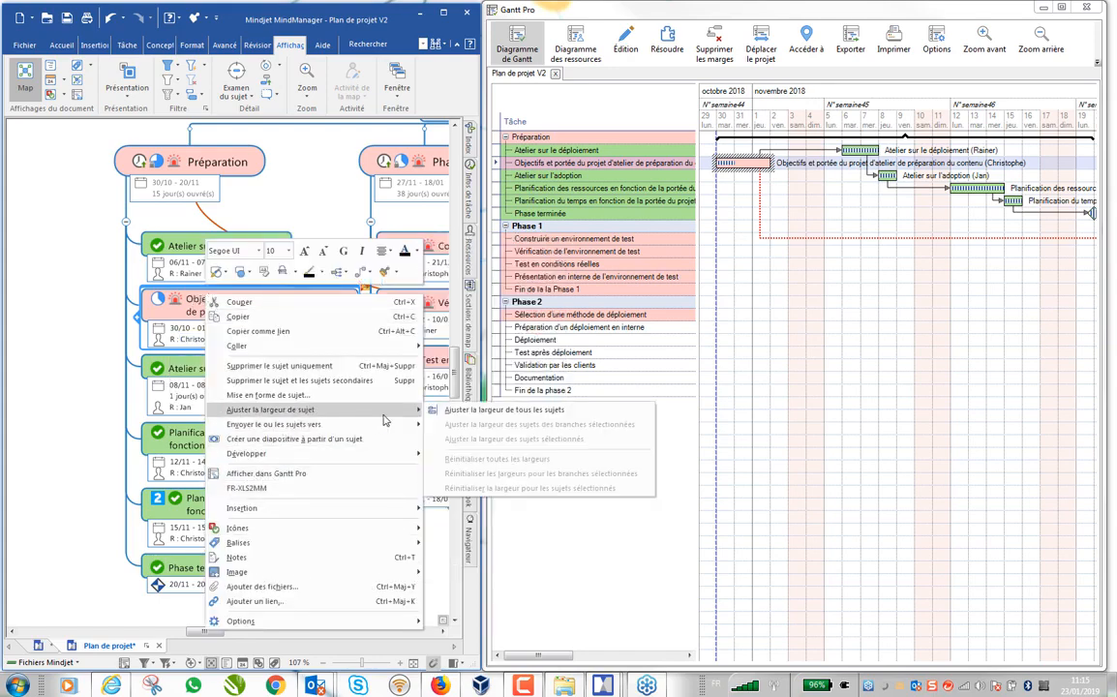
mouse_move(415, 426)
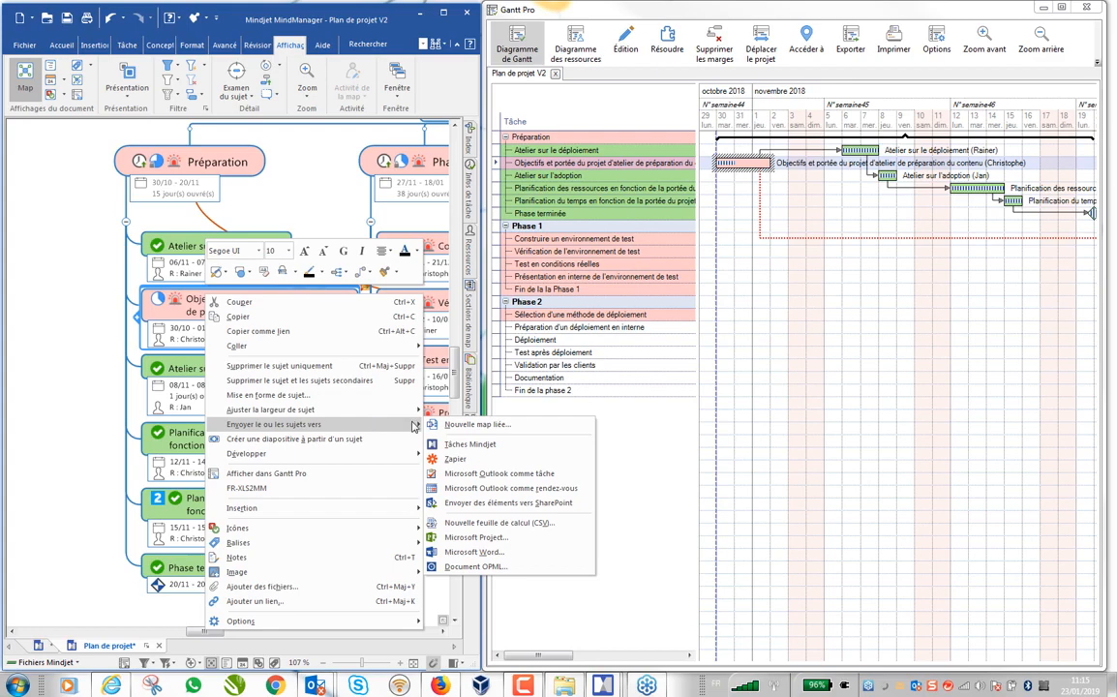
left_click(482, 476)
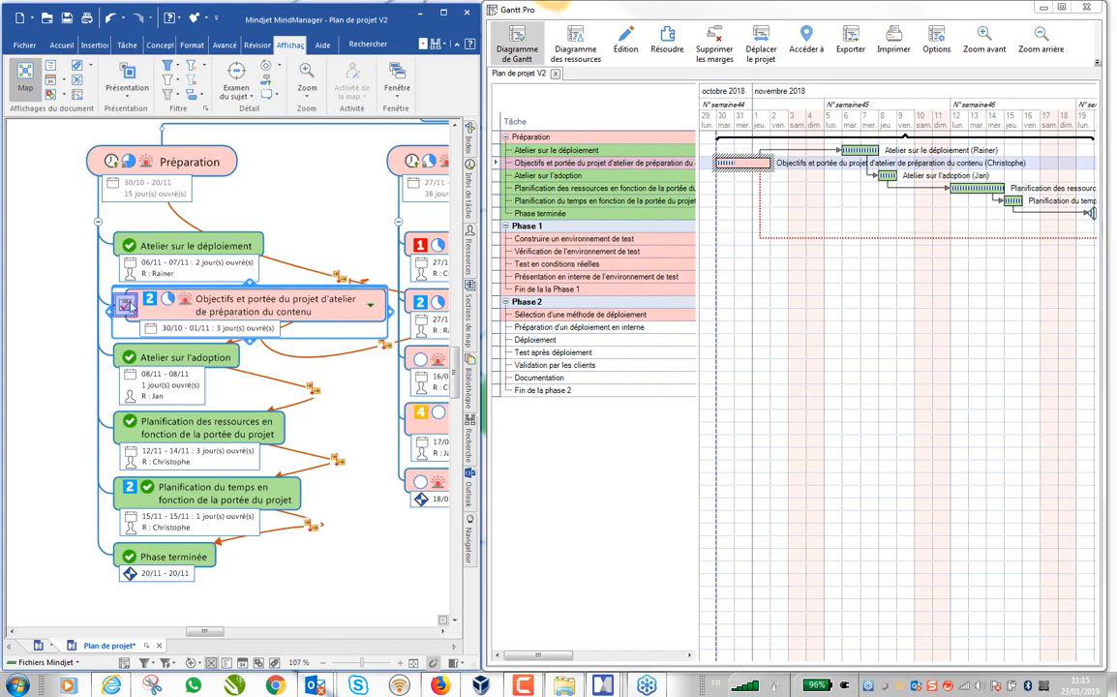
- Open the Outlook task linked to the "Objectifs et portée" topic and assign it to "test"
left_click(125, 304)
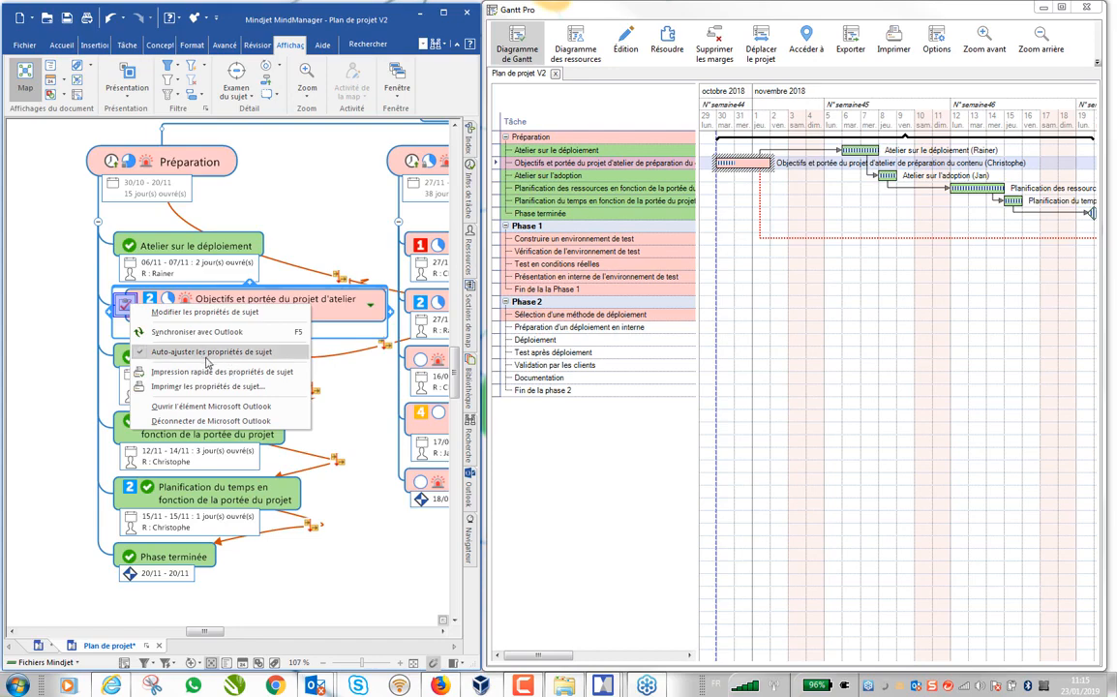
left_click(205, 407)
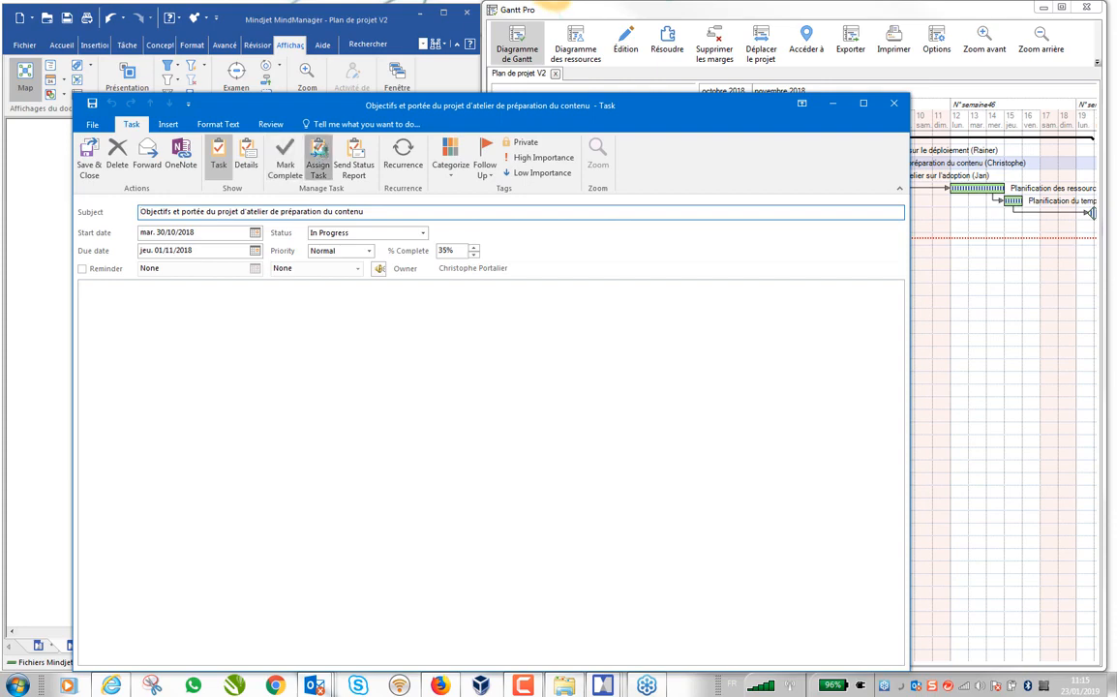
left_click(317, 160)
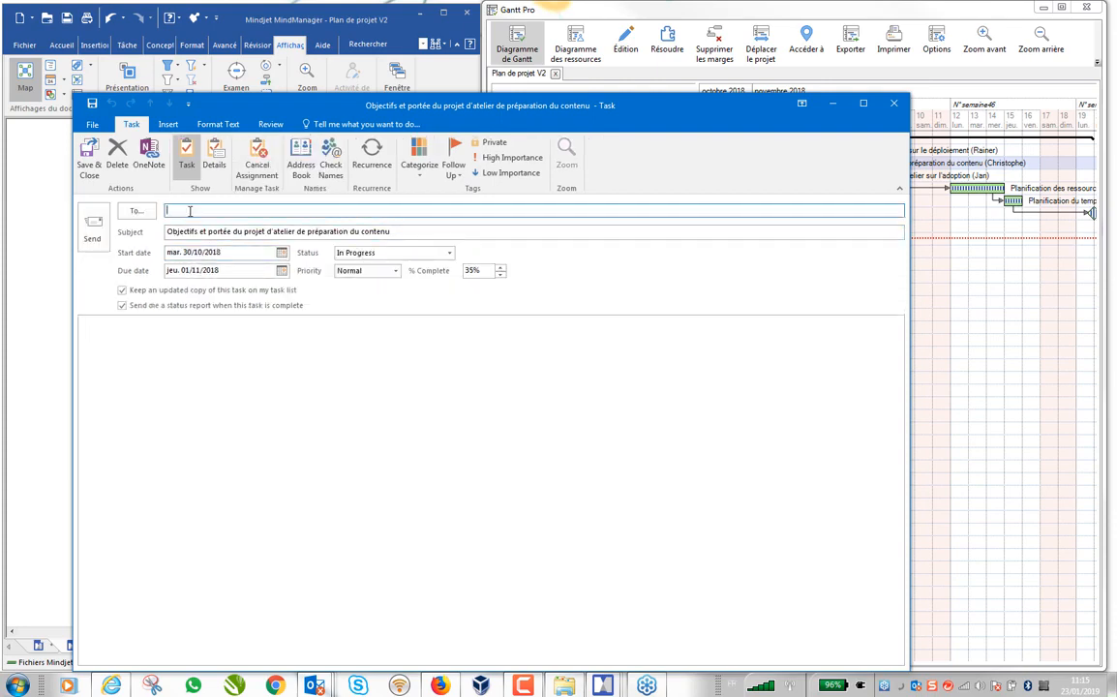
type("test")
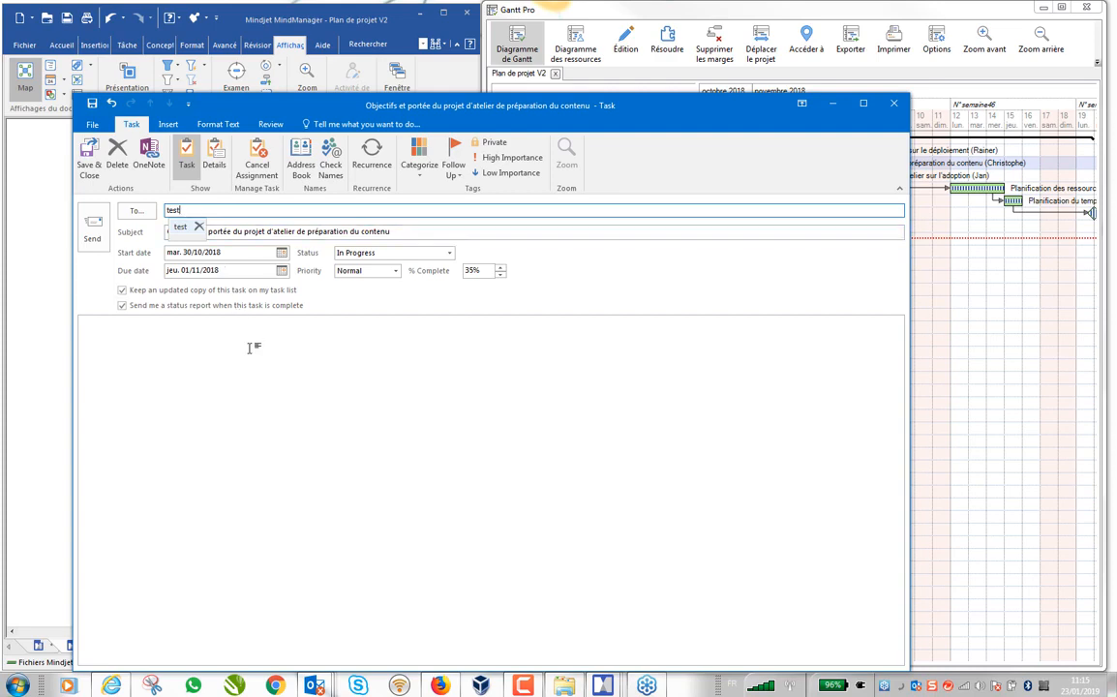
left_click(228, 320)
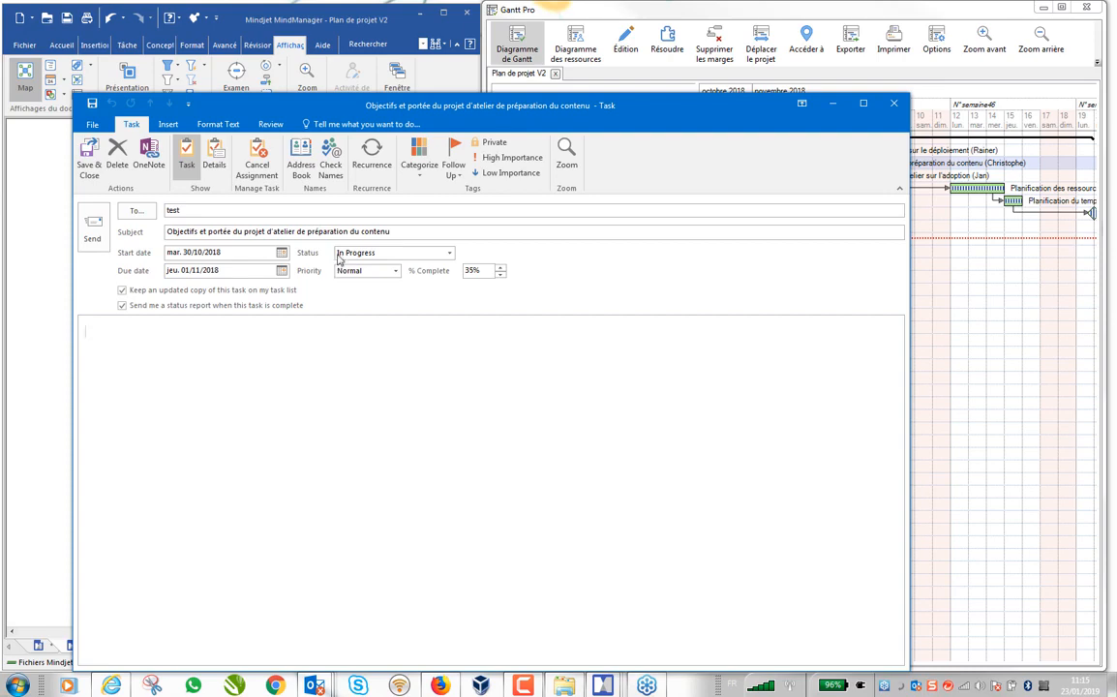
- Set the Outlook task to In Progress, 75% complete and High priority with the note "Attention", then save and close it
left_click(445, 252)
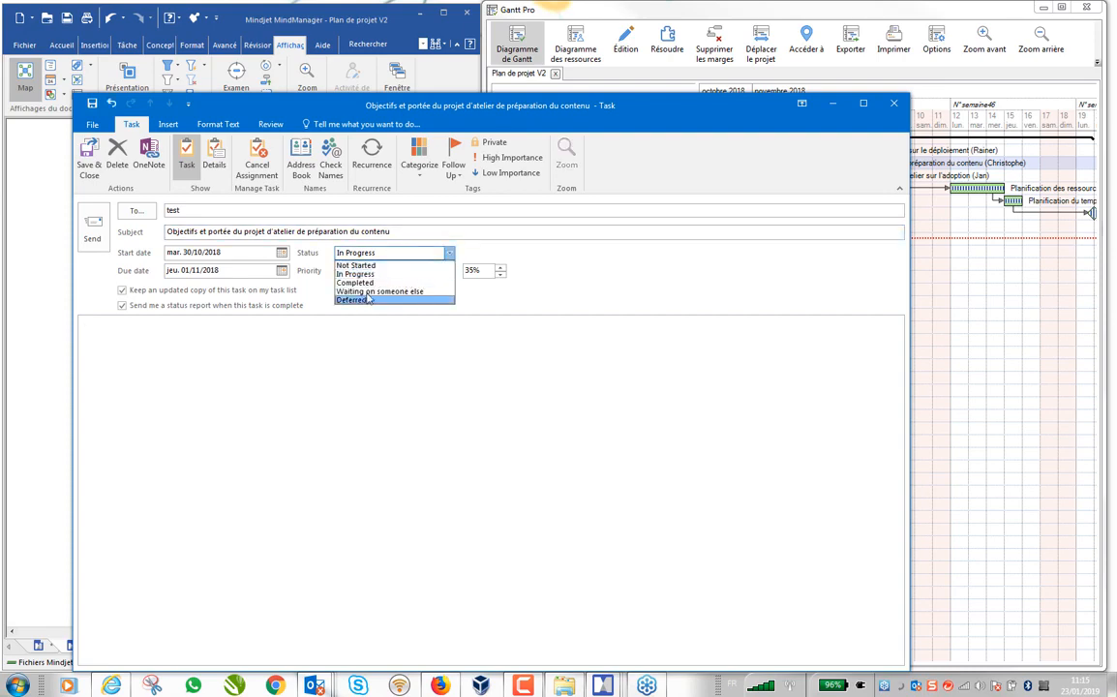
left_click(364, 277)
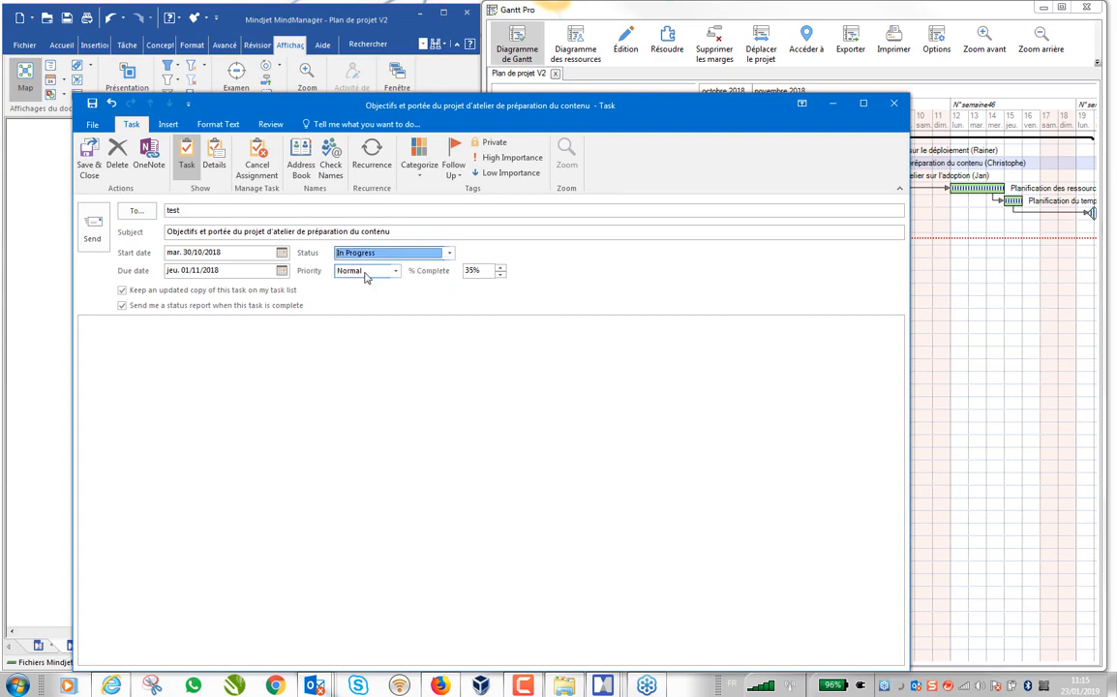
left_click(501, 268)
left_click(232, 392)
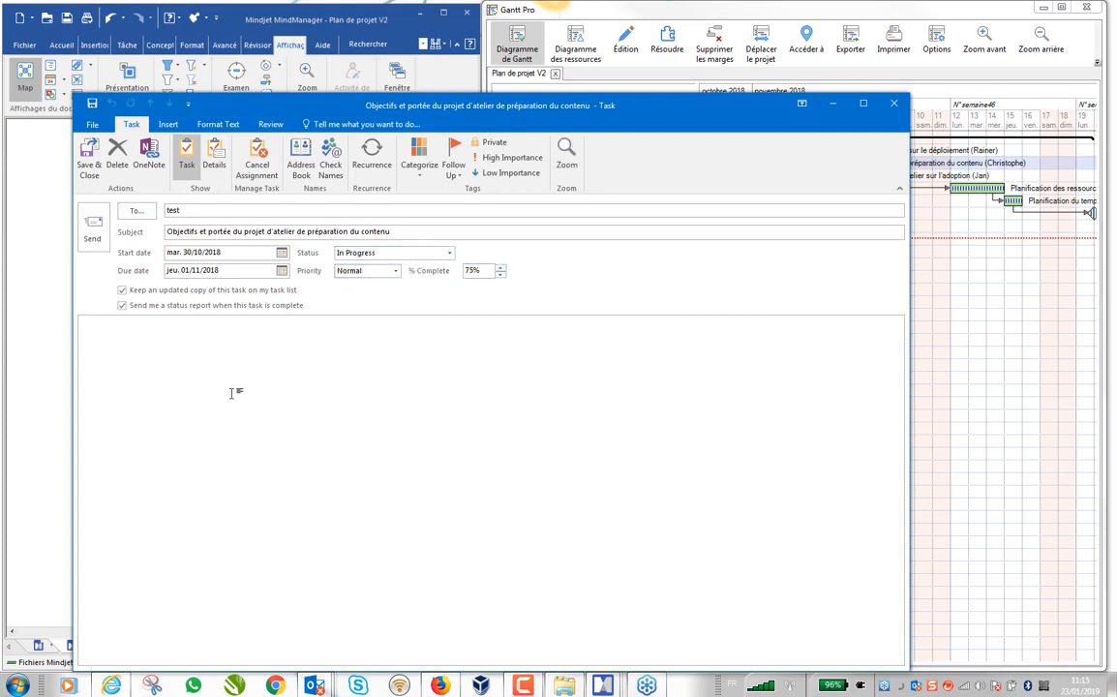
type("Attention")
left_click(394, 272)
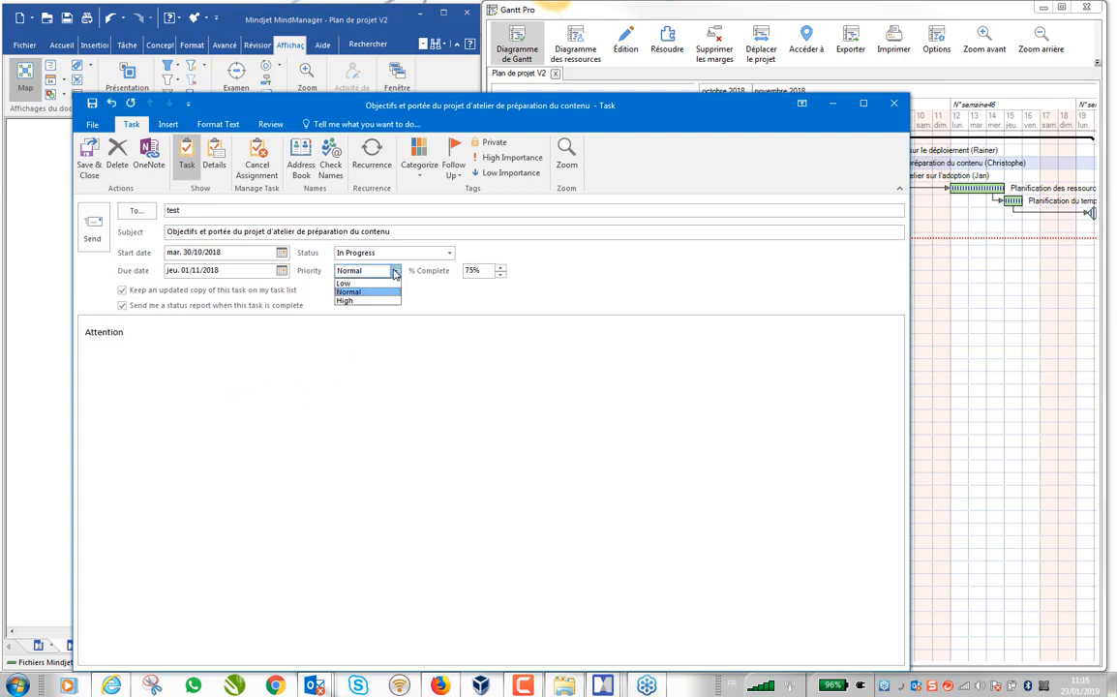
left_click(350, 301)
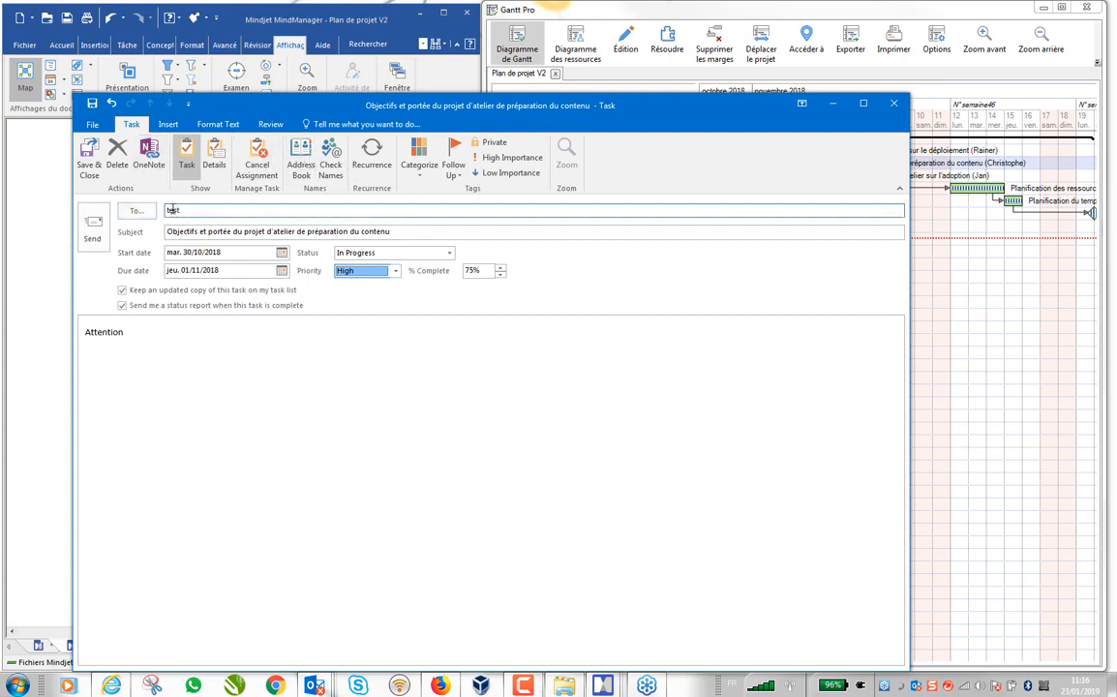
left_click(86, 156)
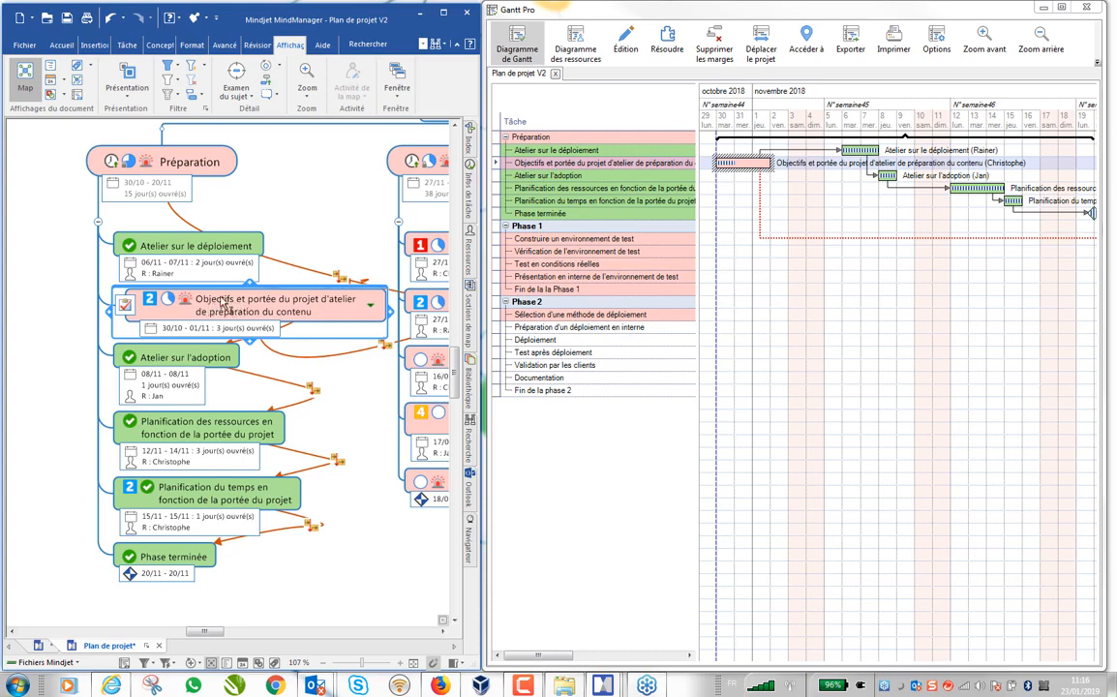
- Synchronise the "Objectifs et portée" topic with its Outlook task
left_click(123, 306)
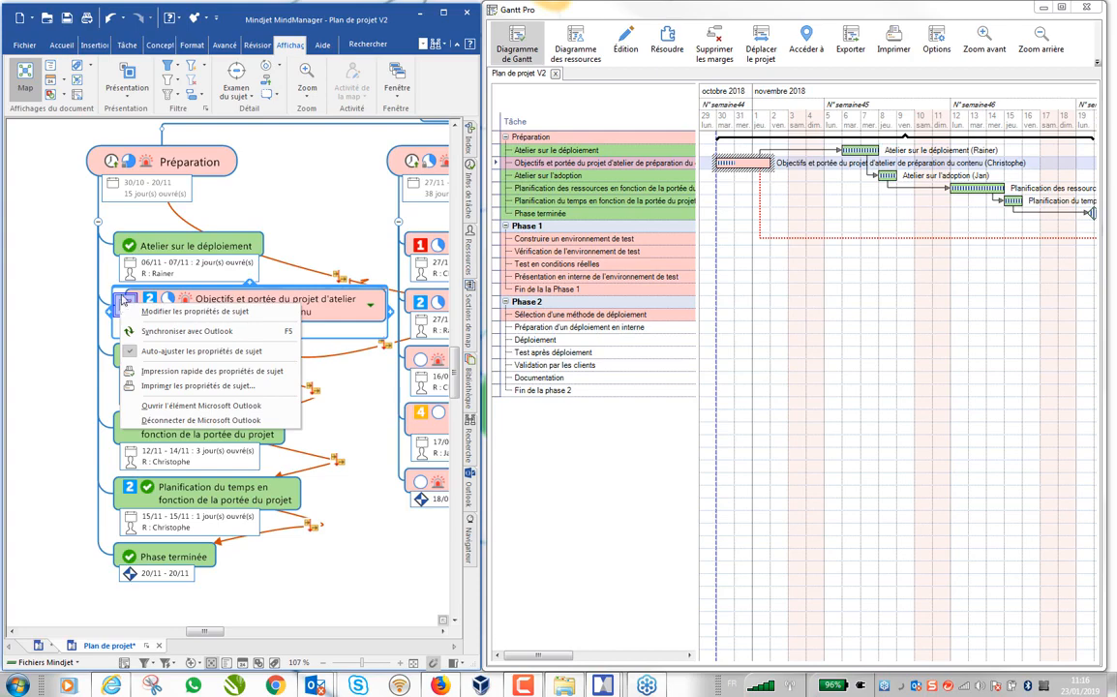
left_click(313, 301)
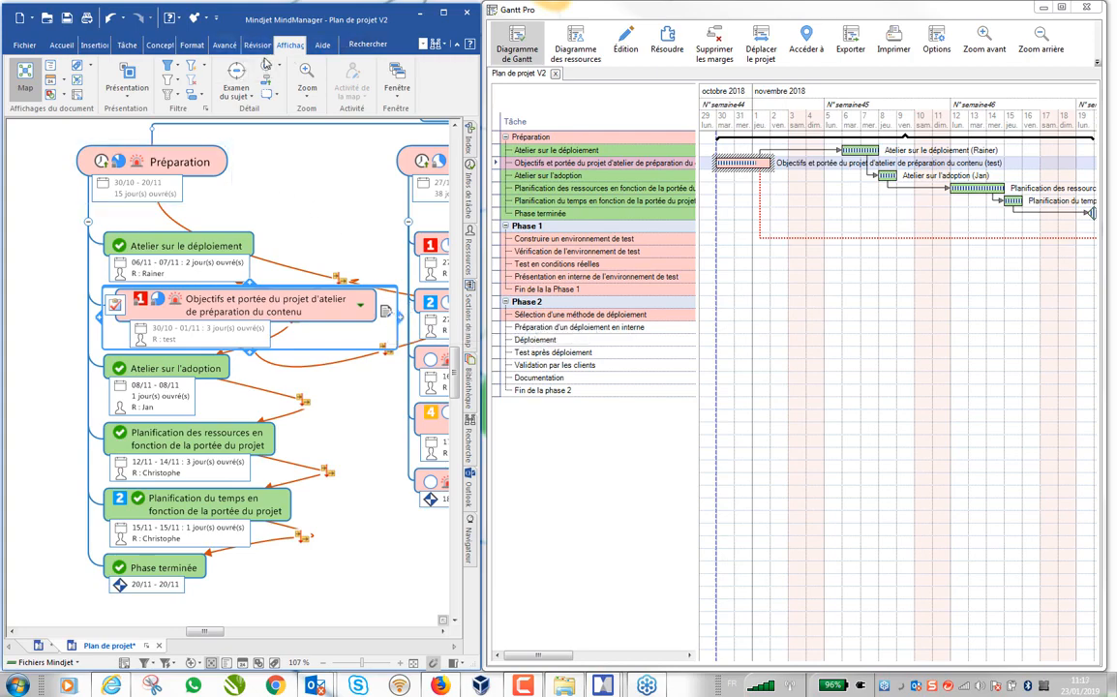
- Review the SmartRules defined for the project plan map, then close them without changes
left_click(226, 47)
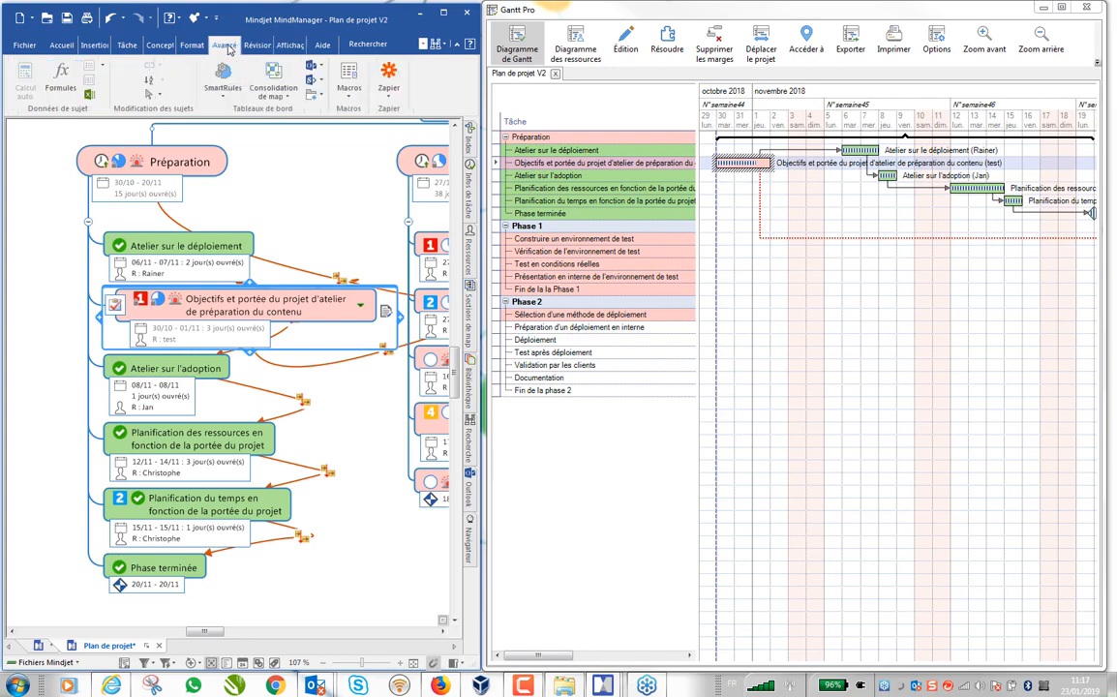
left_click(224, 76)
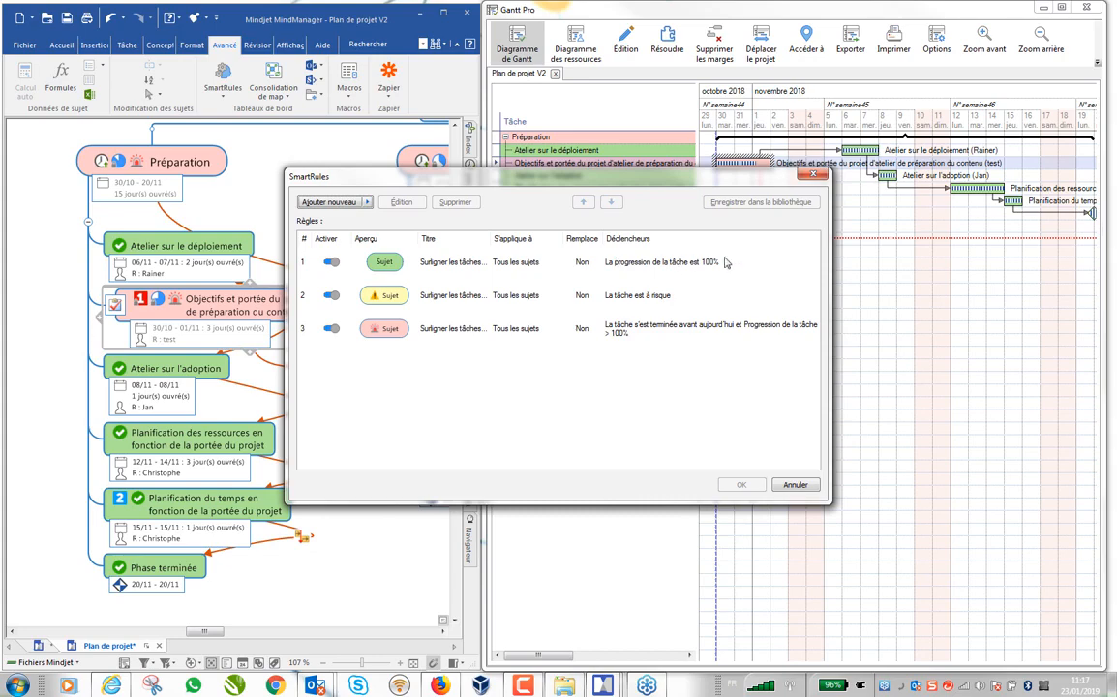
left_click(813, 176)
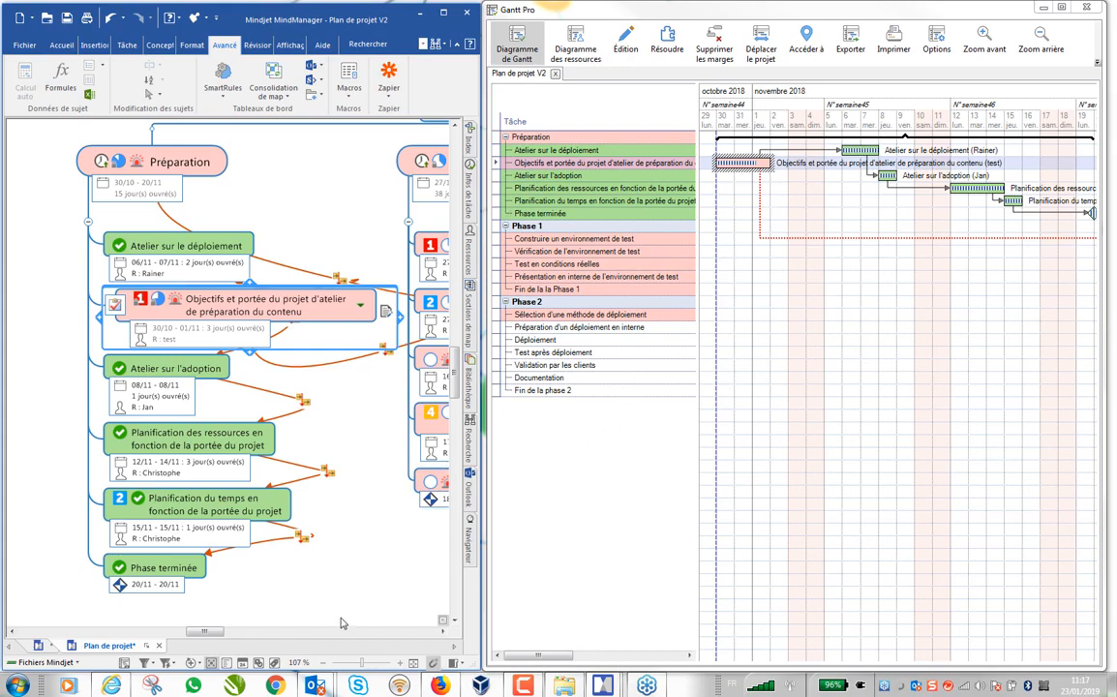
- Maximise the map window and expand "Options de visualisation" in the 2019-01-23-webinar-Gantt Pro map
left_click(446, 14)
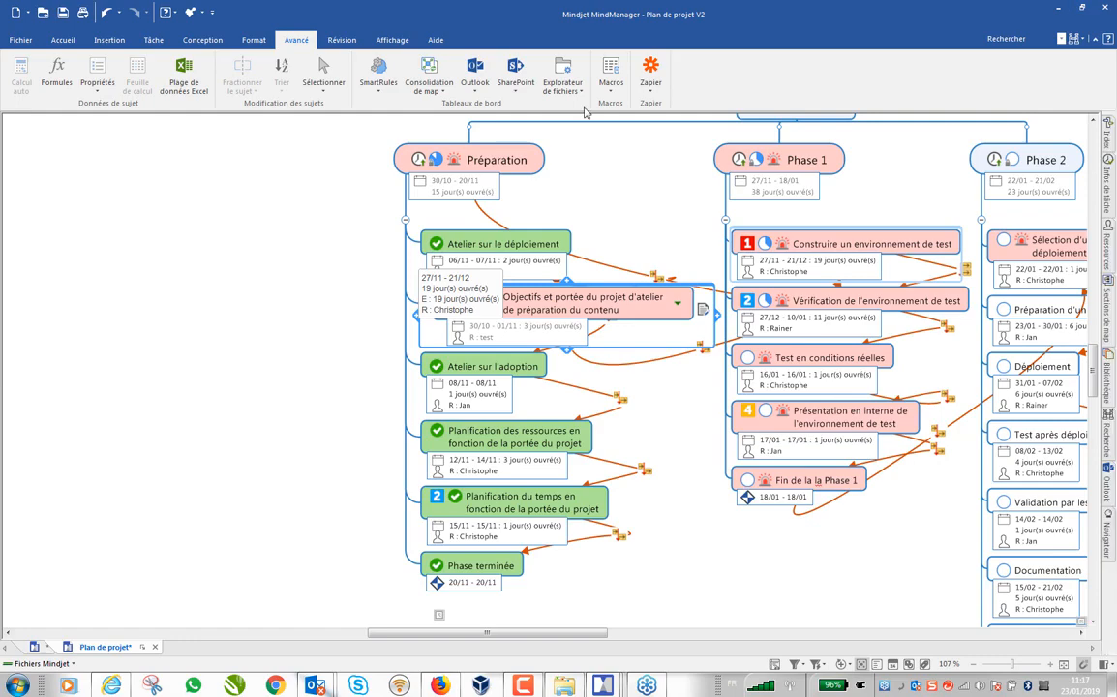
left_click(37, 648)
scroll(266, 432, "down", 2)
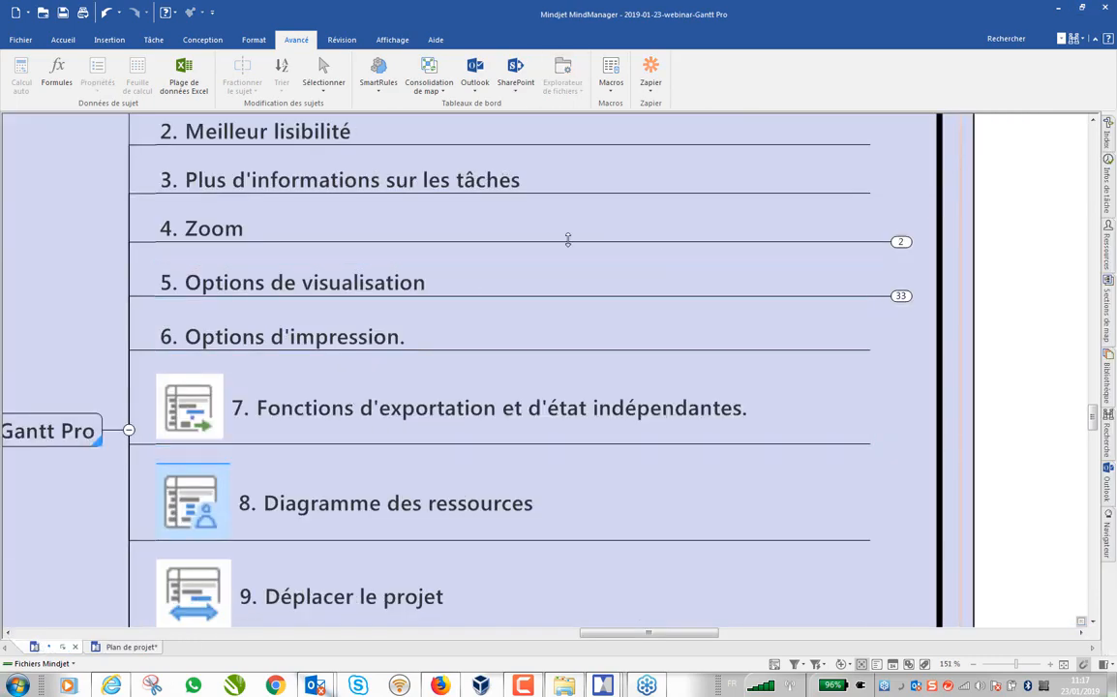
left_click(900, 295)
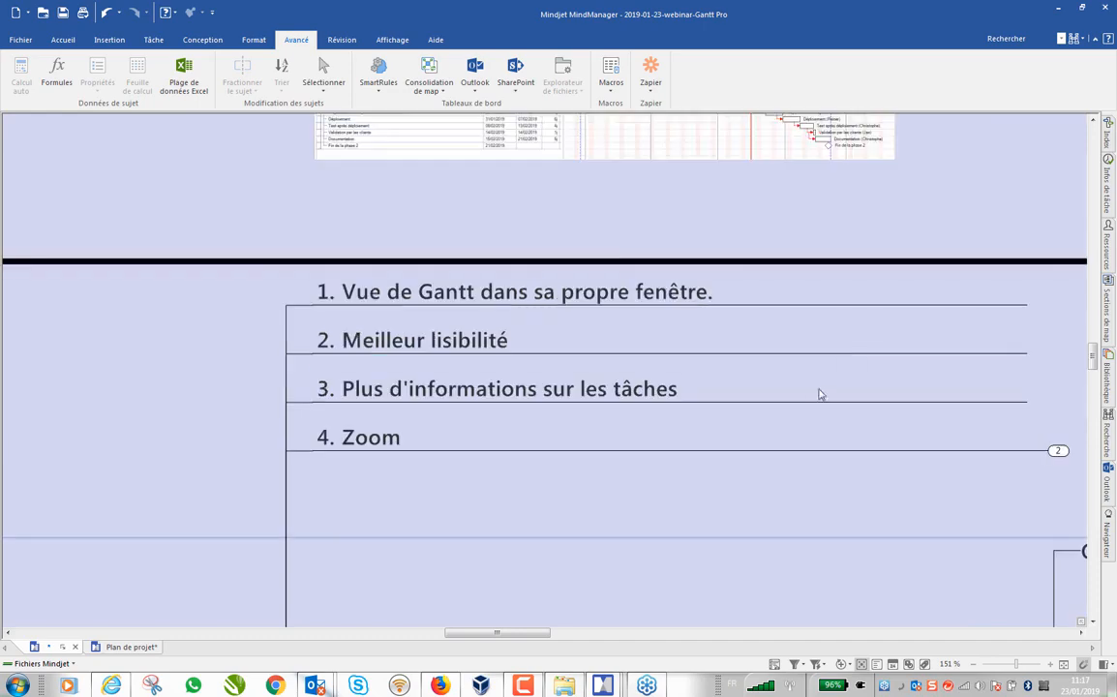
scroll(809, 400, "down", 3)
scroll(724, 537, "down", 3)
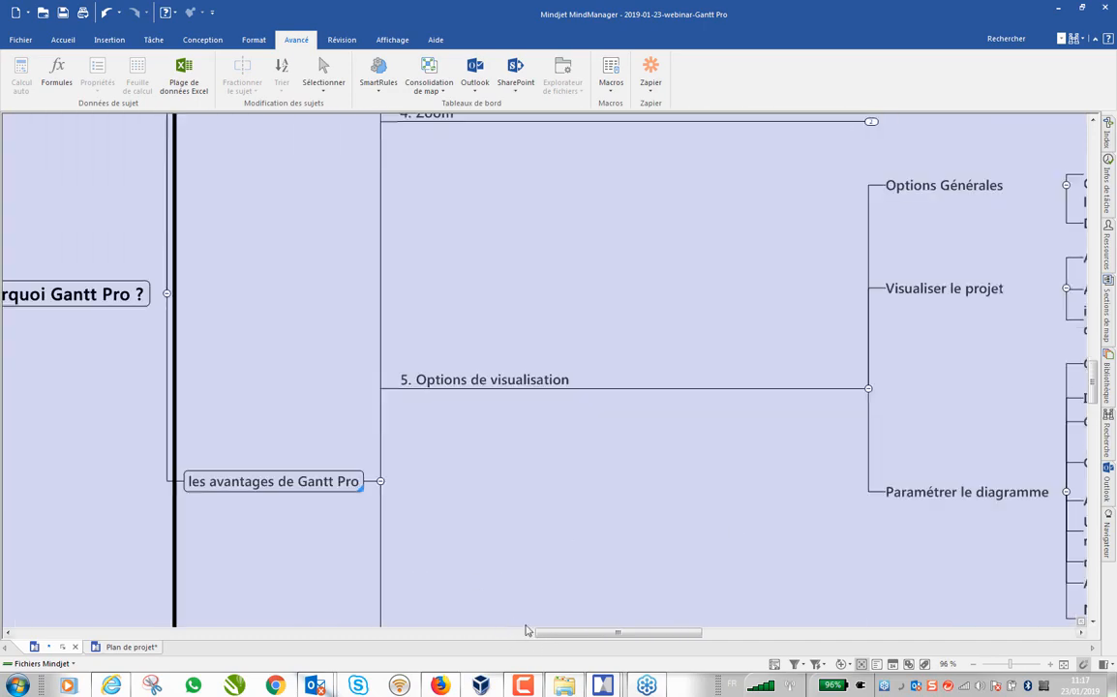
left_click_drag(587, 635, 631, 640)
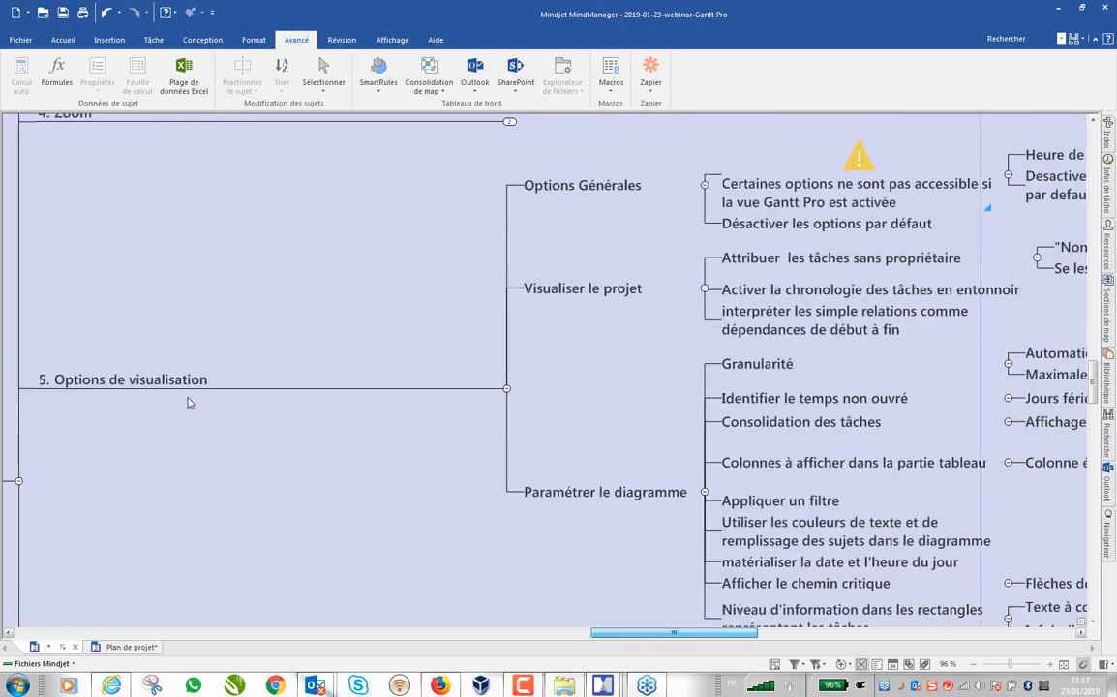
- Show only the "Options de visualisation" branch and bring its subtopics into view
left_click(148, 386)
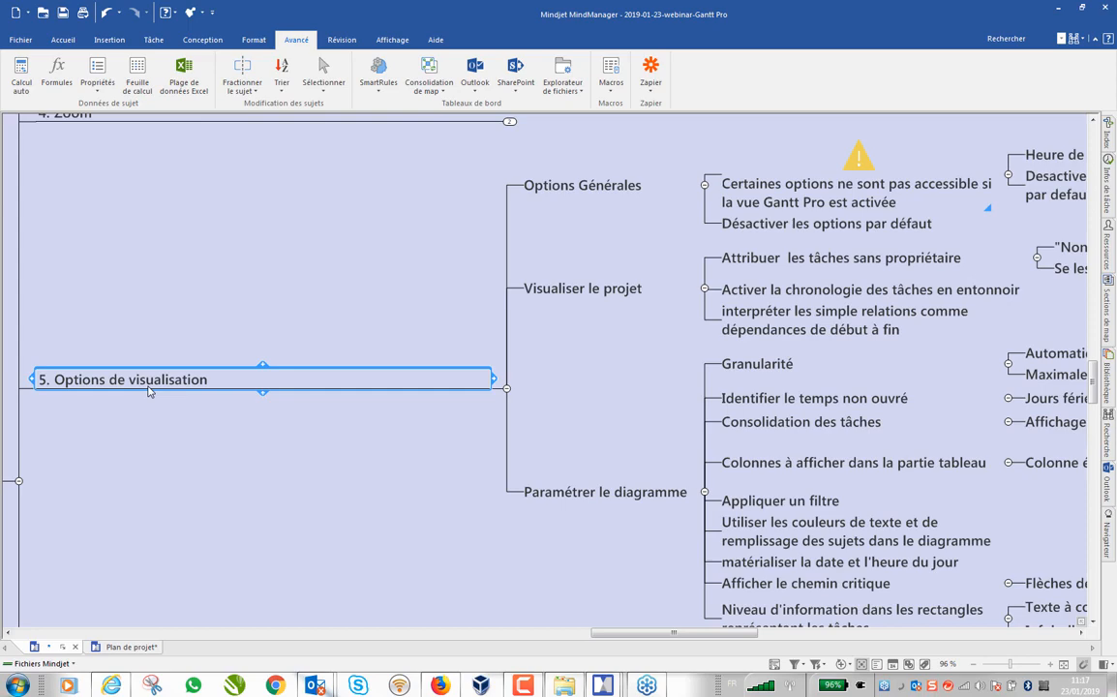
key("F4")
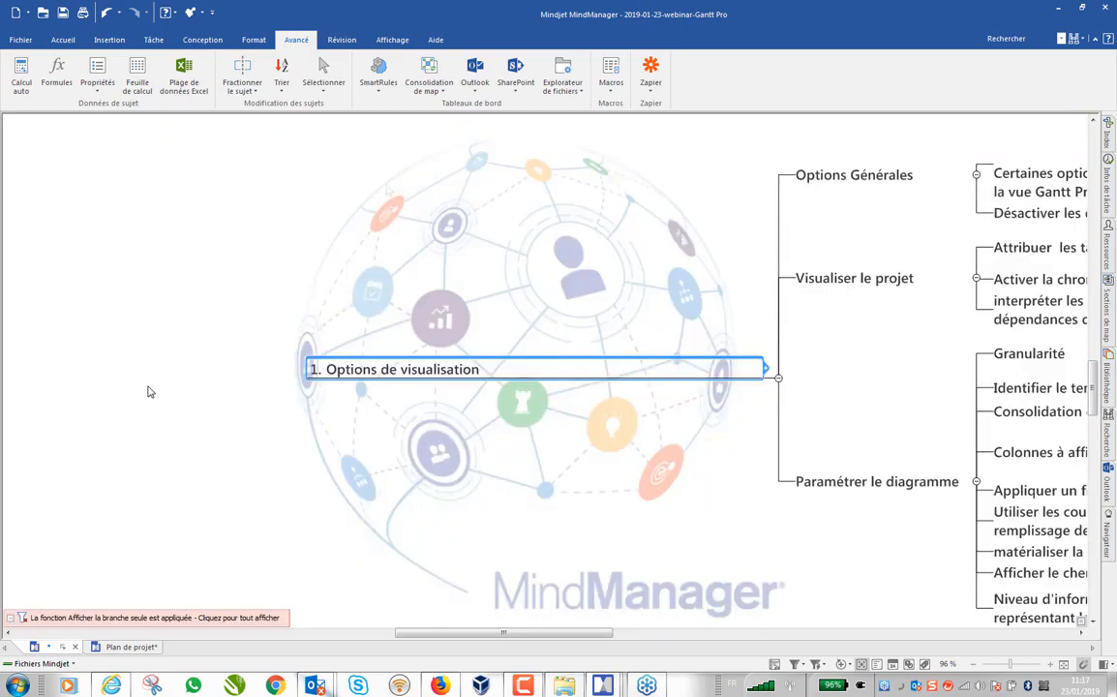
left_click_drag(439, 635, 557, 635)
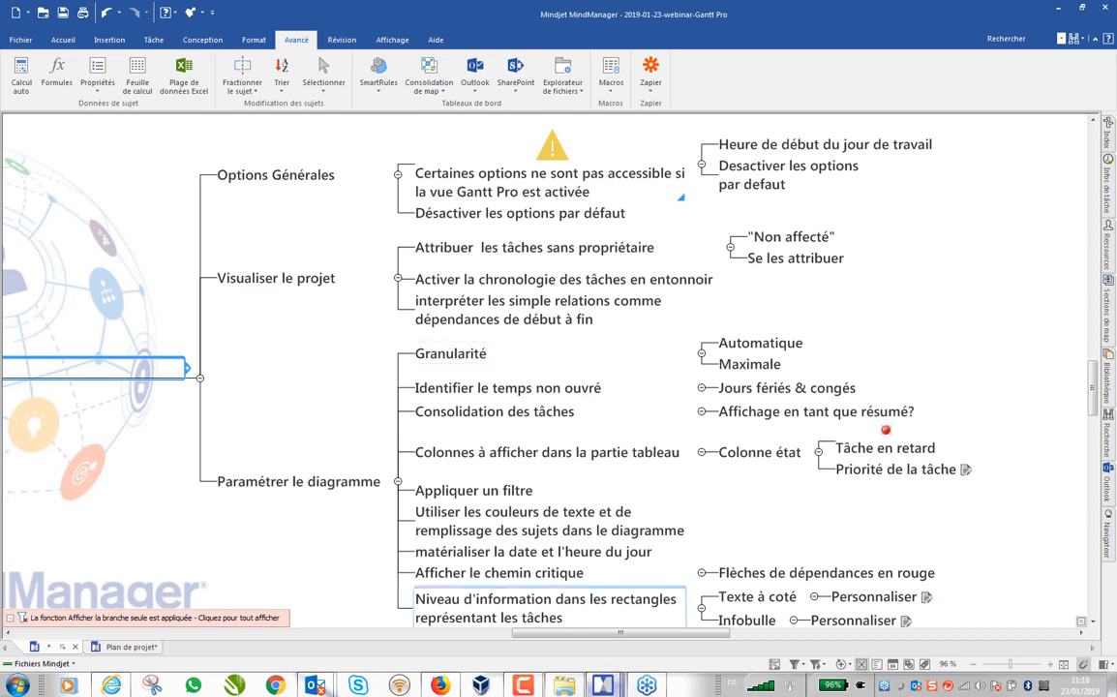
- Switch to Gantt Pro, review the options of Plan de projet V2.mmap without changing them, and close the Gantt Pro window
mouse_move(602, 685)
left_click(757, 639)
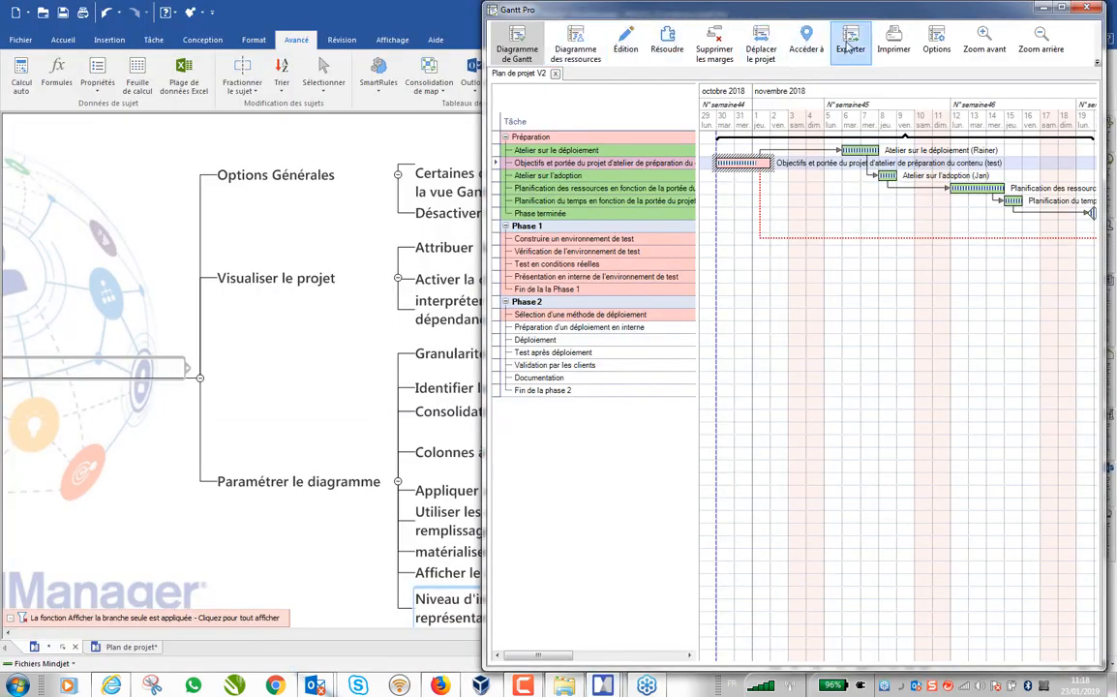
left_click(934, 46)
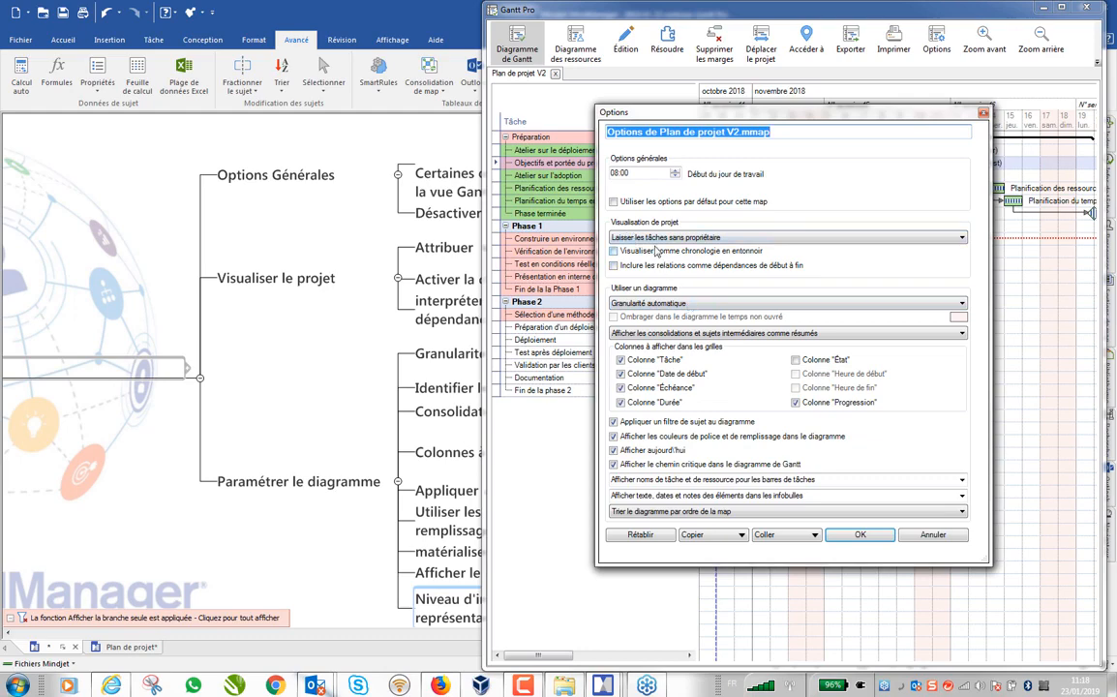
left_click(933, 535)
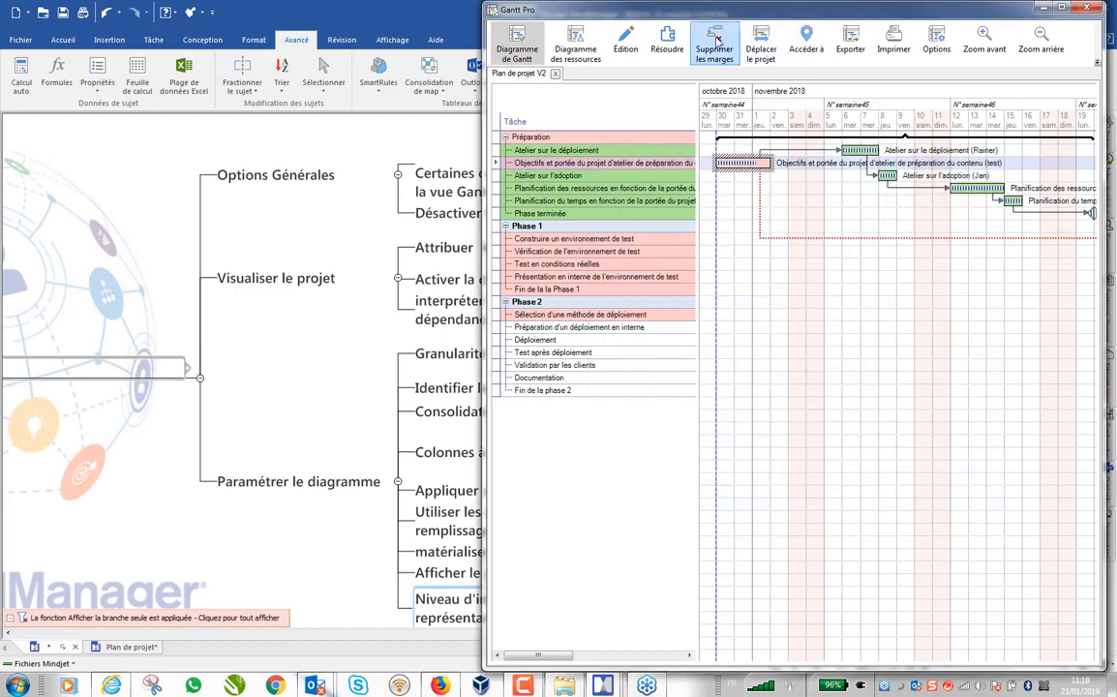
left_click(1085, 8)
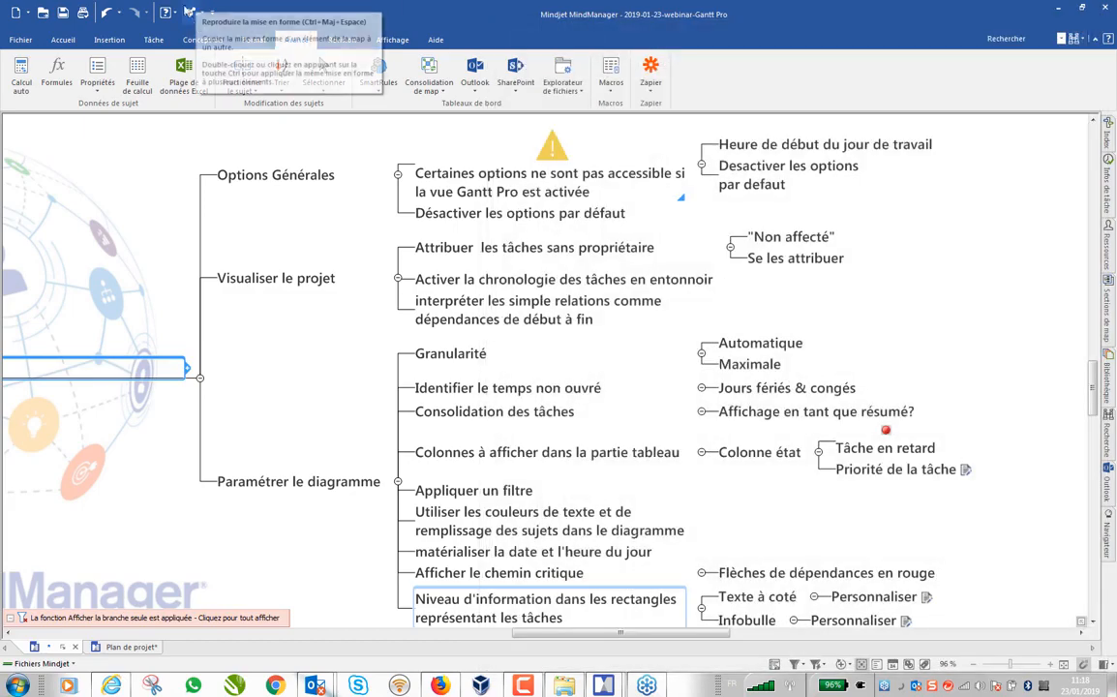
- Open the default options of Gantt Pro from the map window
left_click(151, 40)
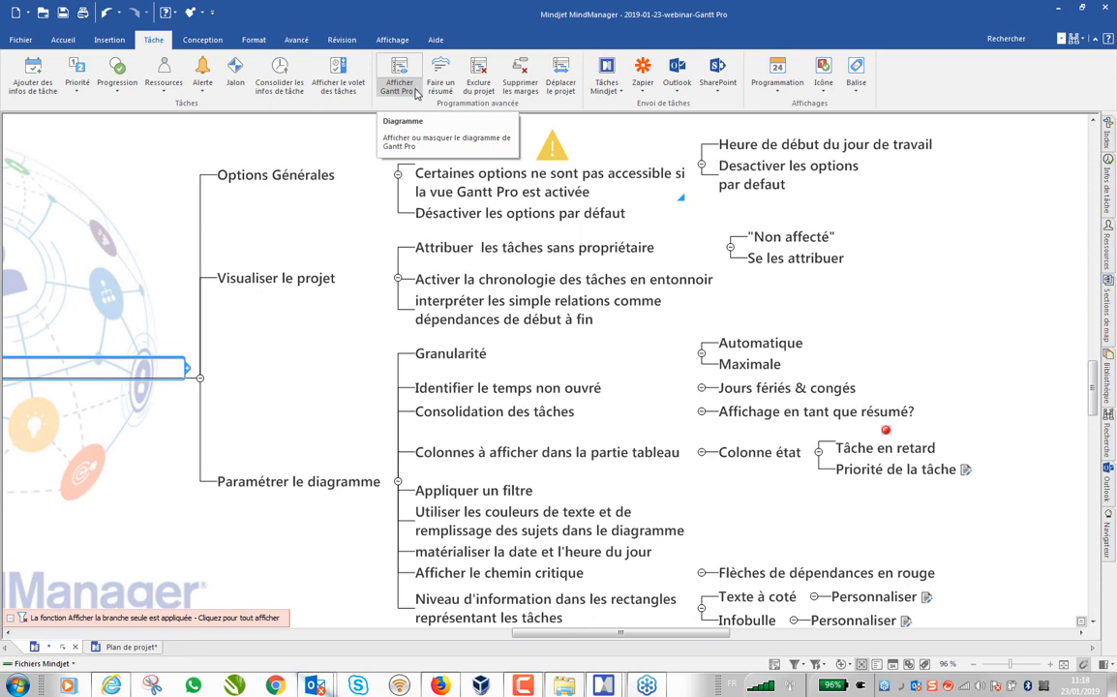
left_click(417, 93)
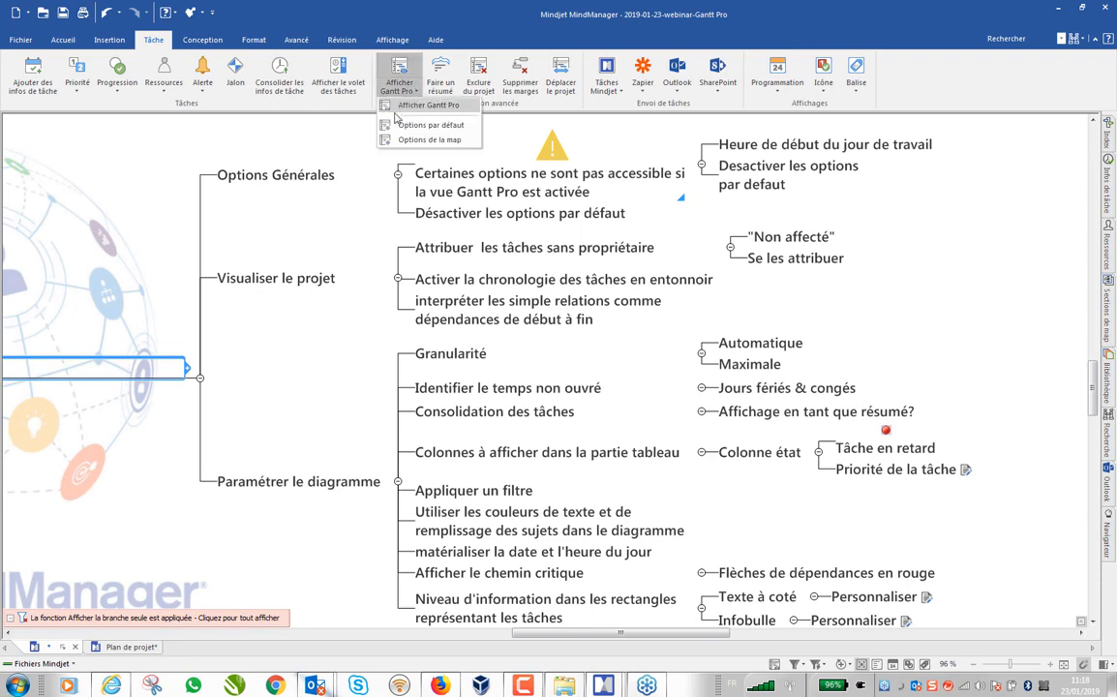
left_click(407, 130)
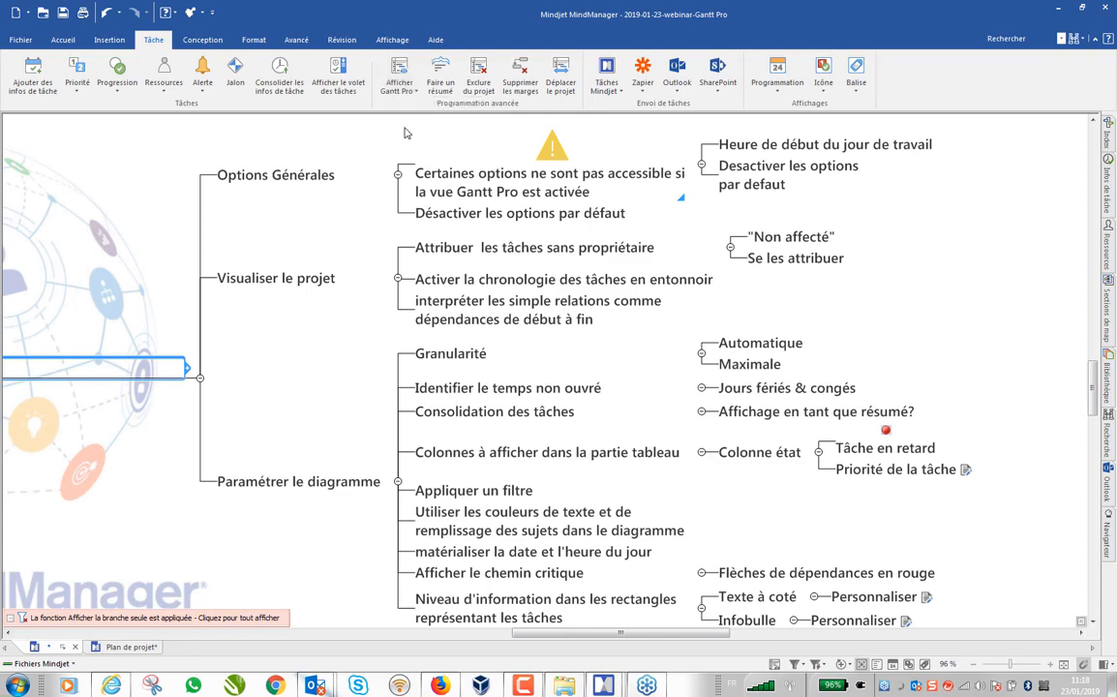
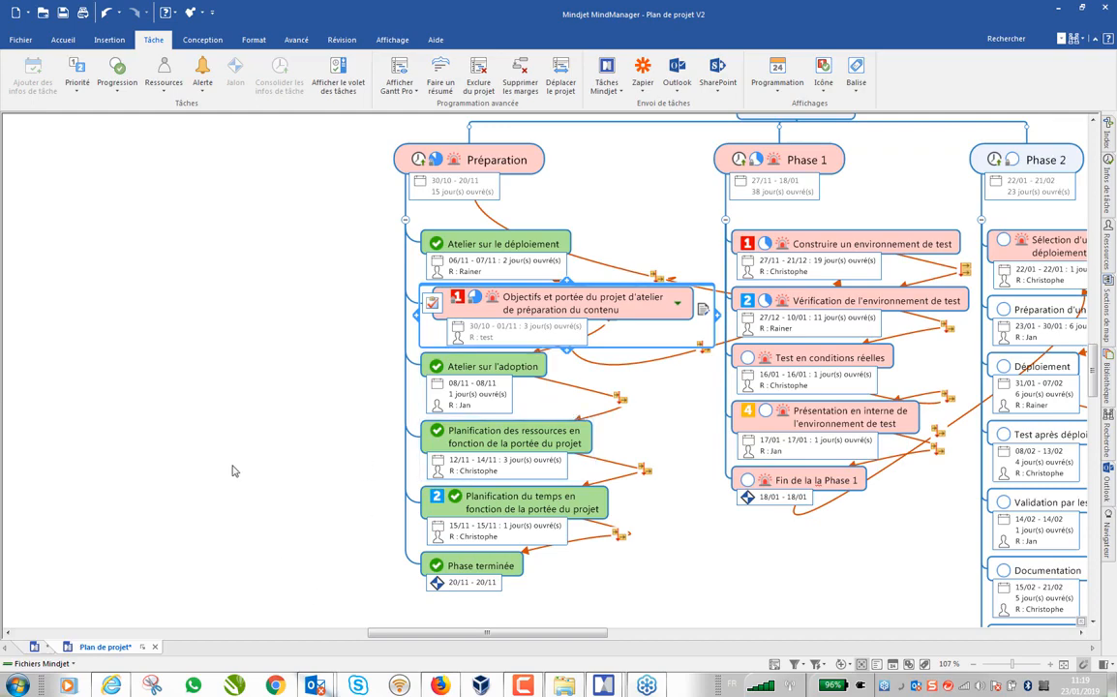
- Add a floating topic named "Etape" in the empty area below the Préparation branch of the project plan
scroll(245, 477, "down", 3)
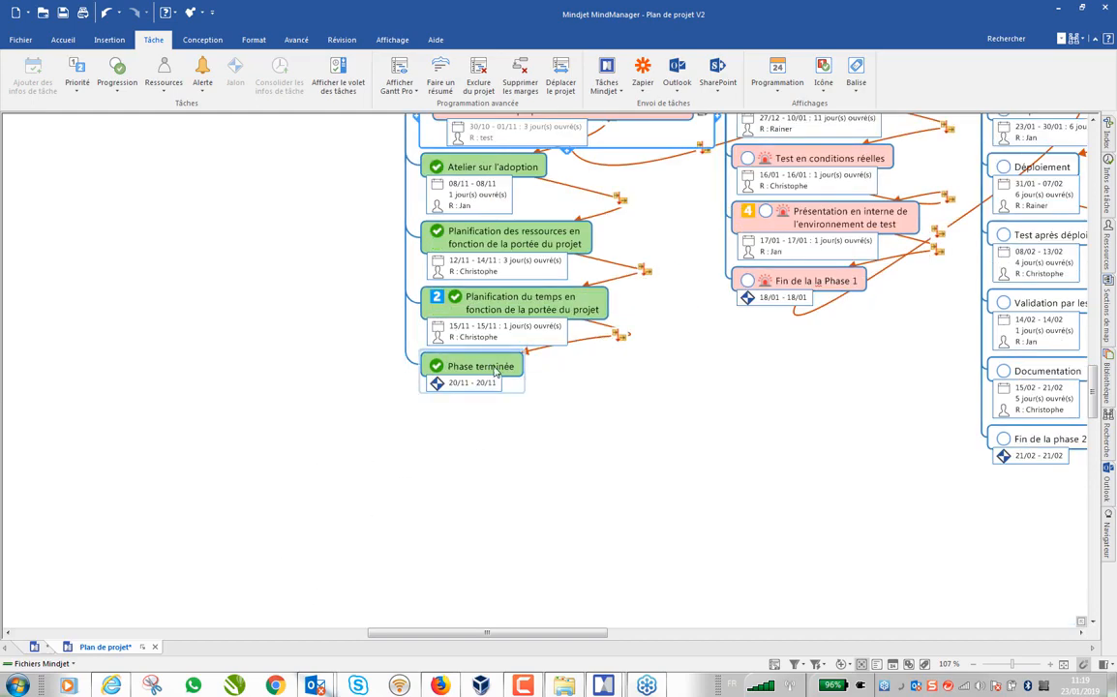
double_click(364, 515)
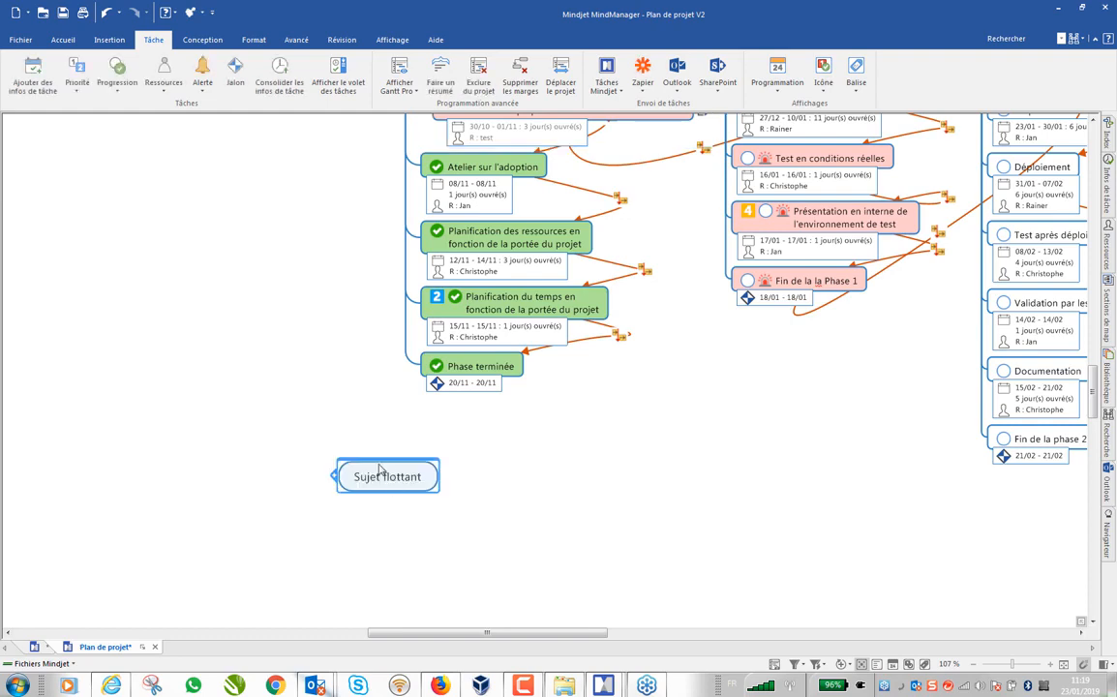
left_click(371, 475)
type("Etape")
key("Return")
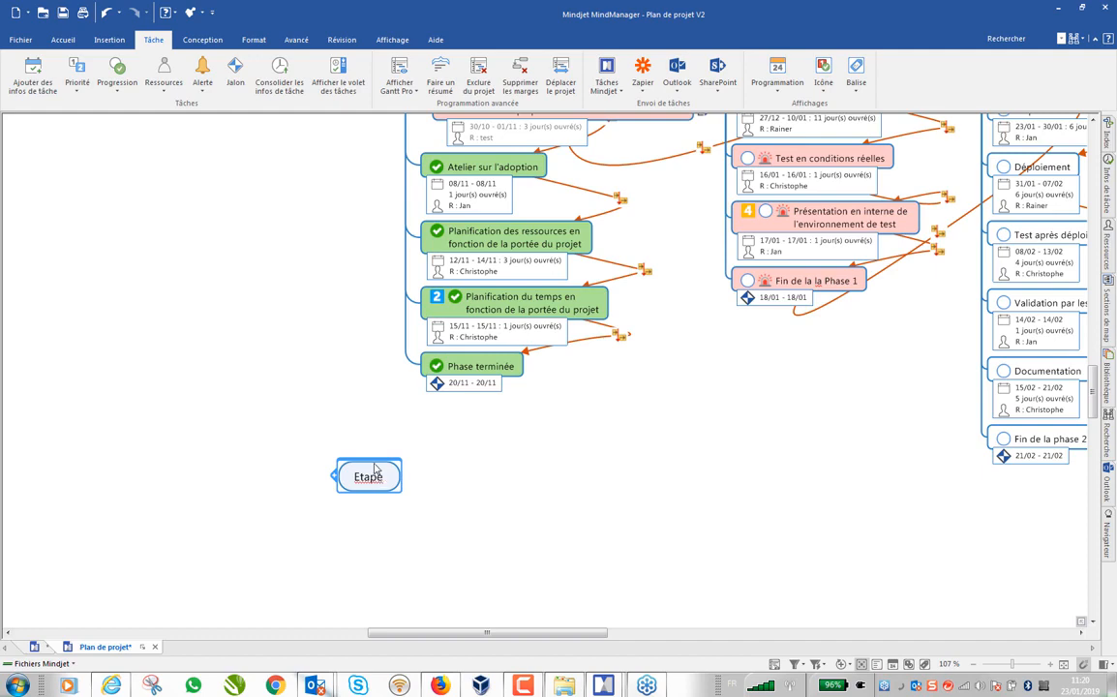
- Set the "Etape" topic's layout to Map à droite and place it below and to the left of "Phase terminée"
left_click_drag(387, 489, 631, 520)
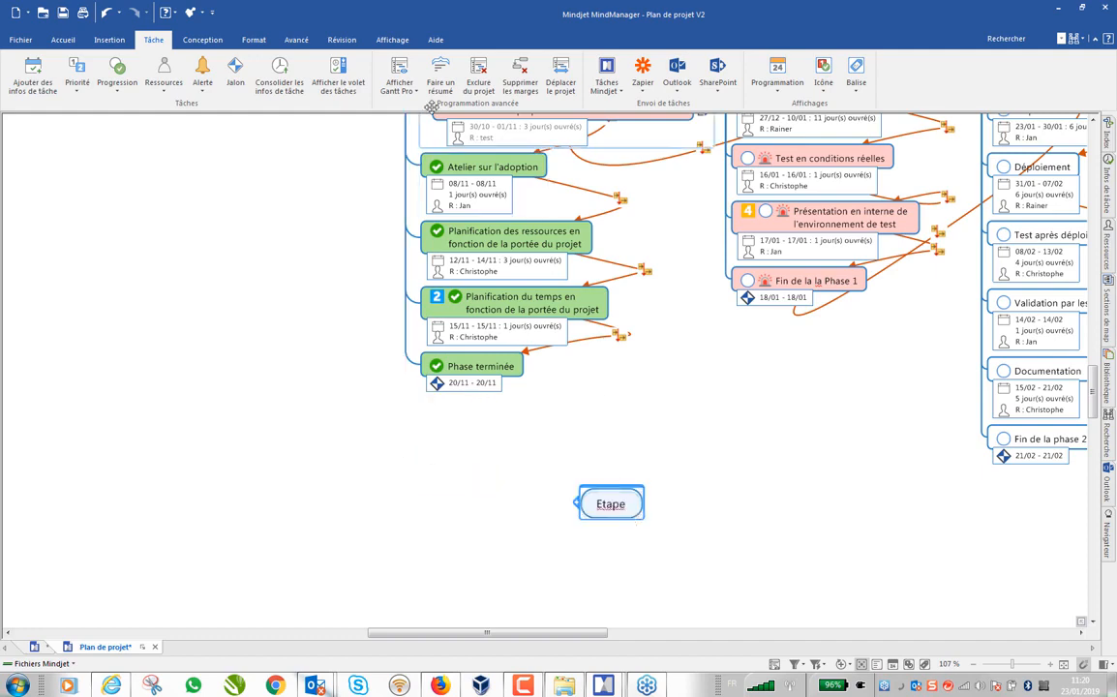
left_click(255, 42)
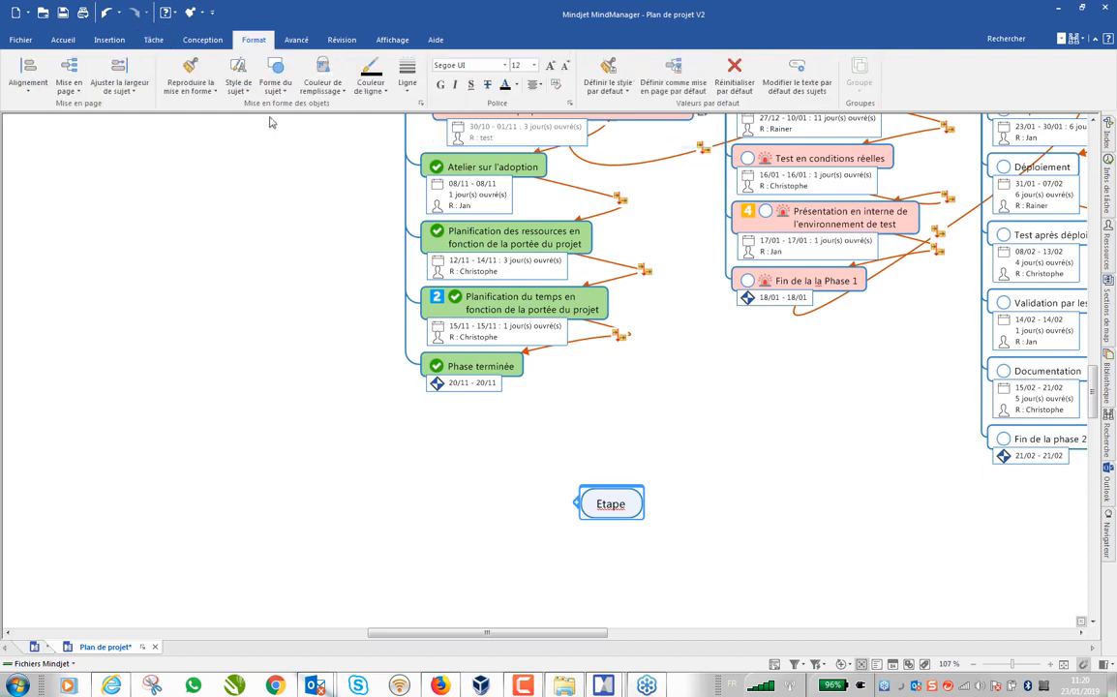
left_click(69, 86)
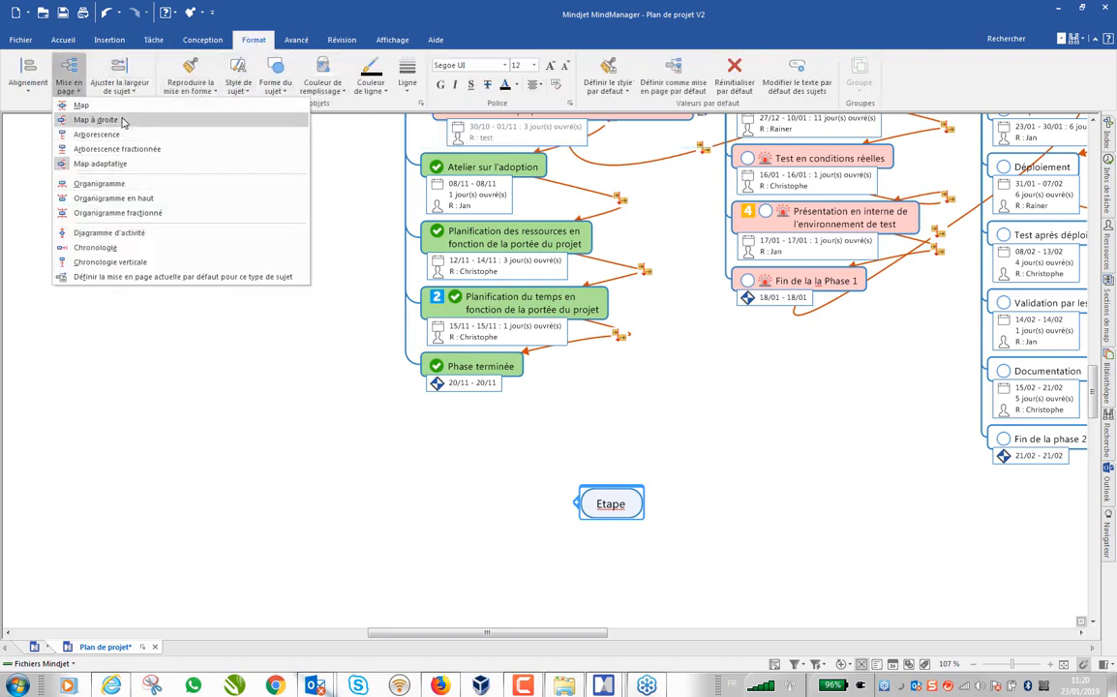
left_click(96, 120)
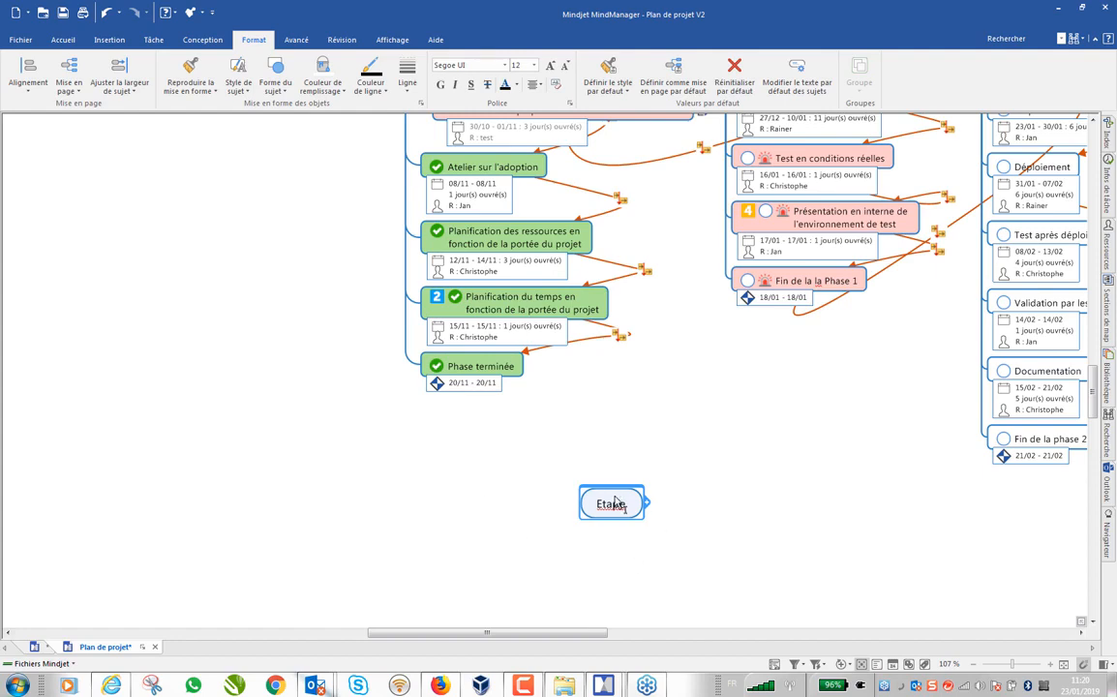
left_click_drag(605, 503, 392, 513)
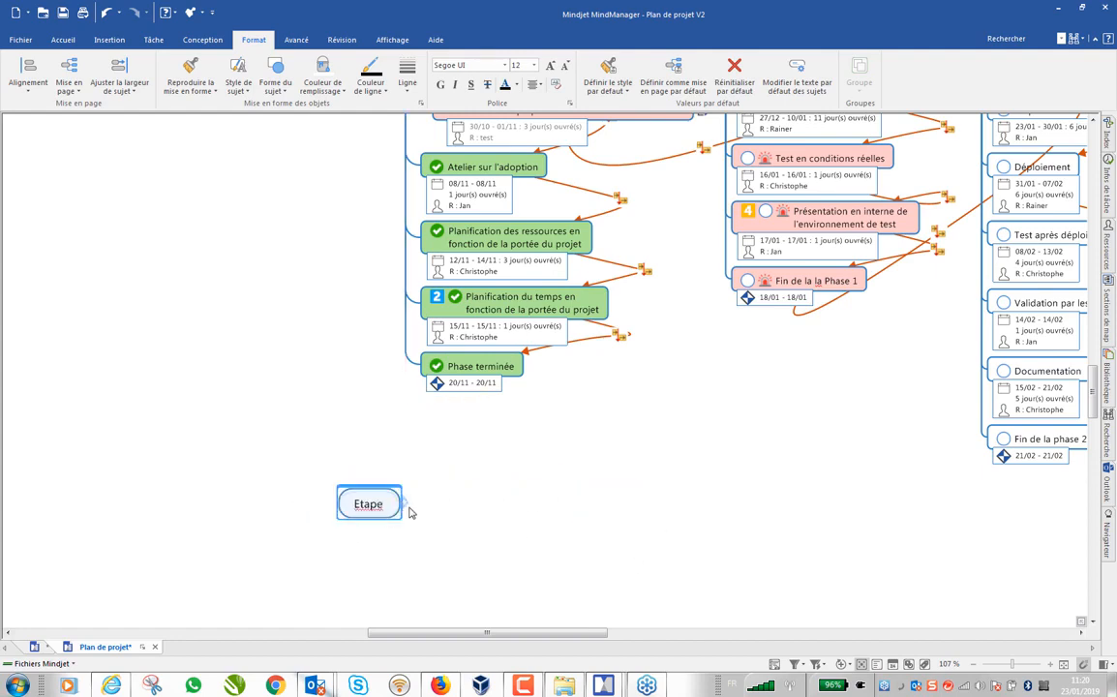
- Add a subtopic "TP1" to "Etape" and a subtopic "T2" to "TP1"
left_click(407, 505)
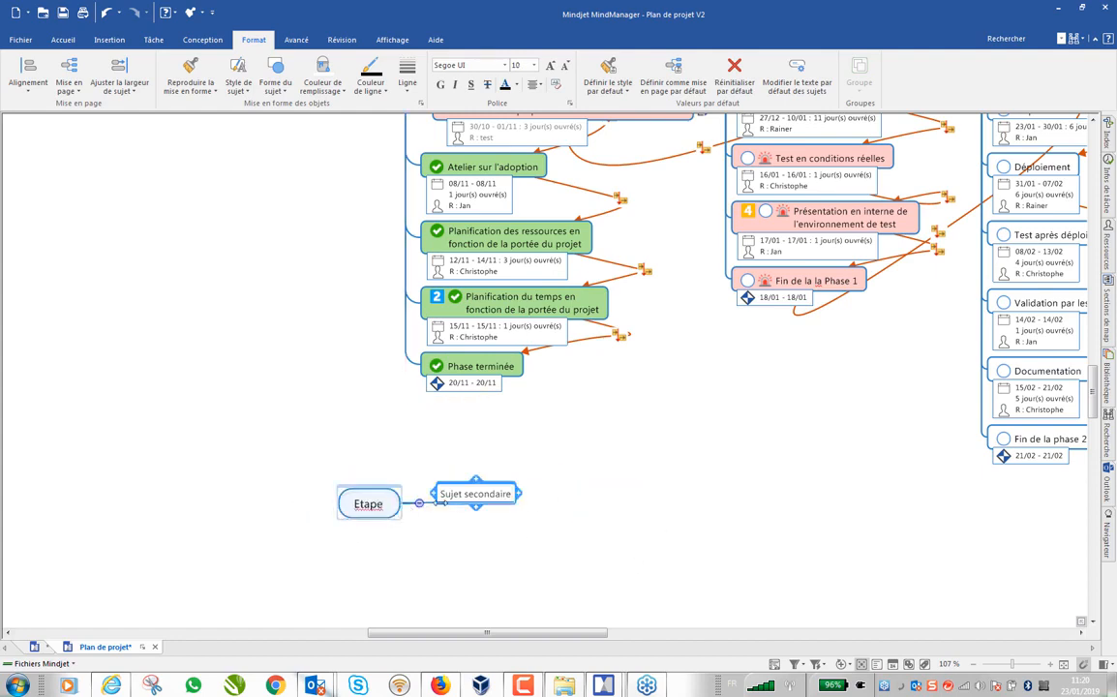
left_click(483, 498)
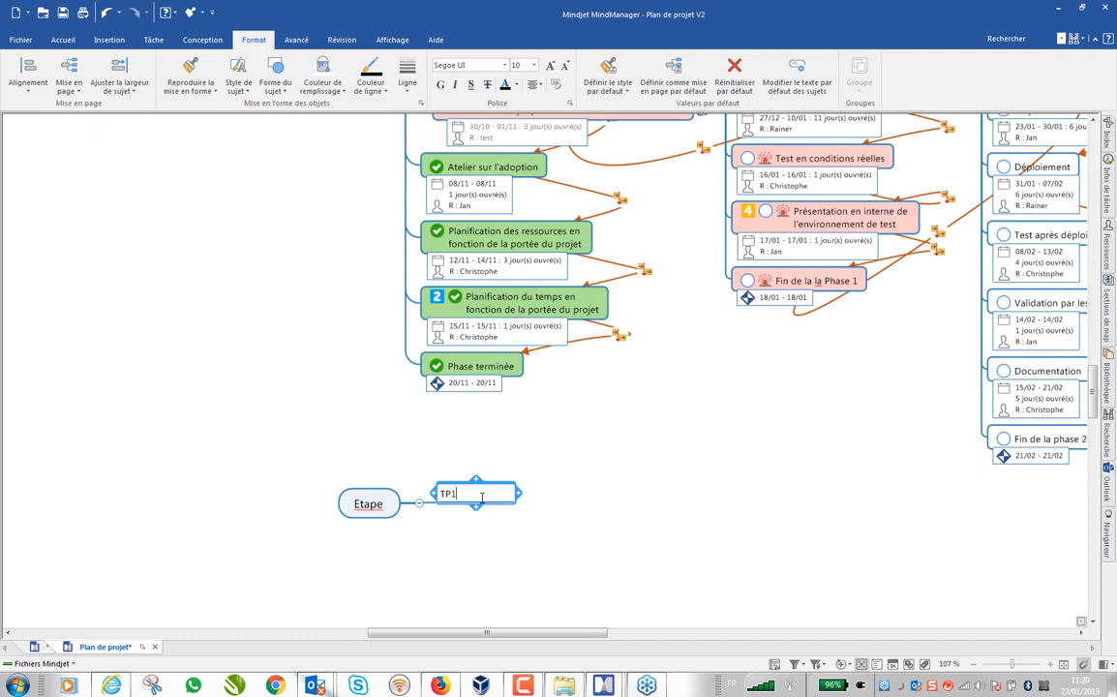
key("Return")
left_click(479, 497)
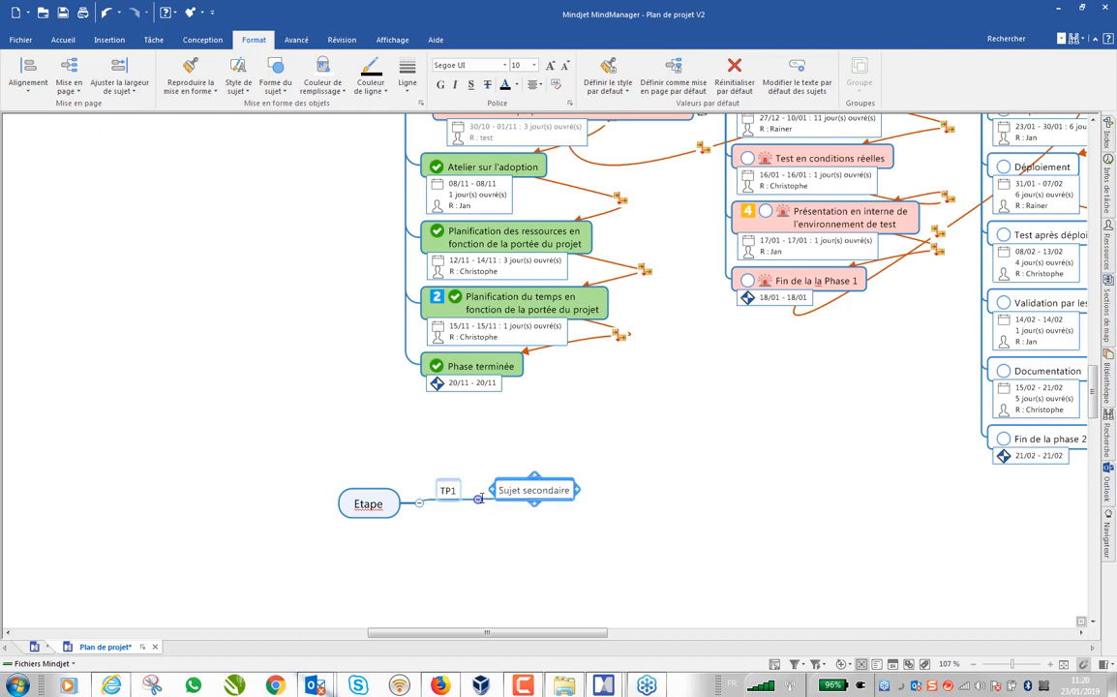
type("T2")
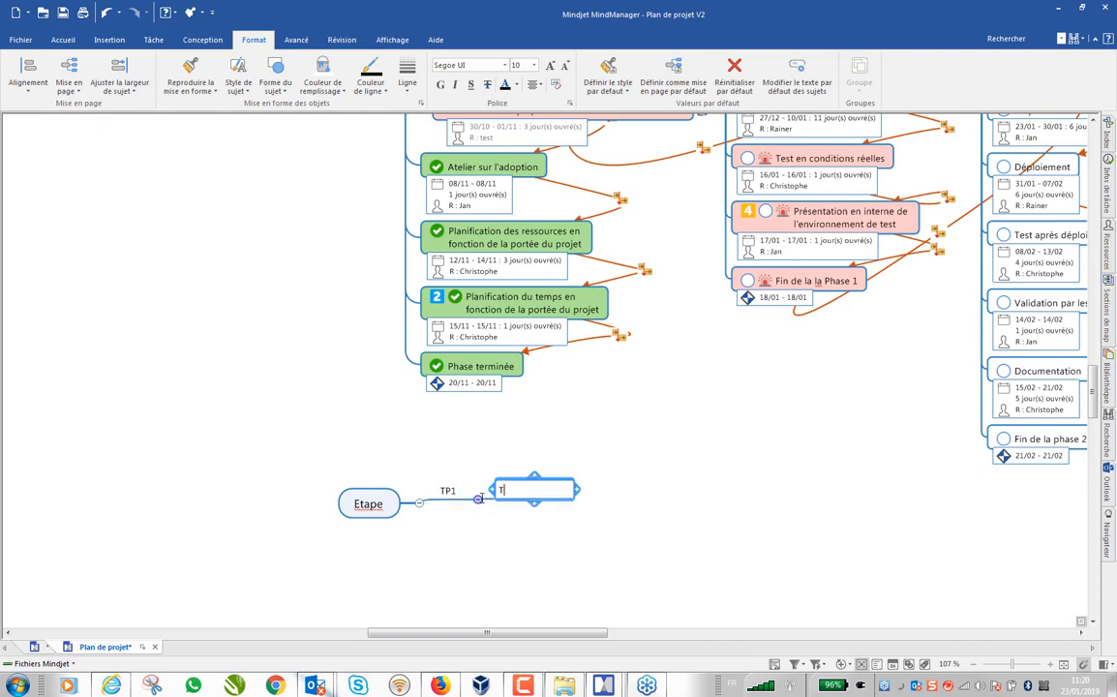
left_click(487, 503)
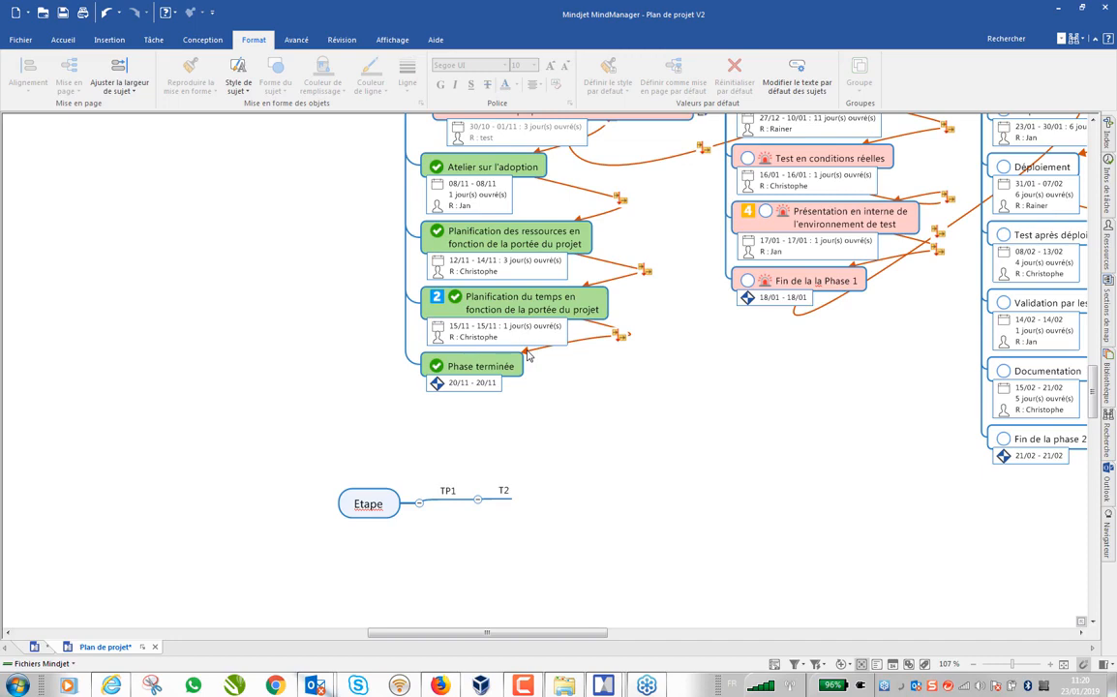
- Hide the relations (Relations) between topics on the project plan map
scroll(528, 356, "up", 2)
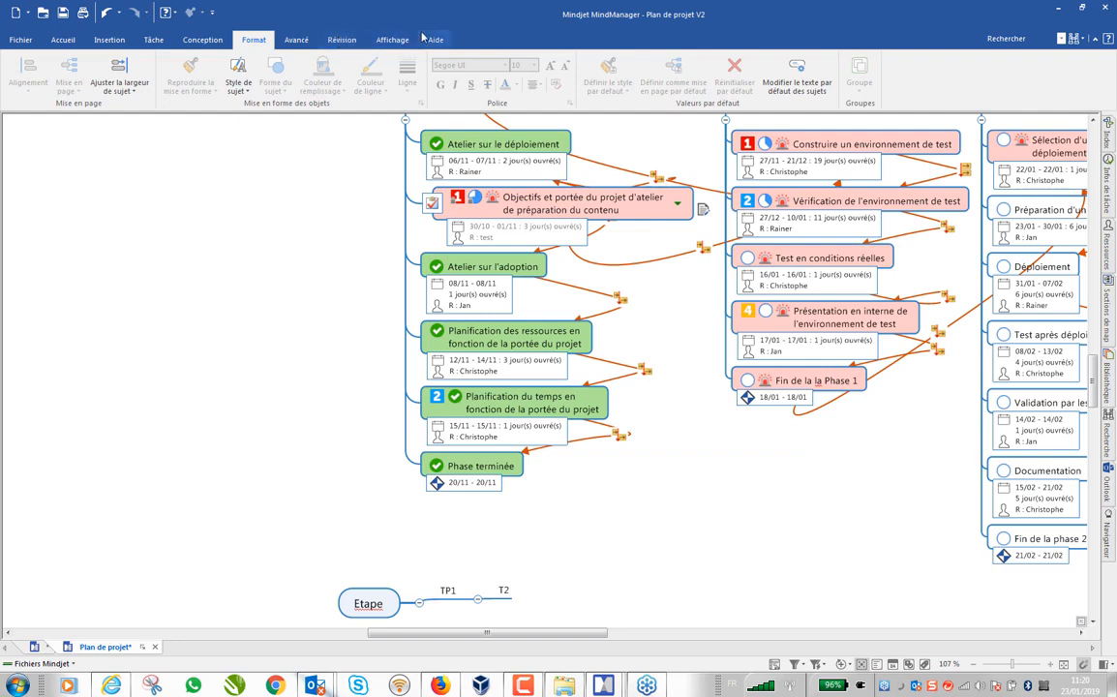
left_click(385, 40)
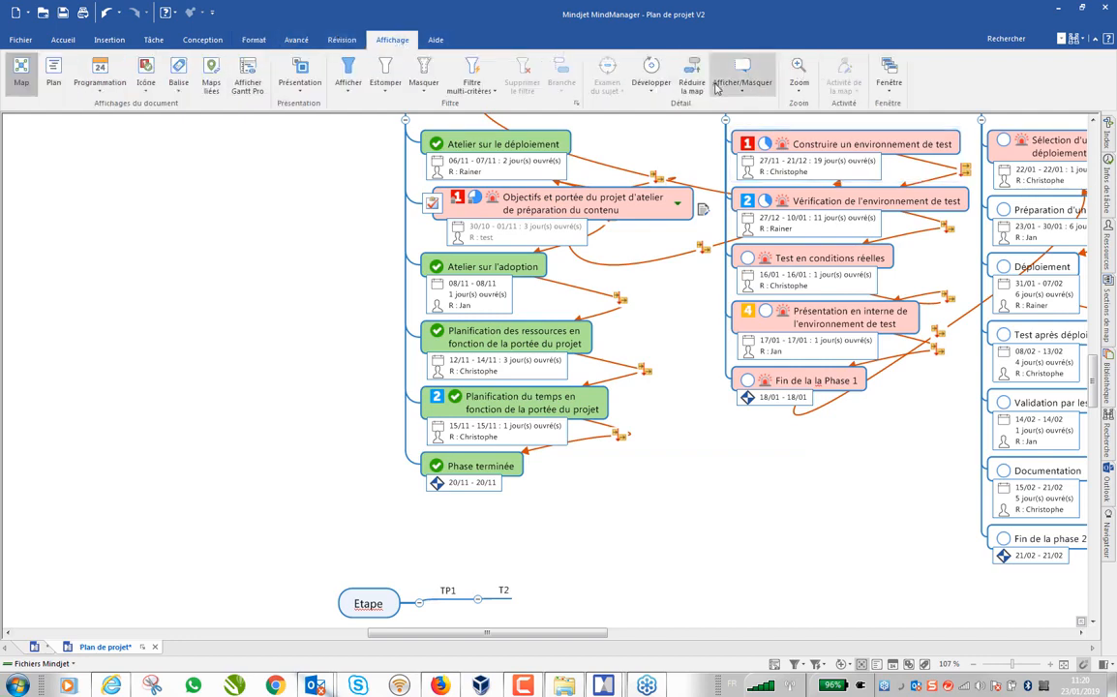
left_click(745, 82)
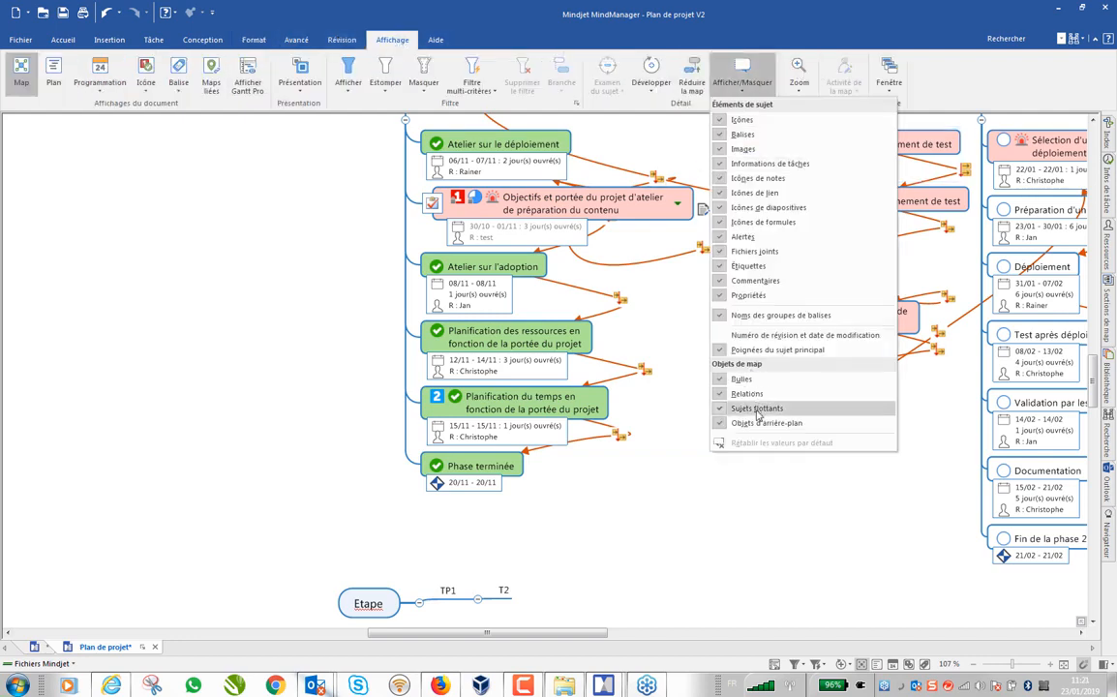
left_click(722, 396)
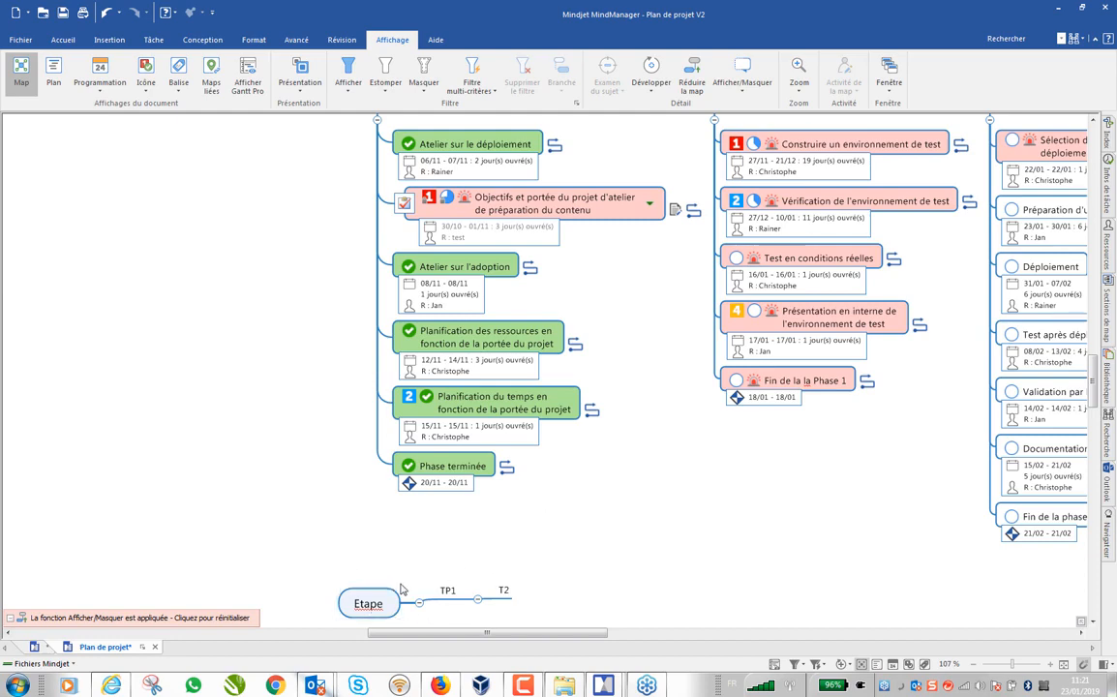
- Delete the floating topic "Etape" together with its subtopics "TP1" and "T2"
left_click(372, 603)
left_click(450, 592)
left_click(385, 604)
left_click(505, 588)
left_click(387, 596)
key("Delete")
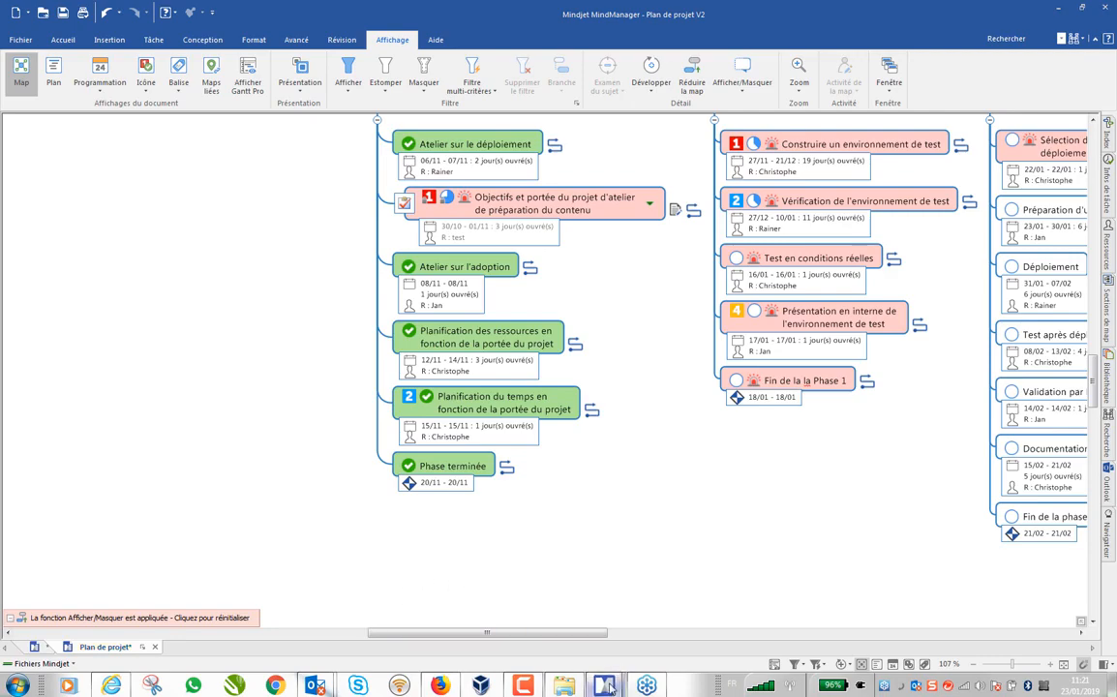
- Bring up the project plan's Gantt Pro diagram and maximise its window
mouse_move(624, 684)
left_click(537, 620)
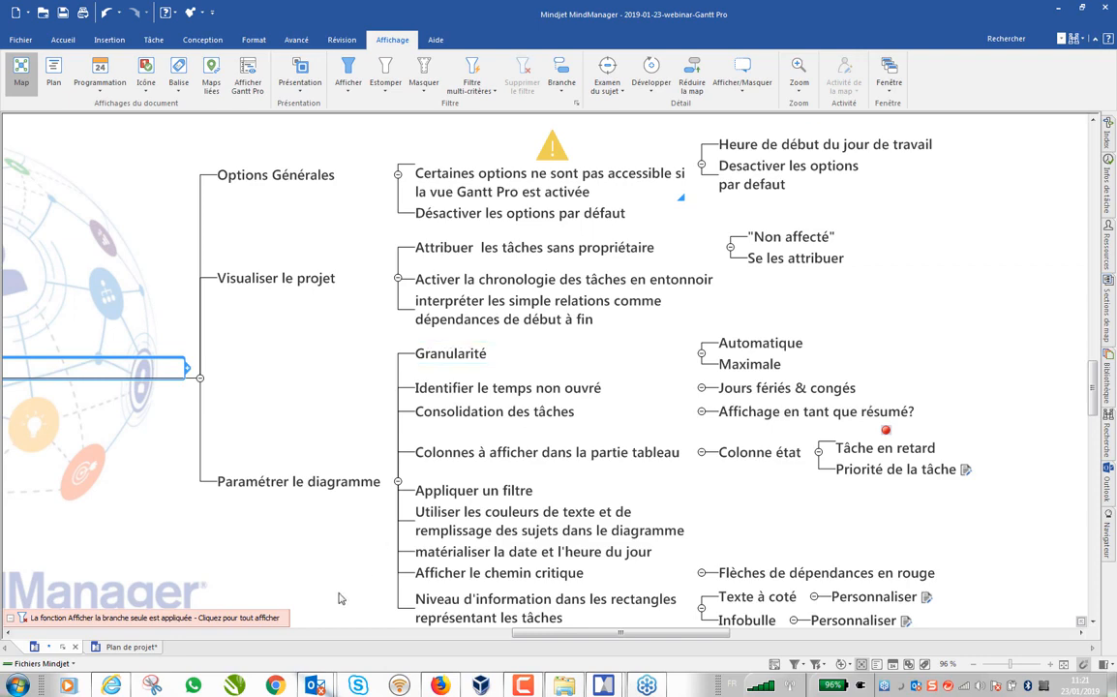
left_click(126, 648)
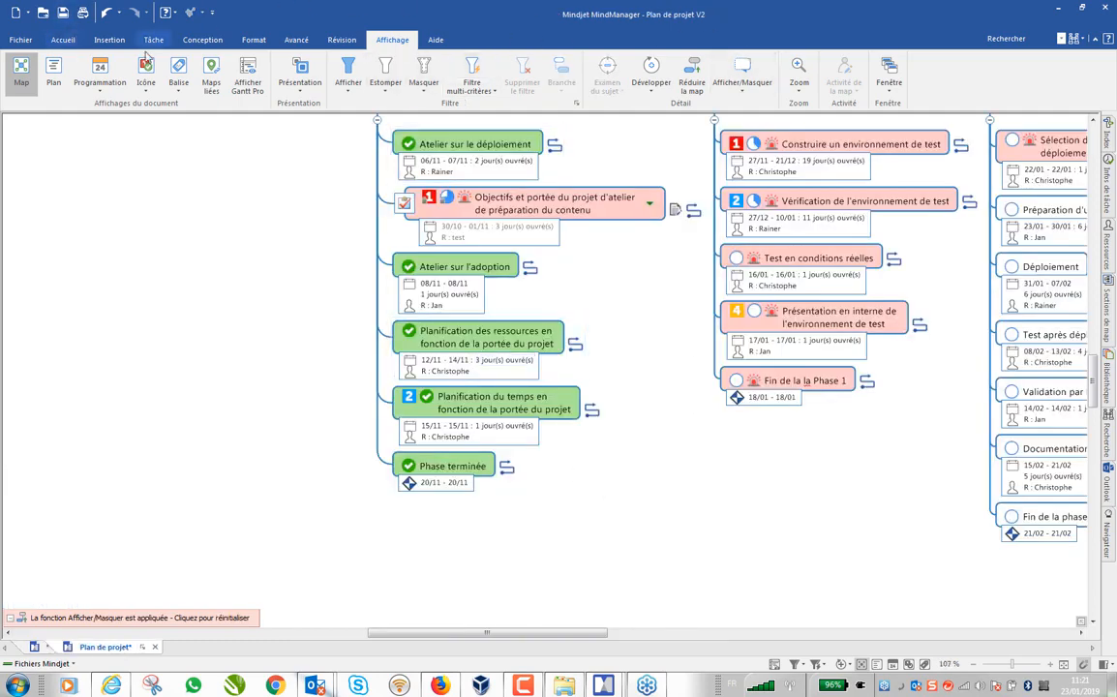
left_click(774, 664)
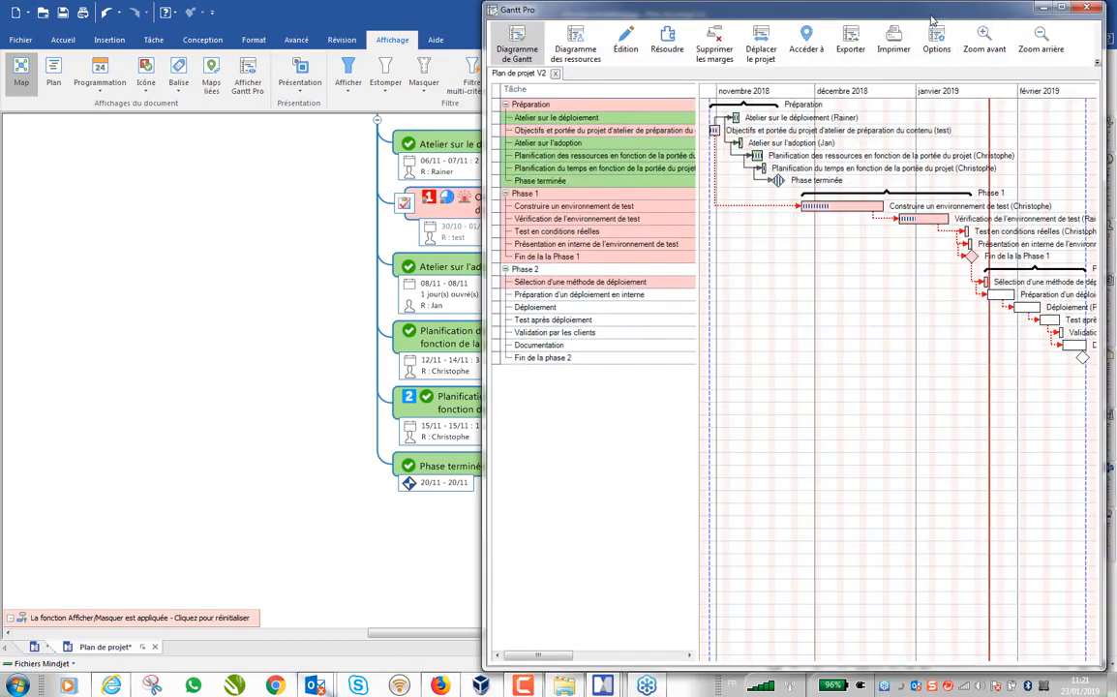
left_click_drag(932, 20, 455, 16)
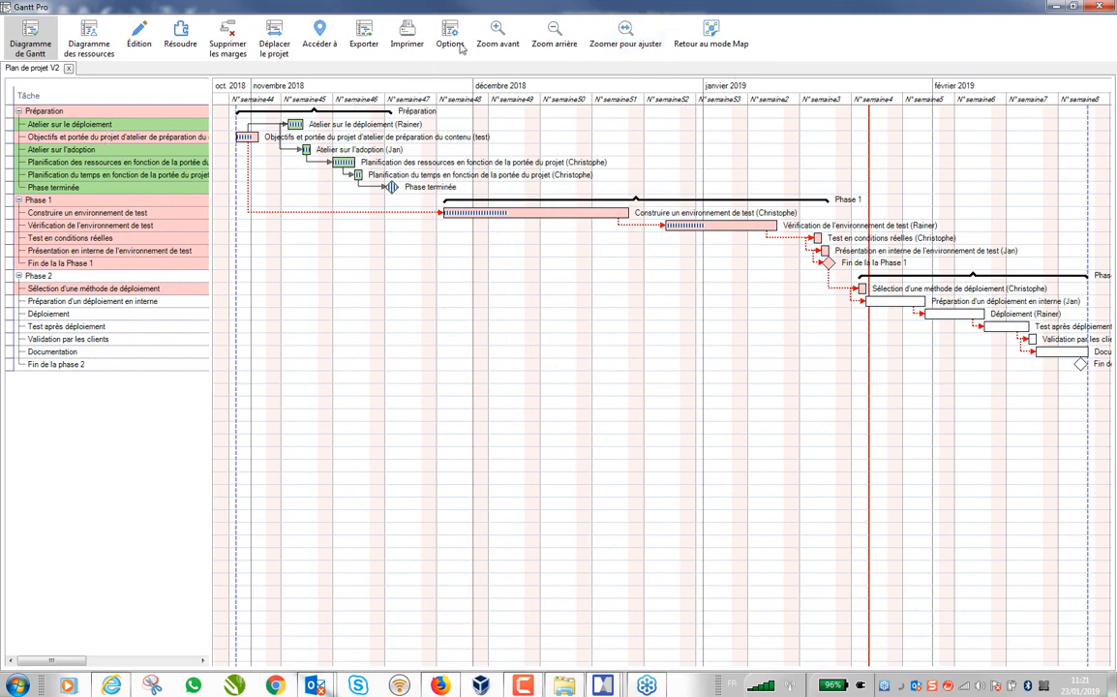
- Examine the choices for handling tasks without an owner in the project plan's Gantt Pro options, leaving them unchanged
left_click(451, 37)
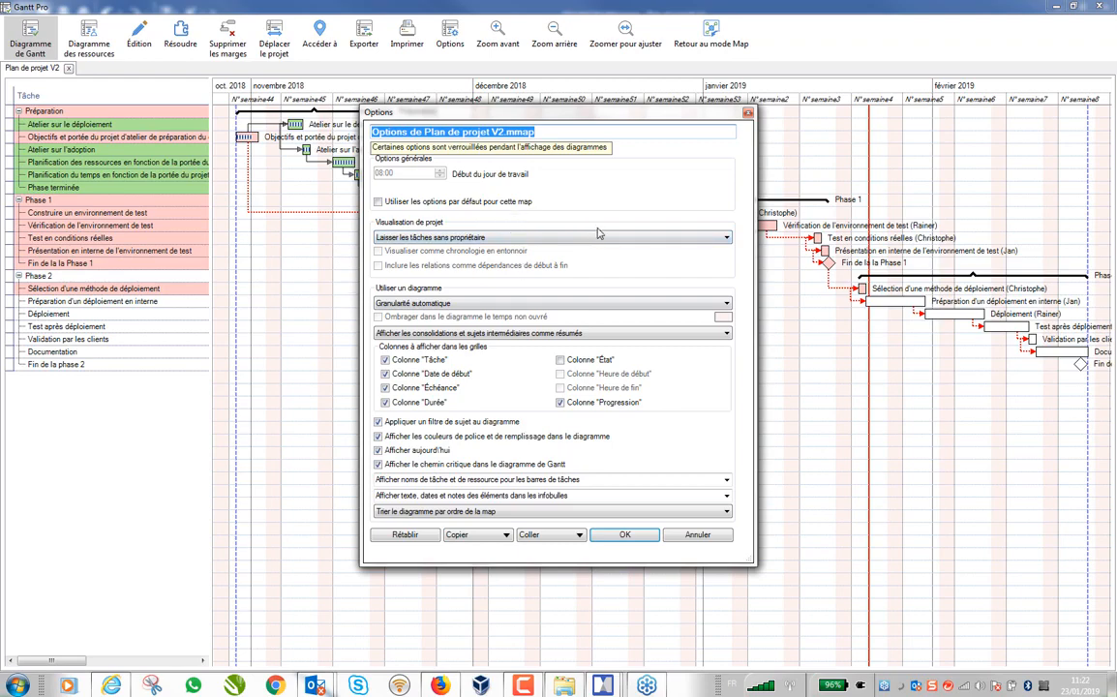
left_click(493, 237)
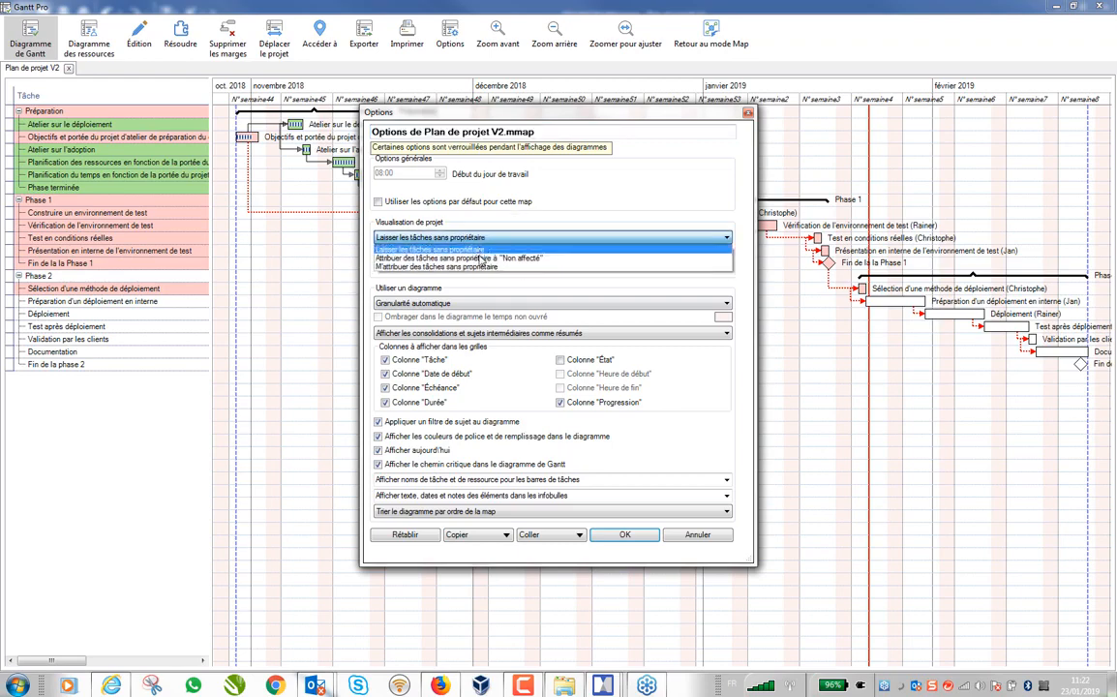
left_click(611, 207)
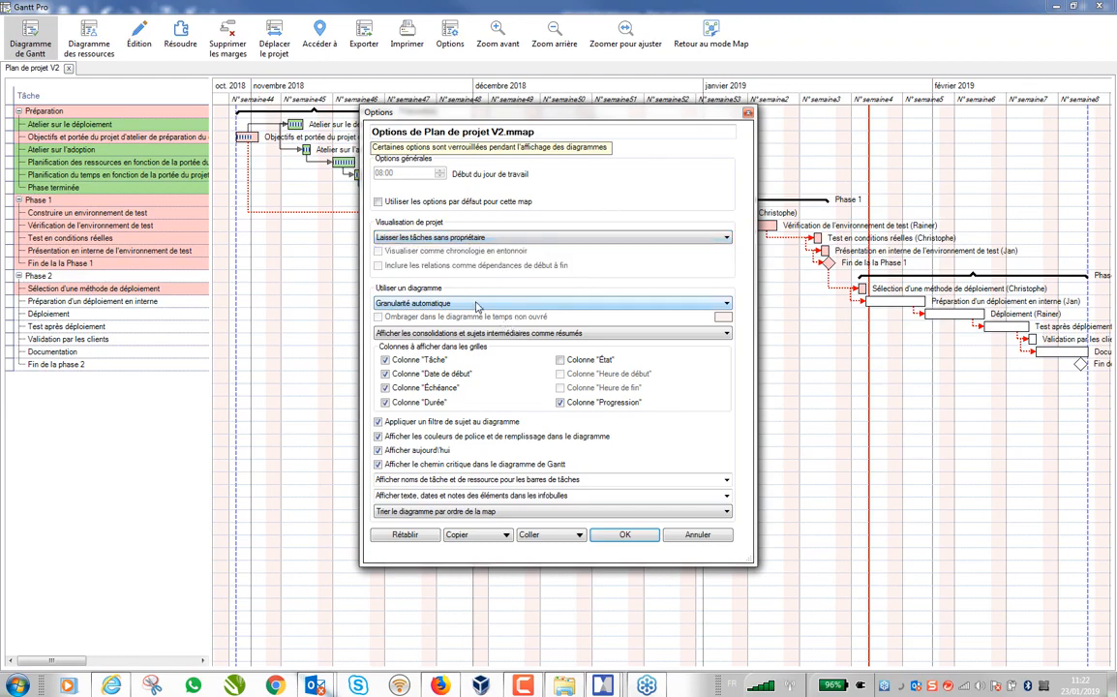
left_click(697, 535)
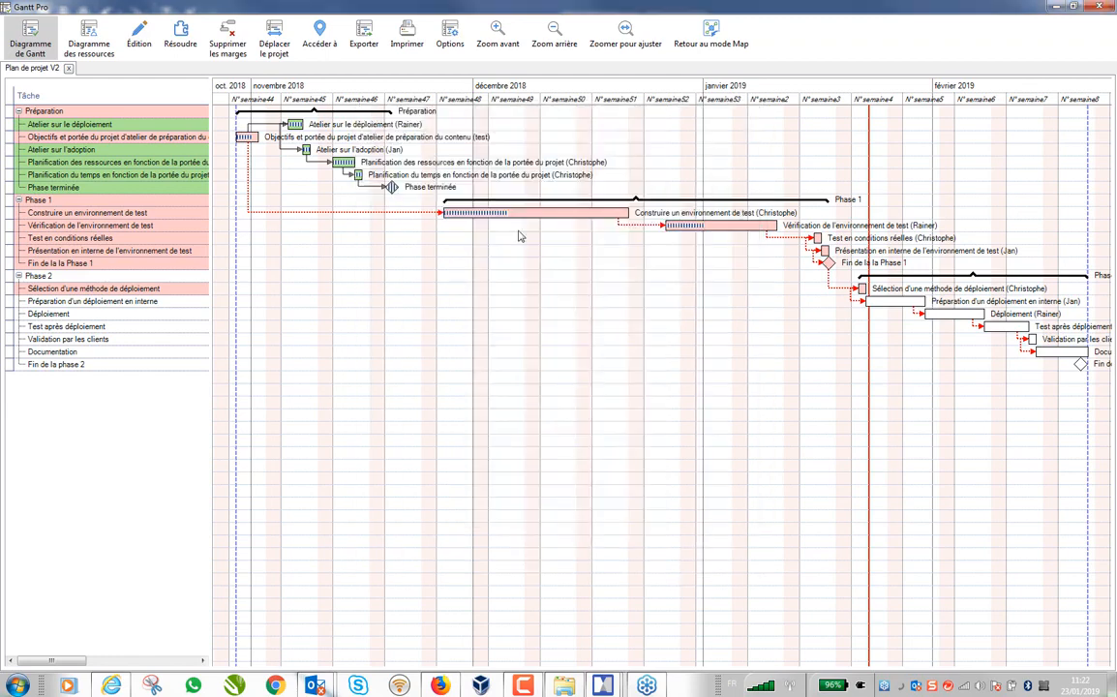
- Set the diagram granularity to "Granularité maximale" in the project plan's Gantt Pro options
scroll(629, 272, "up", 2)
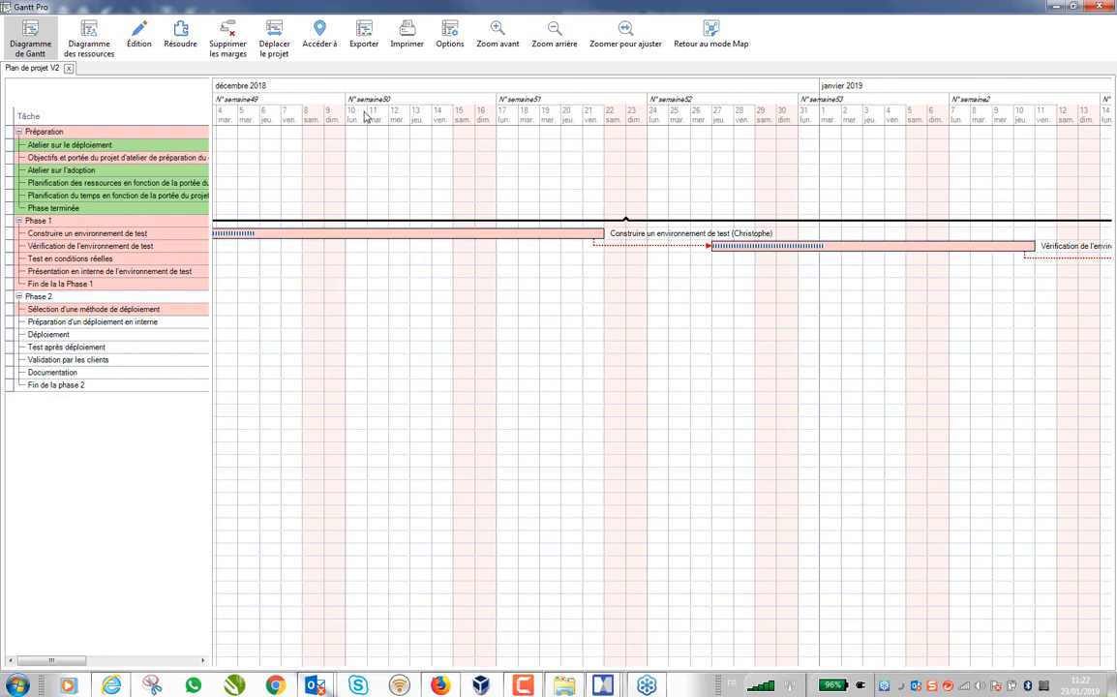
left_click_drag(326, 372, 714, 391)
left_click_drag(275, 218, 511, 210)
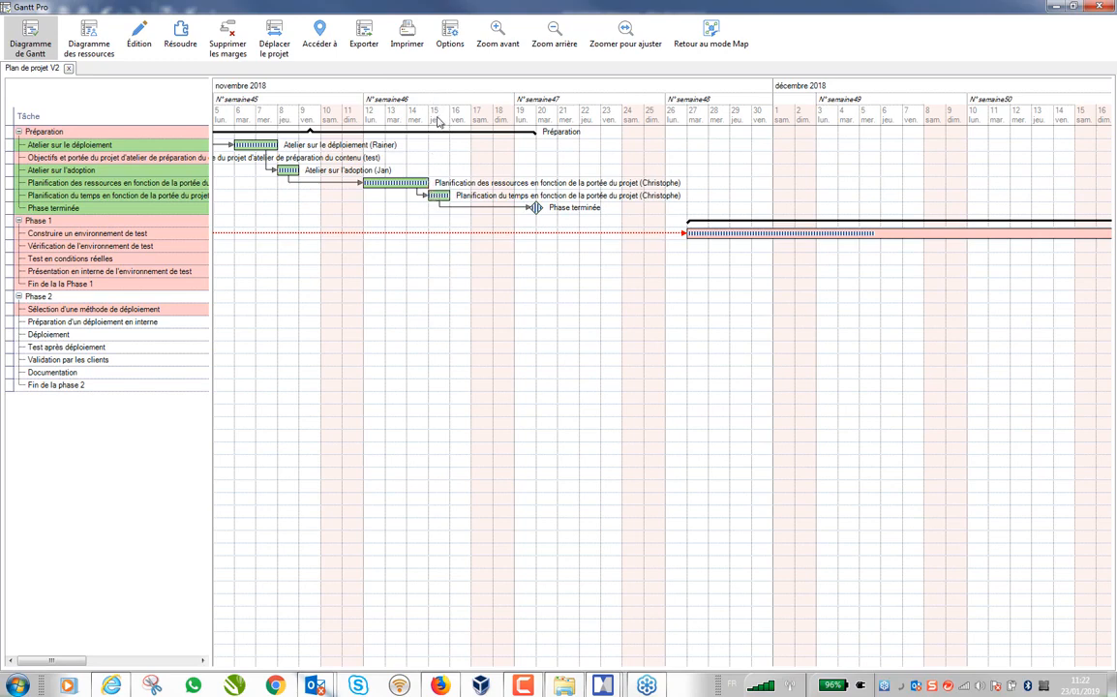
mouse_move(438, 200)
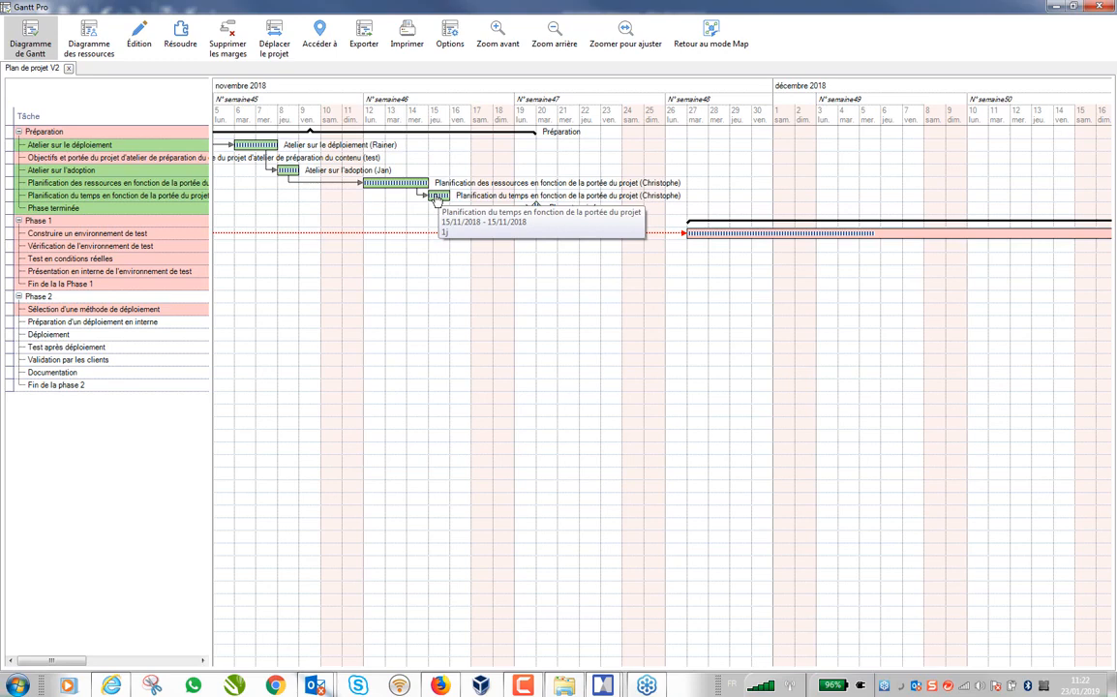
left_click(449, 37)
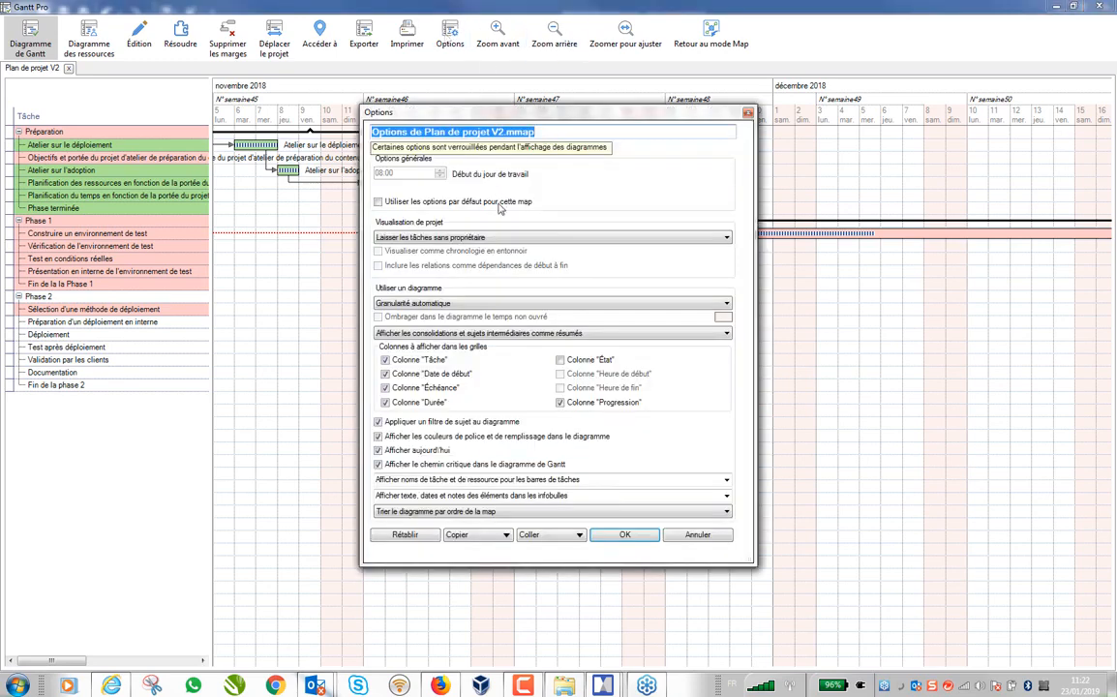
left_click(525, 304)
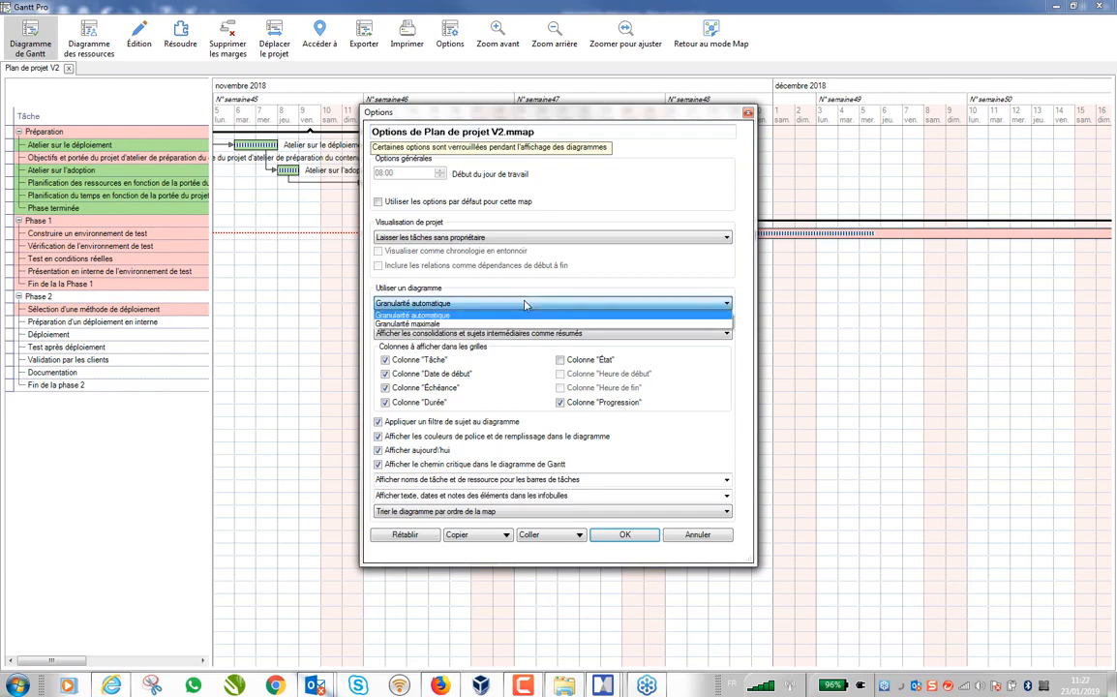
left_click(431, 325)
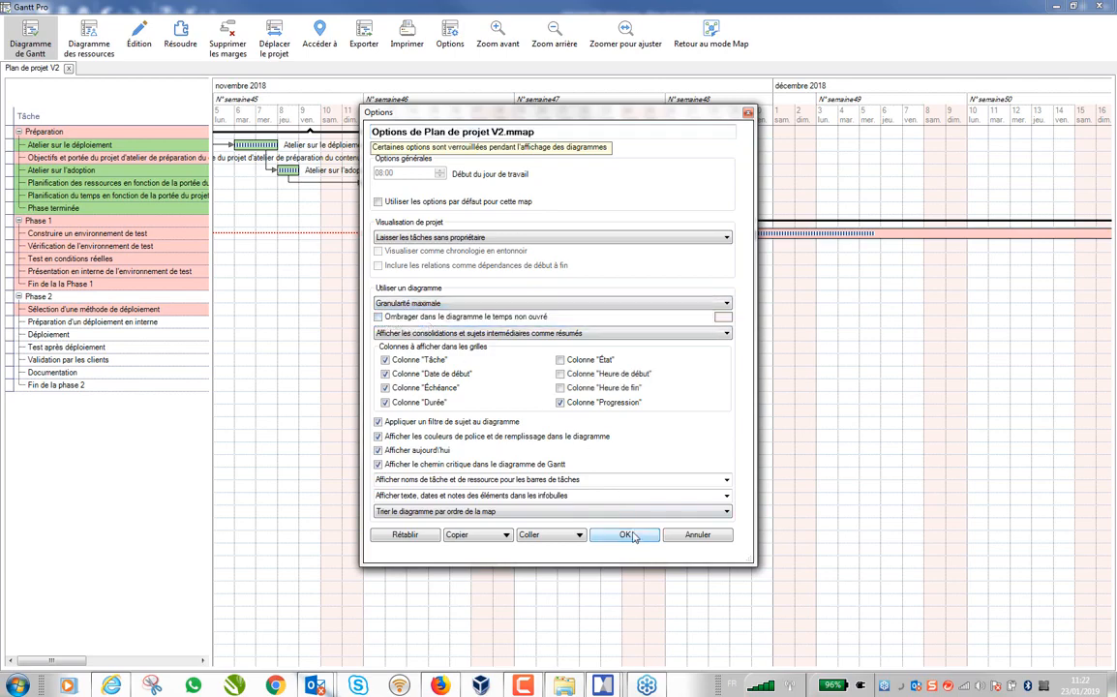
left_click(634, 542)
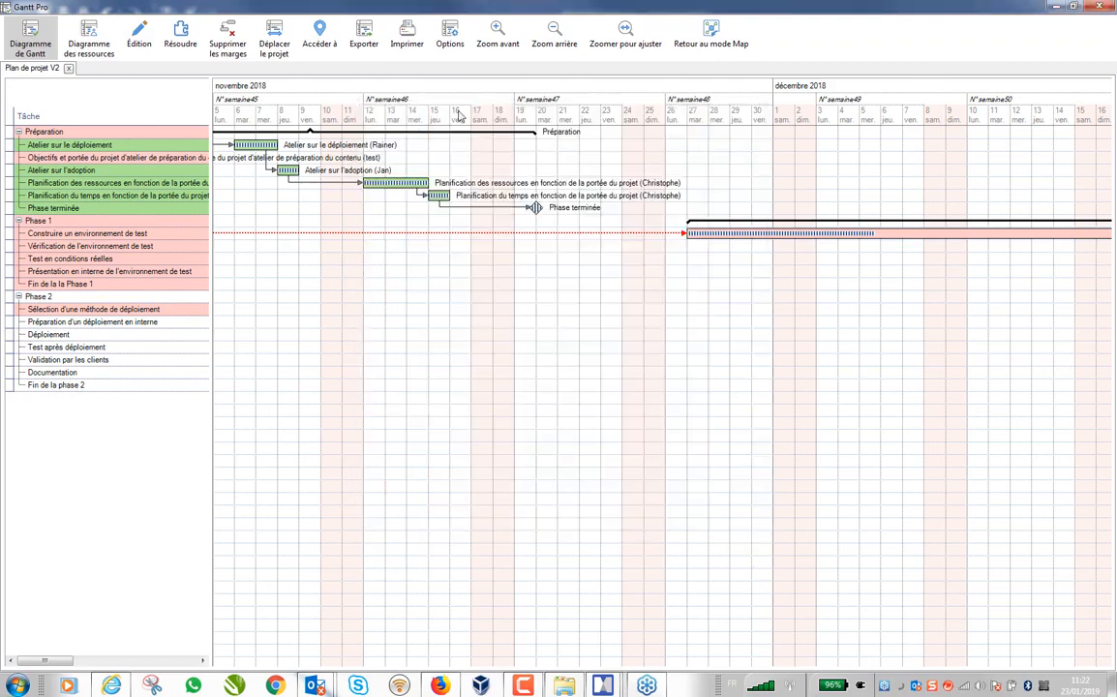
- Examine the time scale around 15 November 2018 down to quarter-hour intervals, and return to a view of about two and a half weeks
scroll(567, 178, "up", 6)
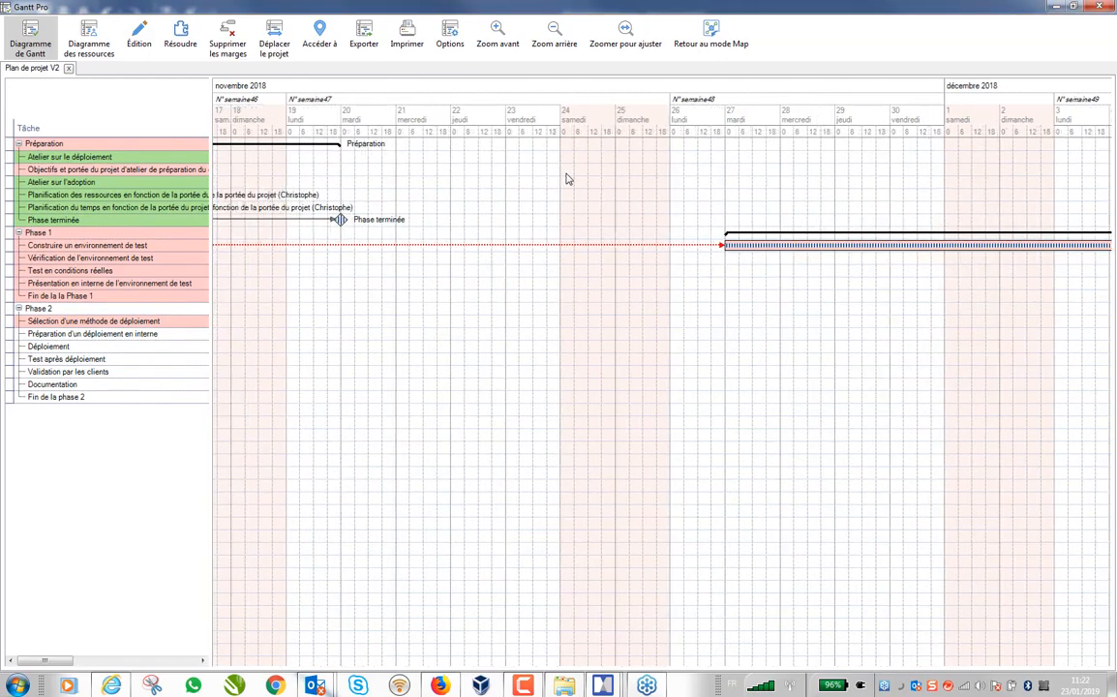
scroll(419, 212, "up", 2)
left_click_drag(376, 208, 582, 242)
left_click_drag(296, 198, 715, 231)
scroll(380, 201, "up", 4)
left_click_drag(374, 207, 629, 223)
scroll(409, 197, "up", 1)
scroll(407, 197, "up", 1)
left_click_drag(366, 195, 610, 198)
scroll(529, 199, "up", 3)
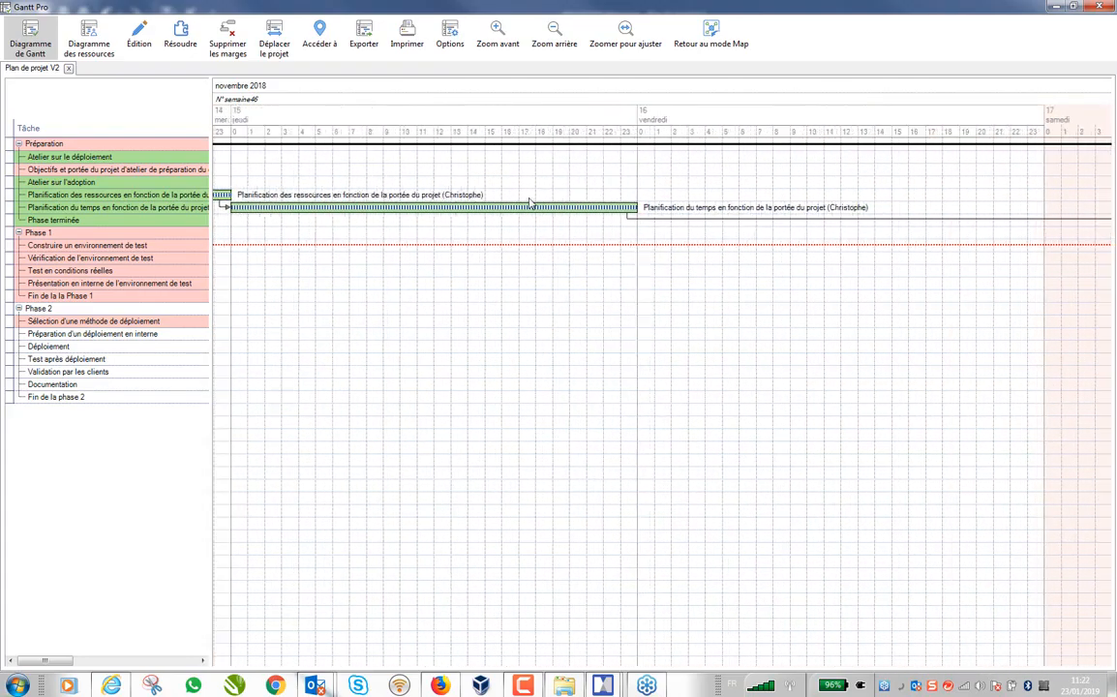
scroll(496, 195, "up", 3)
left_click_drag(403, 206, 634, 212)
scroll(423, 190, "up", 4)
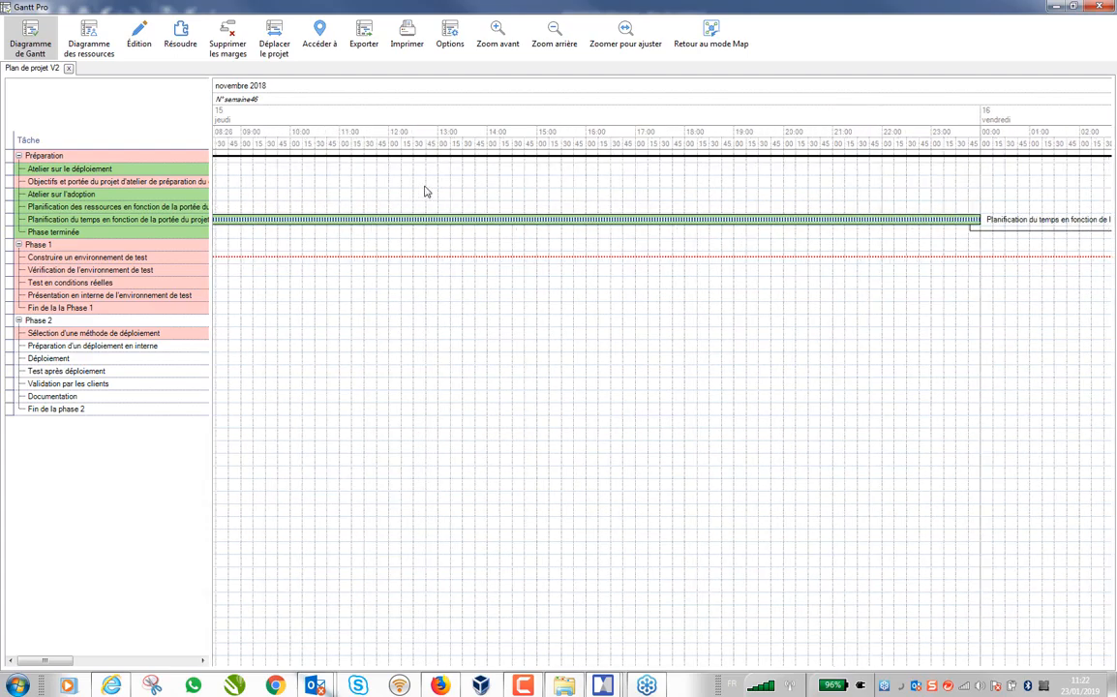
left_click_drag(308, 187, 521, 202)
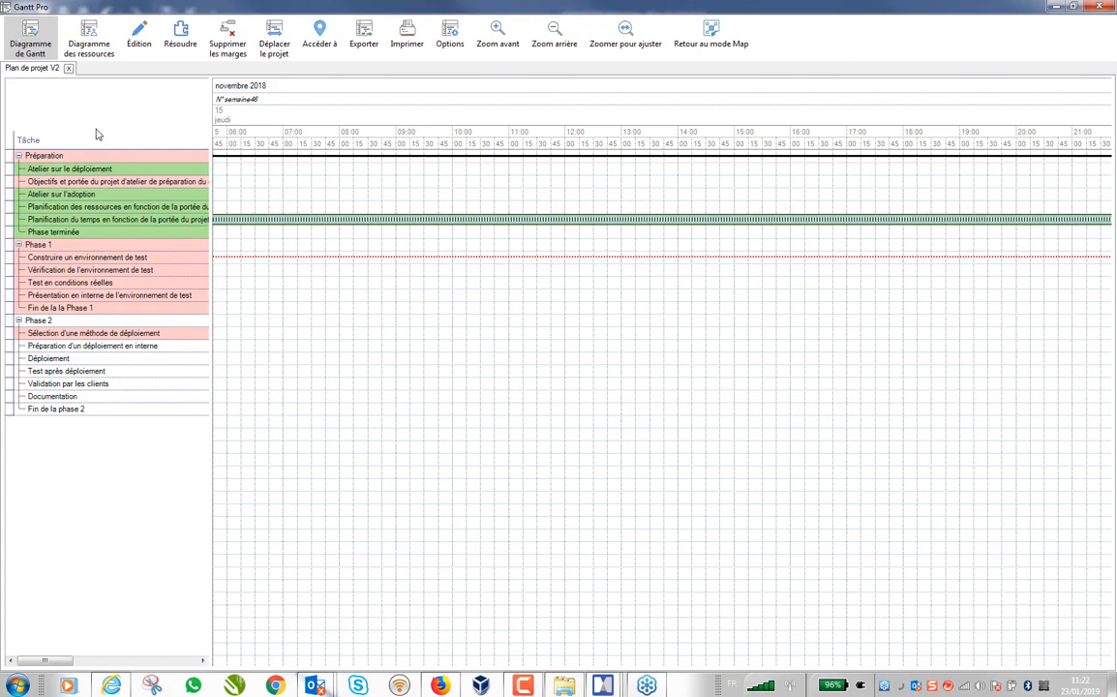
scroll(323, 218, "down", 5)
scroll(363, 184, "down", 3)
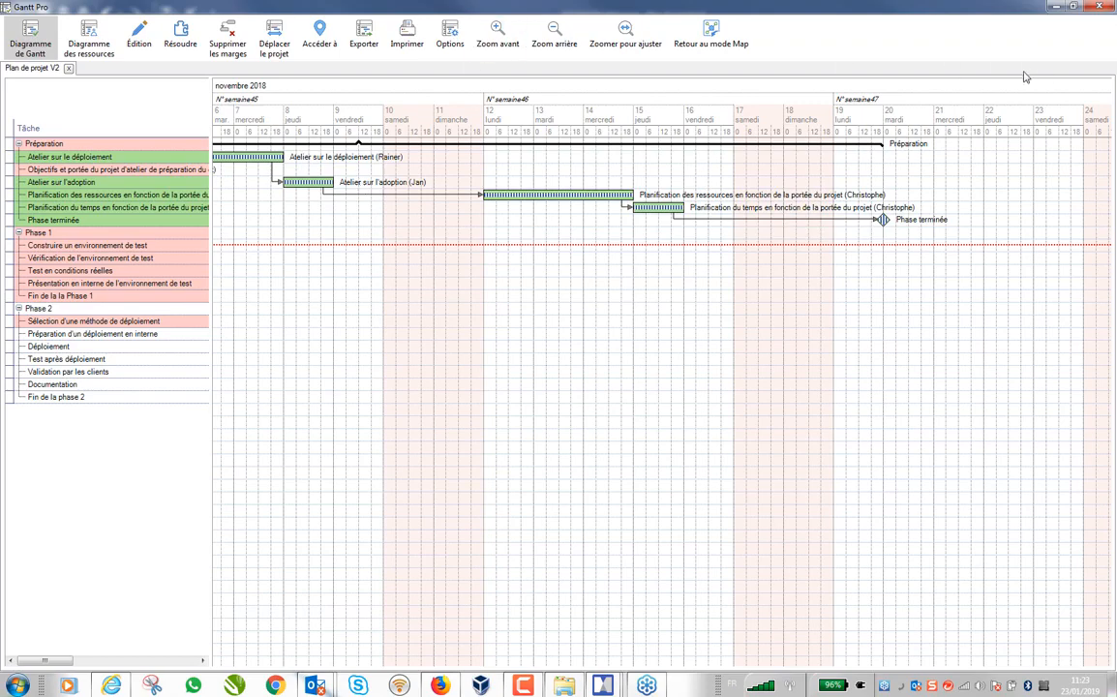
- Minimise Gantt Pro and examine how public holidays are added in the webinar map's calendar and display options, without adding any
left_click(1054, 6)
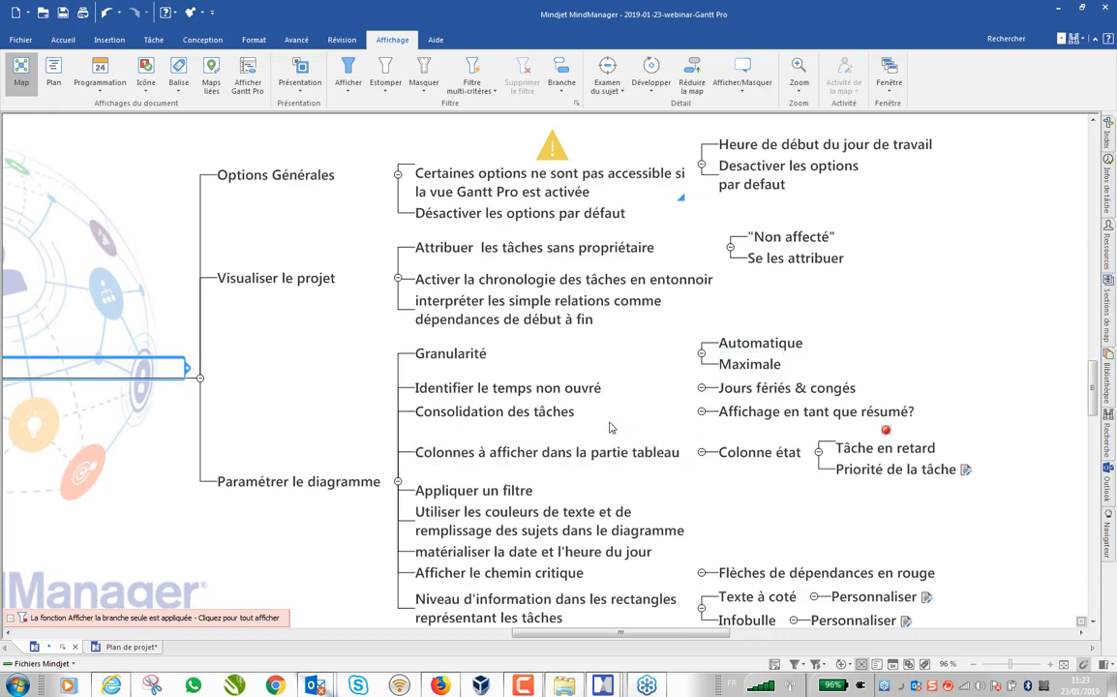
scroll(608, 413, "down", 1)
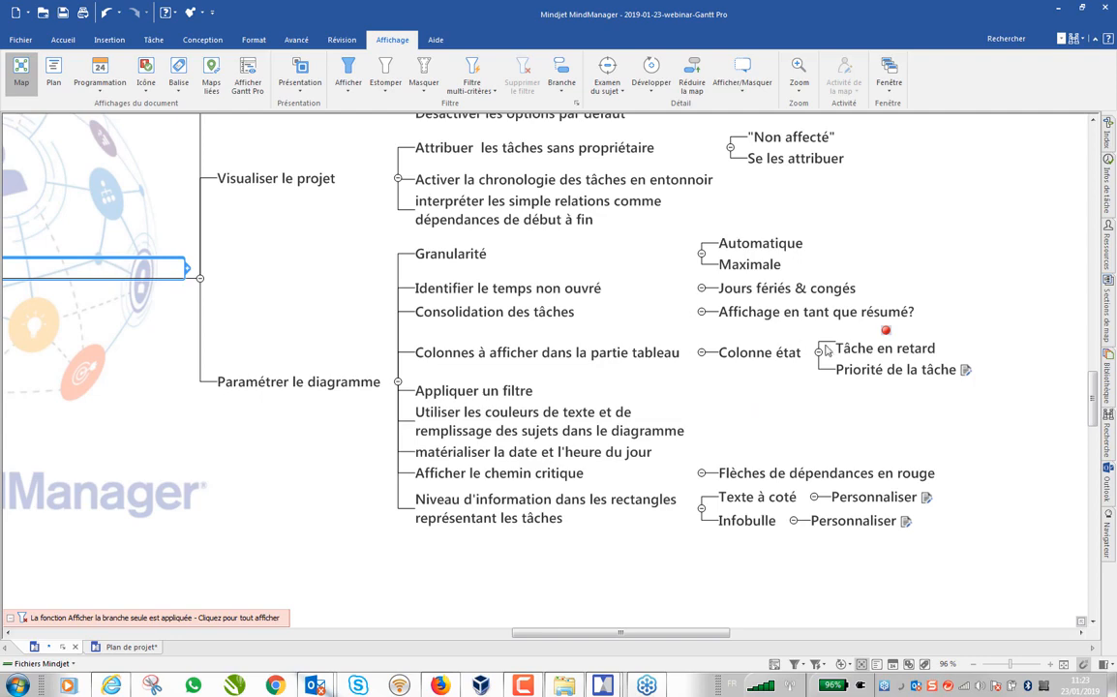
left_click(1105, 182)
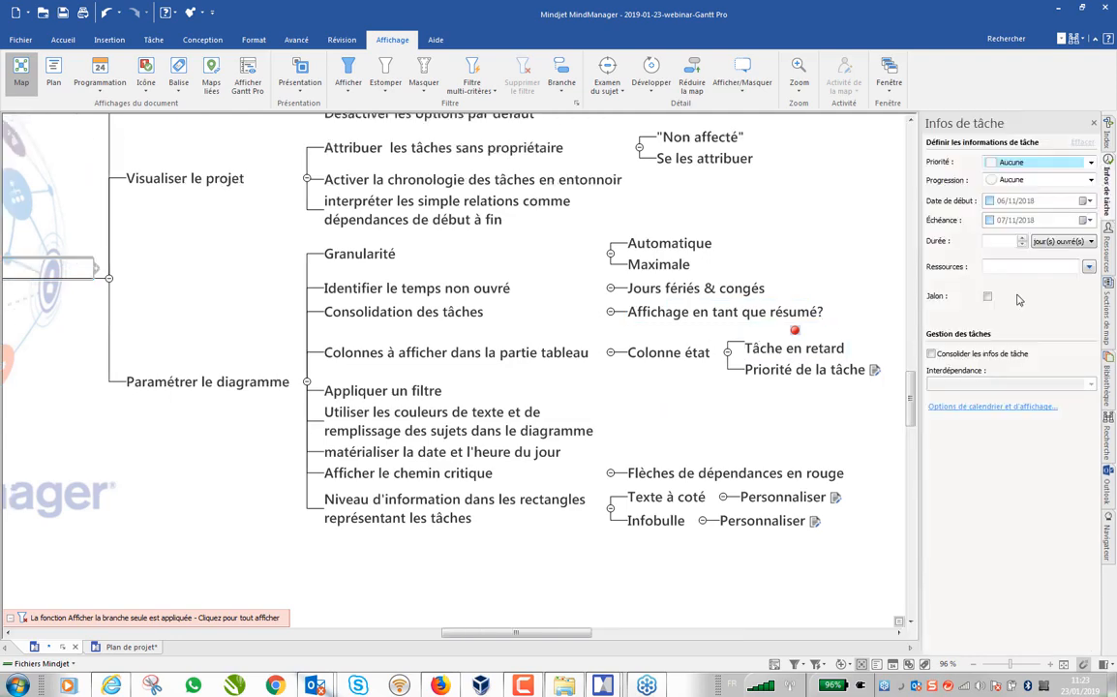
left_click(979, 407)
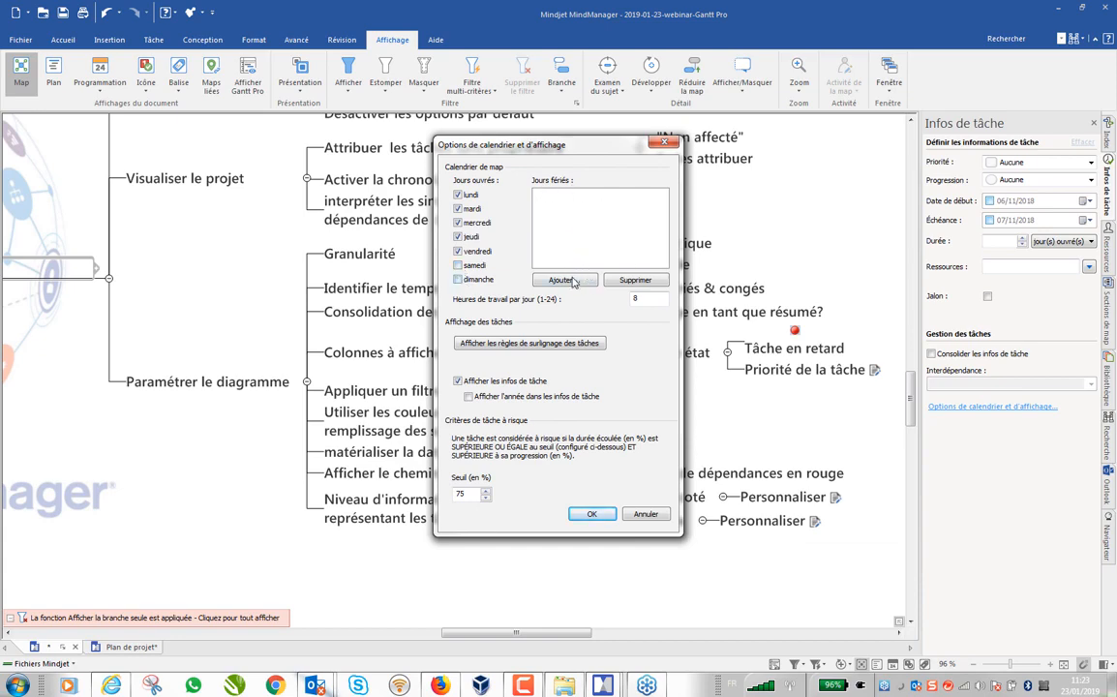
left_click(571, 281)
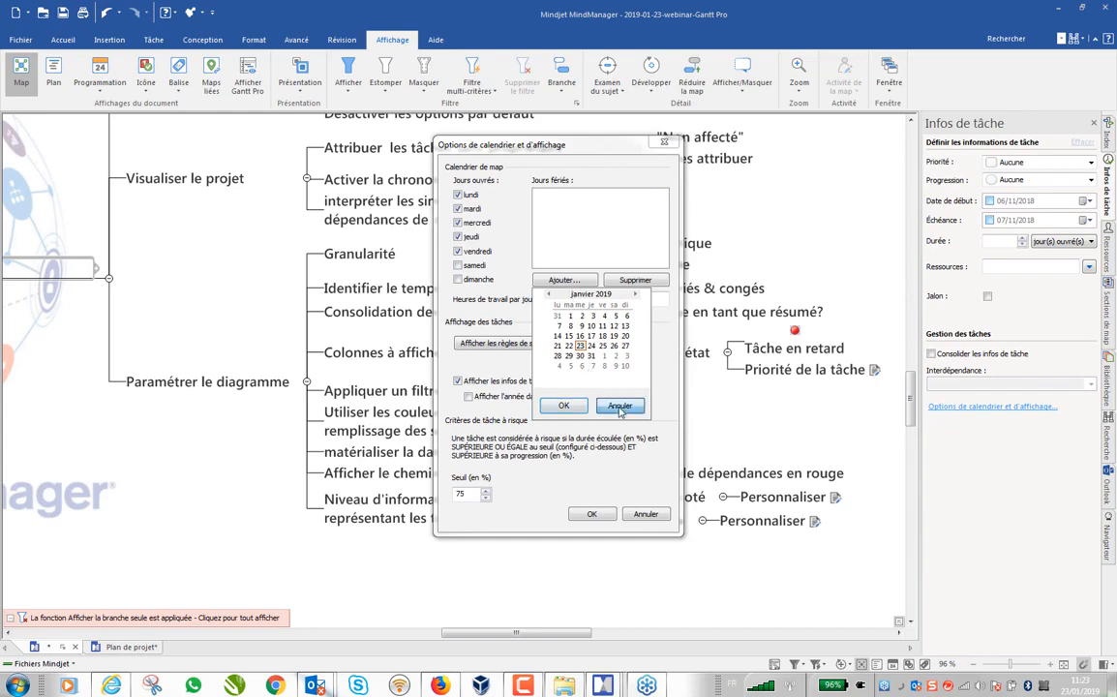
left_click(620, 410)
left_click(644, 515)
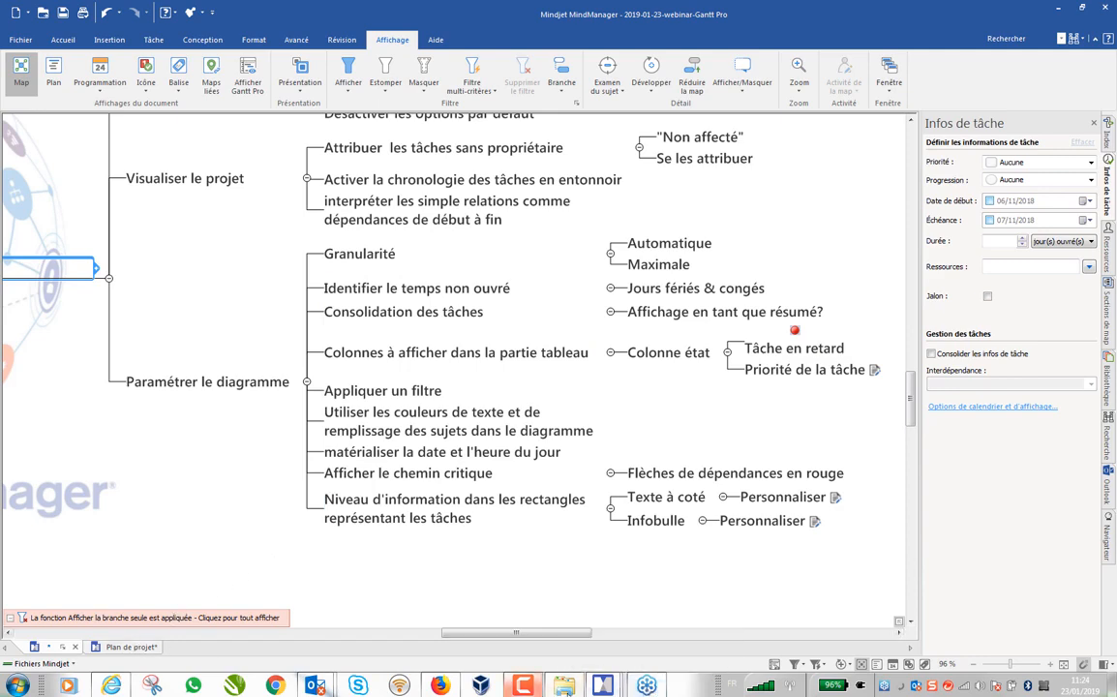
- Back in Gantt Pro, extend the "Atelier sur l'adoption" task through 9 November and shift its start to 9 November
left_click(604, 686)
left_click(701, 635)
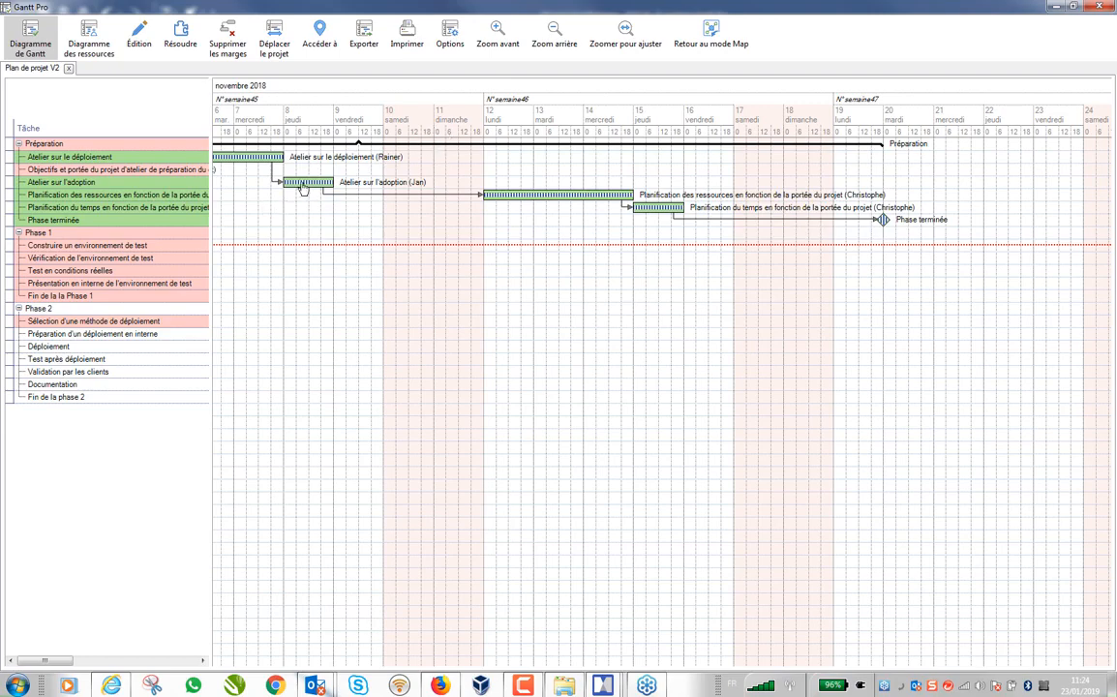
mouse_move(303, 189)
left_mouse_down()
mouse_move(336, 172)
mouse_move(387, 189)
mouse_move(254, 175)
mouse_move(301, 191)
mouse_move(244, 176)
mouse_move(263, 182)
left_mouse_up()
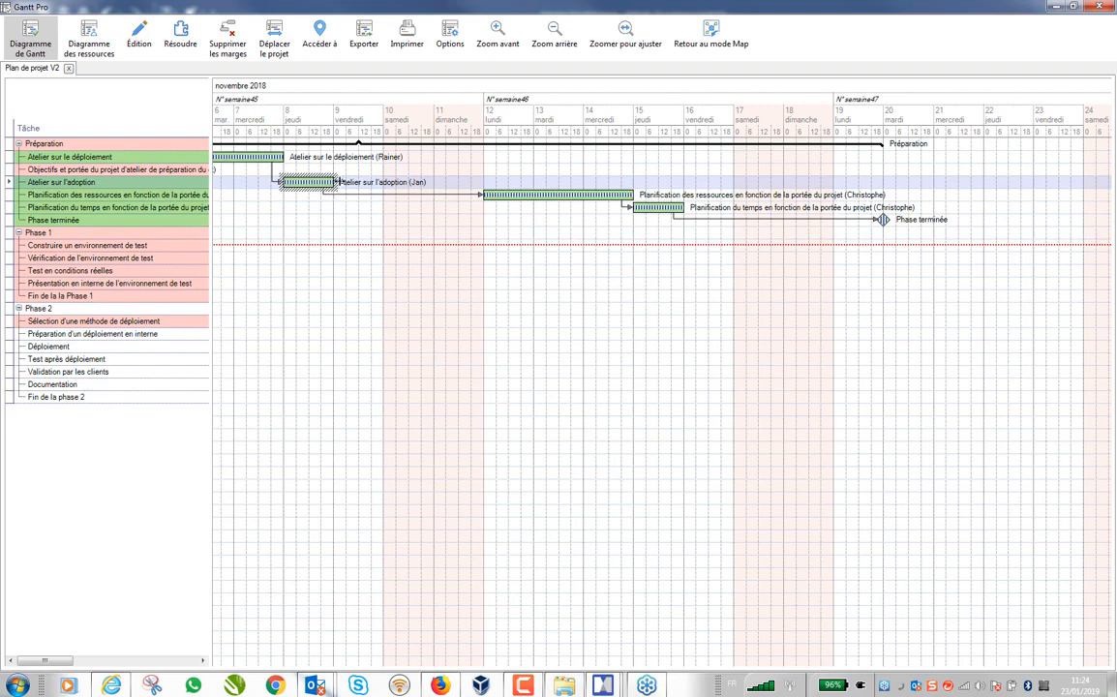
left_click_drag(337, 182, 363, 182)
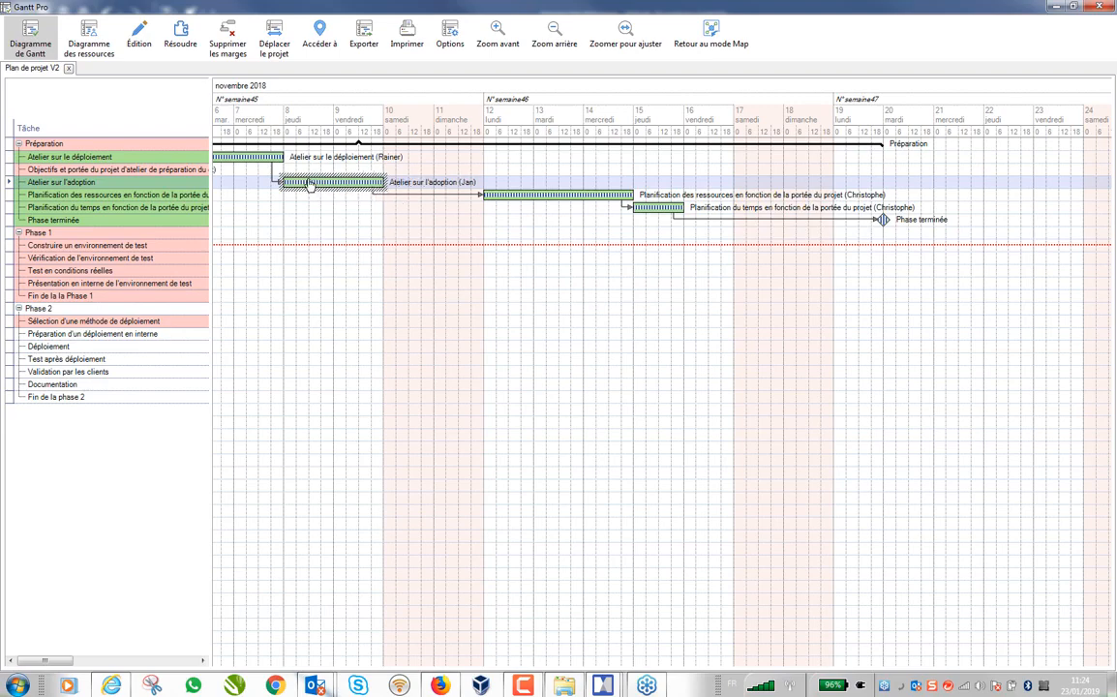
left_click_drag(310, 184, 360, 183)
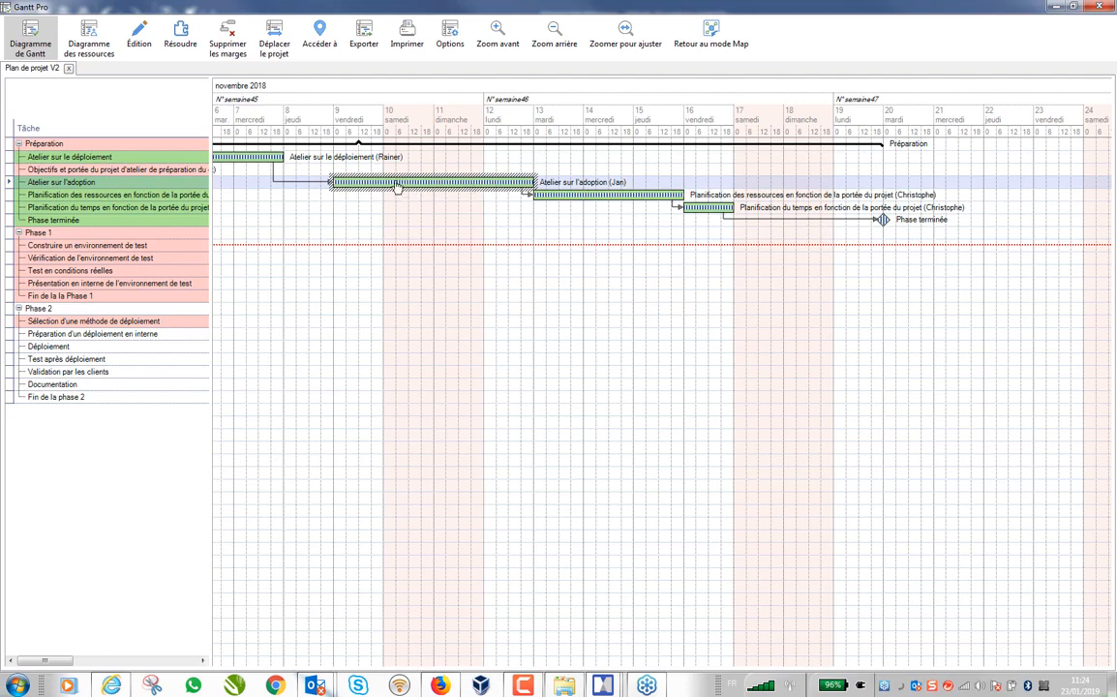
- Switch to the webinar map in MindManager and review the topics listed under "Paramétrer le diagramme"
mouse_move(412, 186)
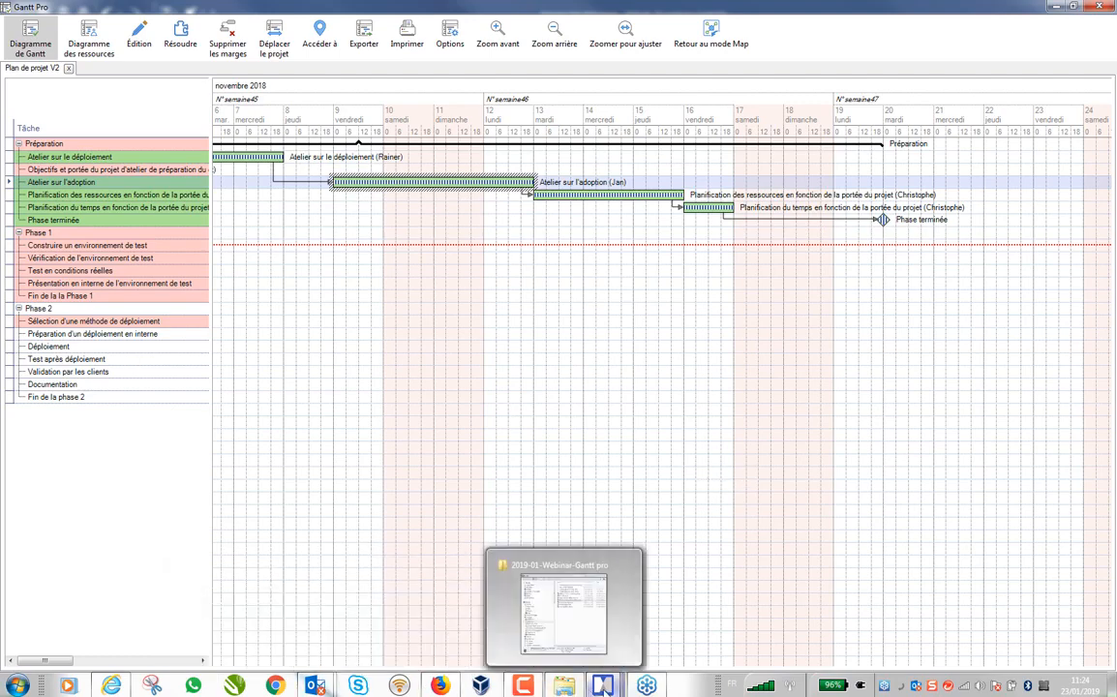
mouse_move(602, 685)
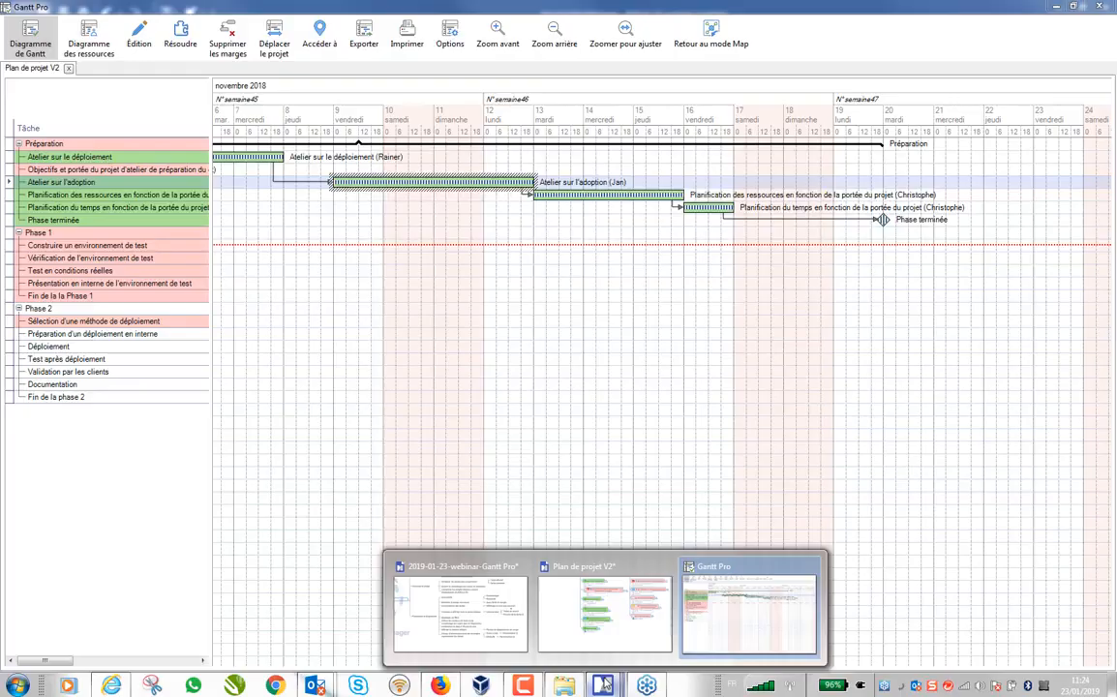
left_click(473, 612)
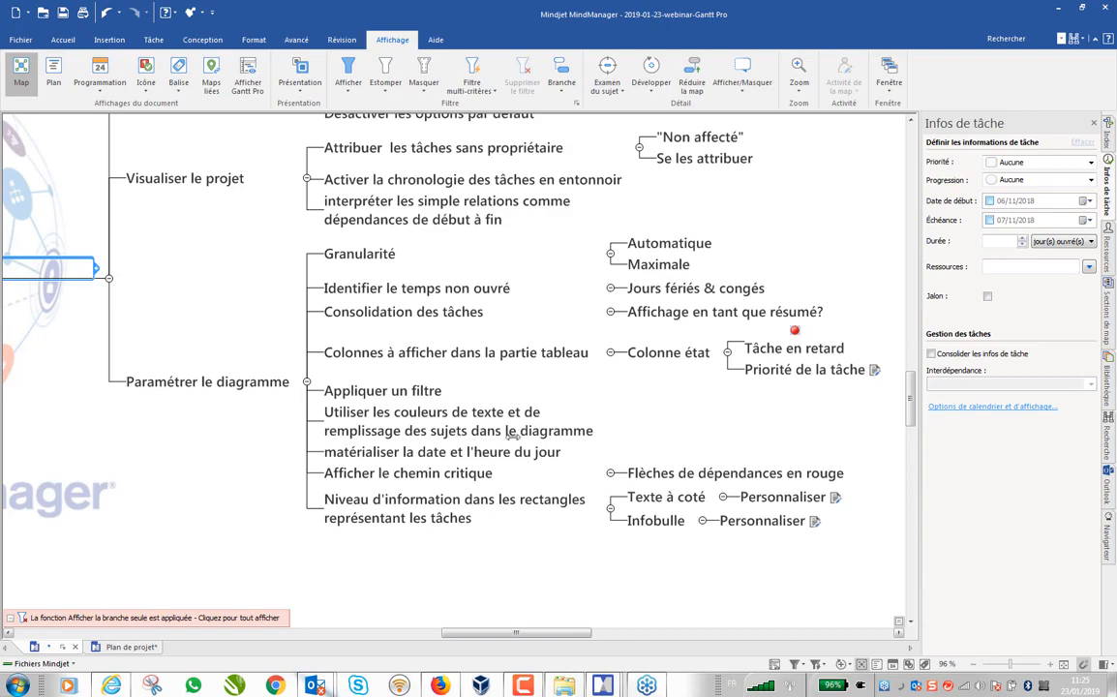
scroll(406, 397, "down", 3)
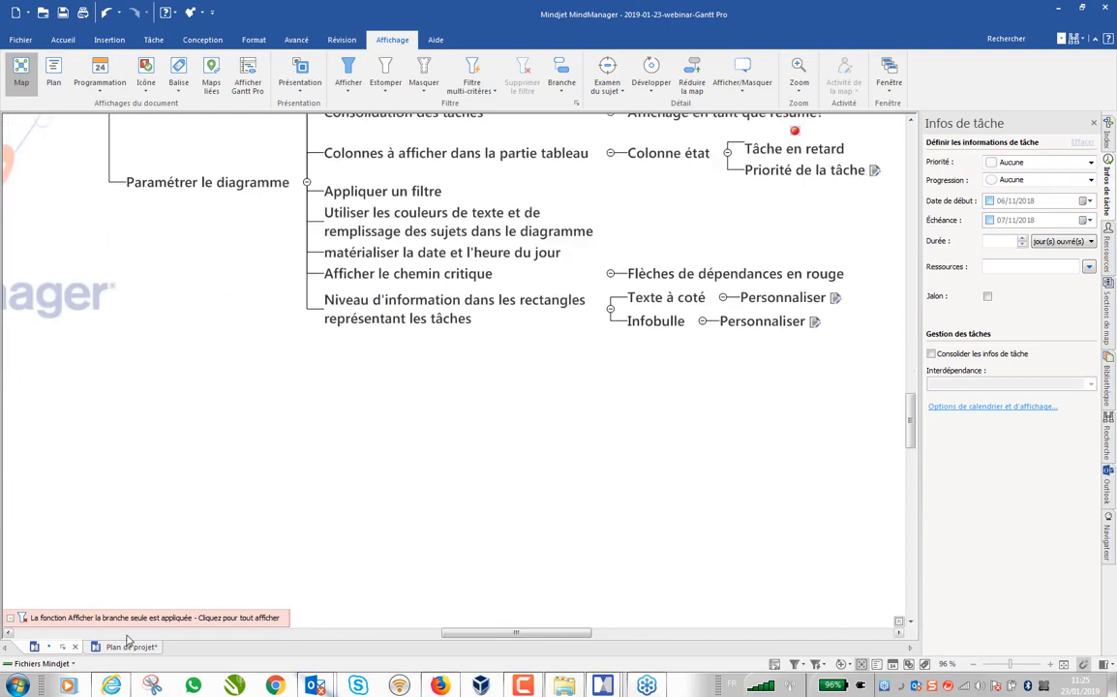
- In the project plan map, add a floating topic below "Phase terminée" and set its layout so subtopics grow to the right
left_click(126, 647)
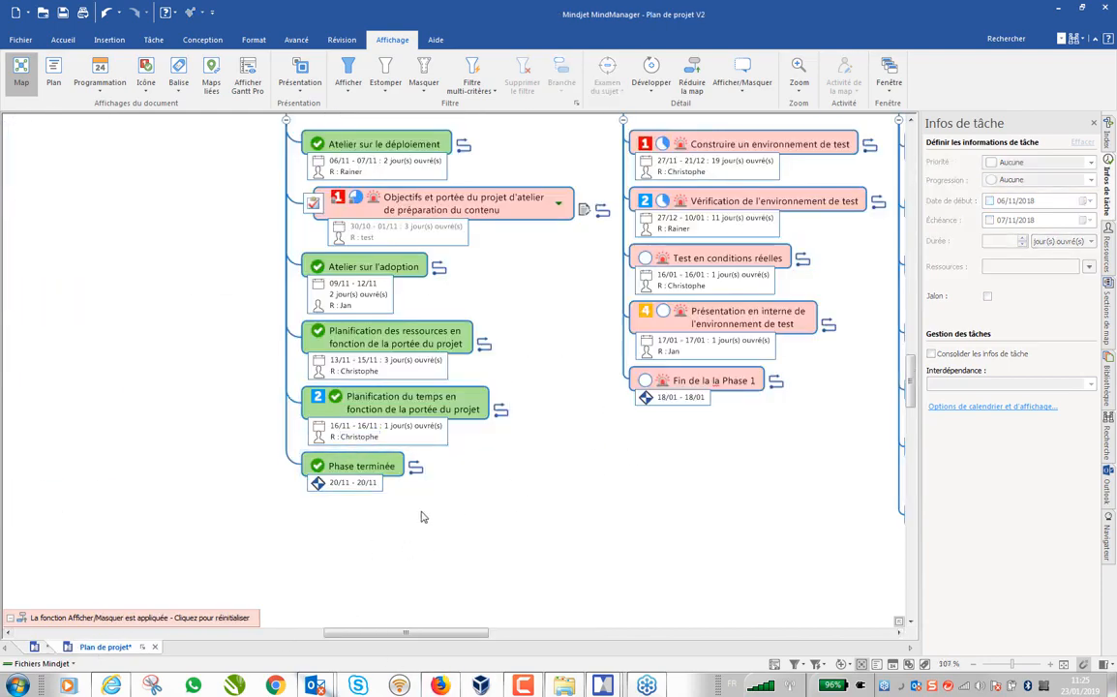
scroll(416, 518, "down", 2)
double_click(431, 474)
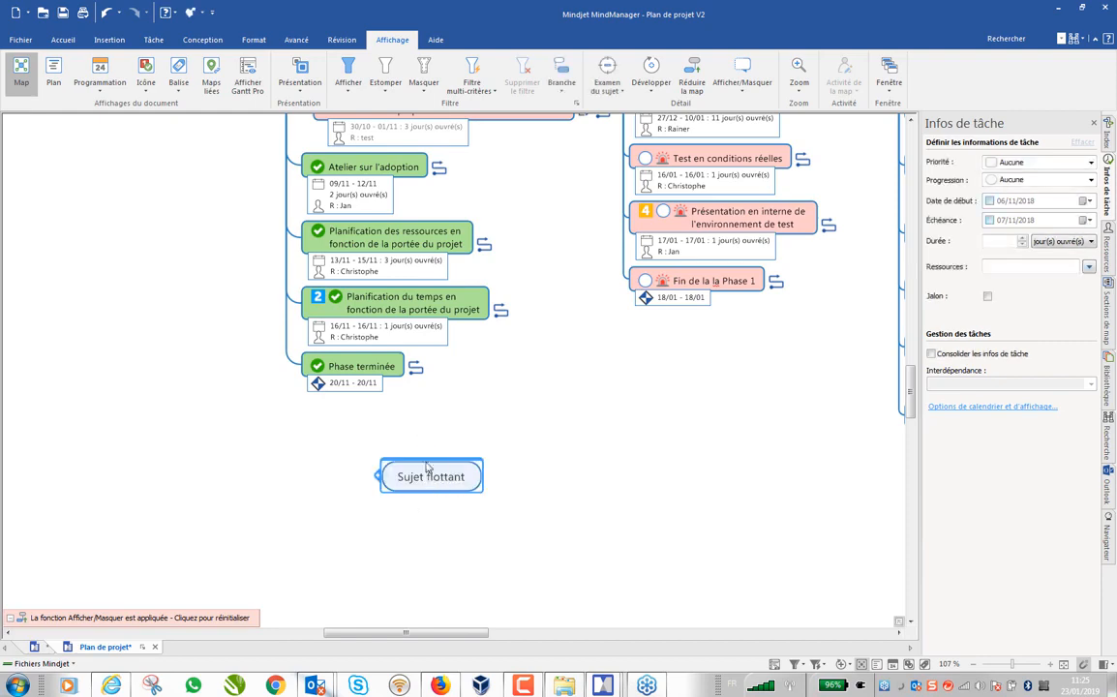
left_click(244, 40)
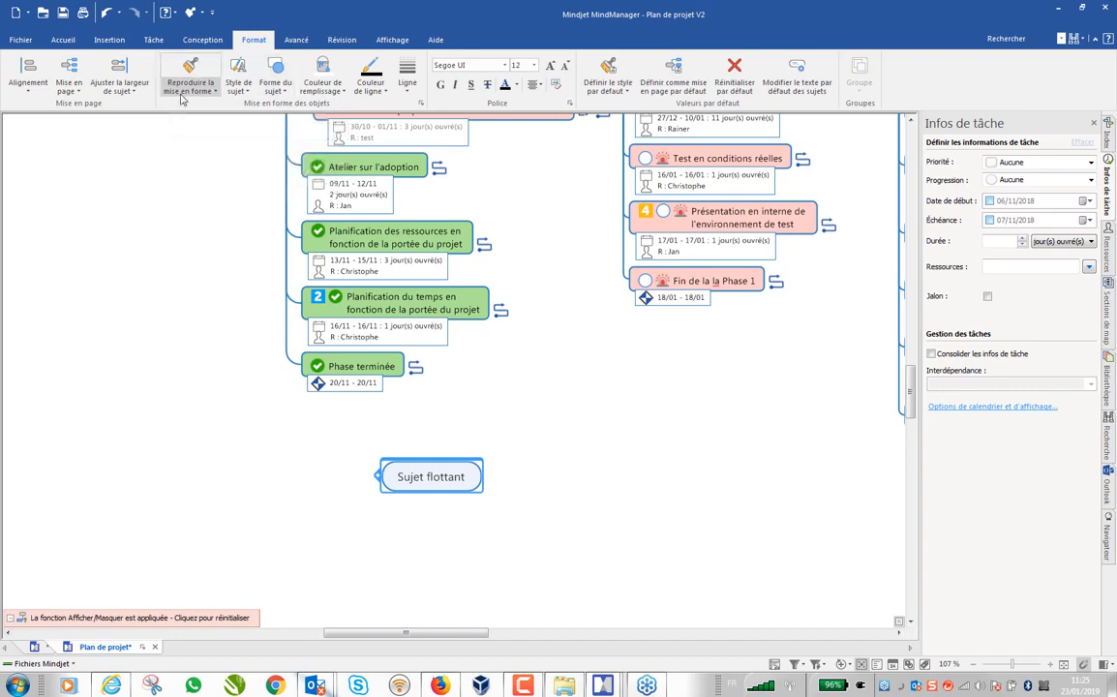
left_click(68, 85)
left_click(105, 123)
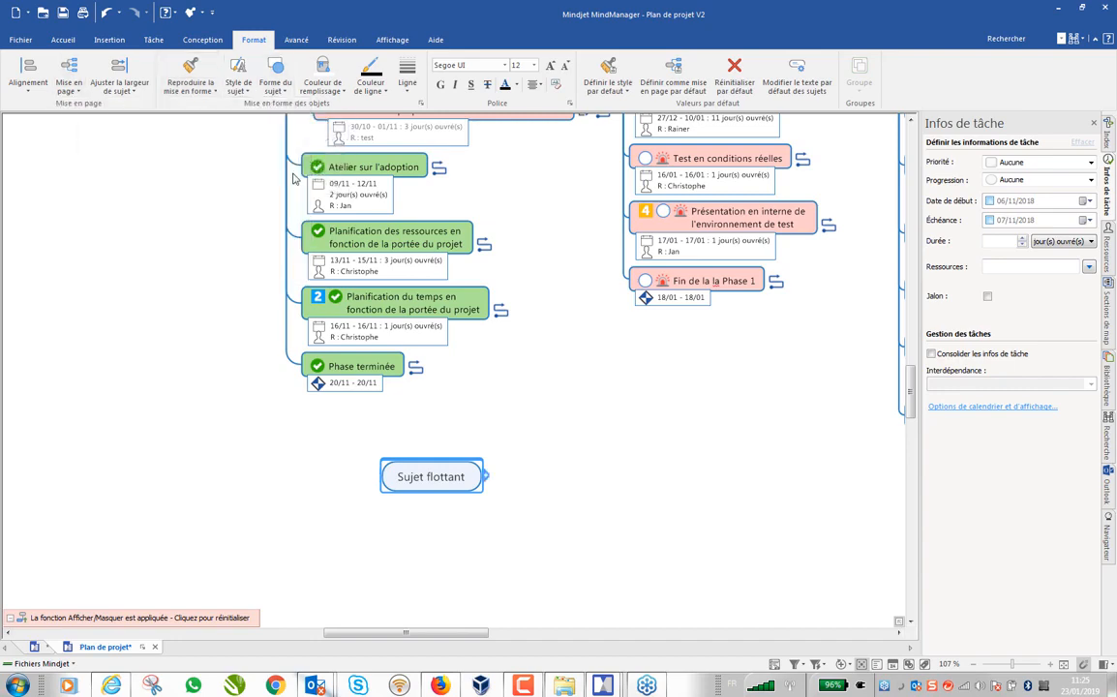
left_click(519, 525)
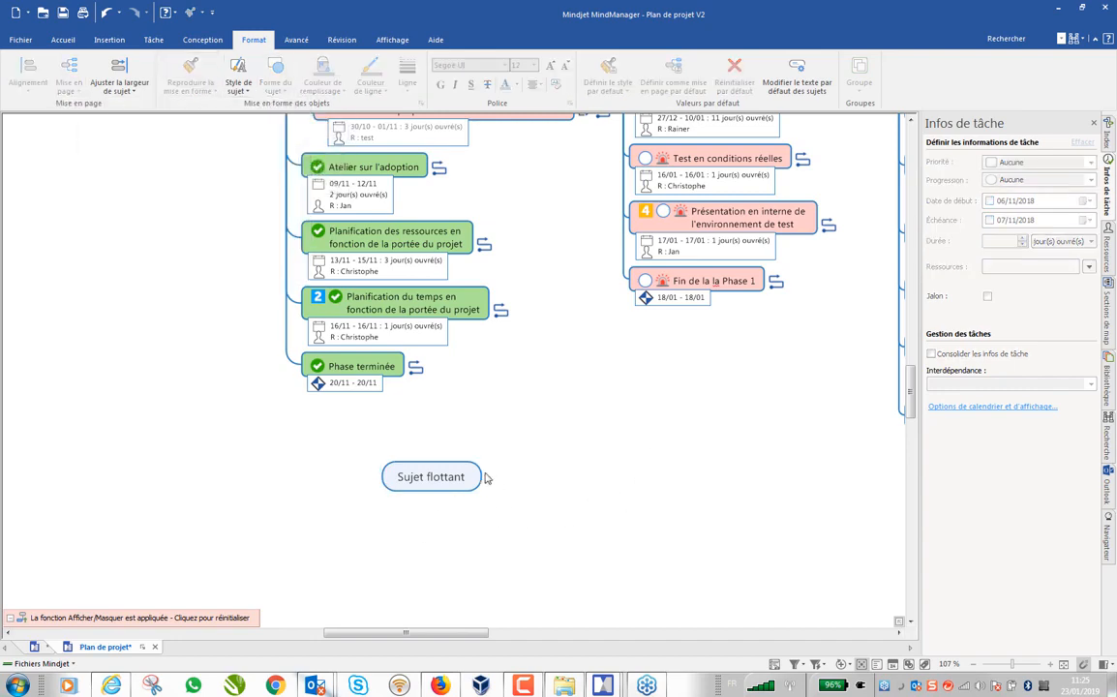
- Rename the floating topic "Etape 1" and add three subtopics to it named T1, T2 and T3
double_click(451, 477)
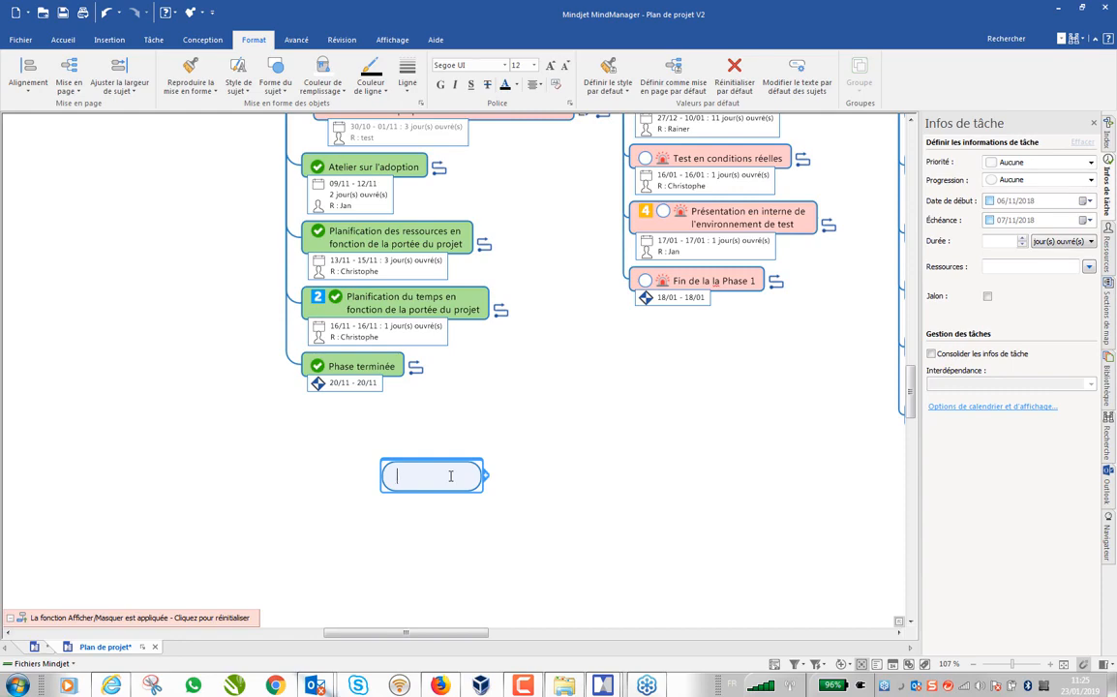
type("Etape 1")
key("Return")
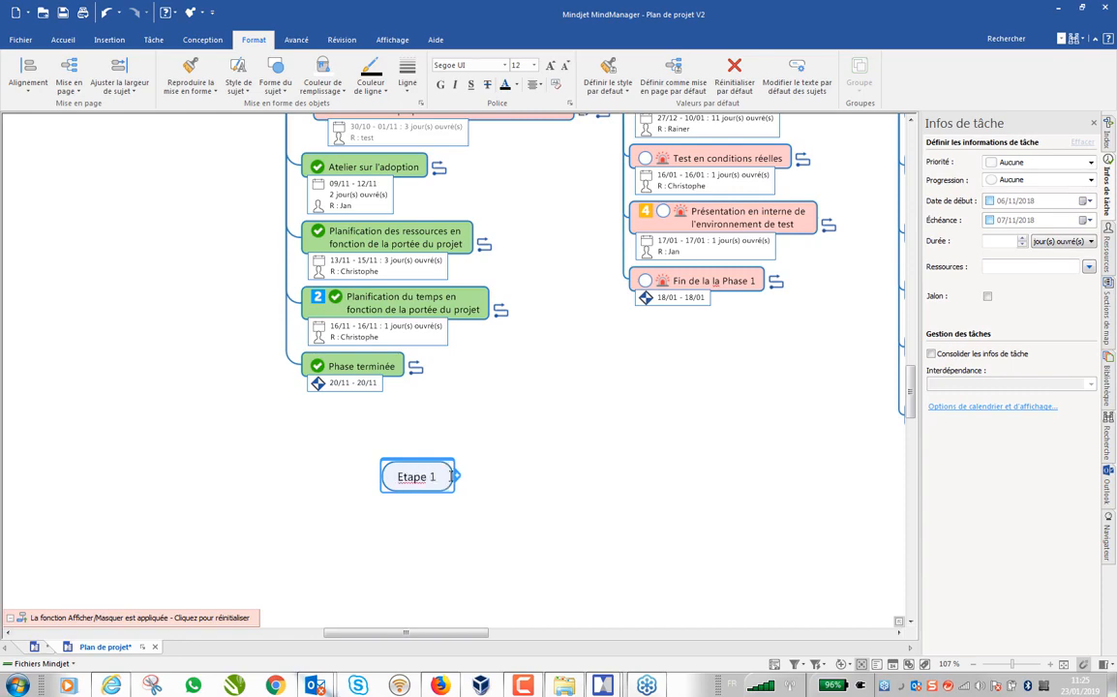
key("Insert")
type("T1")
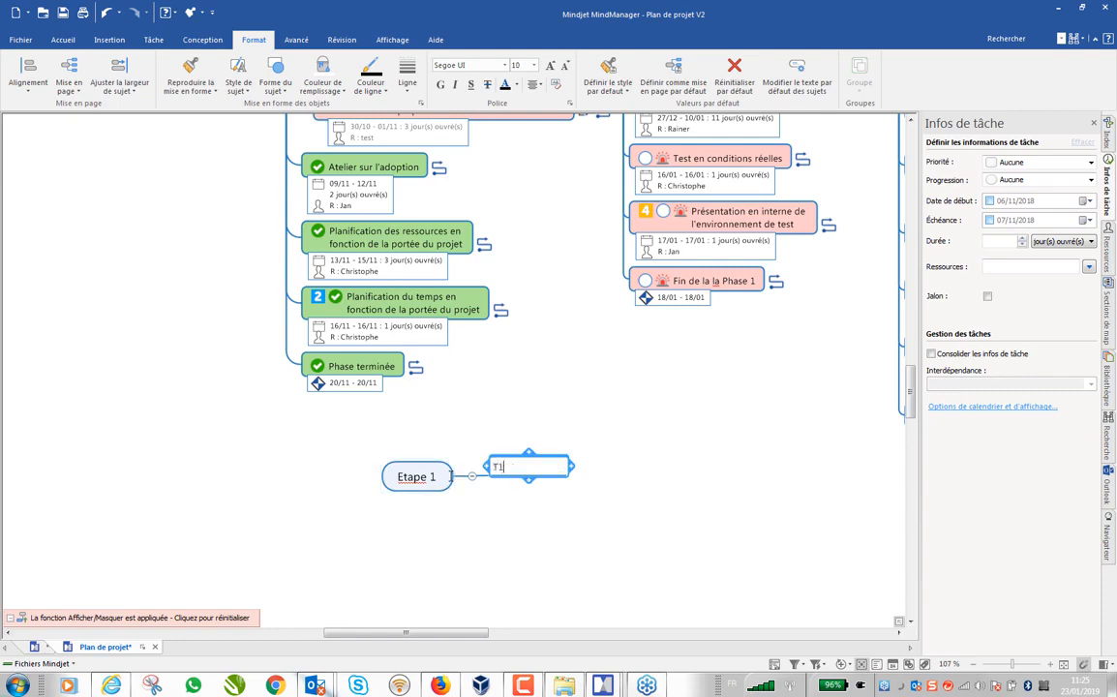
key("Return")
key("Return")
type("T")
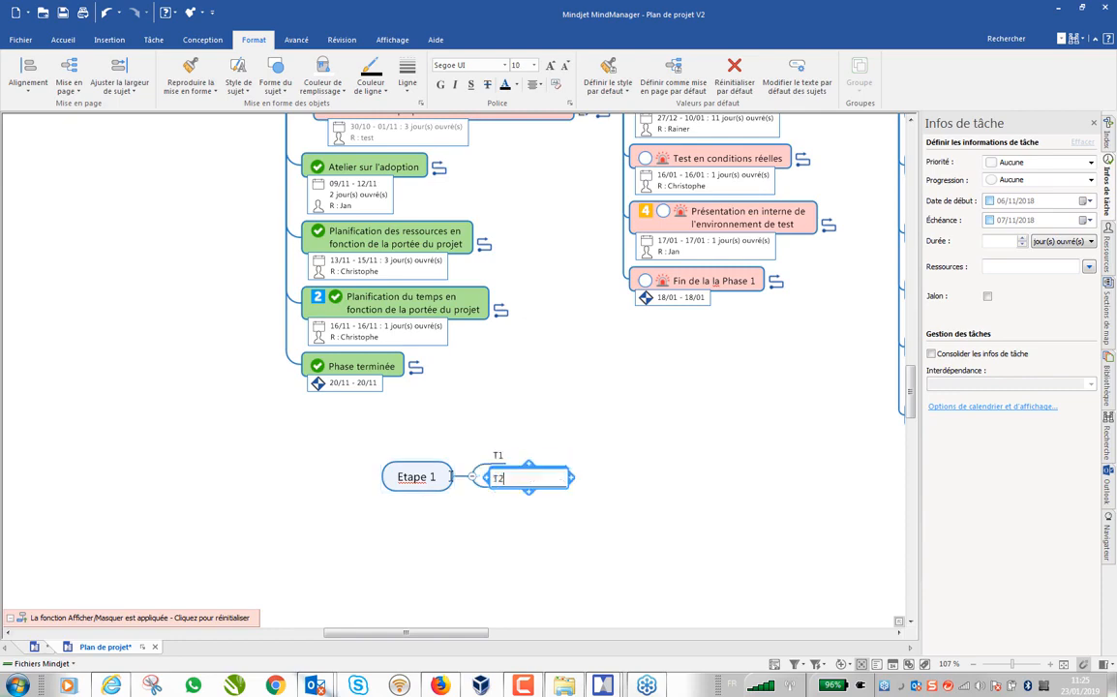
type("2")
key("Return")
key("Return")
type("T")
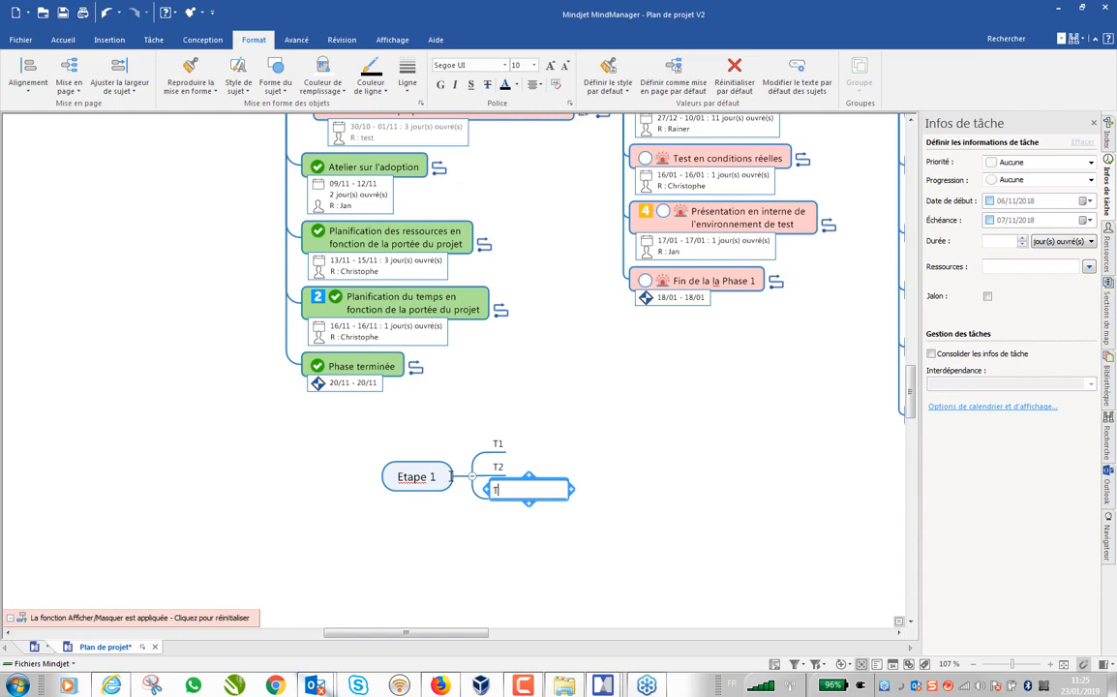
type("3")
left_click(487, 433)
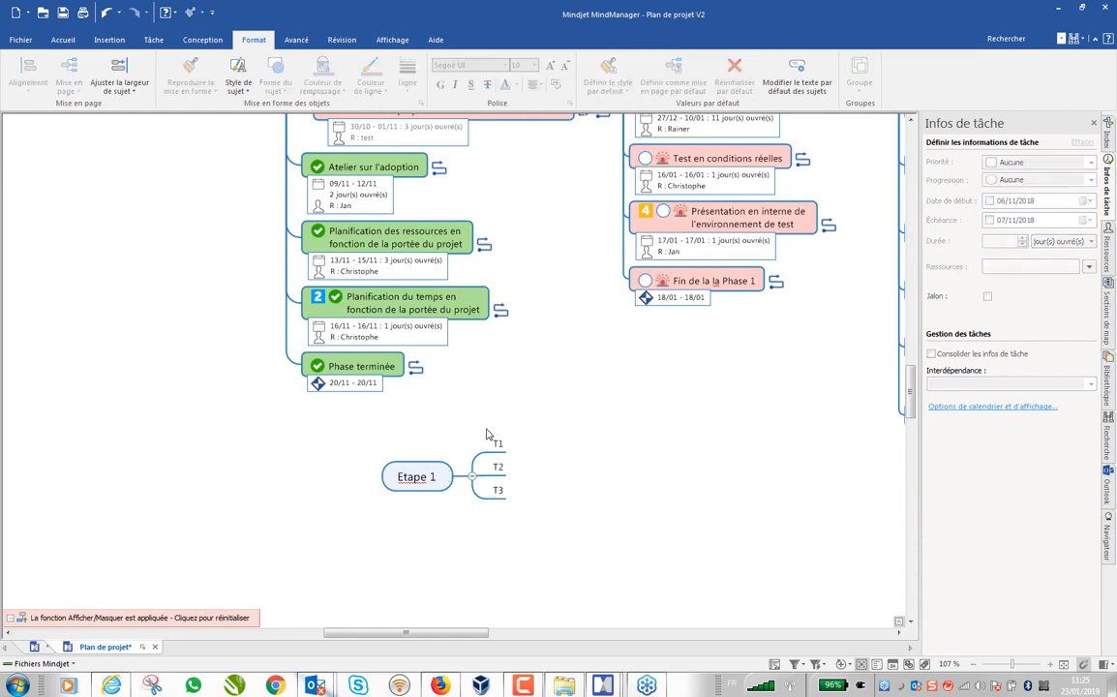
- Give T1 the start date 06/11/2018 and the due date 07/11/2018
left_click(497, 443)
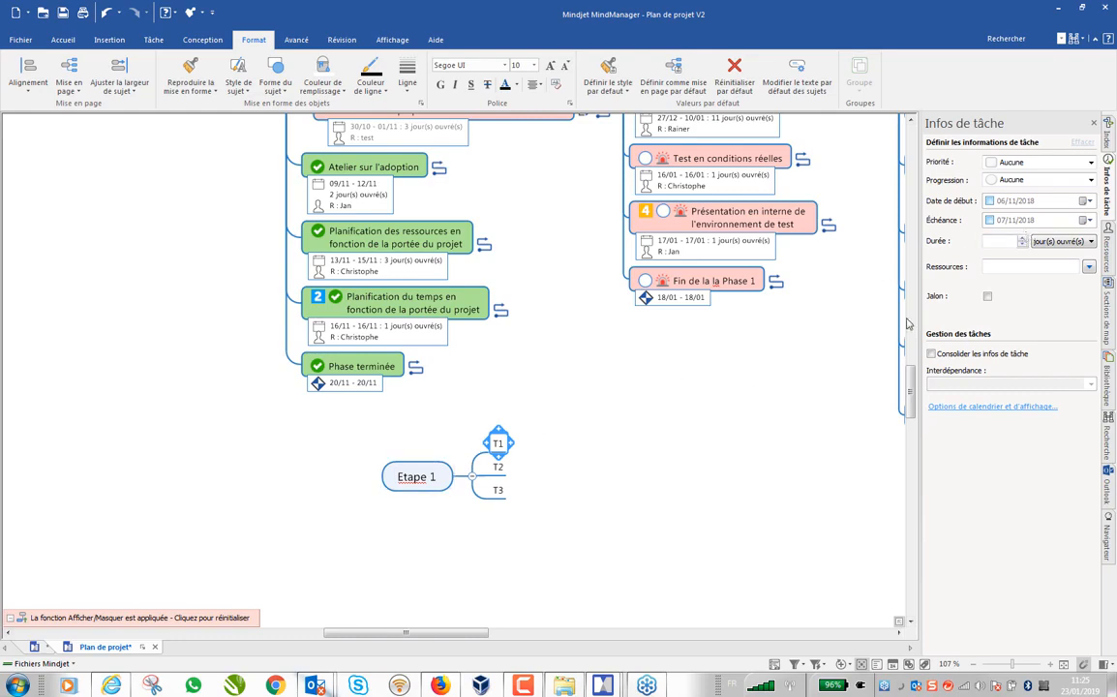
left_click(989, 201)
left_click(990, 221)
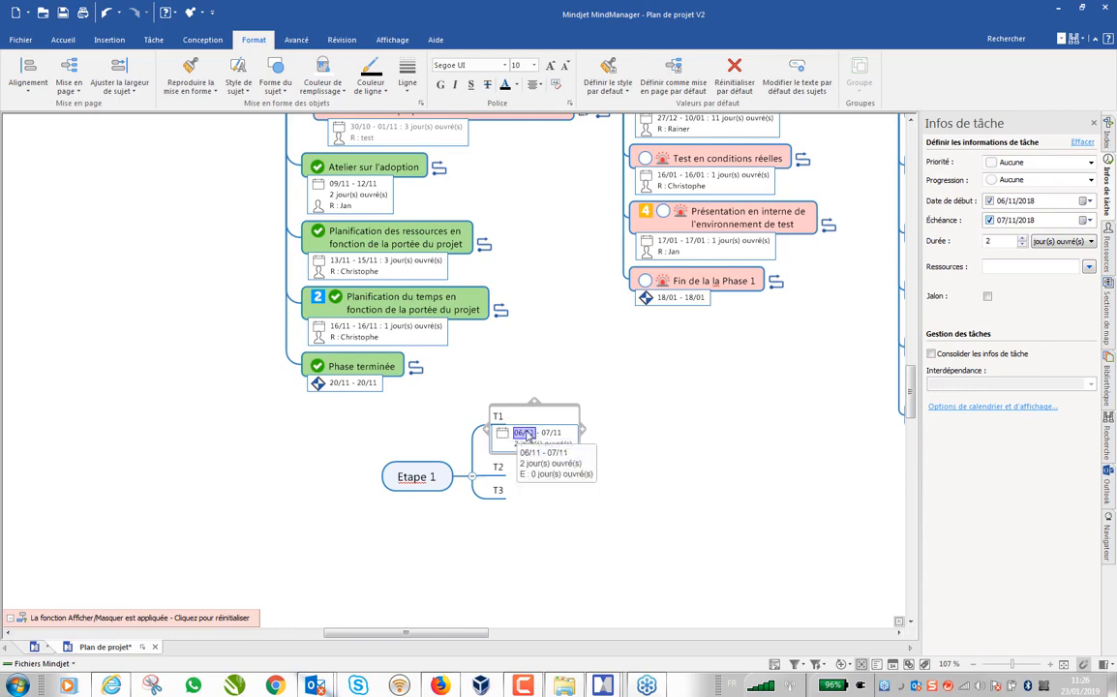
- Copy T1's start and due dates onto T2 and T3
left_click(525, 437)
left_click_drag(527, 437, 499, 472)
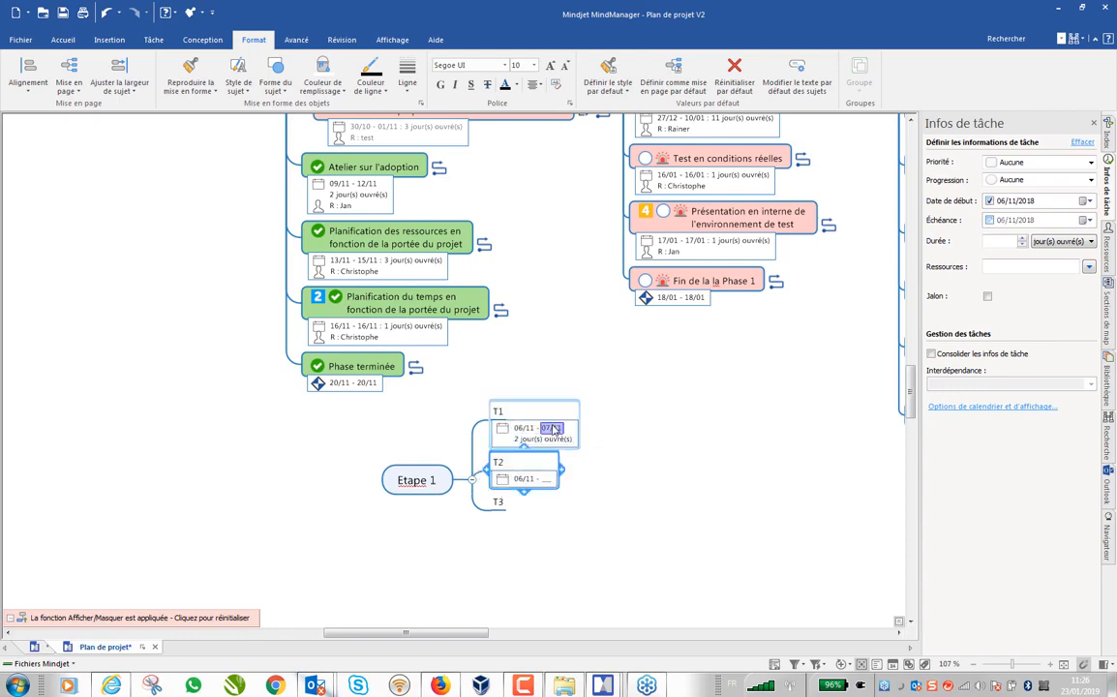
left_click_drag(553, 429, 505, 521)
left_click_drag(550, 478, 535, 523)
left_click(619, 452)
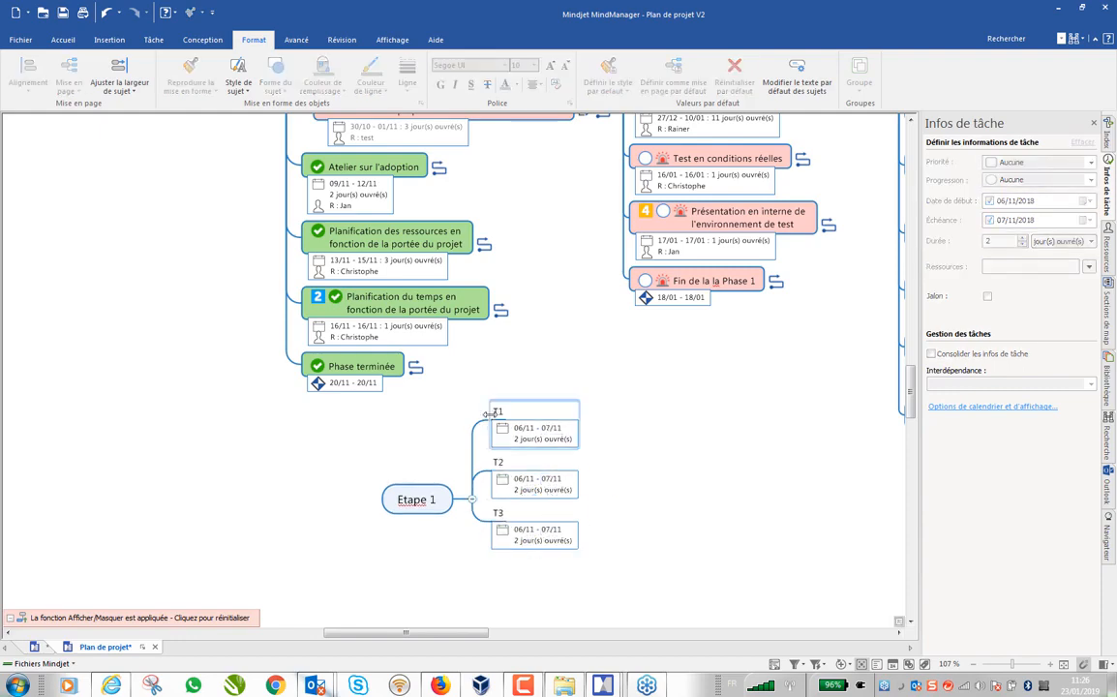
- Link T1, T2 and T3 in sequence with the "Fin à début" interdependence
left_click(501, 416)
left_click(501, 466, "ctrl")
left_click(499, 515, "ctrl")
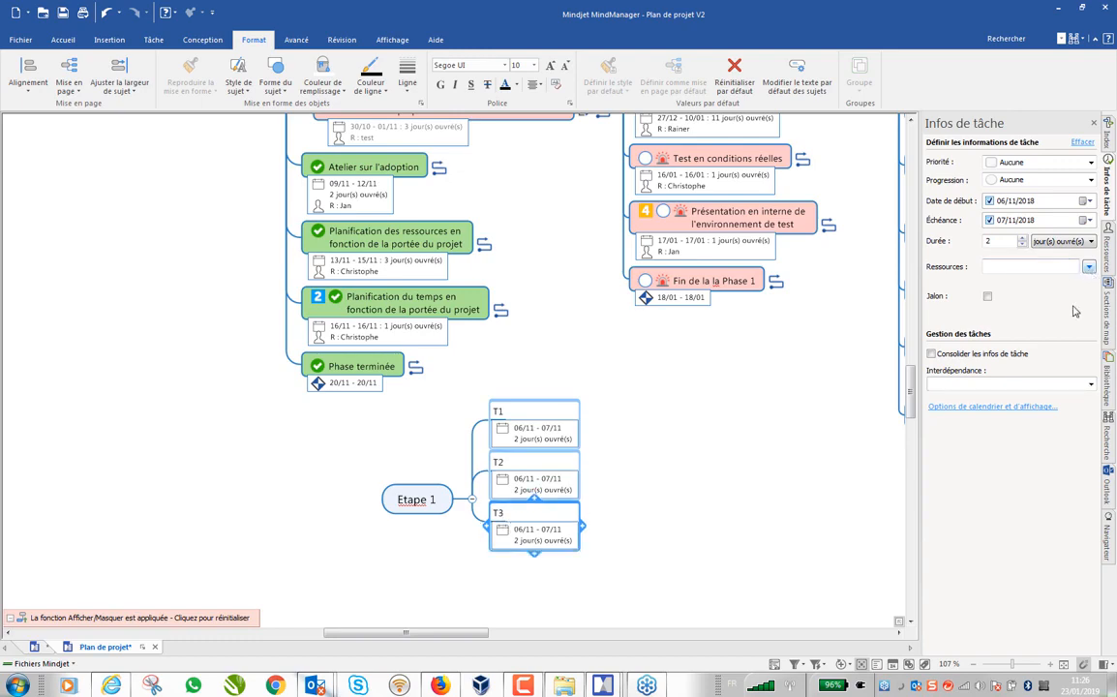
left_click(983, 385)
left_click(961, 397)
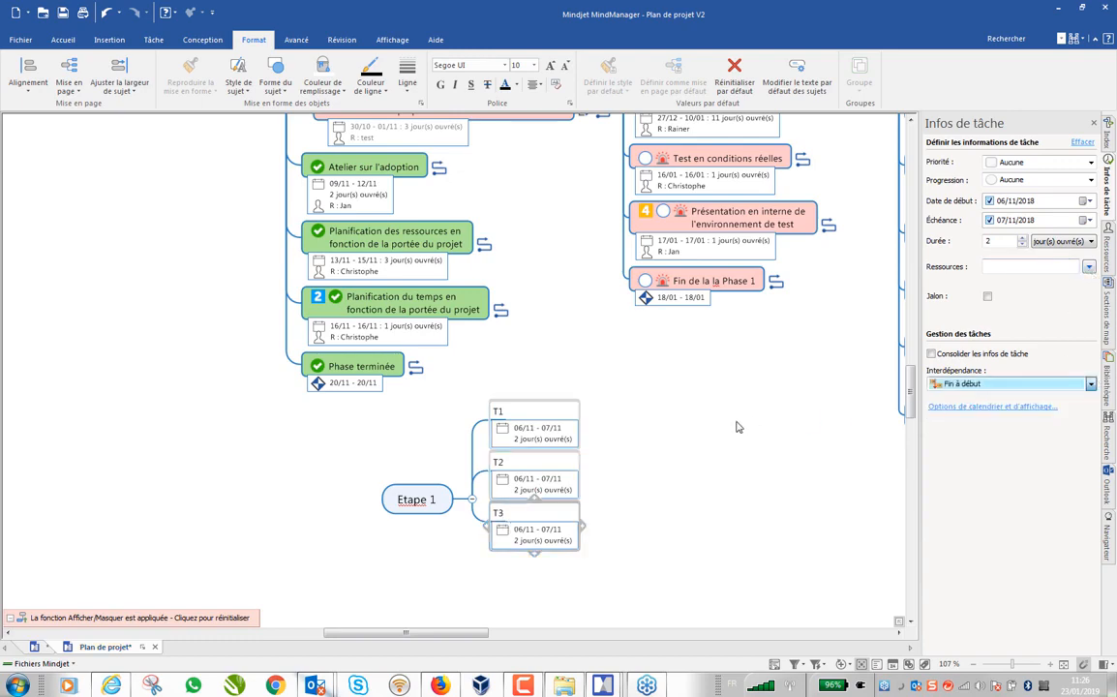
left_click(731, 438)
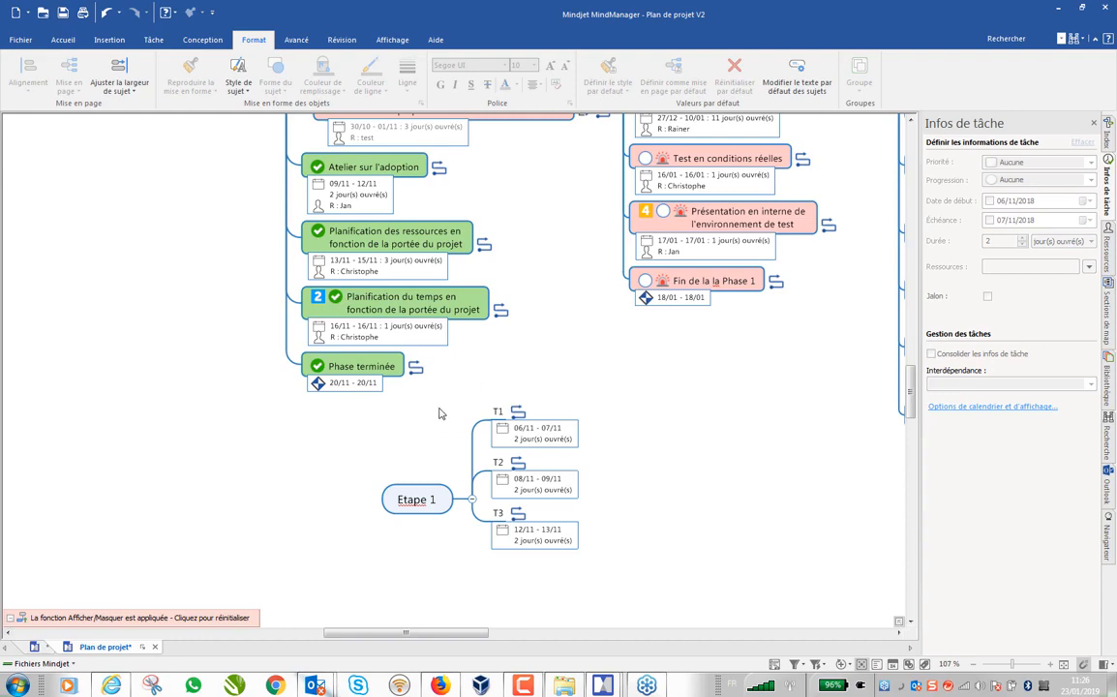
- Filter the map to show only the selected topics: "Etape 1" with its subtopics T1, T2 and T3
left_click_drag(393, 400, 650, 588)
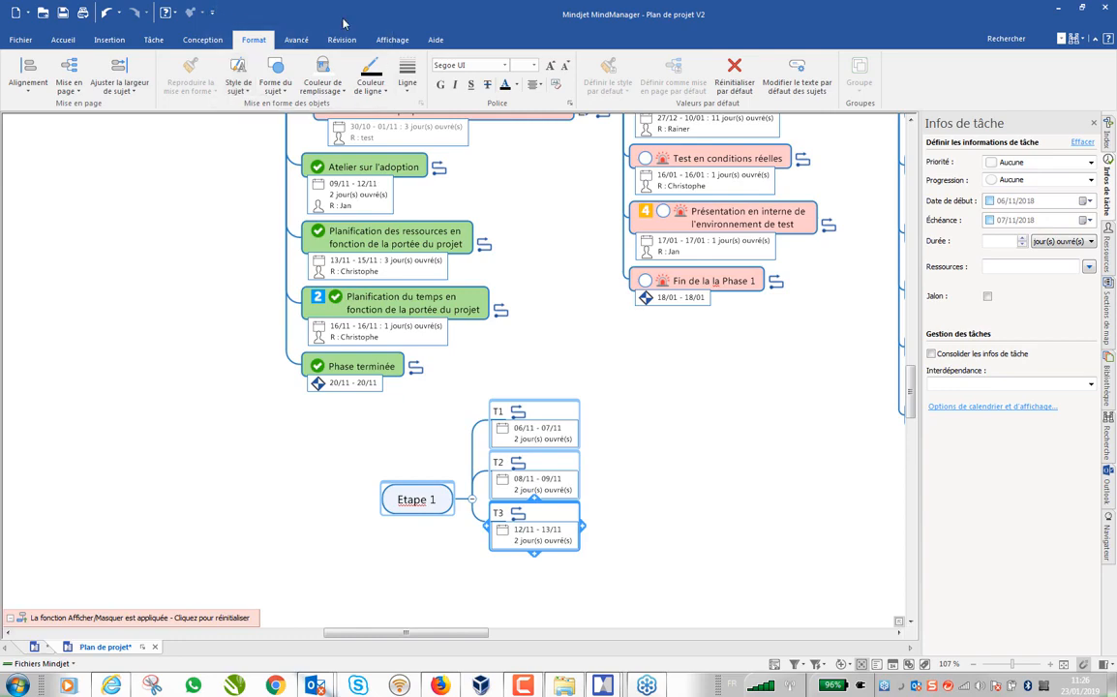
left_click(392, 41)
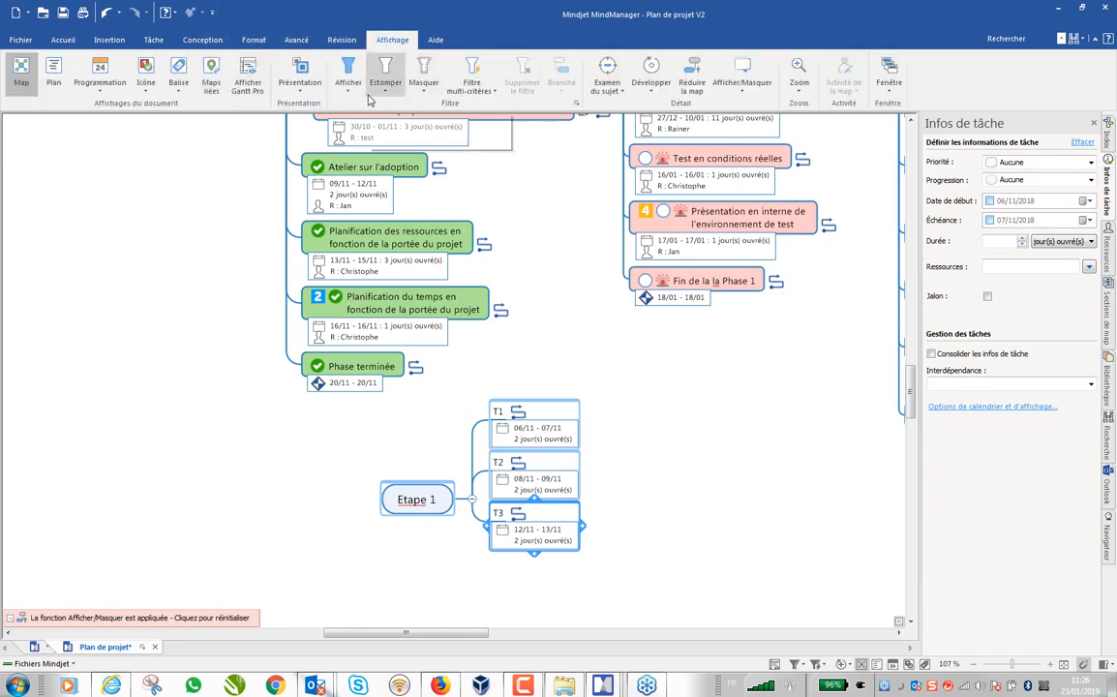
left_click(349, 92)
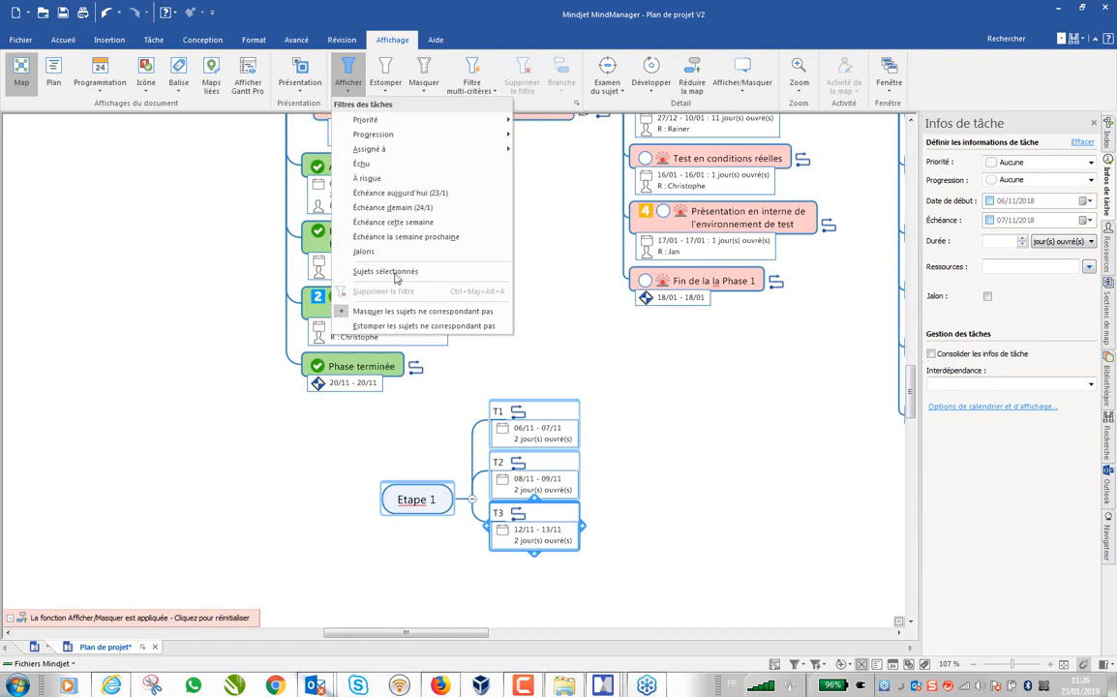
left_click(382, 272)
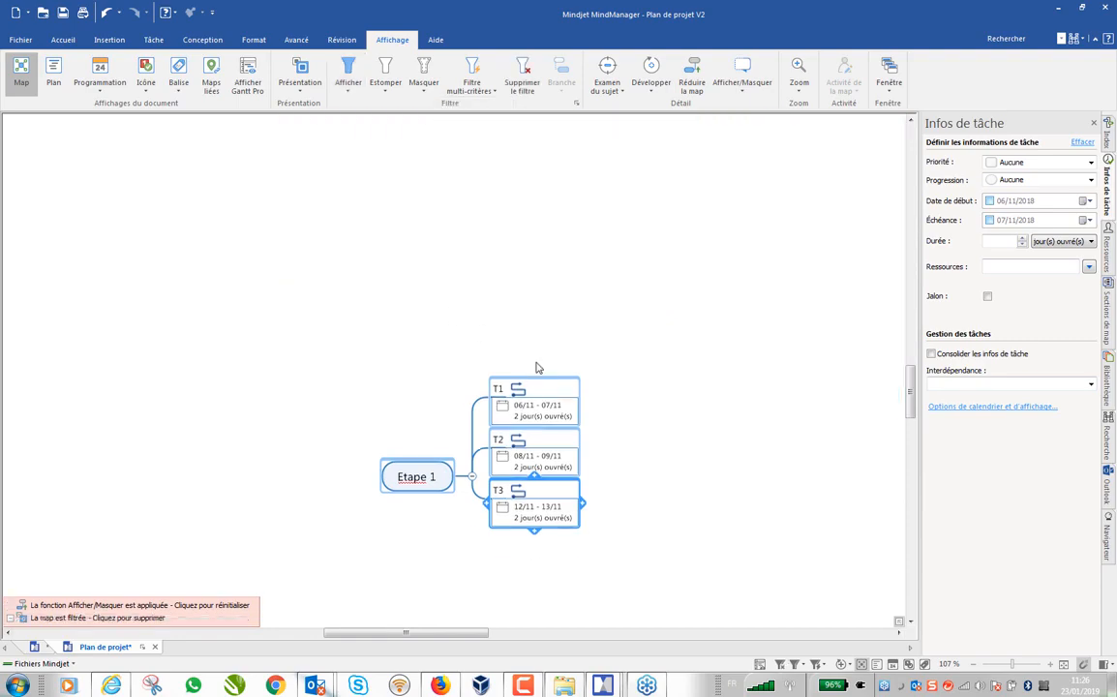
- Examine how the filtered "Etape 1" branch is represented in Gantt Pro, and return to the map
left_click(761, 667)
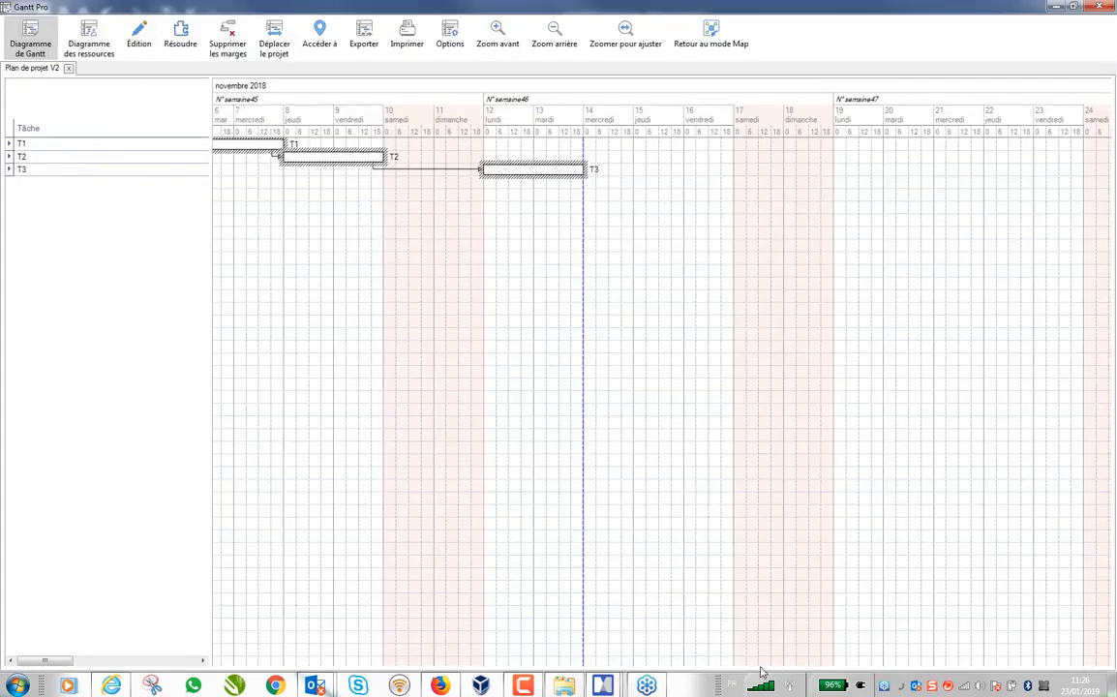
left_click_drag(517, 383, 715, 377)
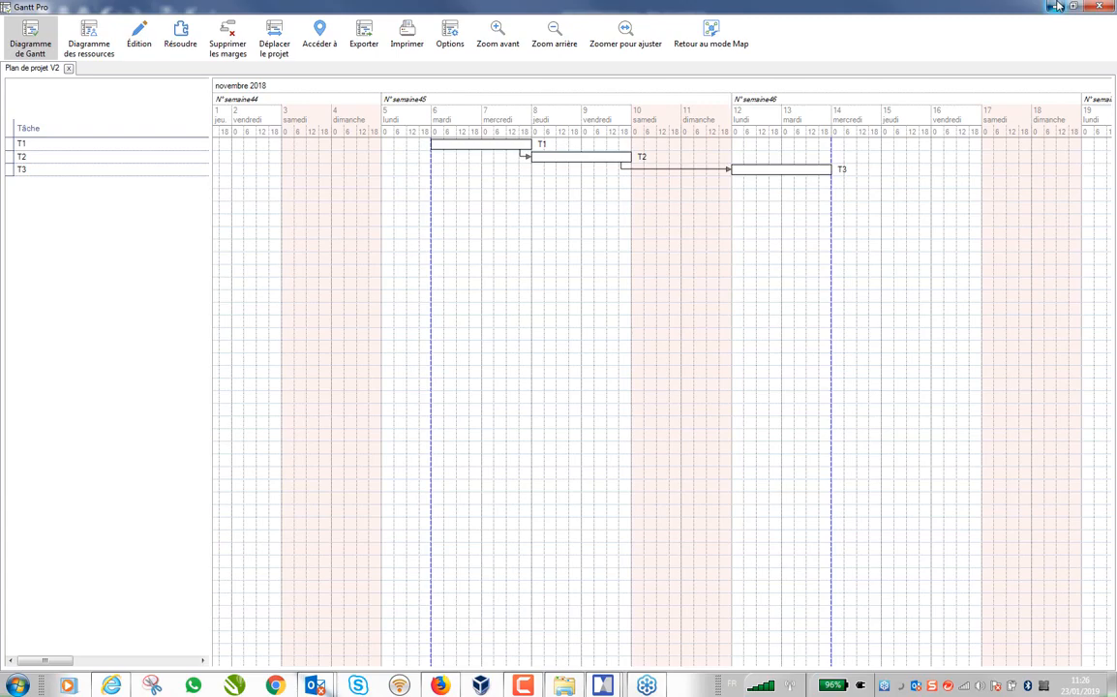
left_click(1099, 7)
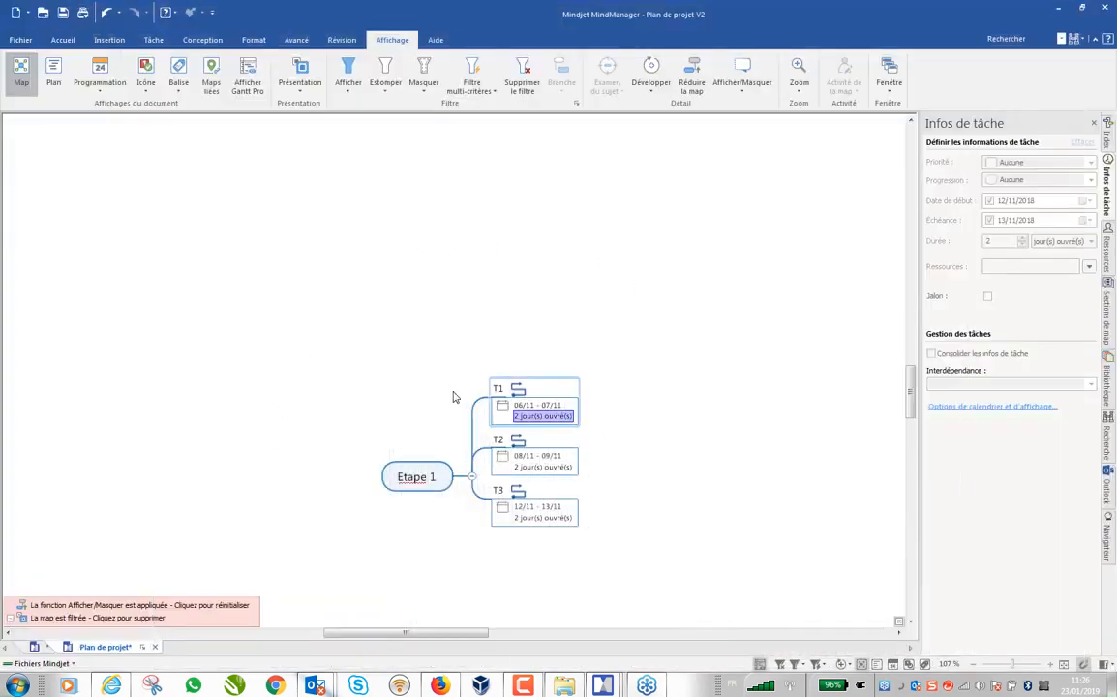
- Turn on task info consolidation ("Consolider les infos de tâche") for the "Etape 1" topic
left_click(416, 476)
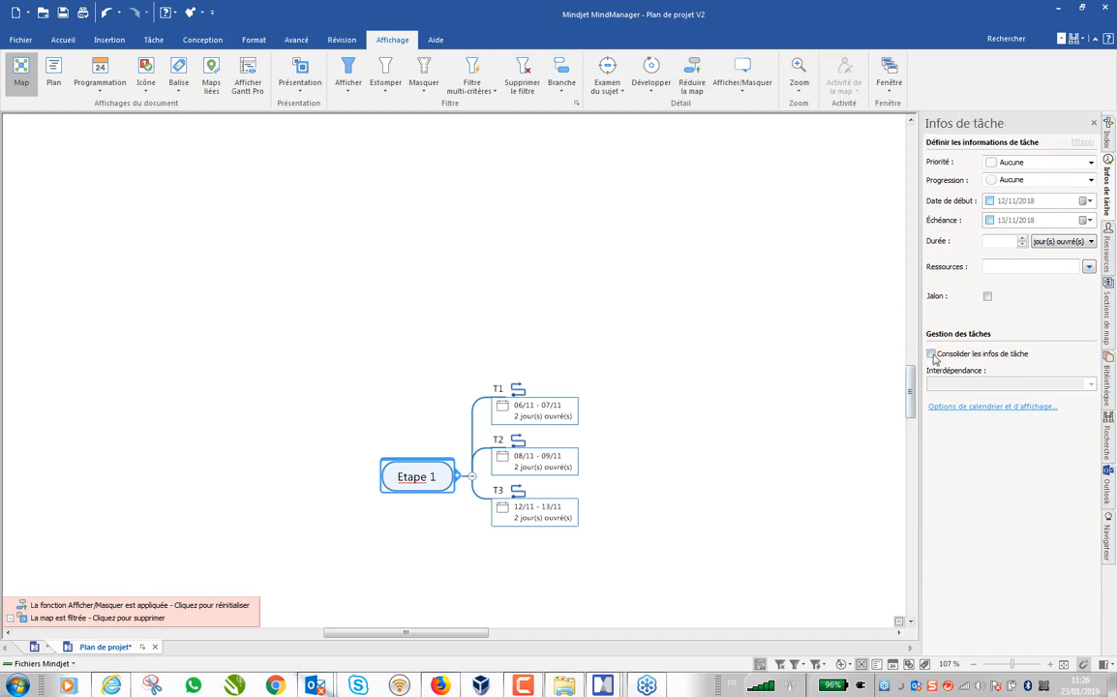
left_click(931, 353)
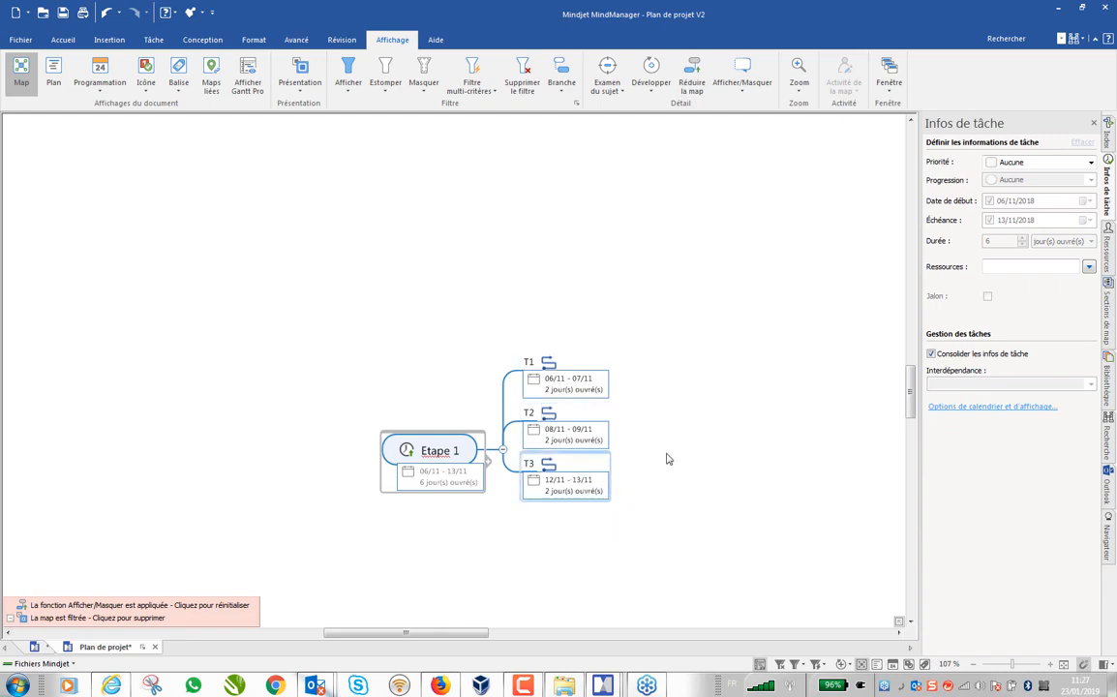
- Set the progress of T1, T2 and T3 to 0 %, and raise T1 to 35 % and T2 to 25 %
left_click_drag(511, 229, 629, 508)
left_click_drag(557, 310, 644, 528)
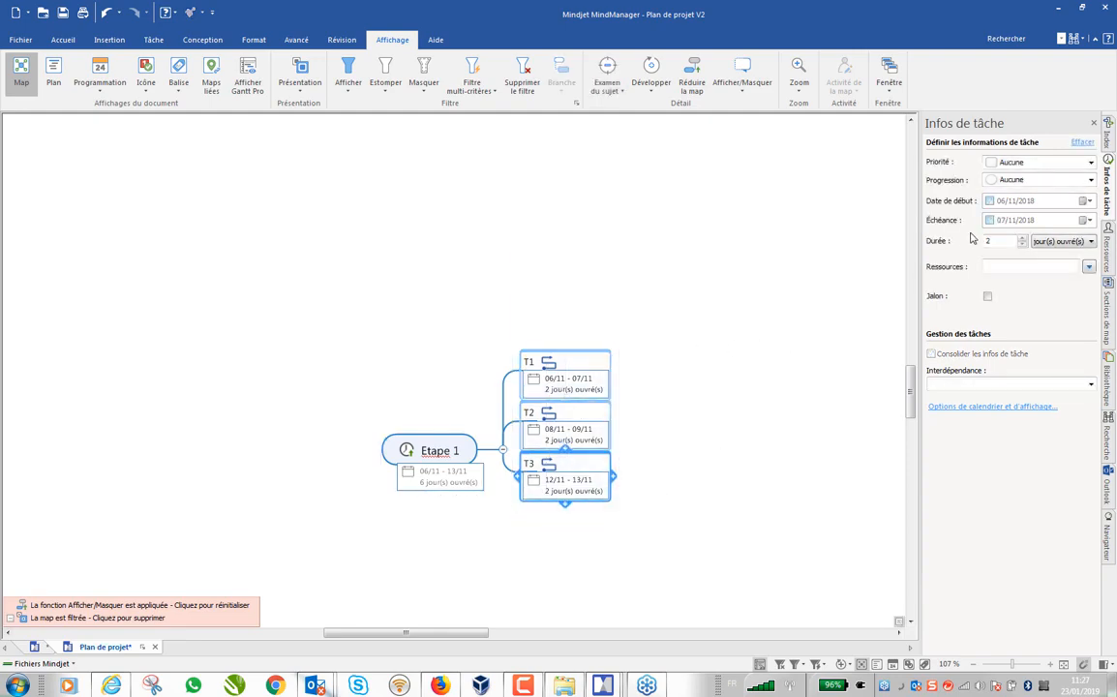
left_click(1067, 181)
left_click(1007, 203)
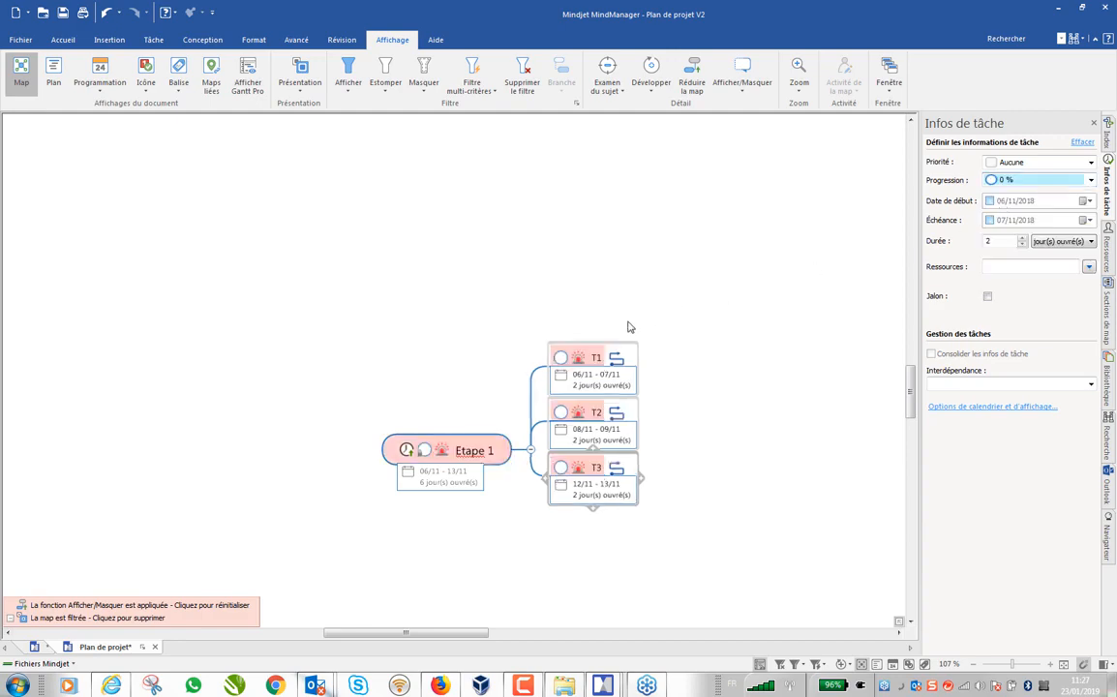
left_click(562, 359)
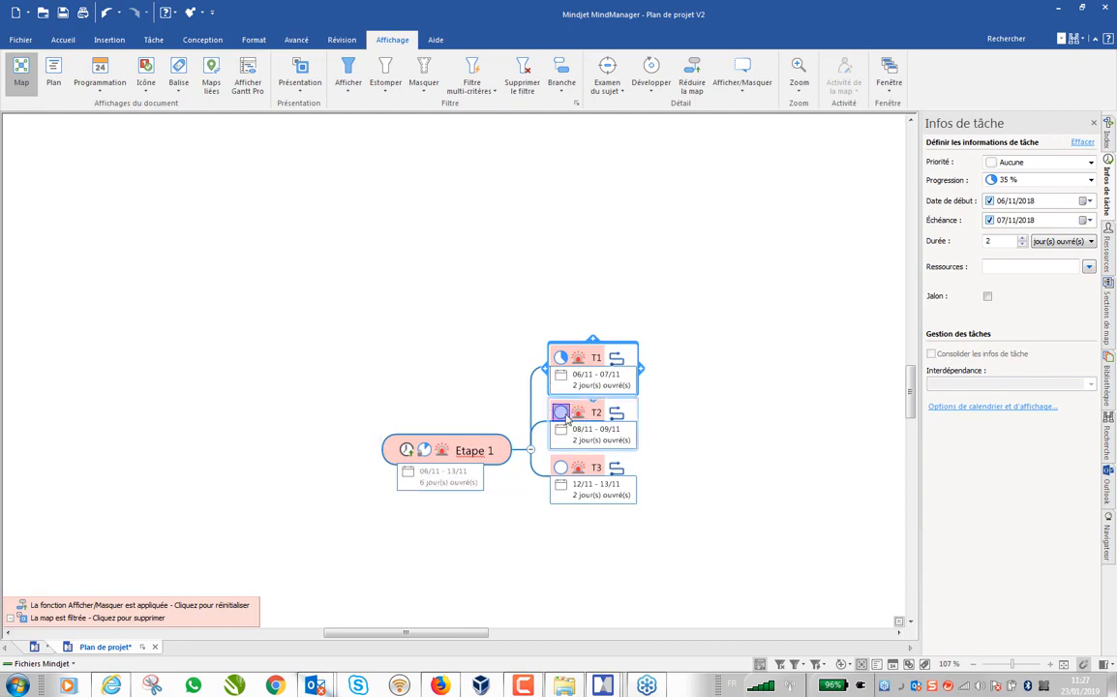
left_click(562, 414)
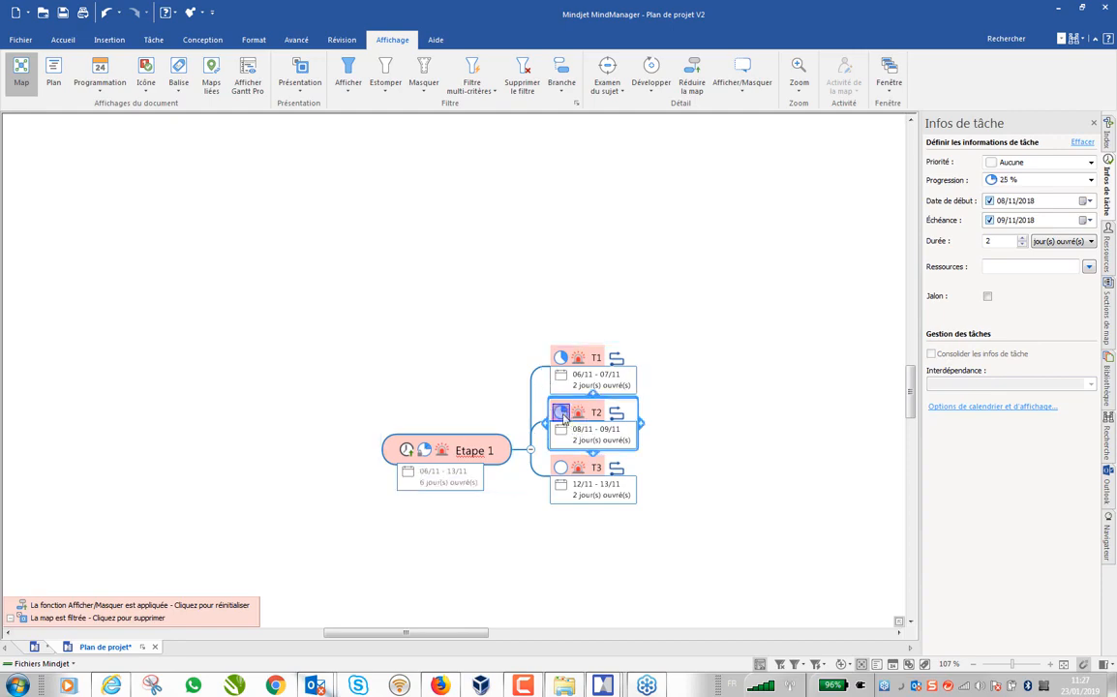
- Set the progress of T2 and T3 to 50 %, and bring up the "Etape 1" branch in Gantt Pro
left_click(561, 468)
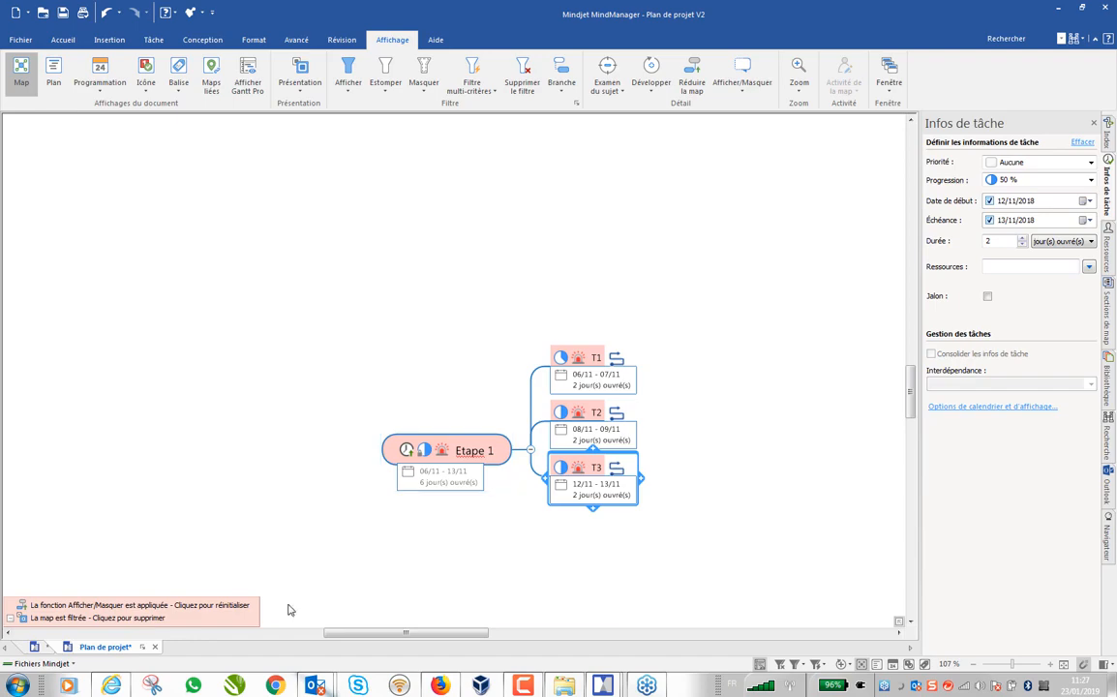
left_click(613, 688)
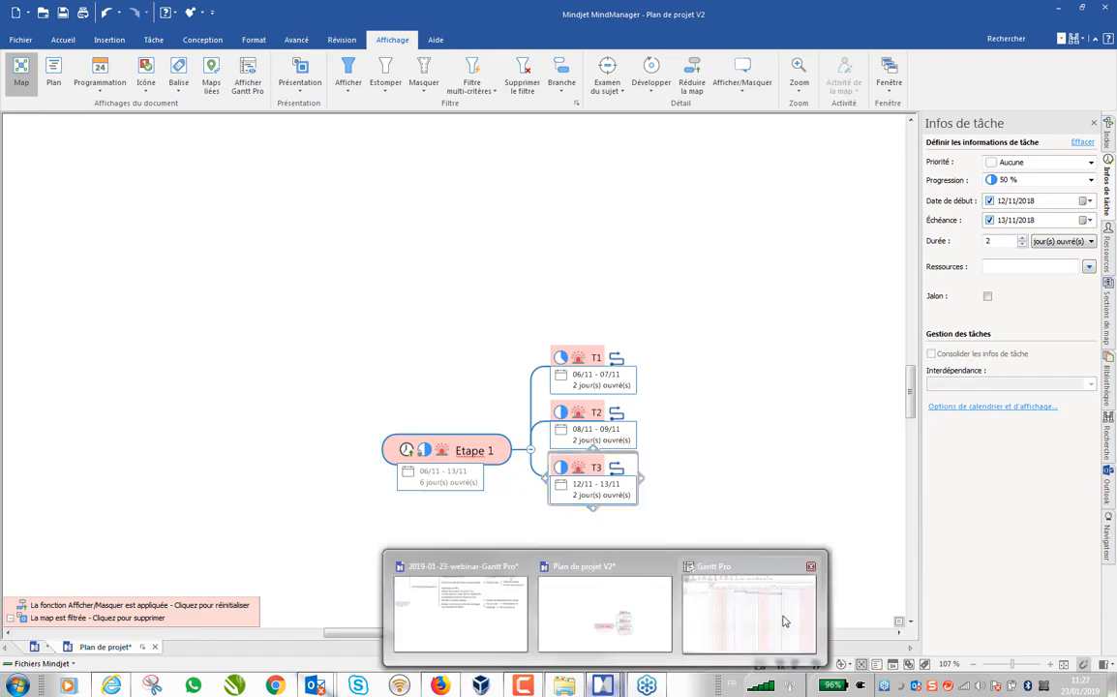
left_click(780, 619)
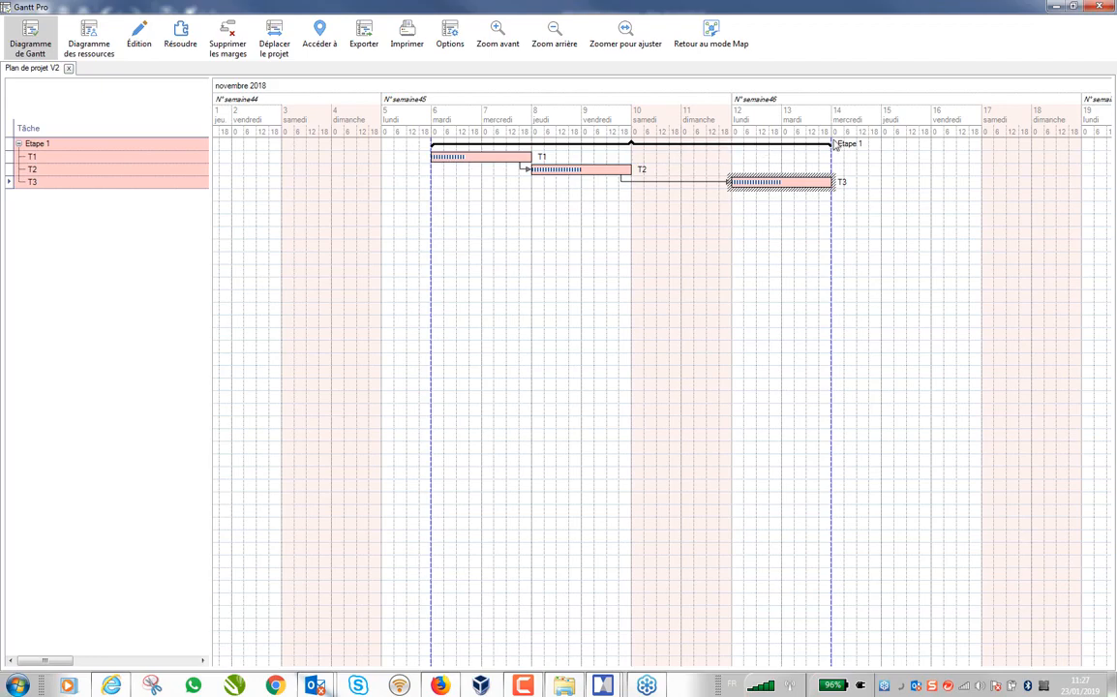
- Collapse and expand "Etape 1" in the Gantt table to check its summary bar, and close Gantt Pro
left_click(20, 145)
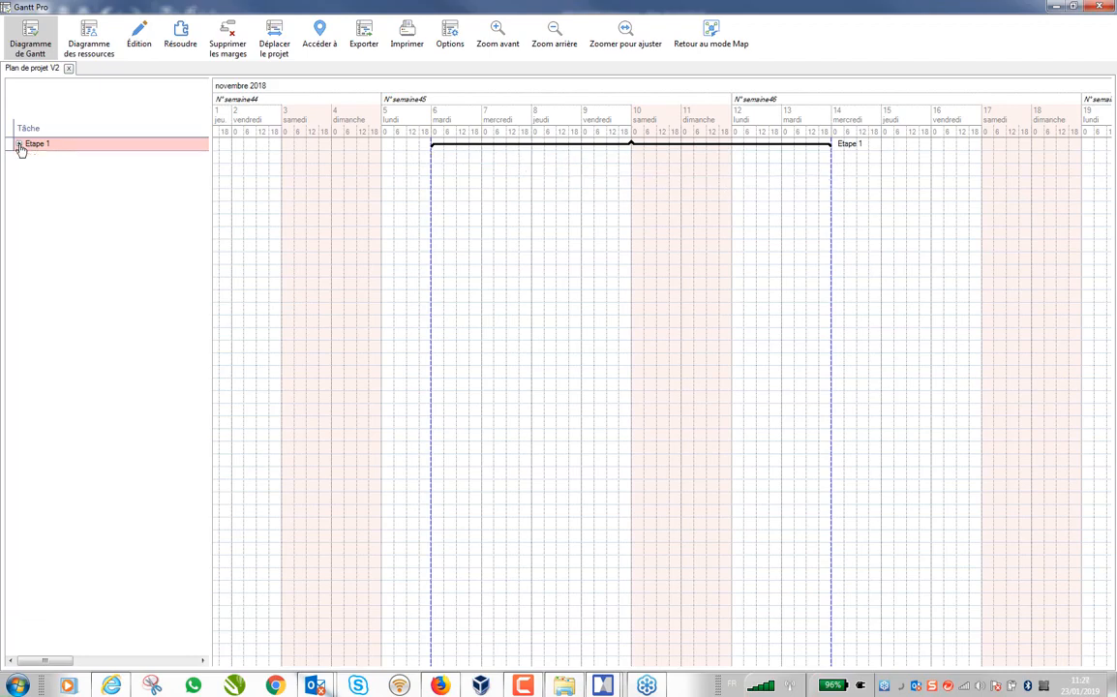
left_click(18, 144)
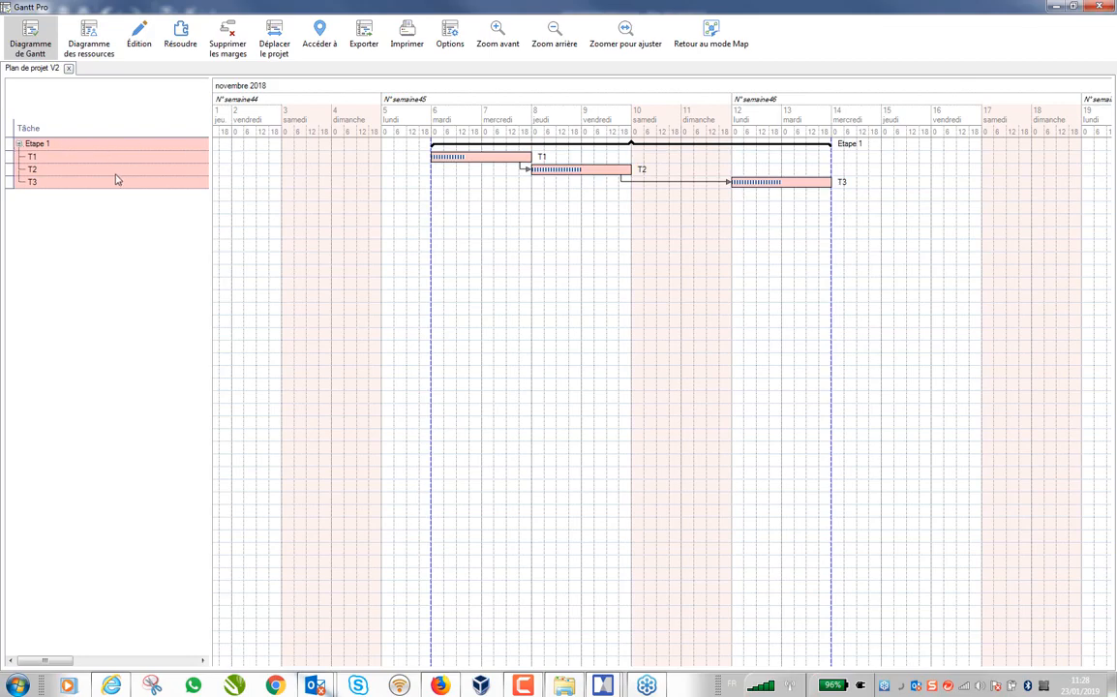
left_click(19, 145)
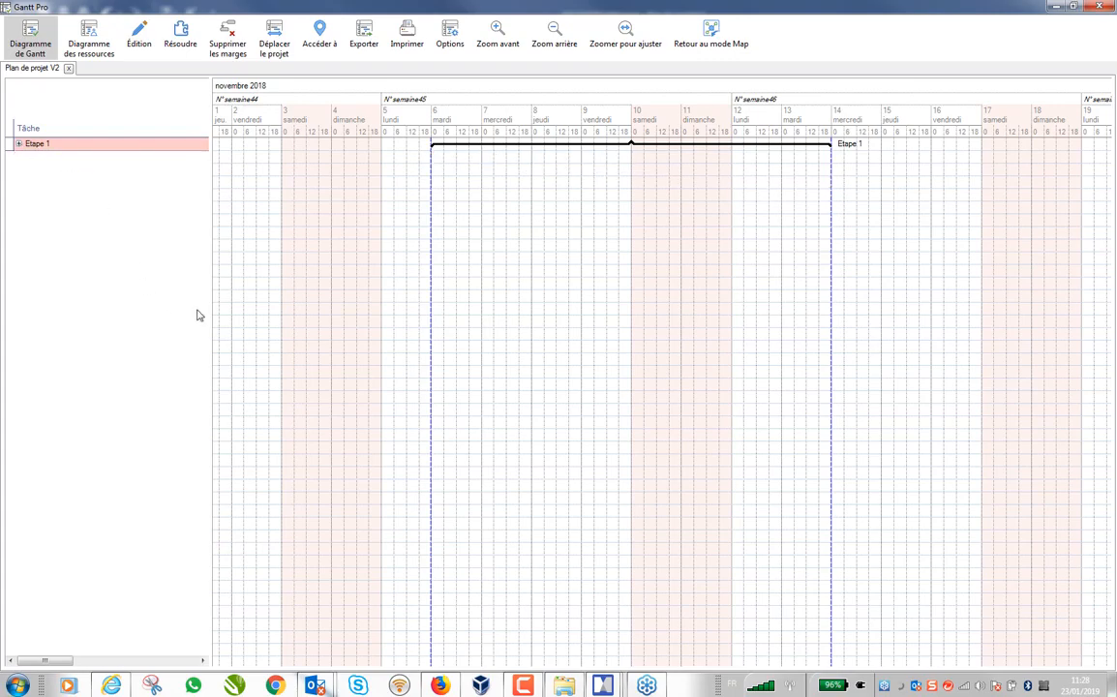
left_click(1103, 7)
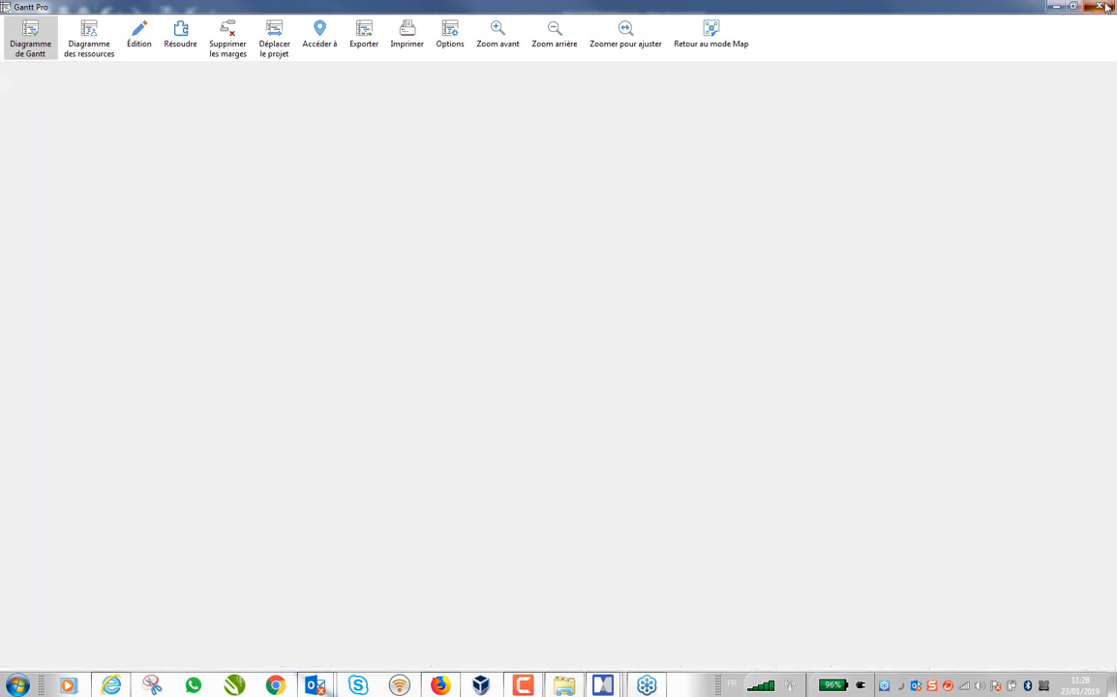
- Return to the "Plan de projet" map and remove its topic filter
left_click_drag(40, 648, 466, 613)
left_click(132, 647)
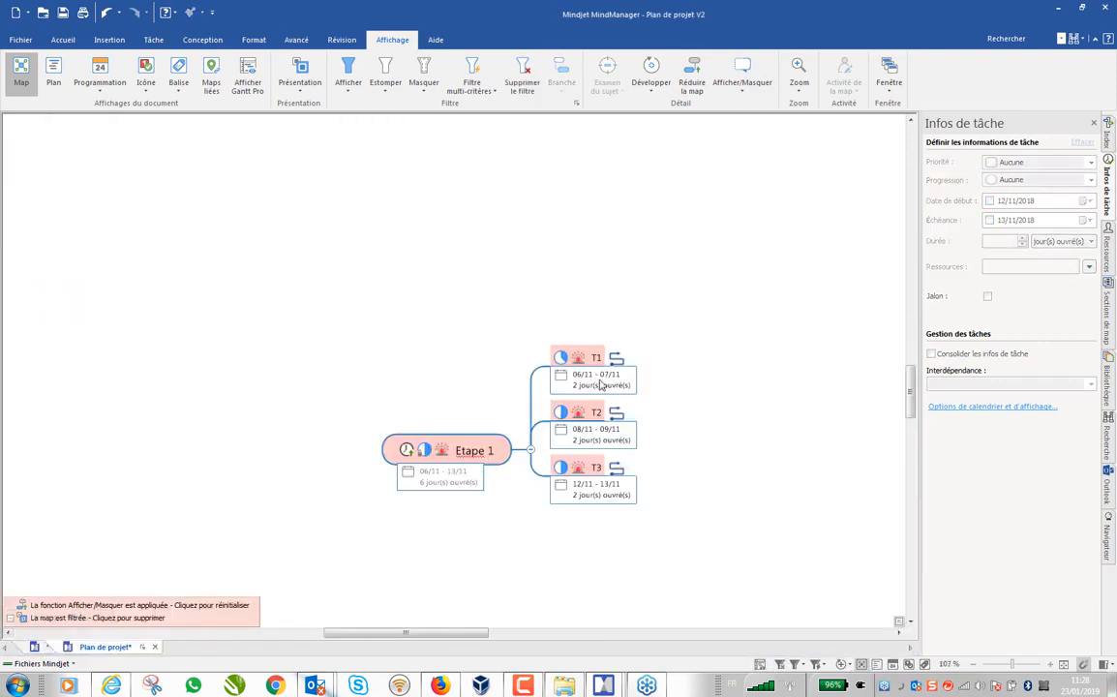
left_click(779, 666)
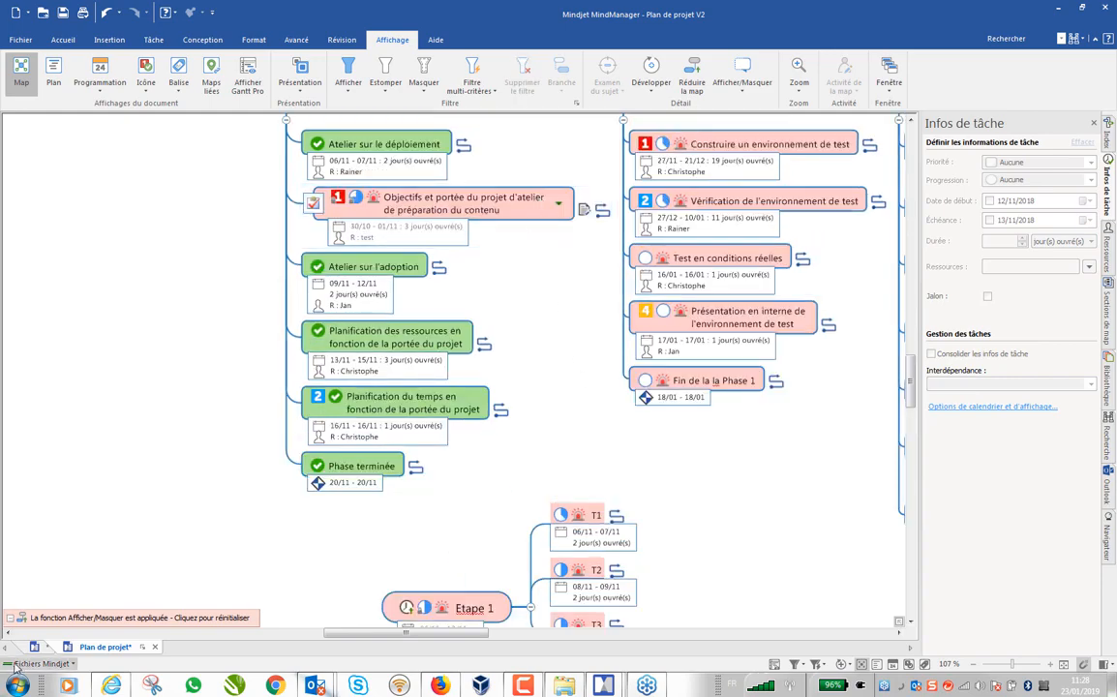
- Review the "Colonne état" topic with "Tâche en retard" and "Priorité de la tâche" in the webinar map
left_click(34, 646)
scroll(339, 425, "up", 2)
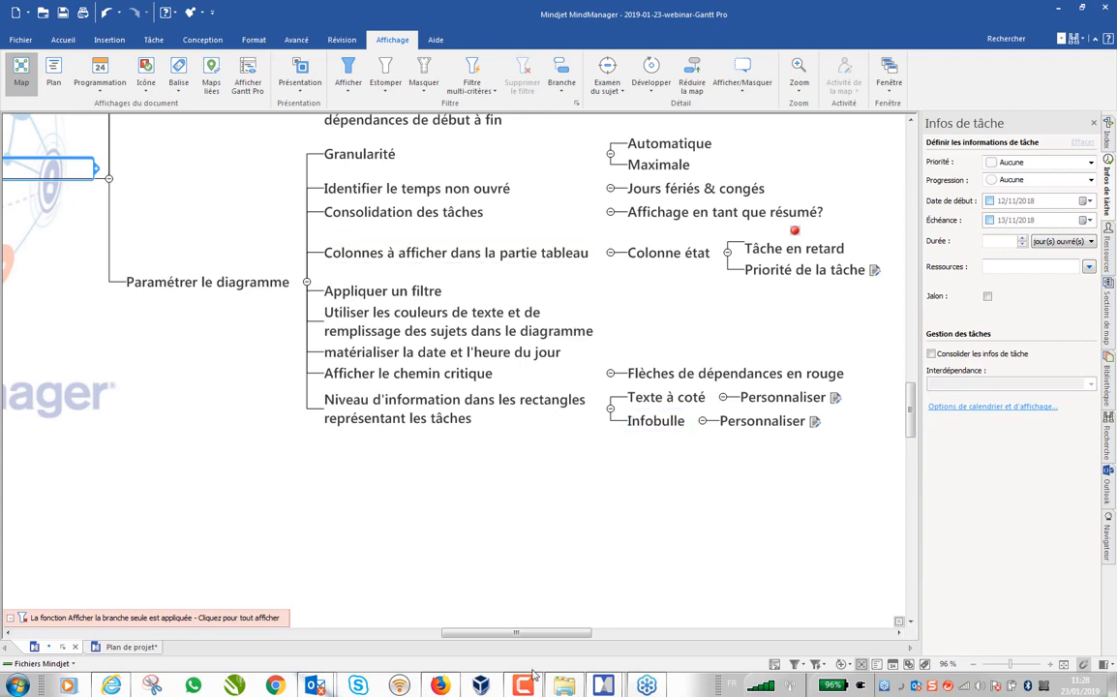
left_click_drag(550, 640, 607, 639)
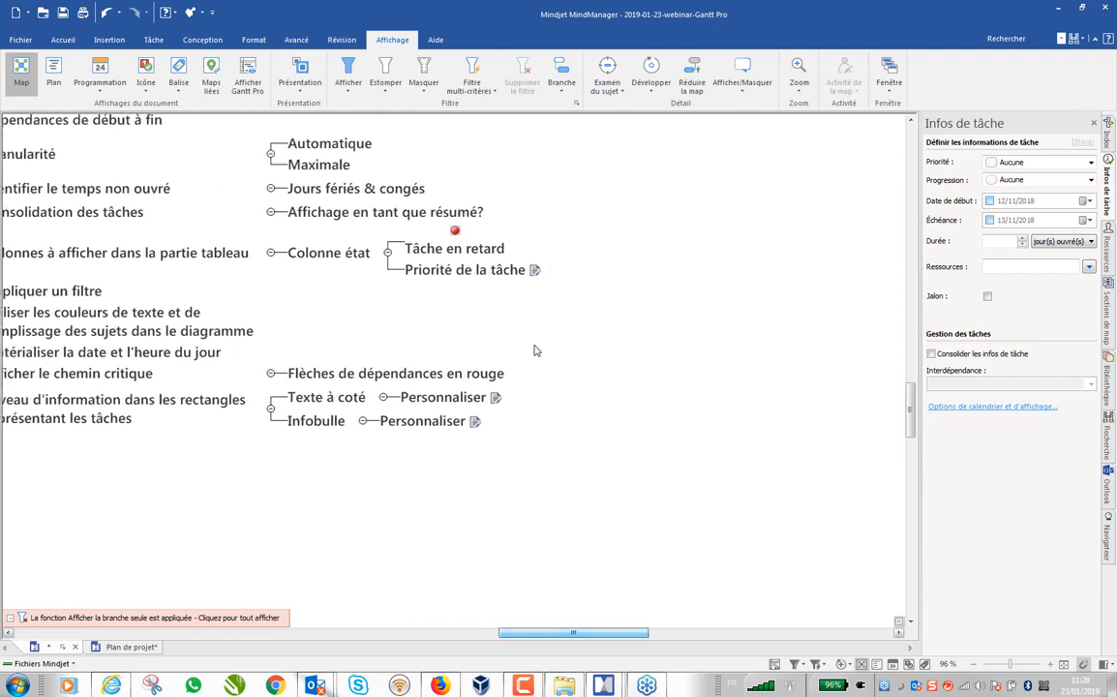
left_click(453, 247)
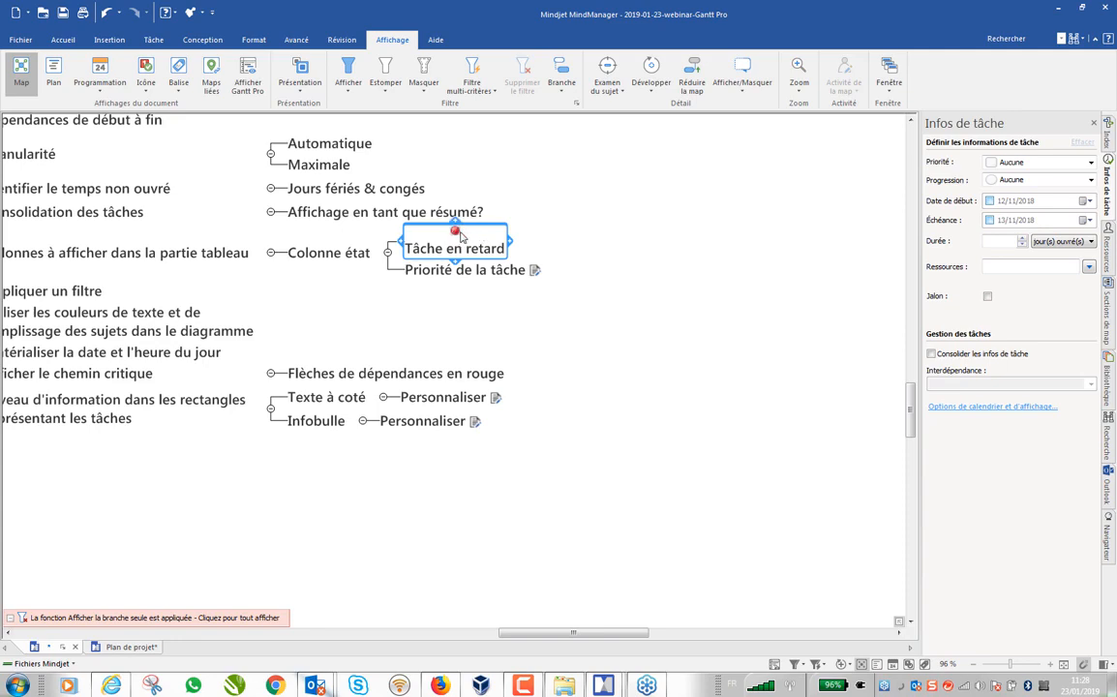
left_click(483, 272)
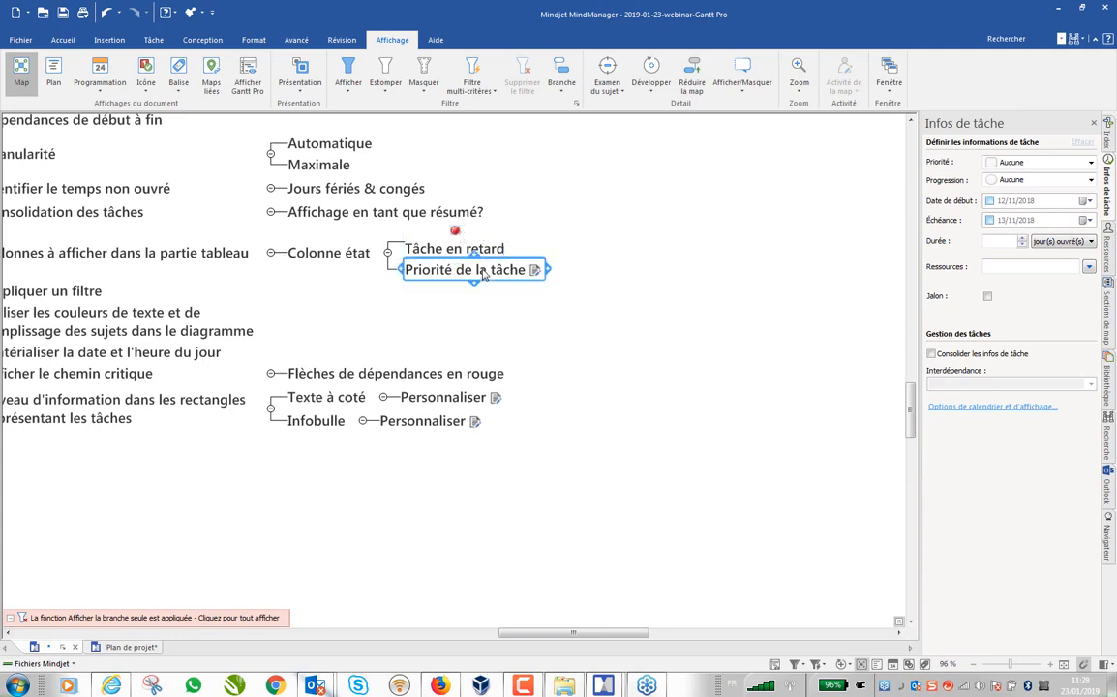
- Open the note of the "Priorité de la tâche" topic and hide the task info pane to examine the illustration
left_click(535, 270)
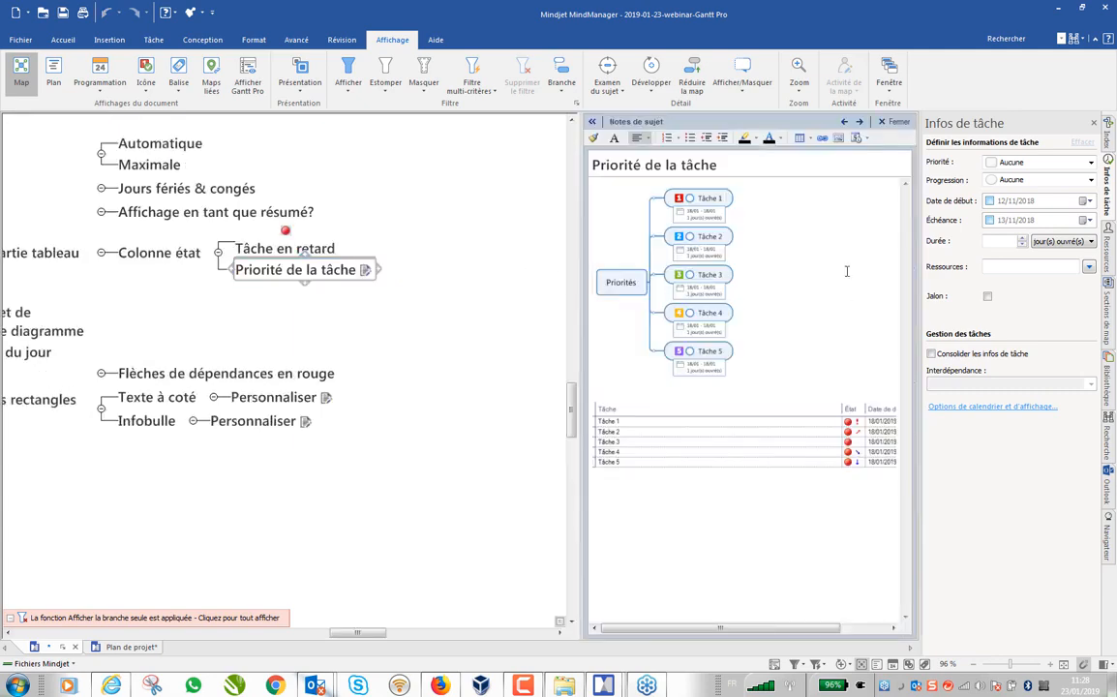
left_click(1107, 124)
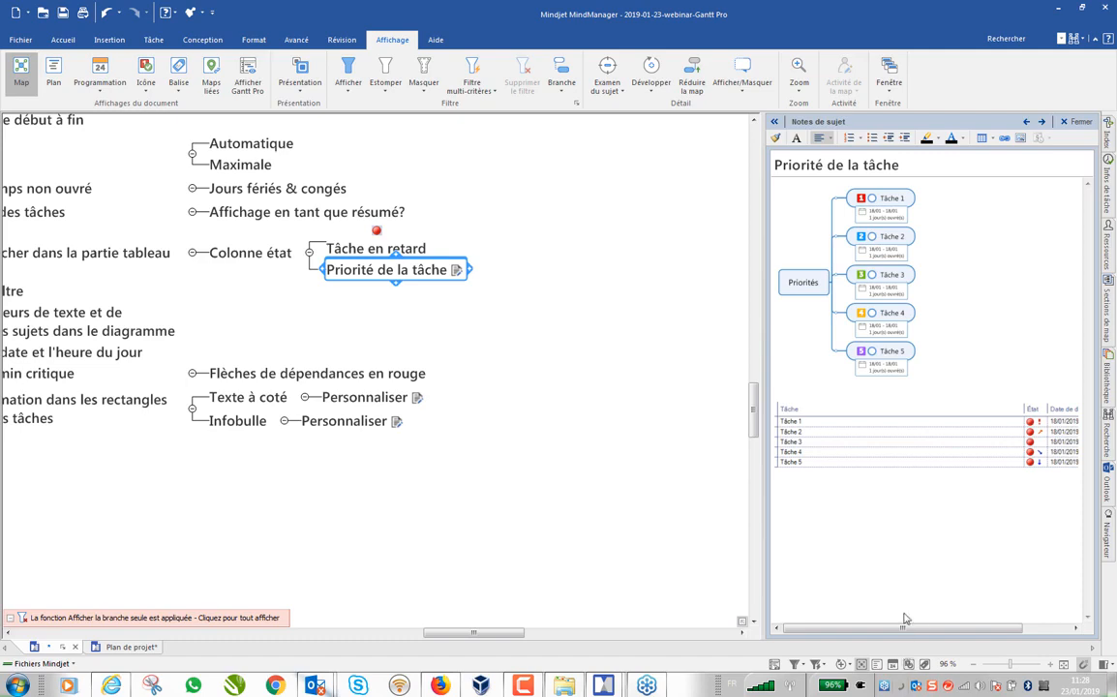
left_click_drag(898, 630, 908, 629)
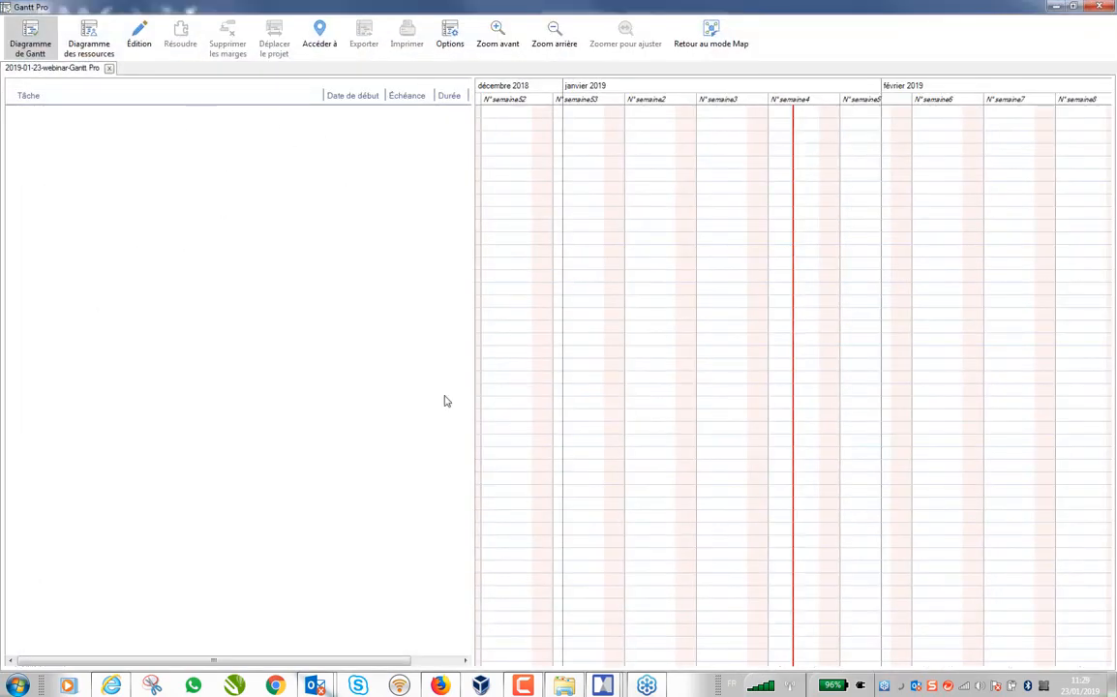
left_click_drag(714, 484, 958, 443)
scroll(927, 445, "down", 1)
scroll(926, 446, "up", 2)
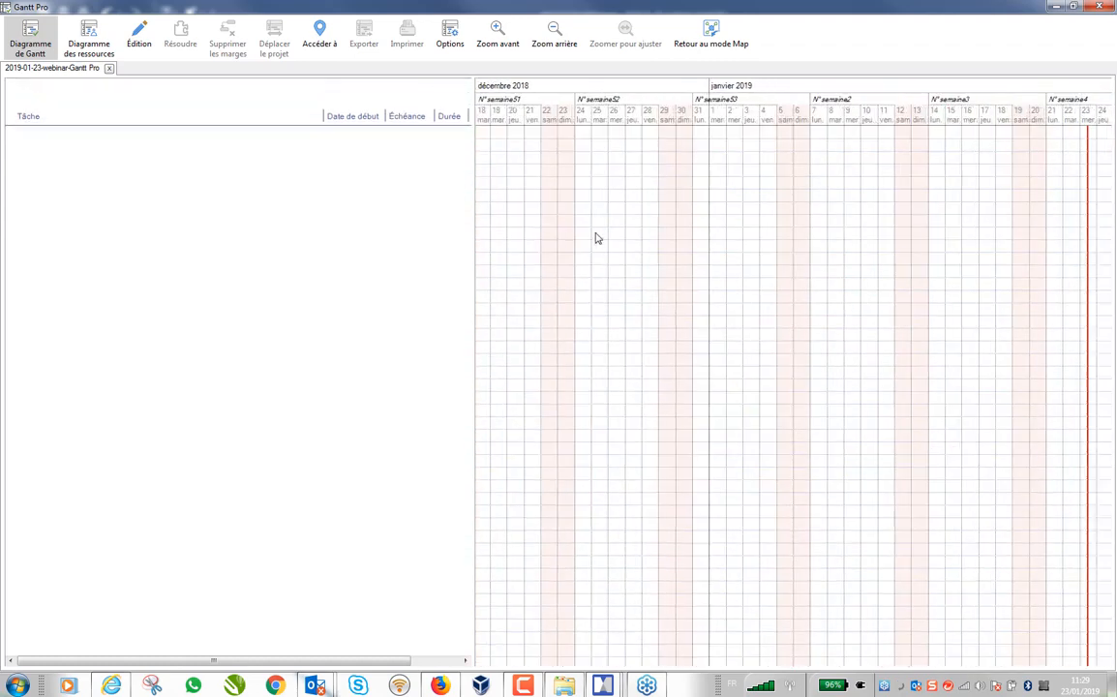
left_click(1090, 8)
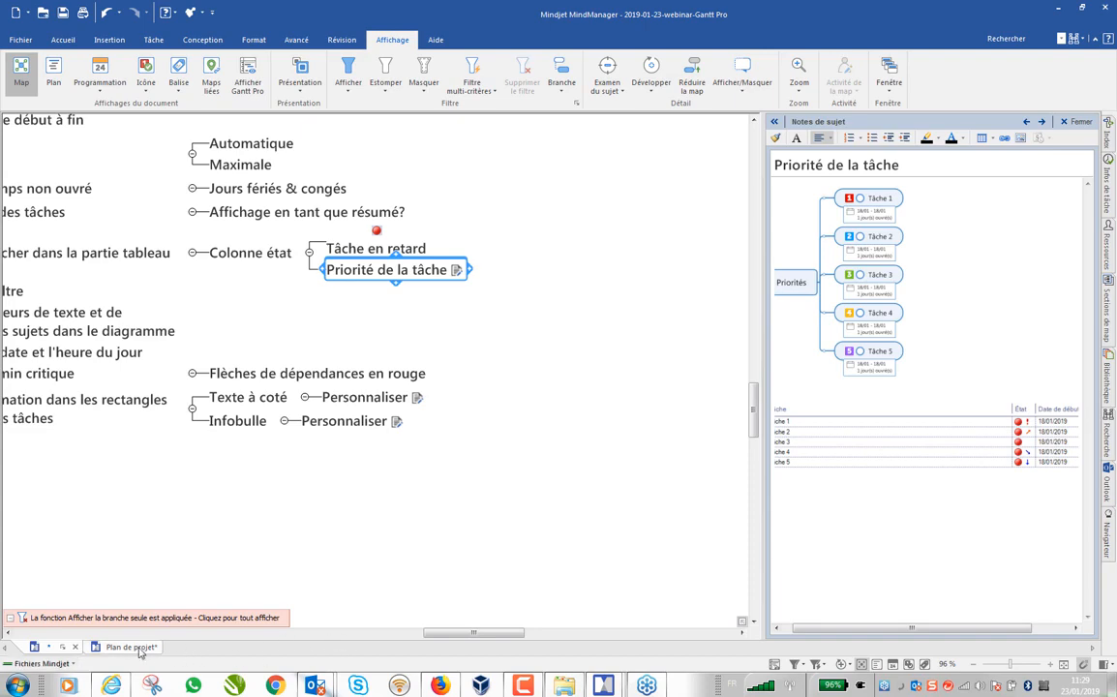
- Examine the priority markers on the Phase 1 tasks in the "Plan de projet" map
left_click(135, 647)
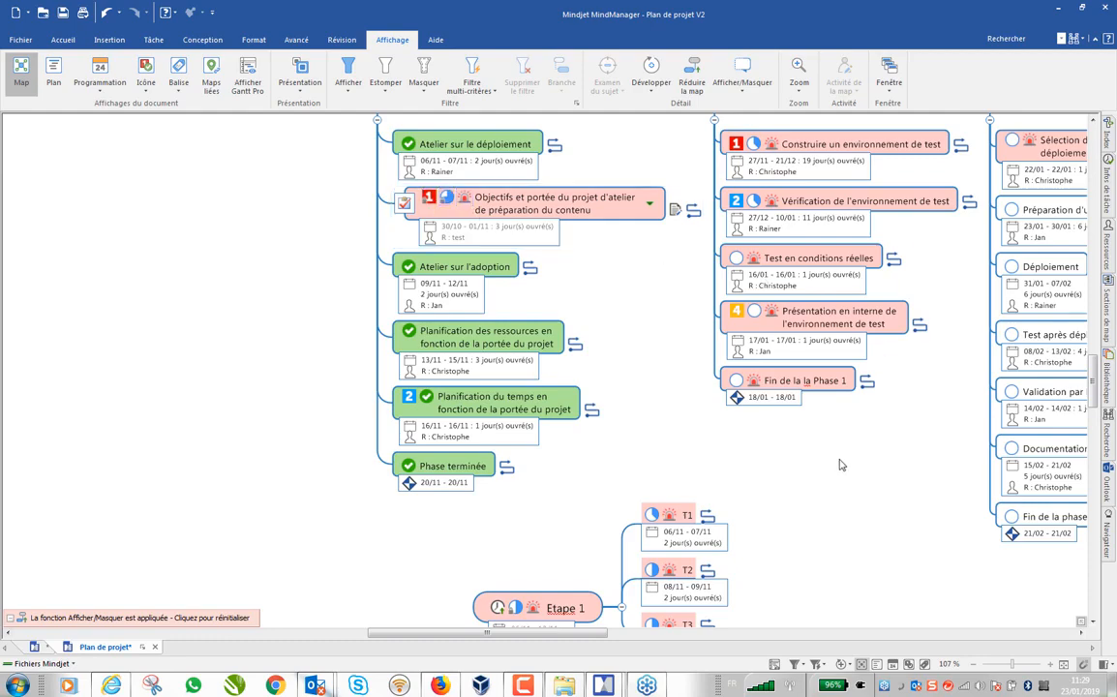
scroll(466, 576, "right", 5)
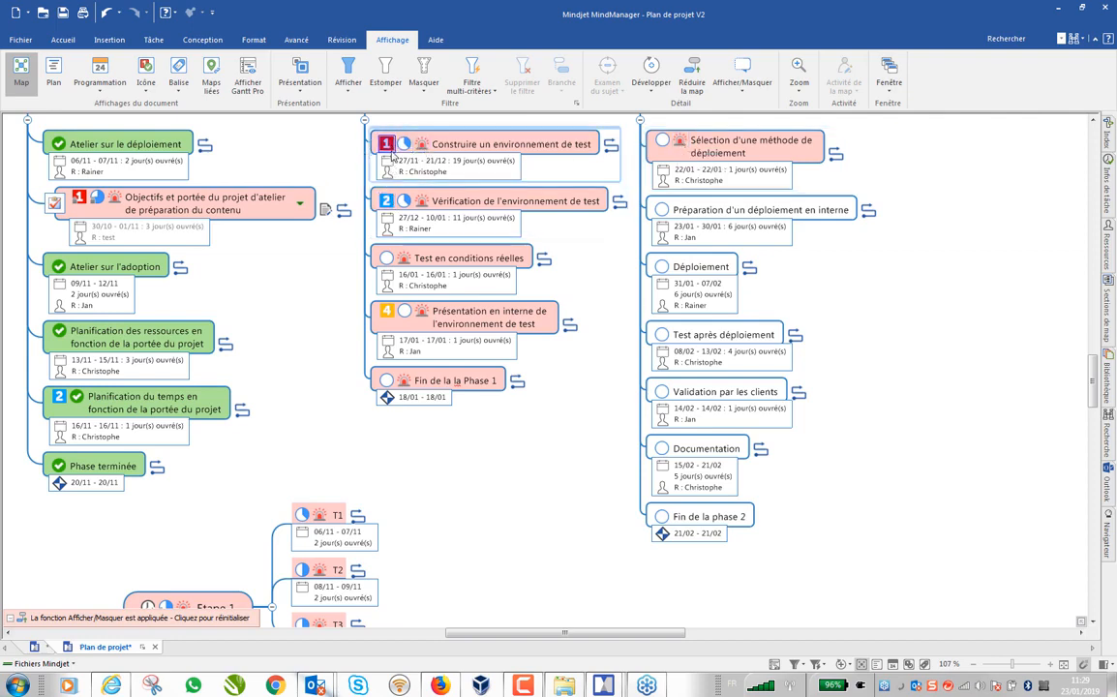
left_click(385, 311)
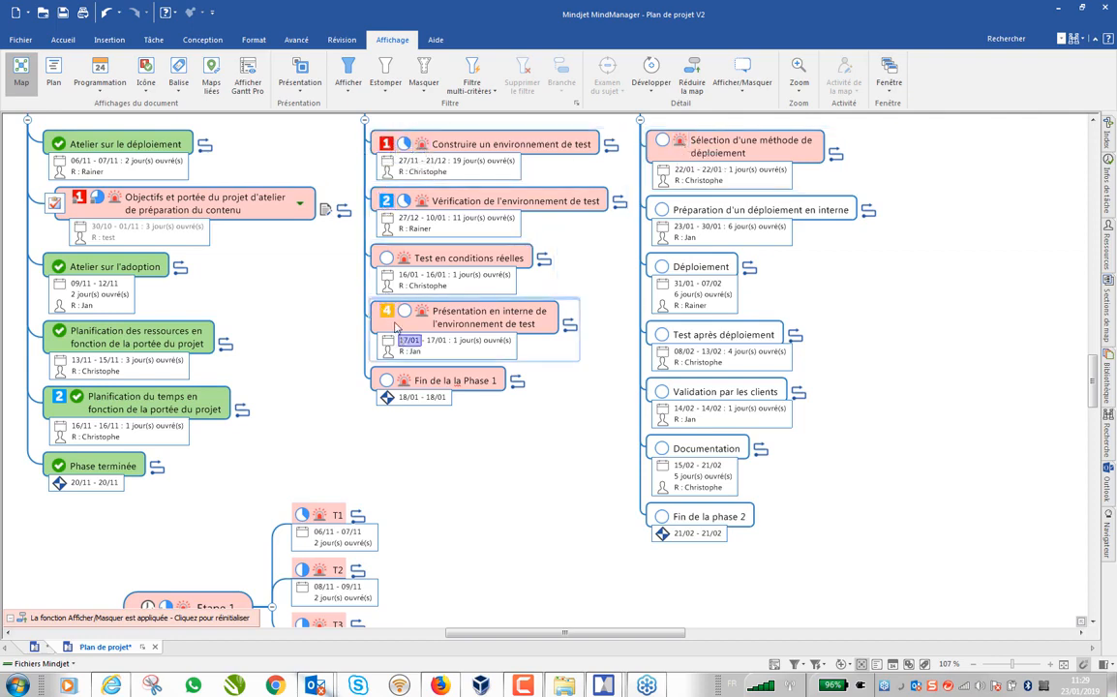
- Display the project plan in Gantt Pro and widen the task table to show the columns through "Progression"
left_click(778, 665)
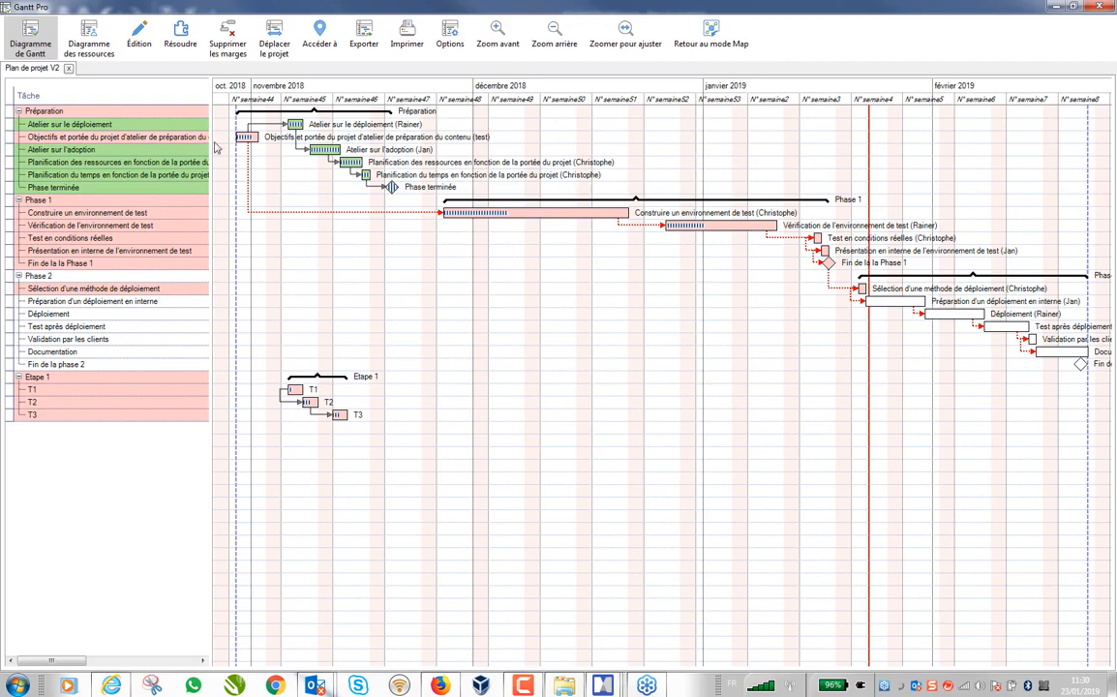
left_click_drag(211, 135, 473, 207)
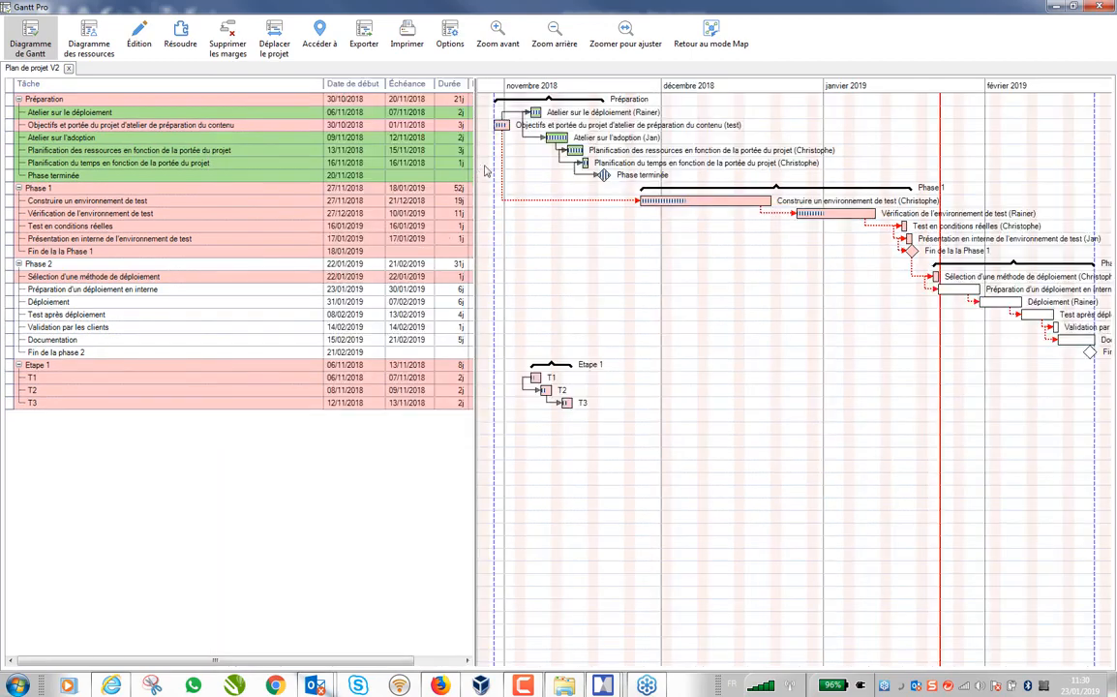
left_click_drag(483, 157, 540, 157)
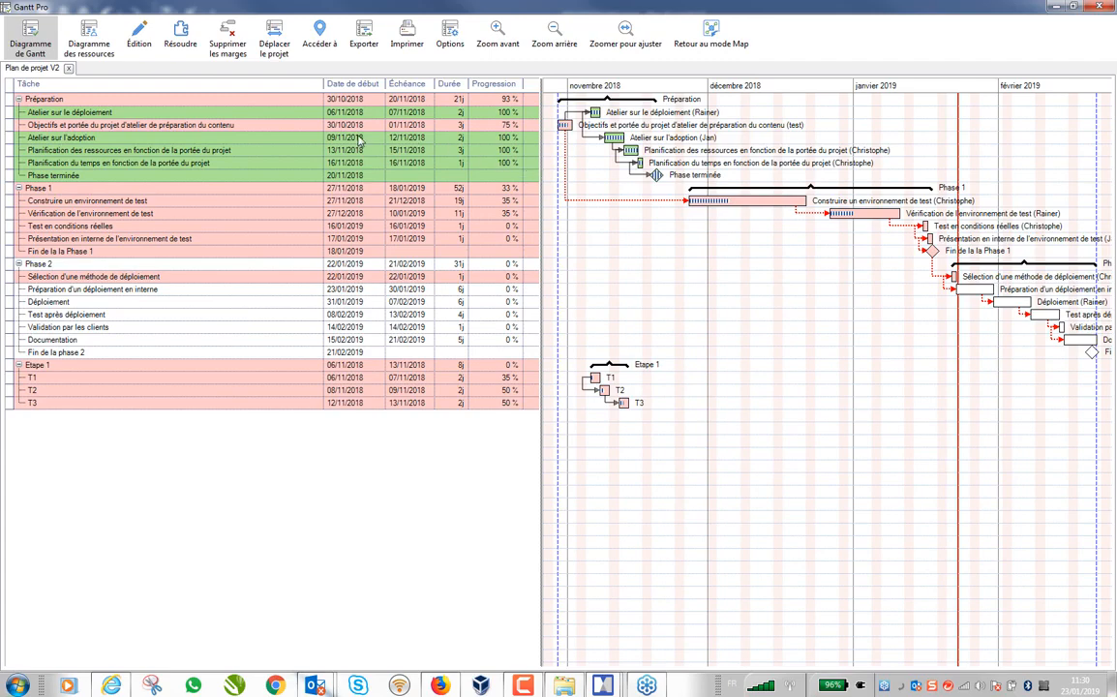
- Add the "État" column to the Gantt Pro task table through the map's options
left_click(451, 37)
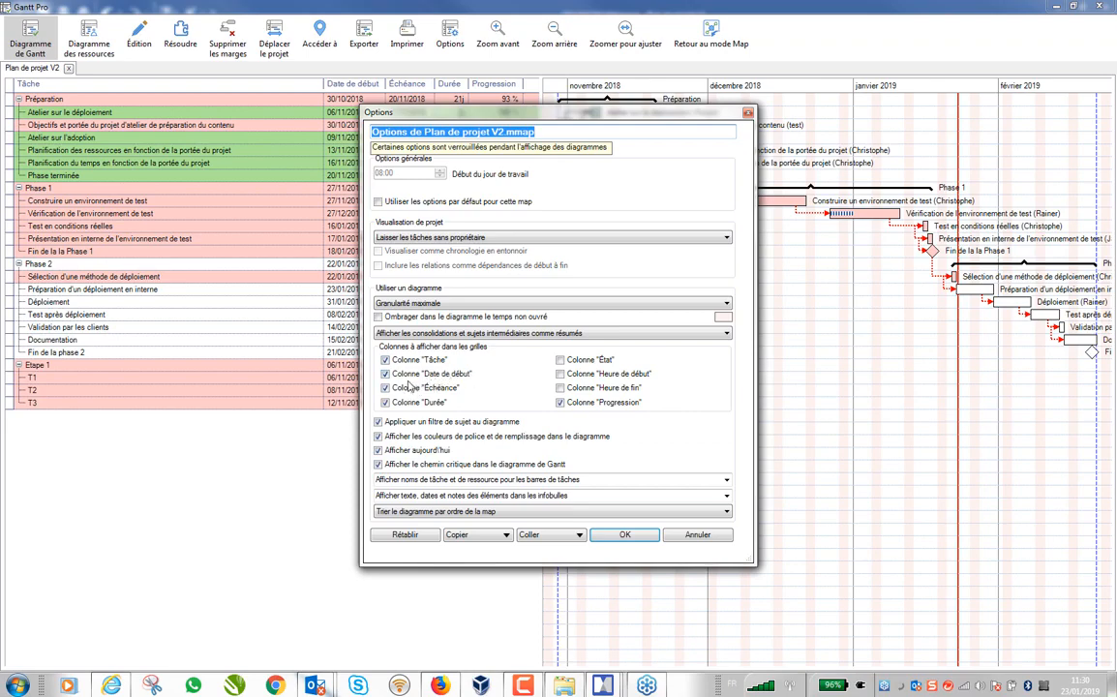
left_click(560, 360)
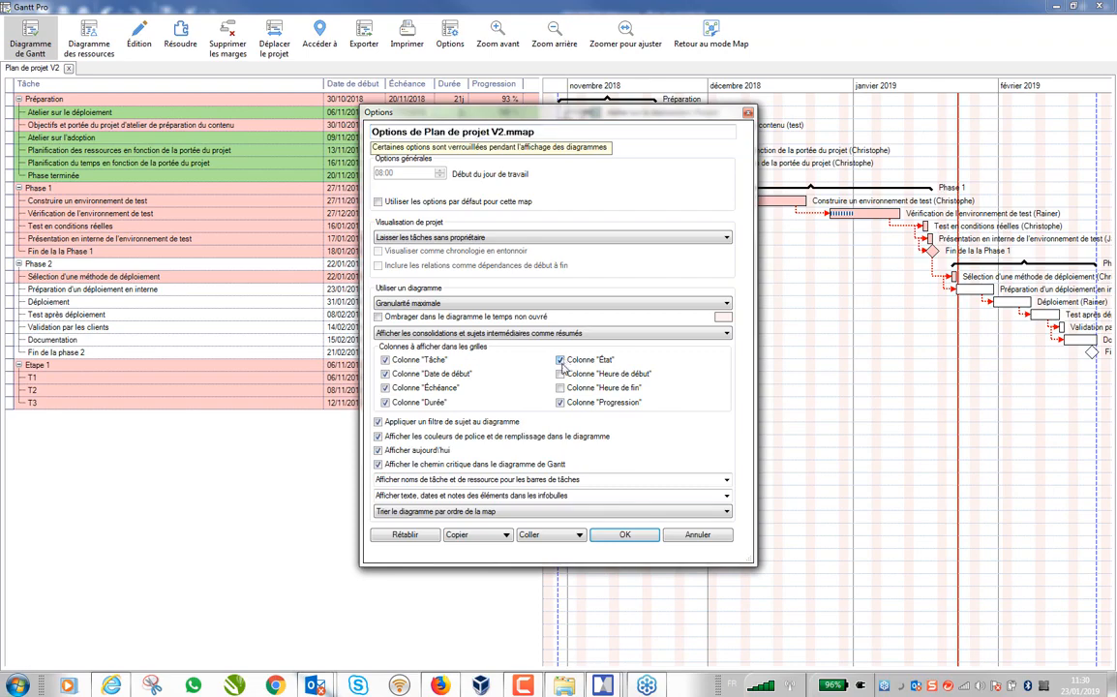
left_click(624, 534)
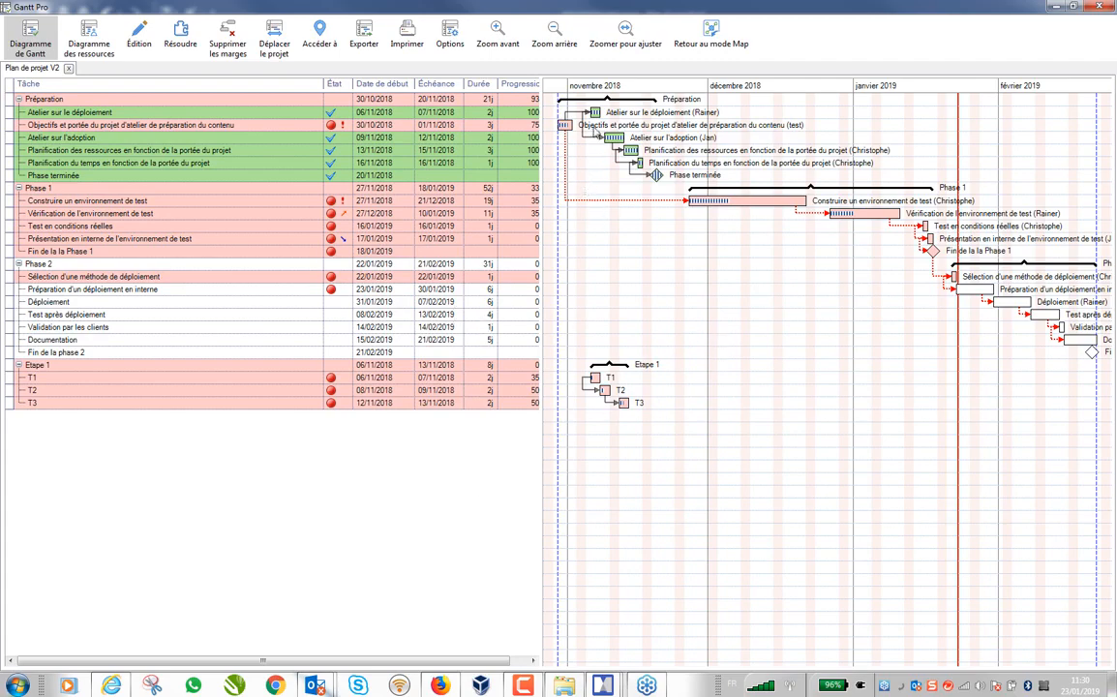
- View the edit dialog of the "Atelier sur le déploiement" task from its Gantt bar, and close it without changes
left_click(597, 114)
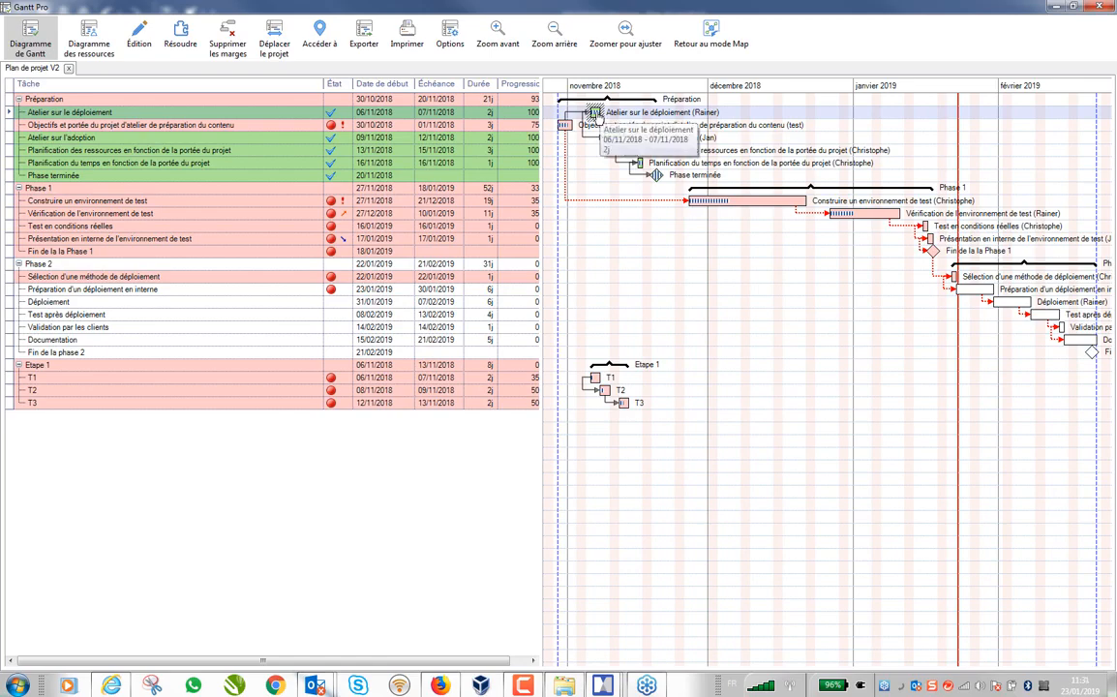
right_click(595, 116)
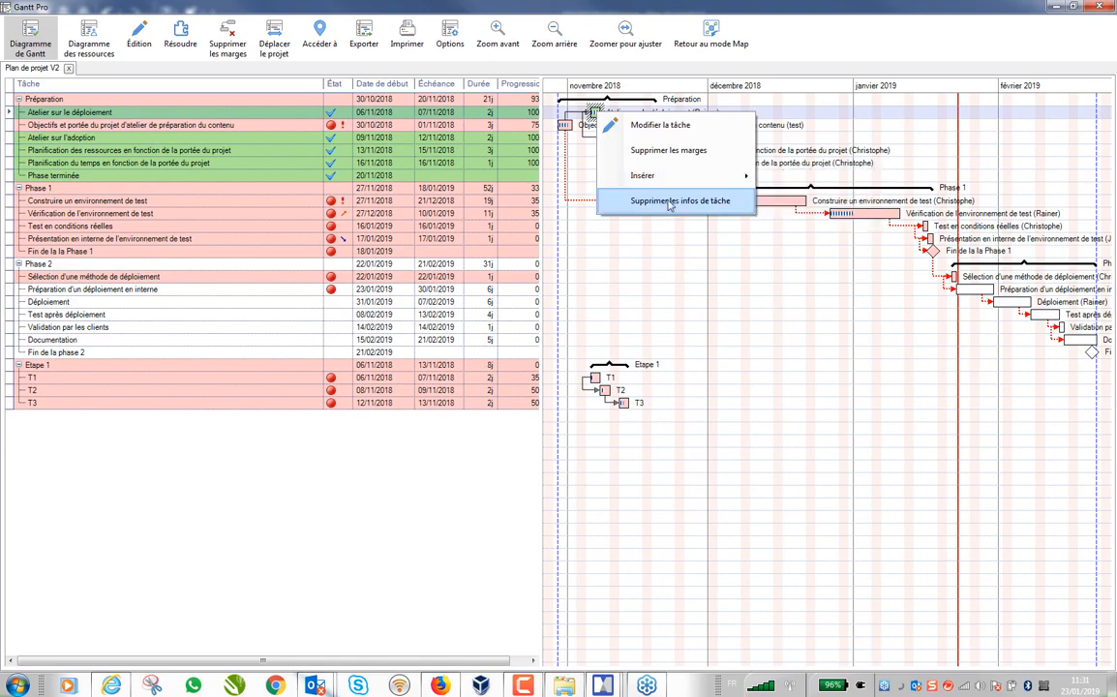
left_click(629, 126)
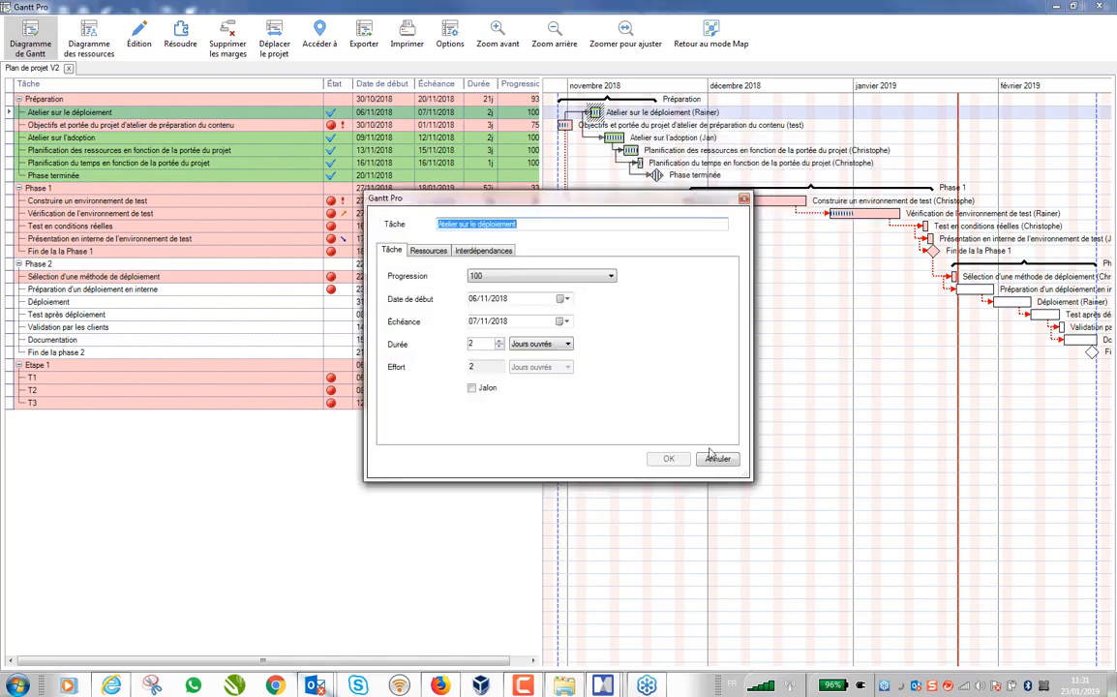
left_click(717, 458)
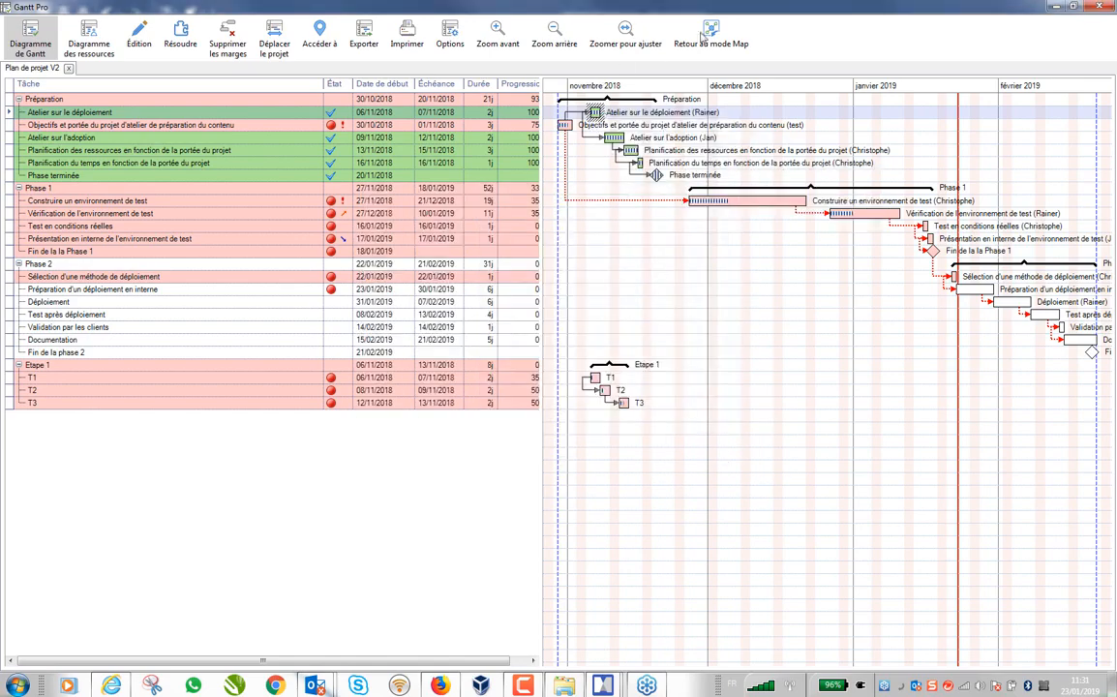
- Place a reduced Gantt Pro window beside the map and select the first "Préparation" tasks to compare the table with the map
left_click_drag(850, 8, 751, 109)
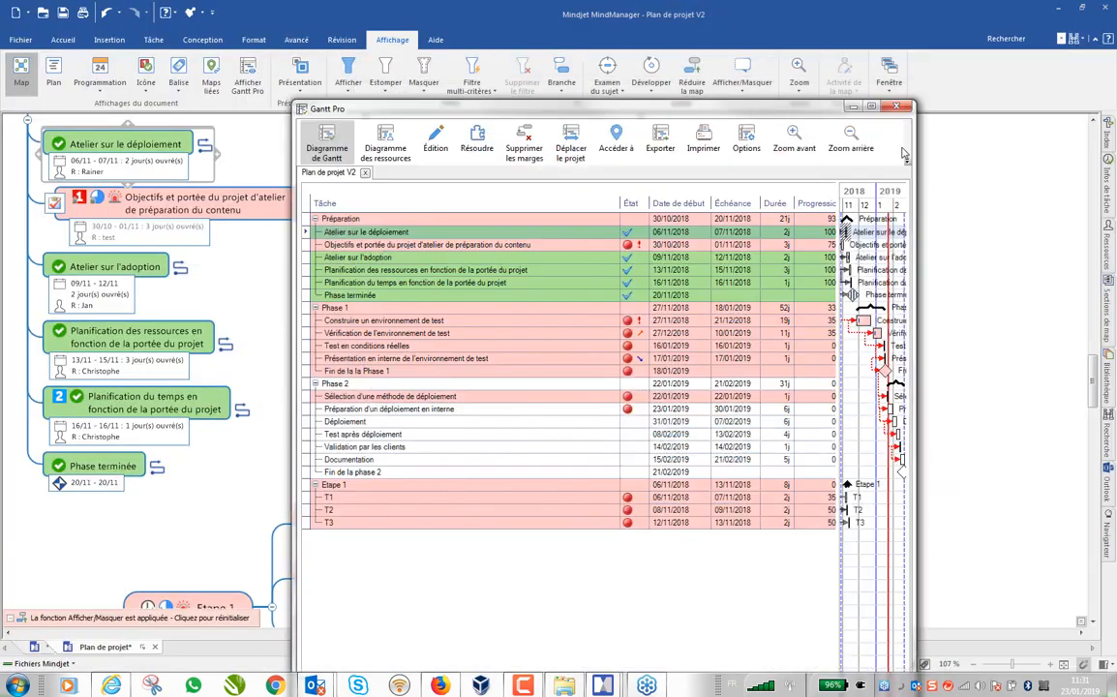
left_click_drag(653, 108, 975, 54)
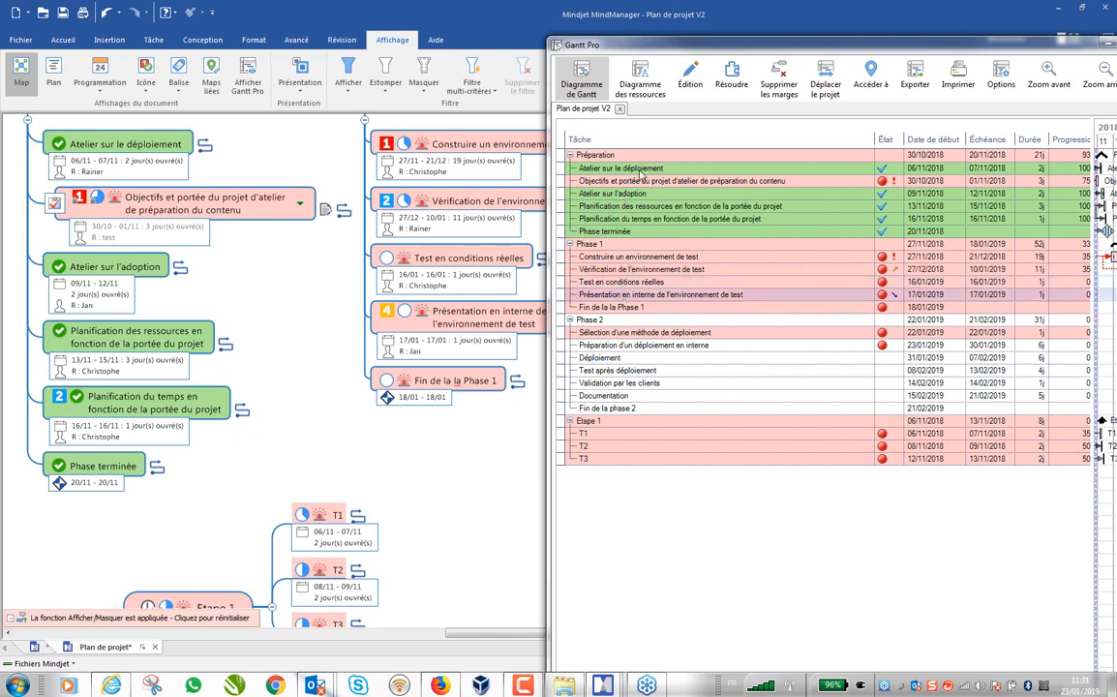
double_click(639, 171)
left_click(612, 184)
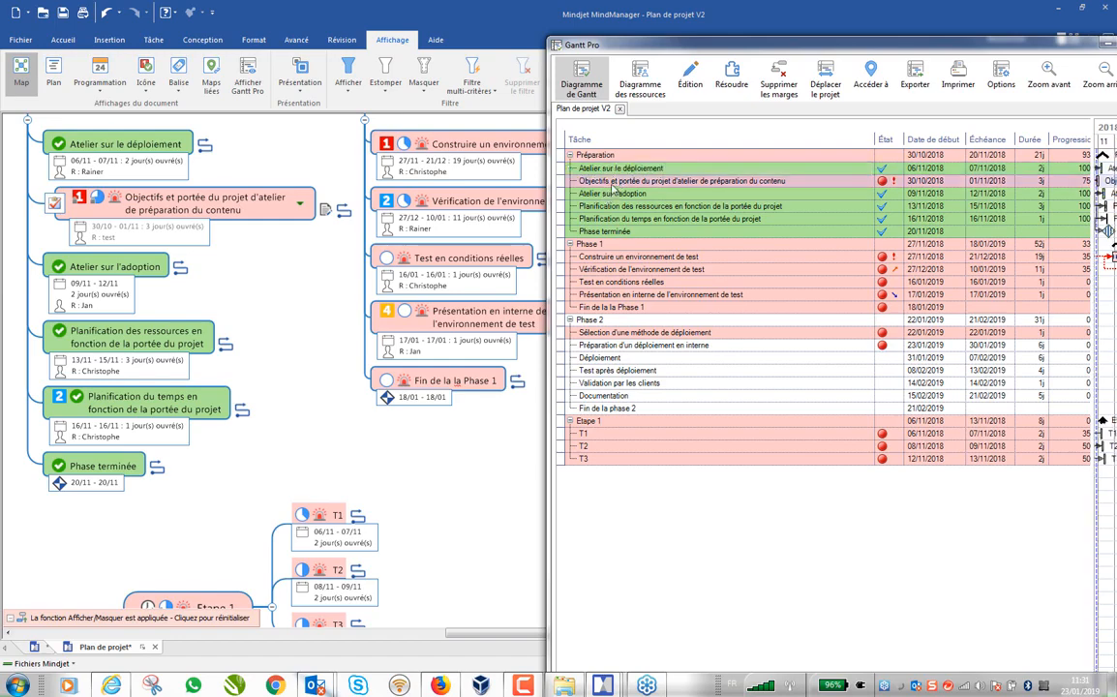
left_click(150, 143)
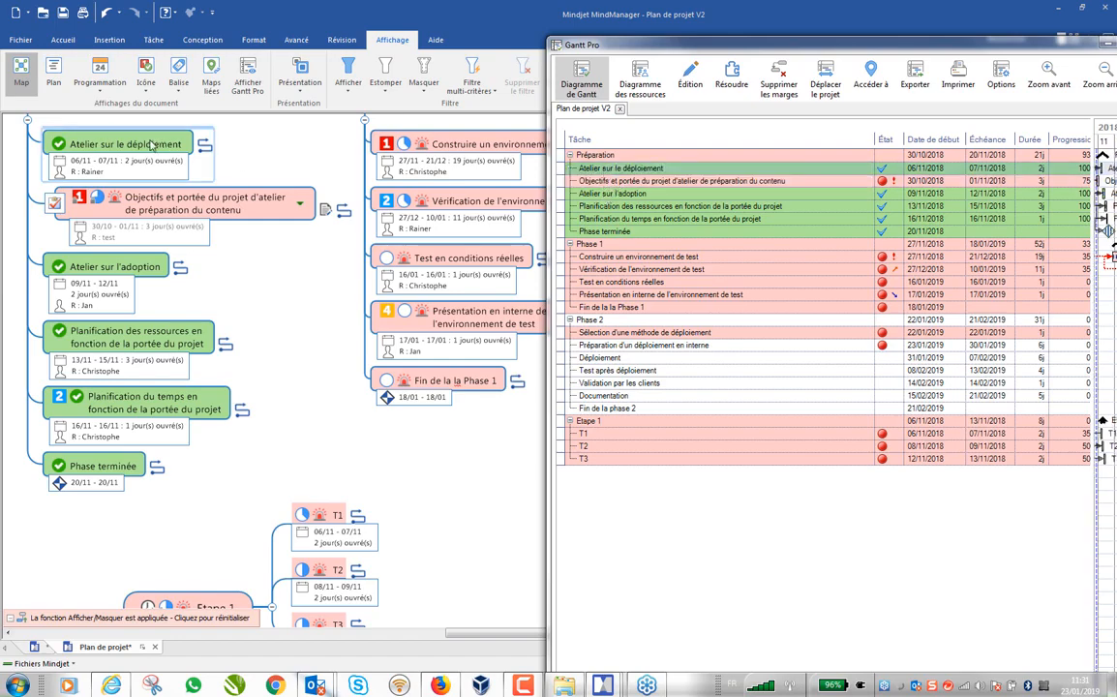
- Add the note "Attention 123456" to the "Atelier sur le déploiement" topic on the map and close the notes
left_click(150, 145)
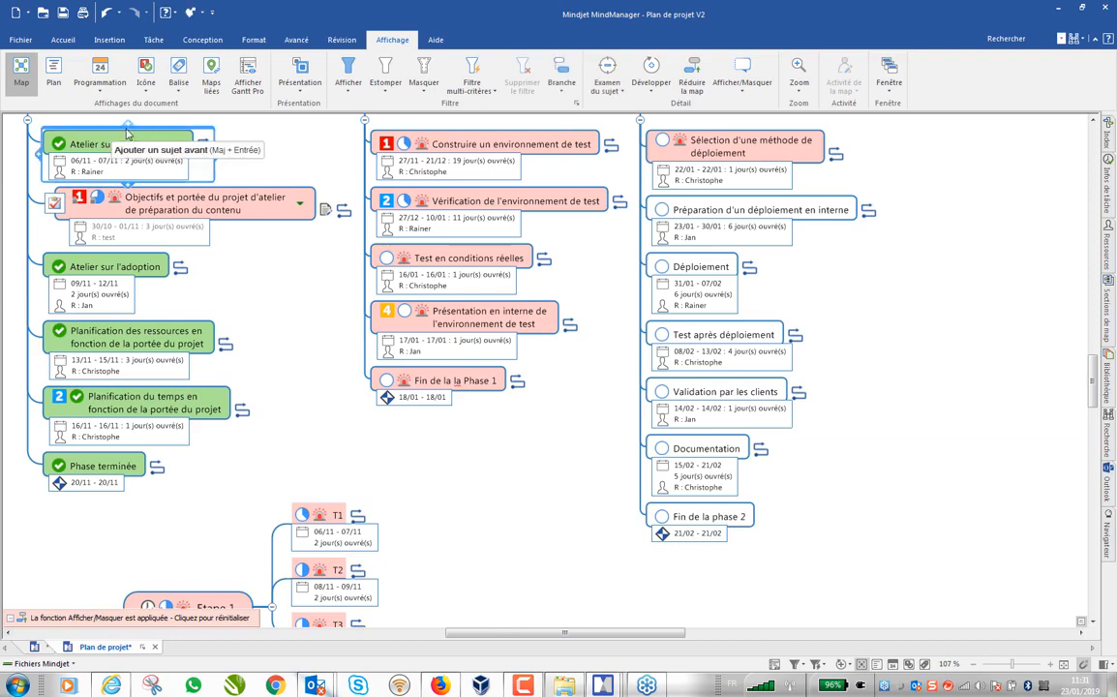
key("ctrl+t")
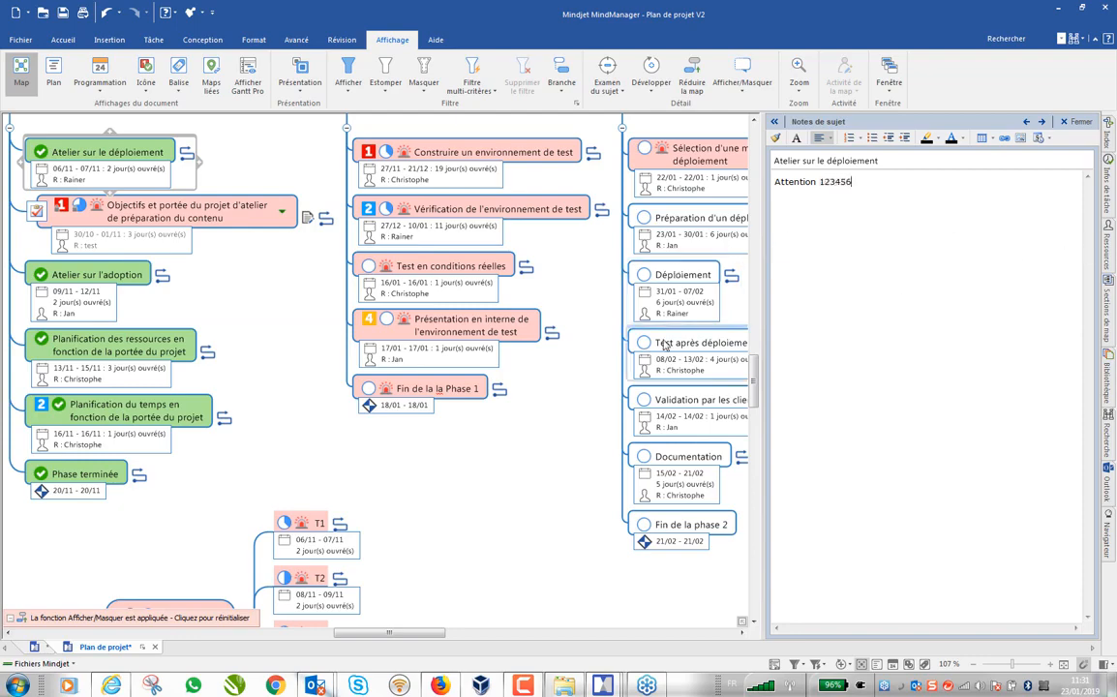
left_click(1076, 122)
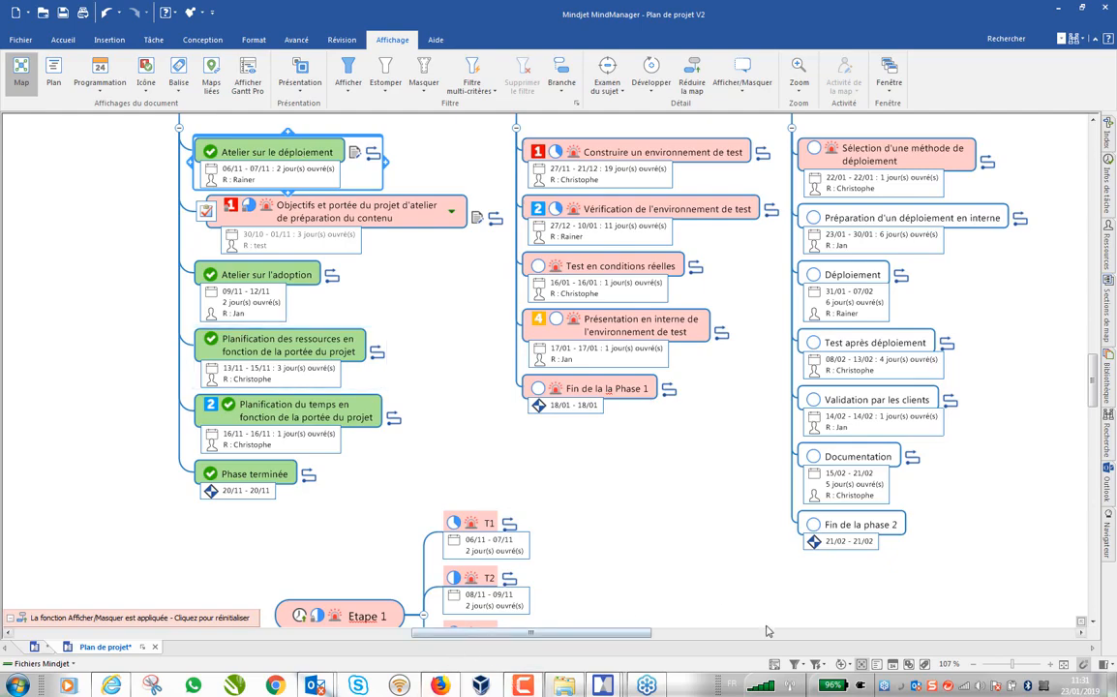
- Bring Gantt Pro back over the map, widen its window to show the timeline, and examine the "Atelier sur le déploiement" bar's tooltip
left_click(775, 667)
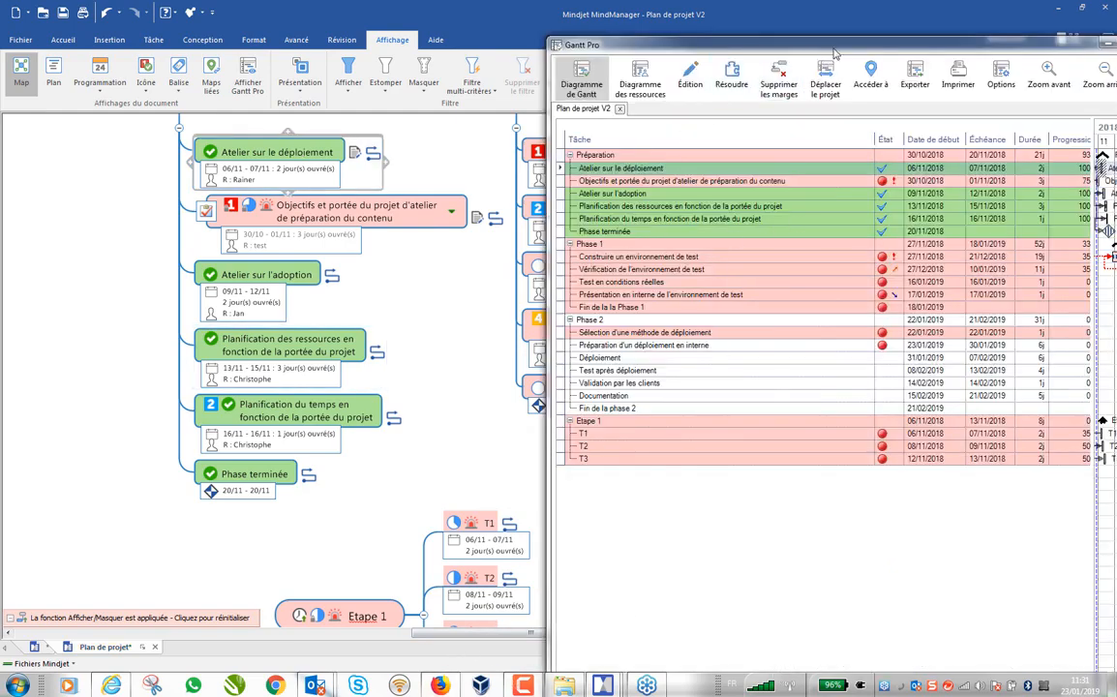
left_click_drag(845, 54, 477, 52)
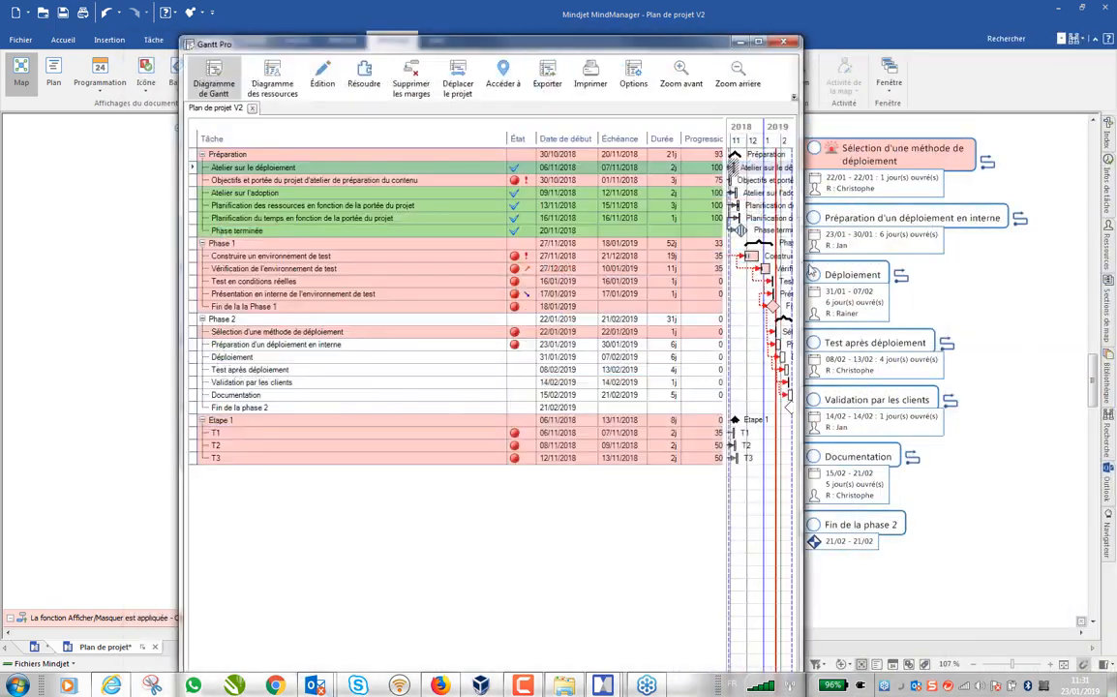
left_click_drag(800, 242, 1115, 242)
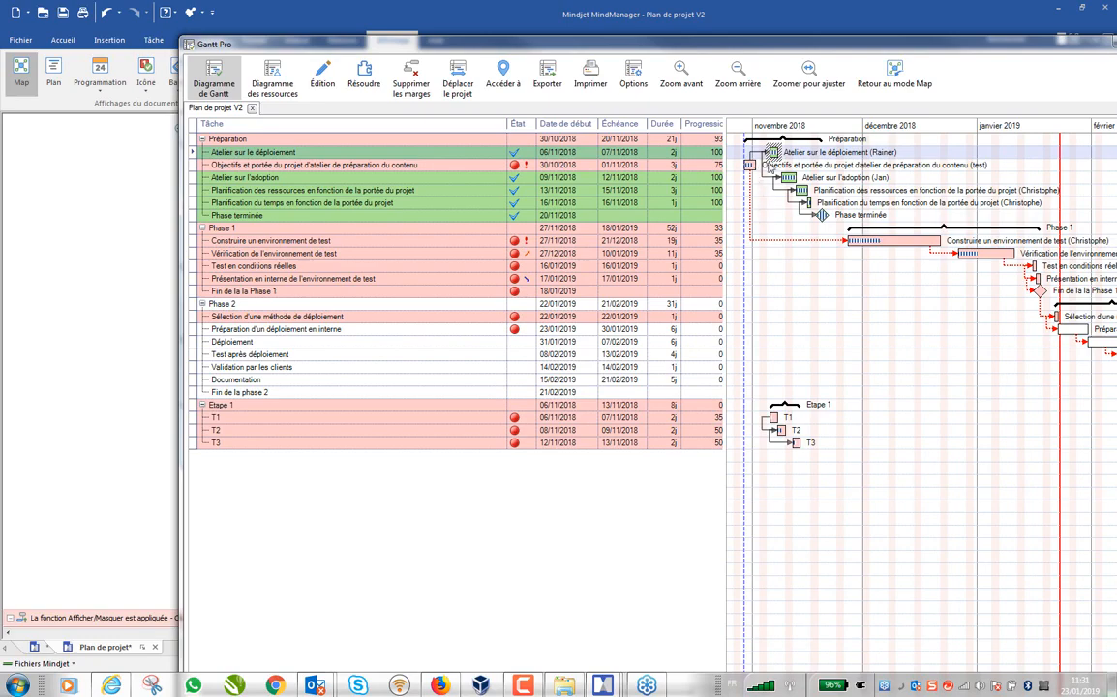
mouse_move(774, 155)
left_click(269, 155)
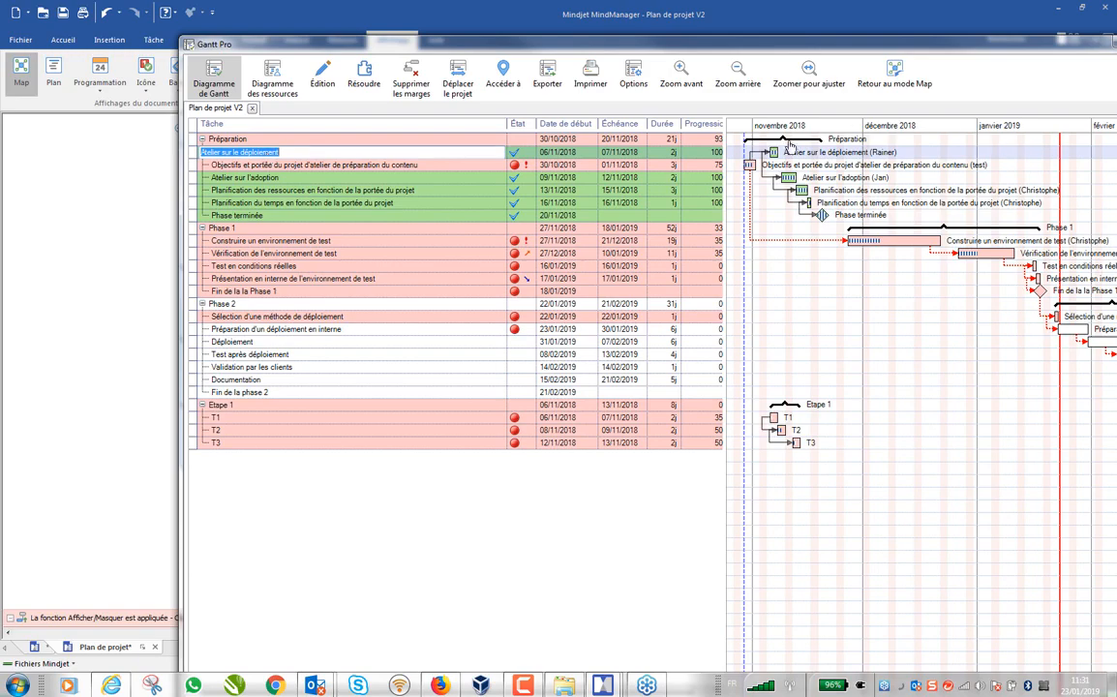
left_click_drag(789, 155, 784, 154)
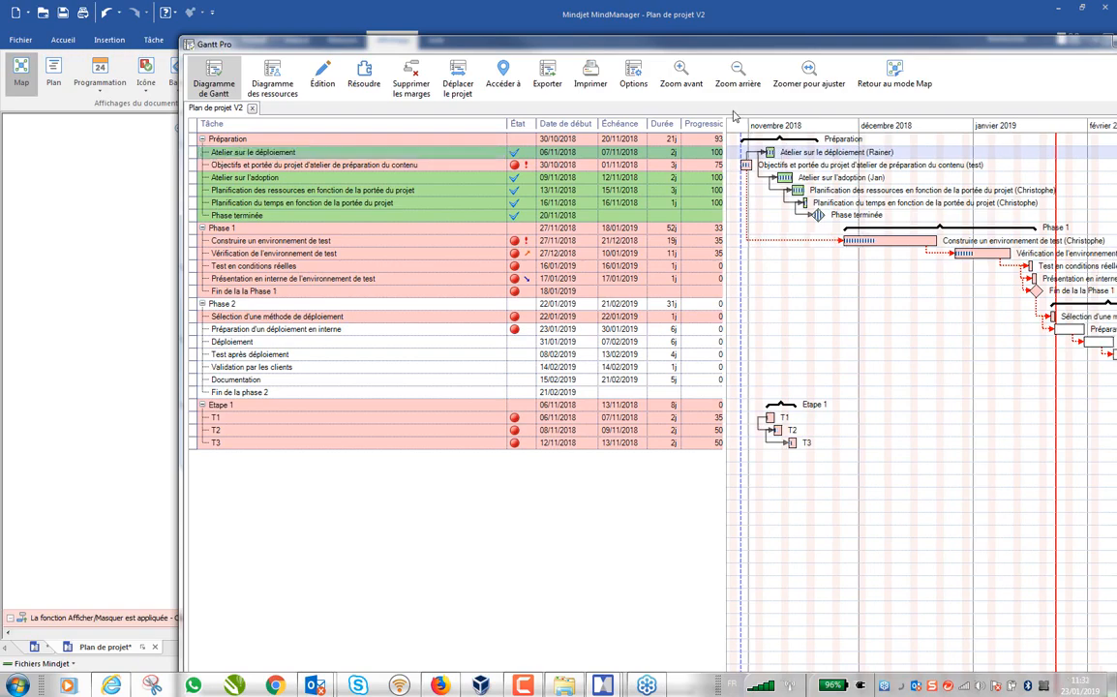
- Set the chart tooltips to "Afficher le texte des éléments dans les infobulles de diagramme" and check the "Atelier sur le déploiement" bar
left_click(631, 72)
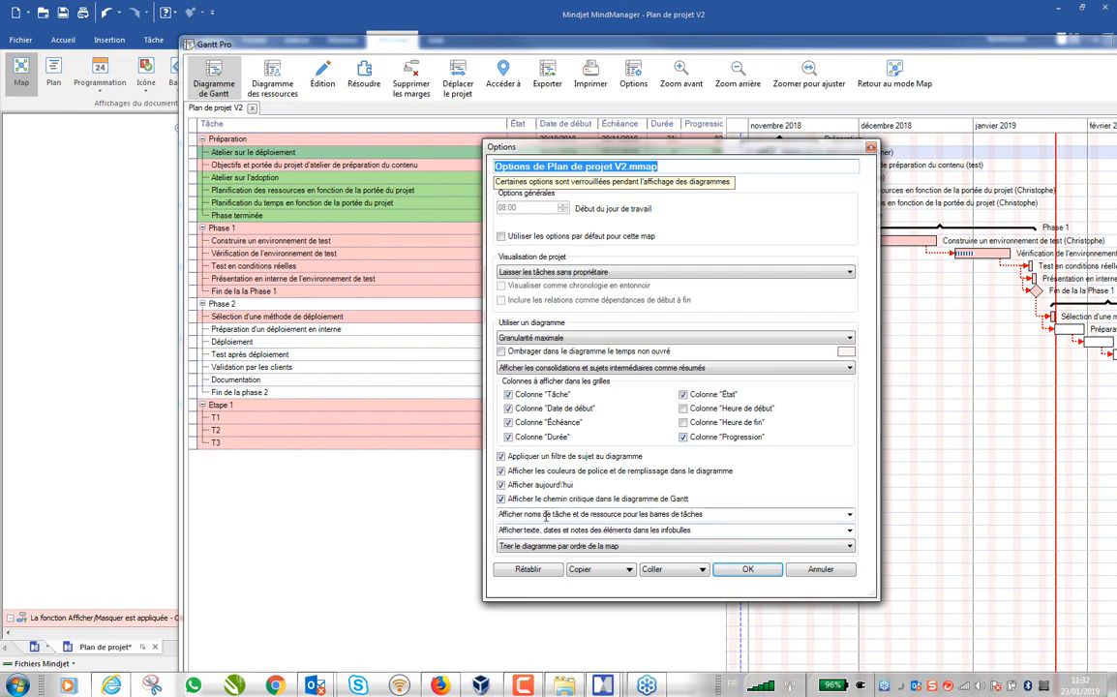
left_click(848, 517)
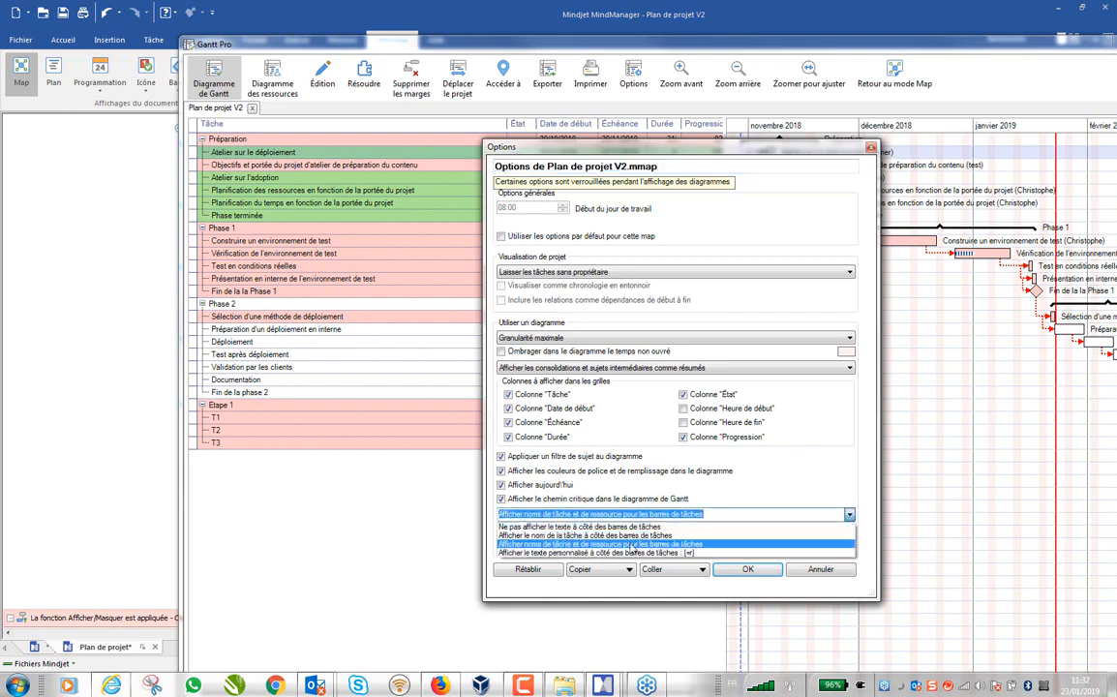
left_click(849, 514)
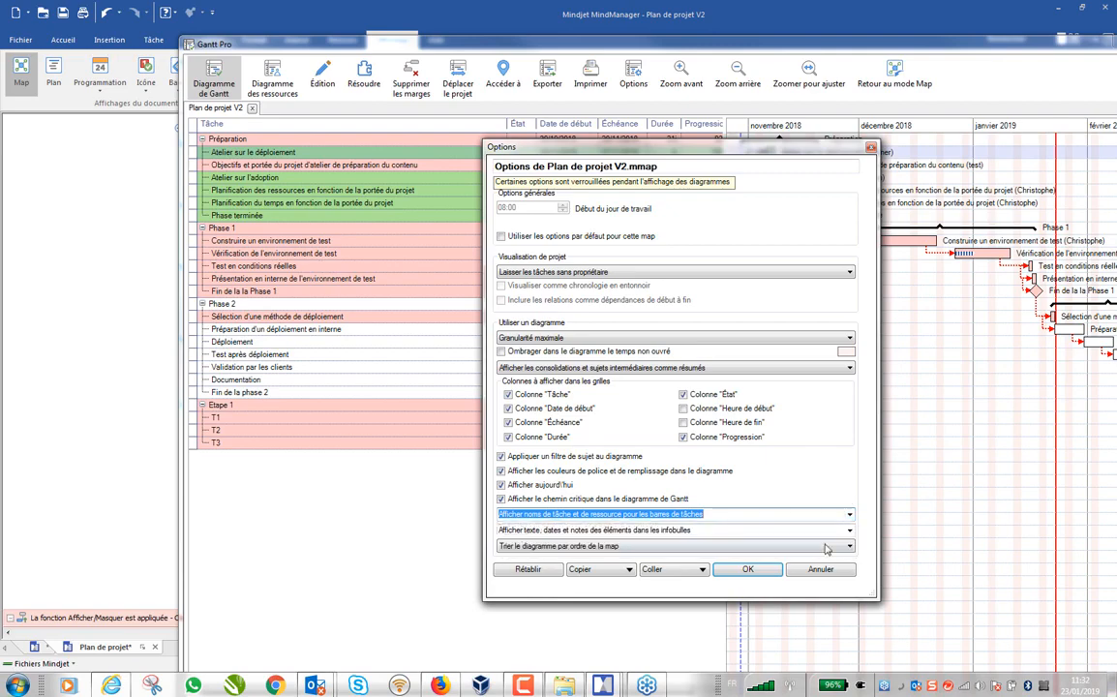
left_click(849, 530)
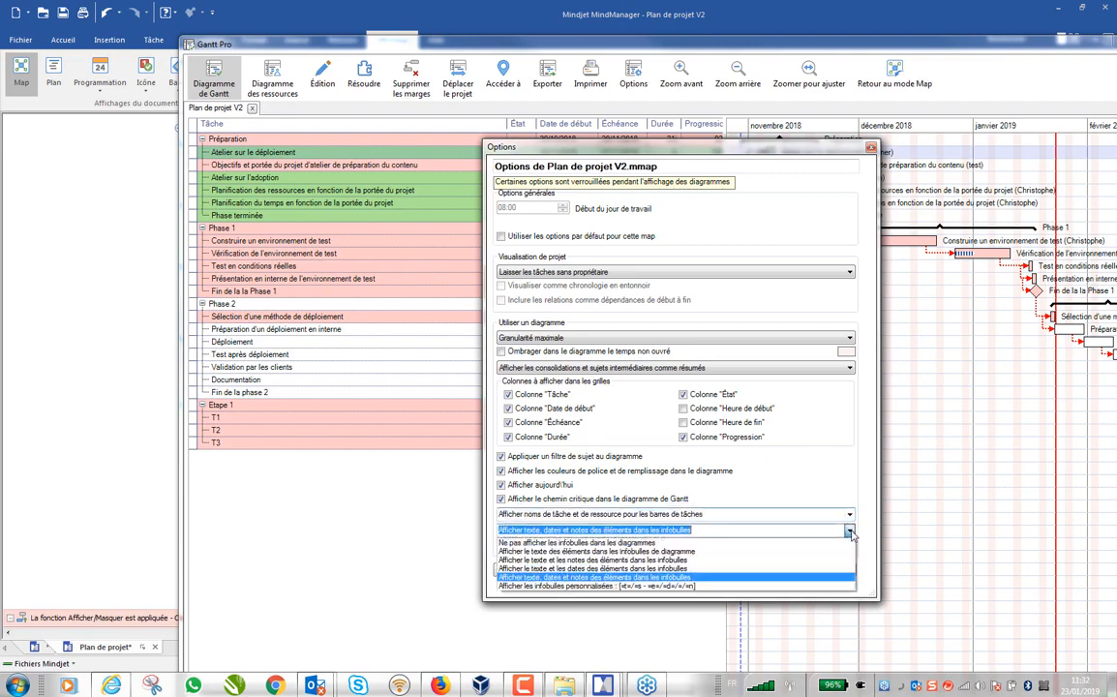
left_click(607, 558)
left_click(753, 571)
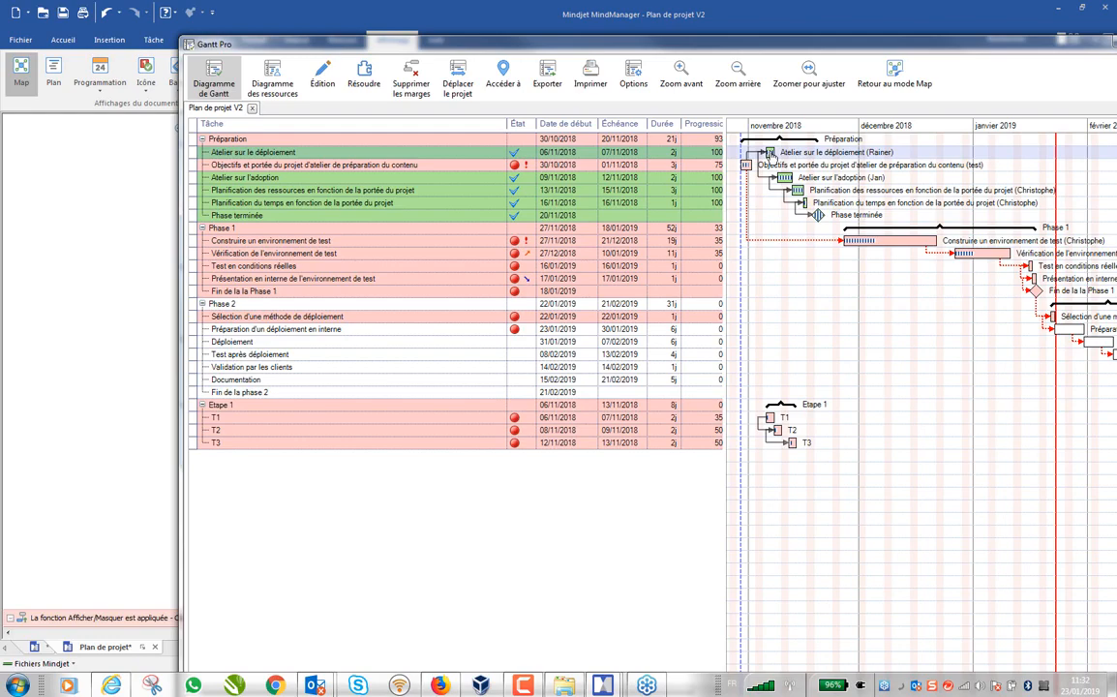
mouse_move(771, 154)
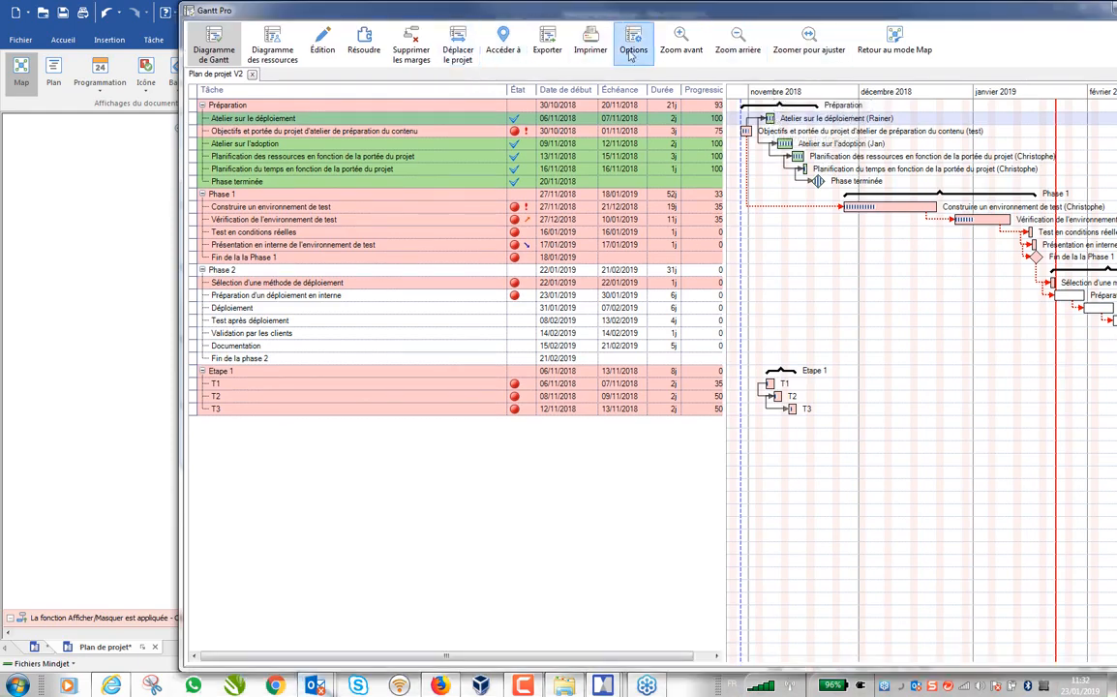
- Switch the chart tooltips to the custom option in the map's Gantt Pro options and replace the format with "«r"
left_click(631, 53)
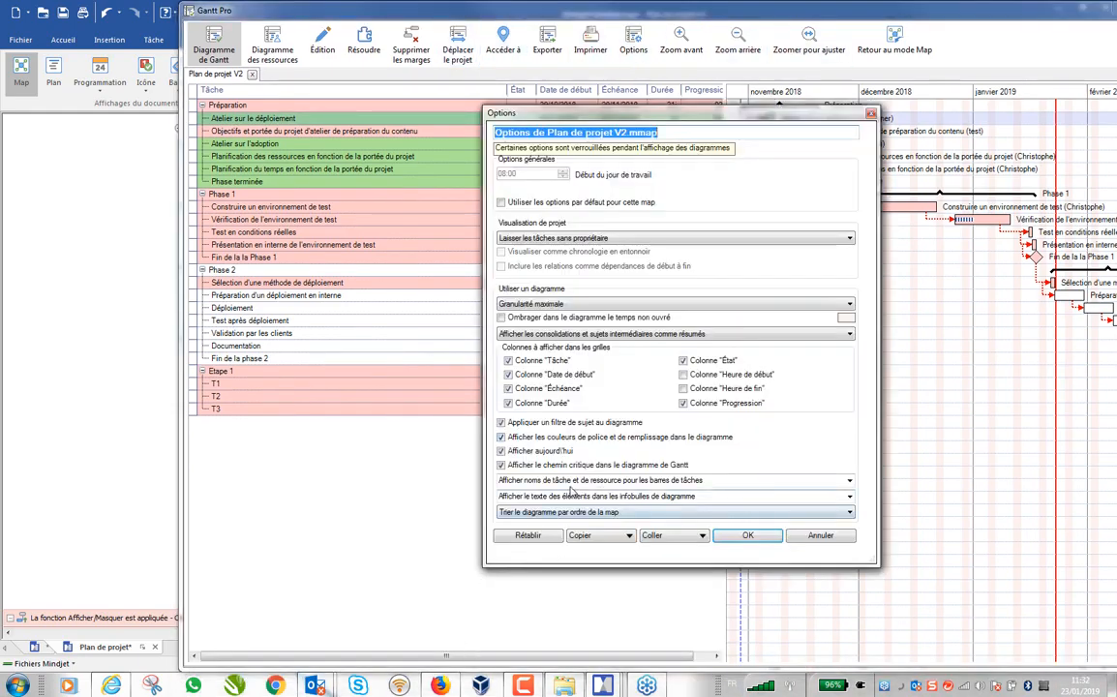
left_click(840, 495)
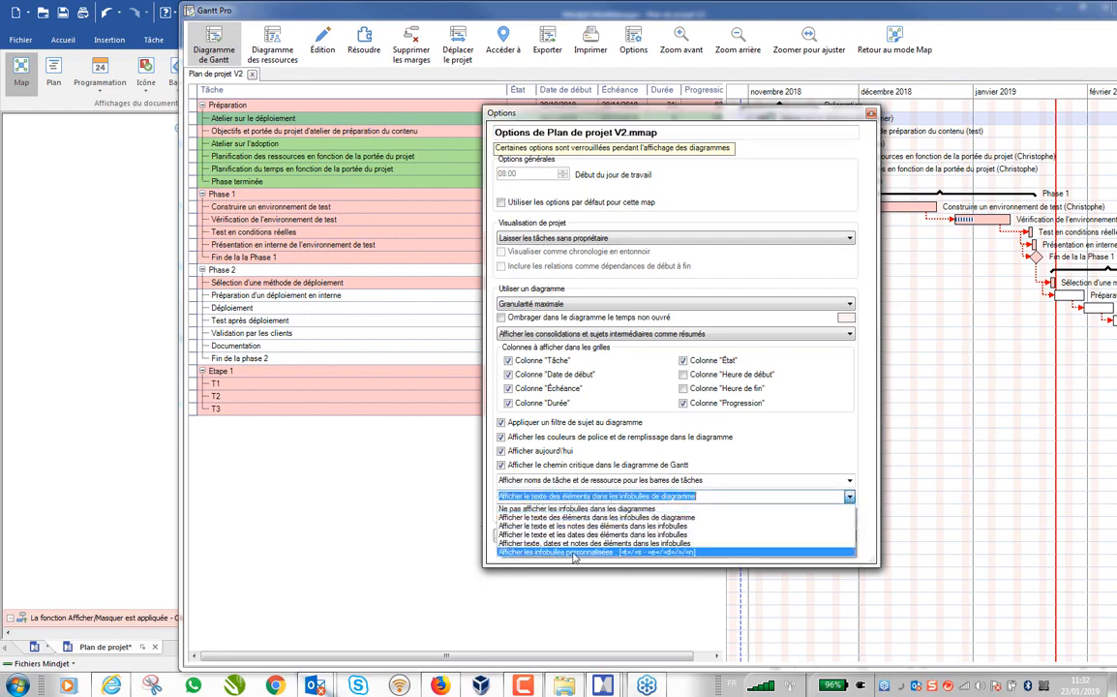
left_click(640, 553)
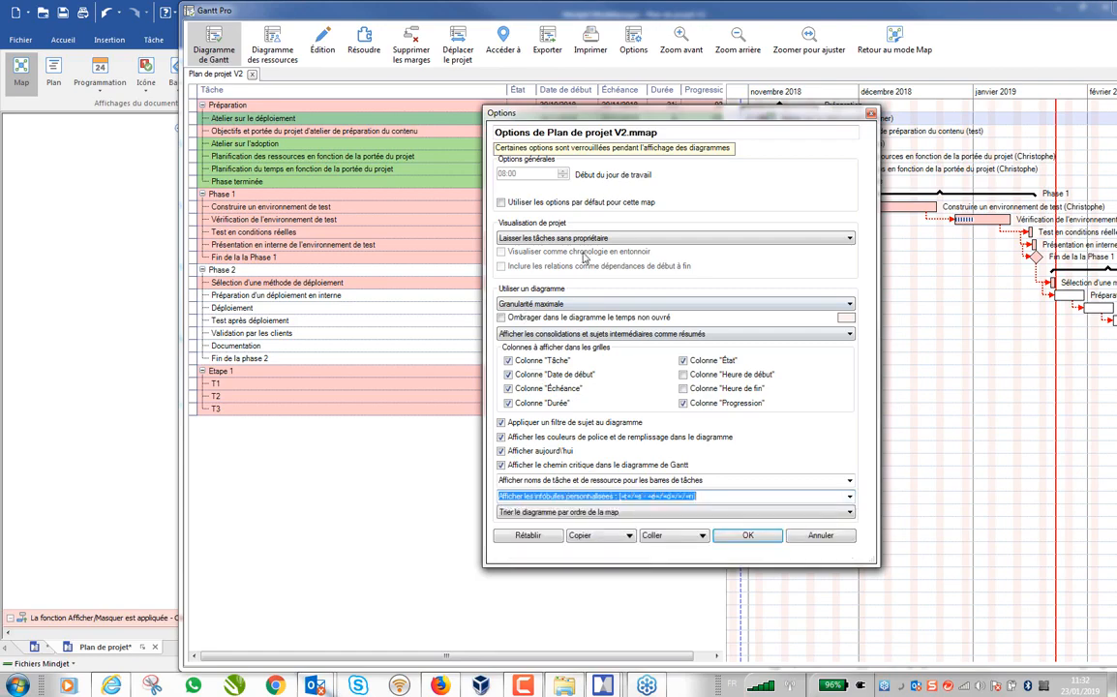
left_click(721, 495)
left_click_drag(721, 494, 336, 519)
type("<")
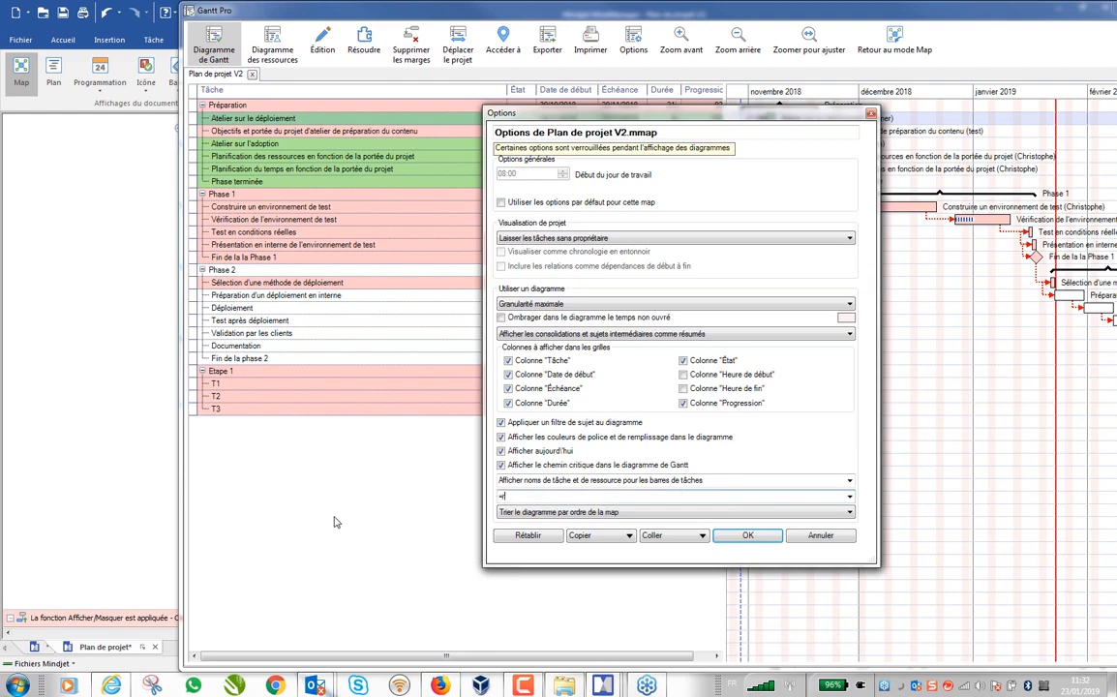
key("Return")
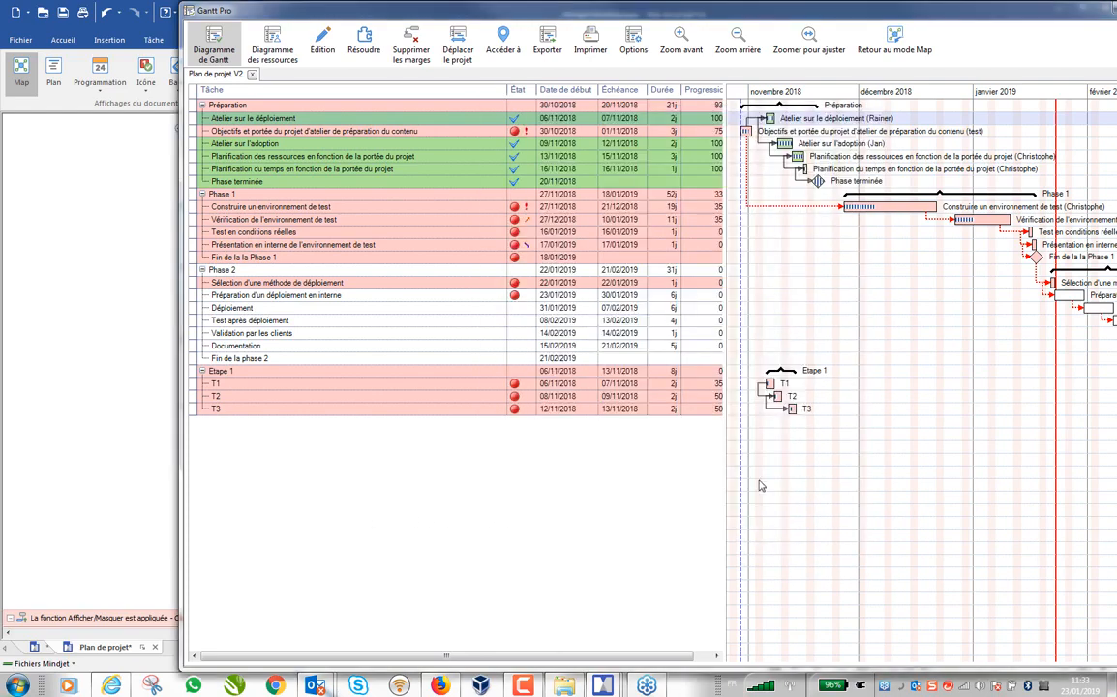
- Check the tooltips on the "Atelier sur le déploiement" and "Phase 1" bars, and maximize the Gantt Pro window
mouse_move(771, 120)
mouse_move(881, 215)
left_click(890, 32)
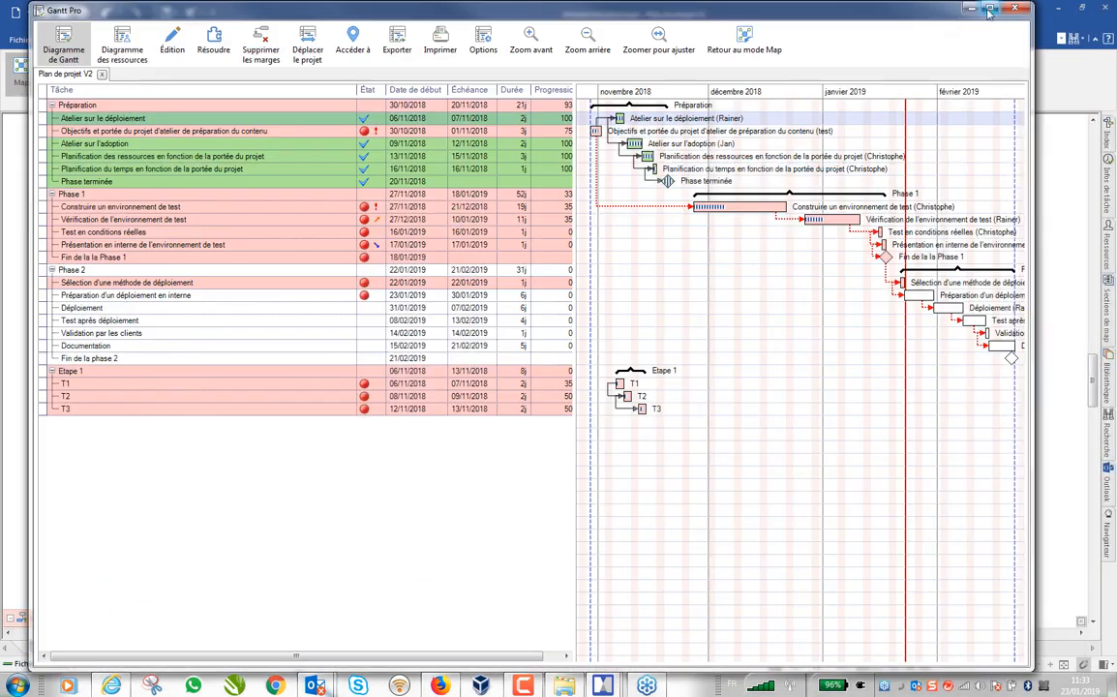
double_click(885, 6)
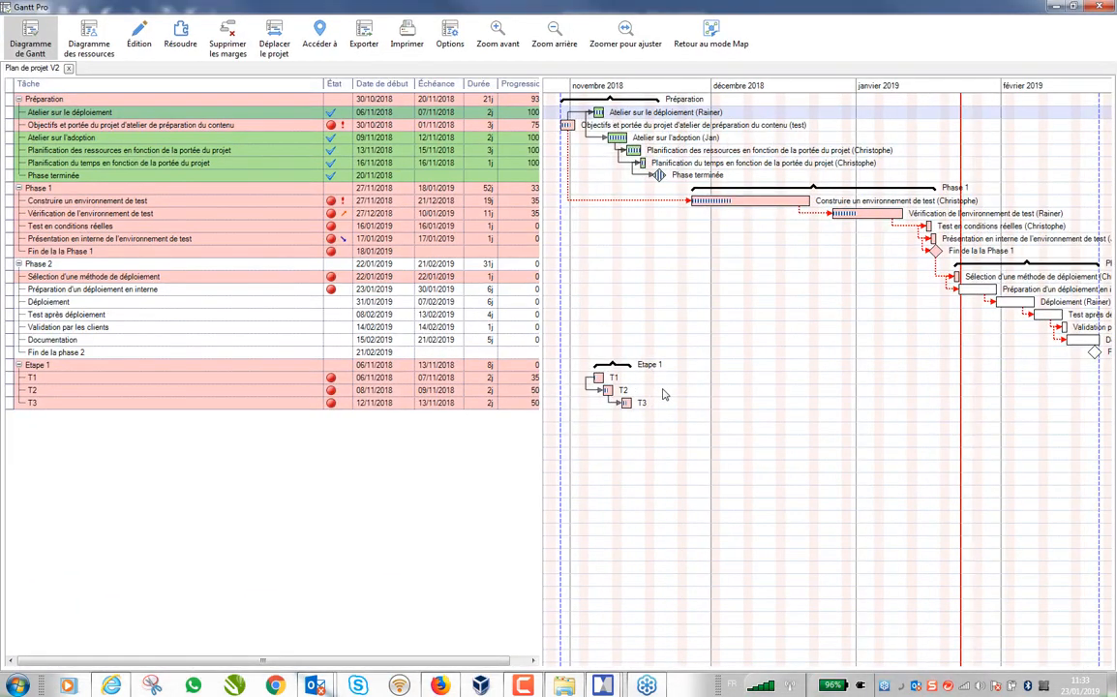
- Try setting the progress of task T1 to 50 in its edit dialog
double_click(600, 380)
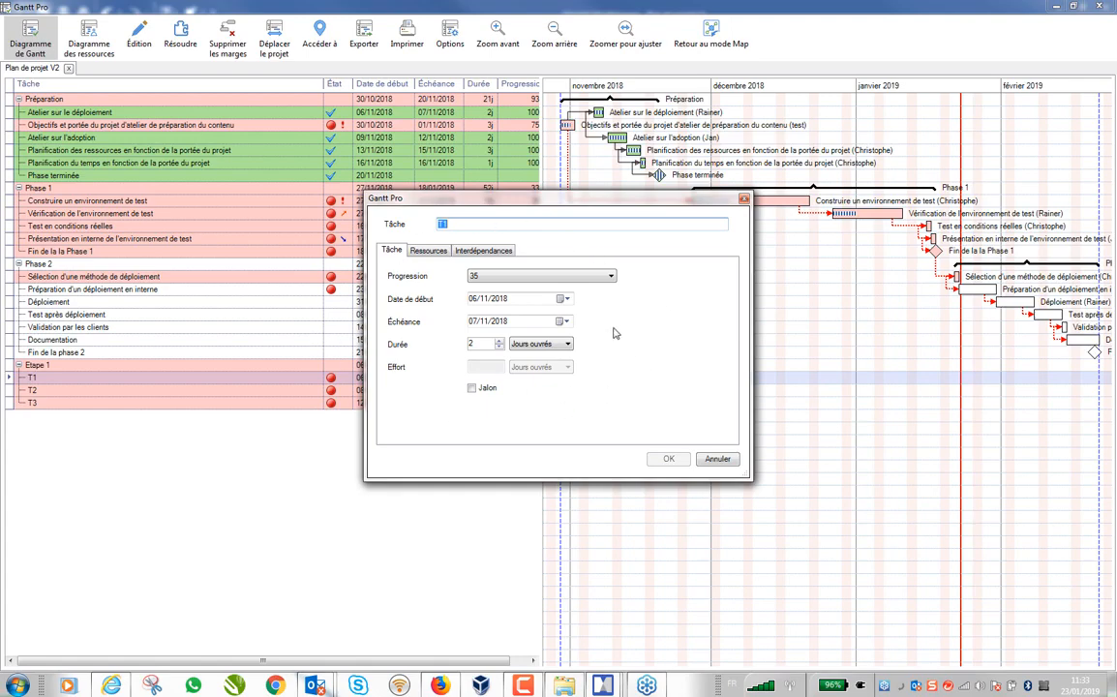
left_click(581, 275)
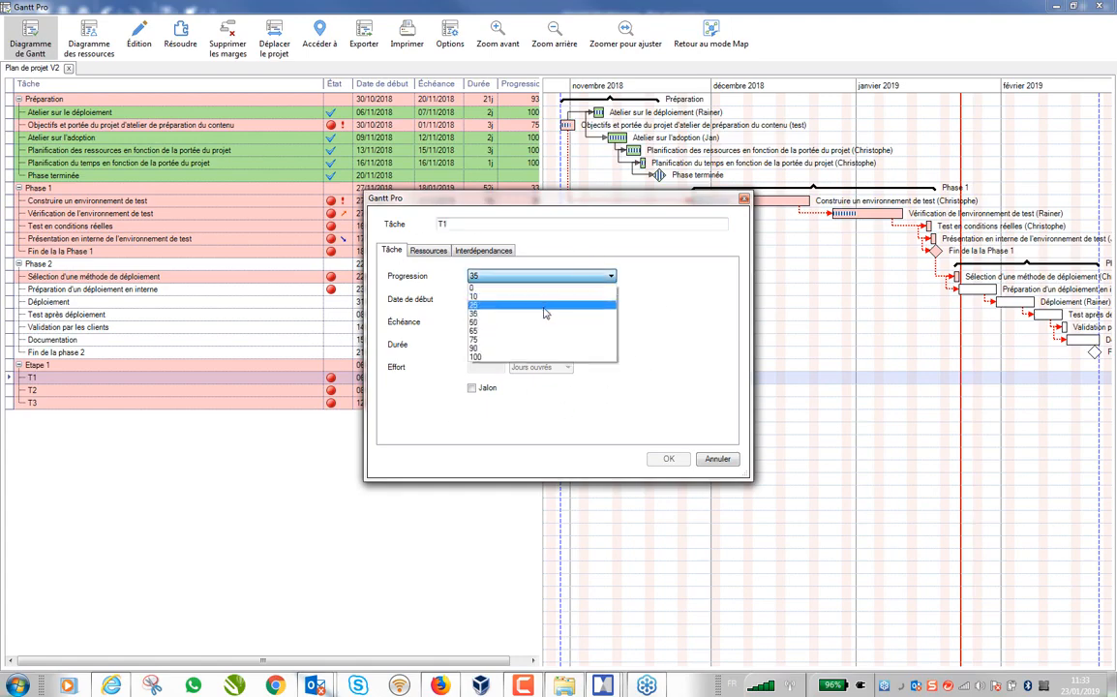
left_click(542, 322)
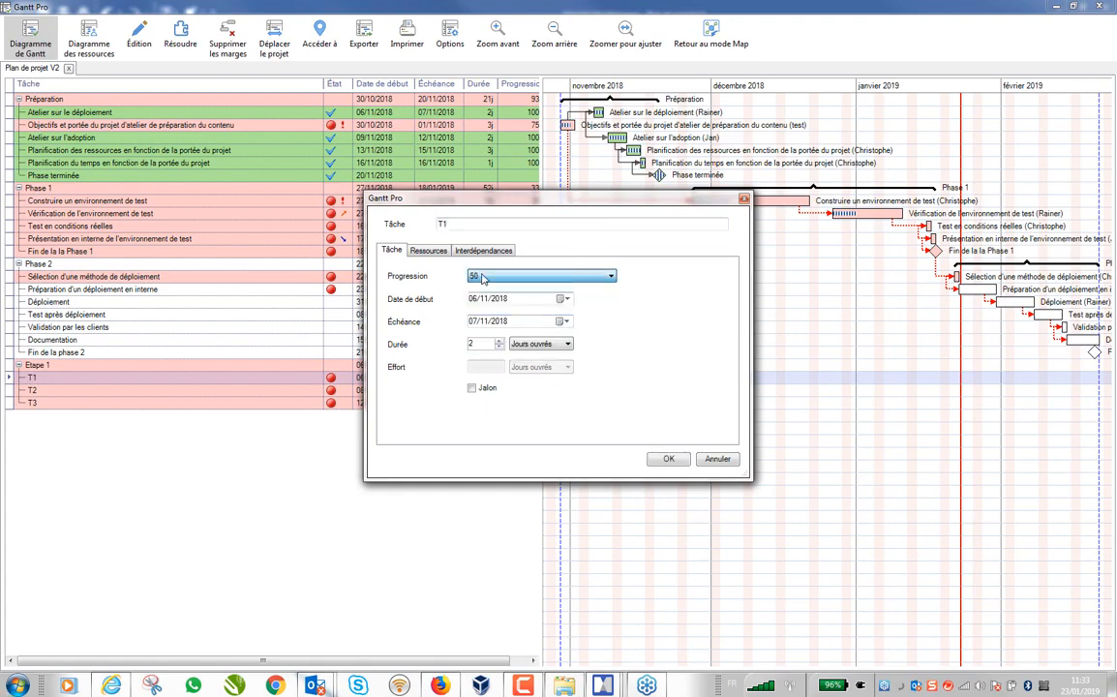
- Try assigning a listed resource to T1 at a 40% workload, view its dependencies, and close the dialog
left_click(431, 254)
left_click(606, 290)
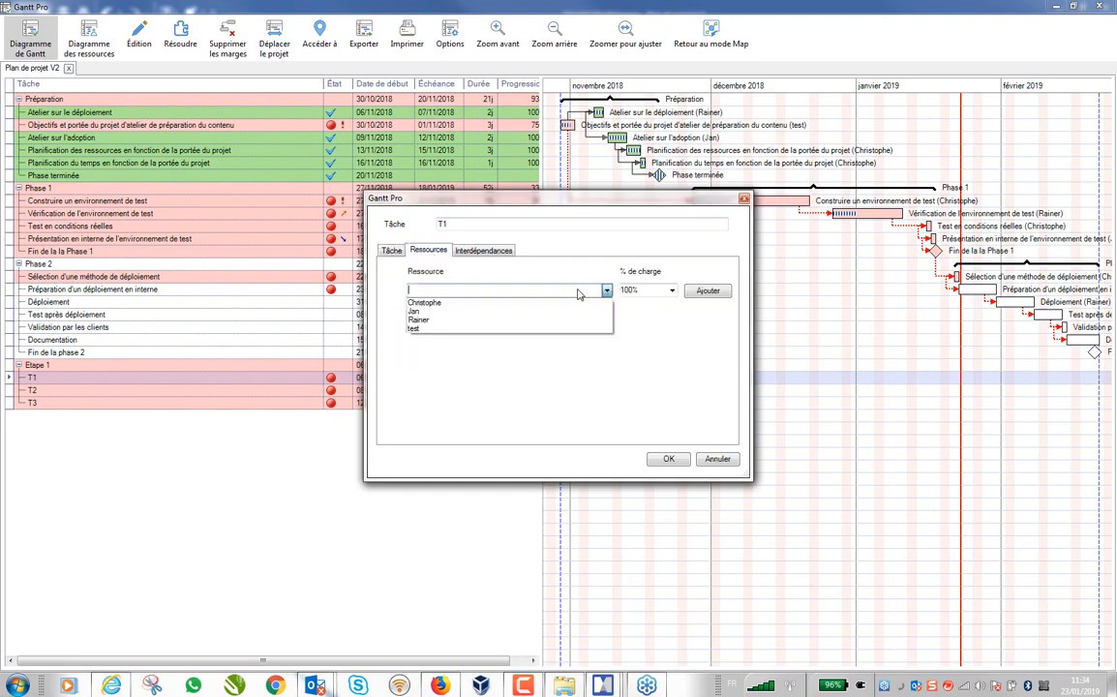
left_click(481, 302)
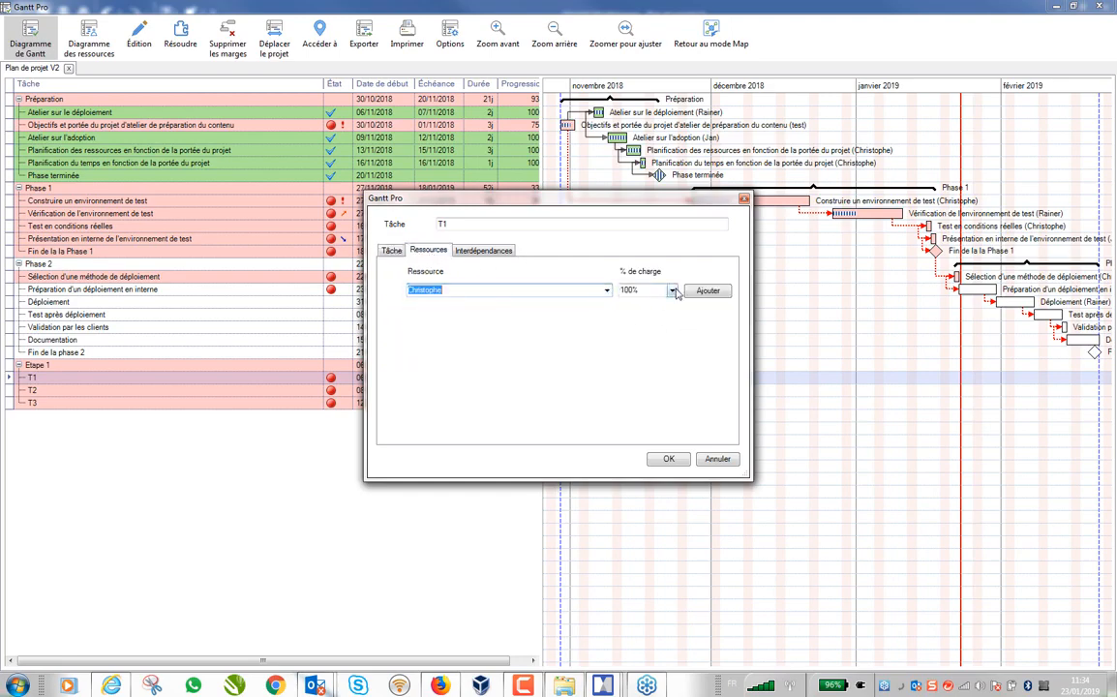
left_click(673, 290)
left_click(646, 347)
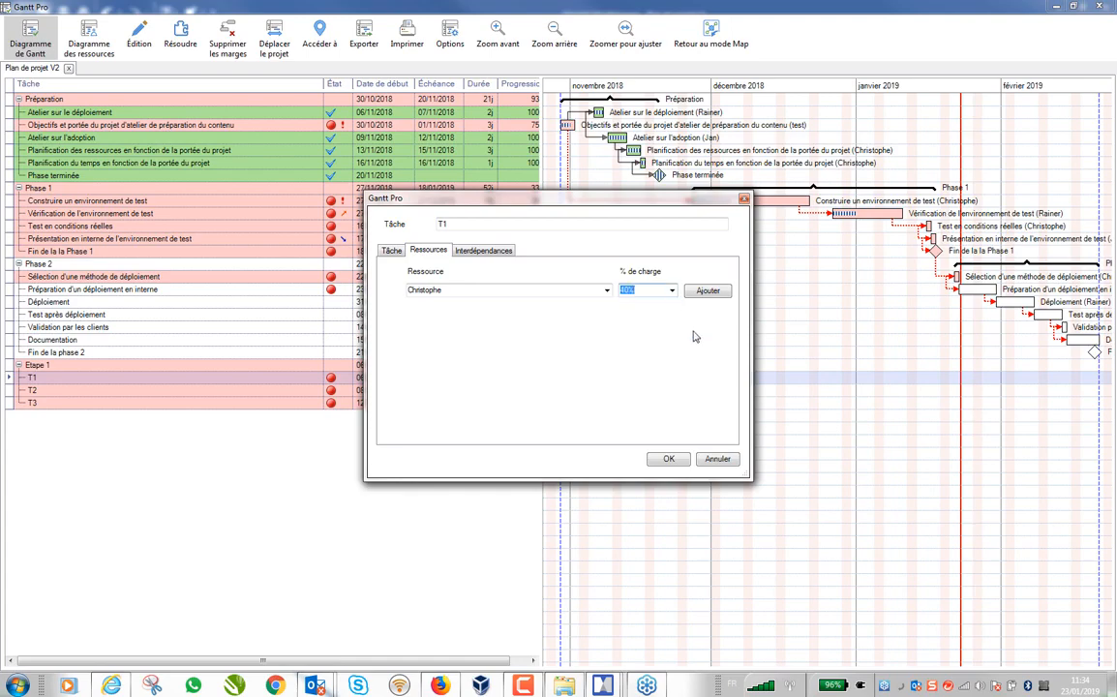
left_click(487, 251)
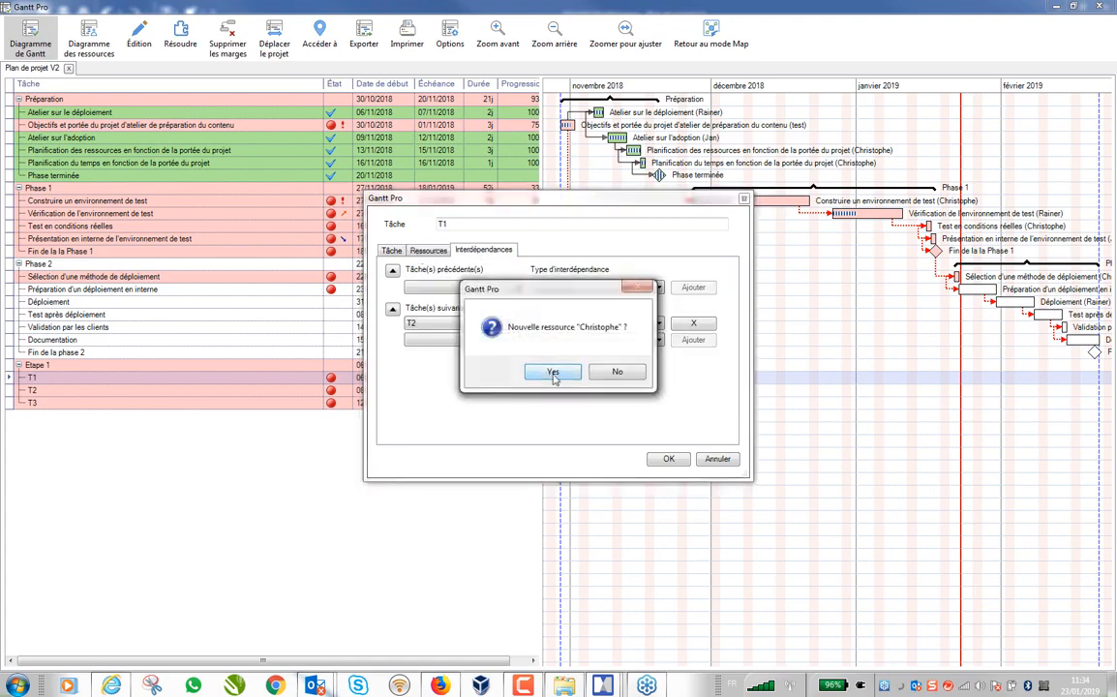
left_click(552, 373)
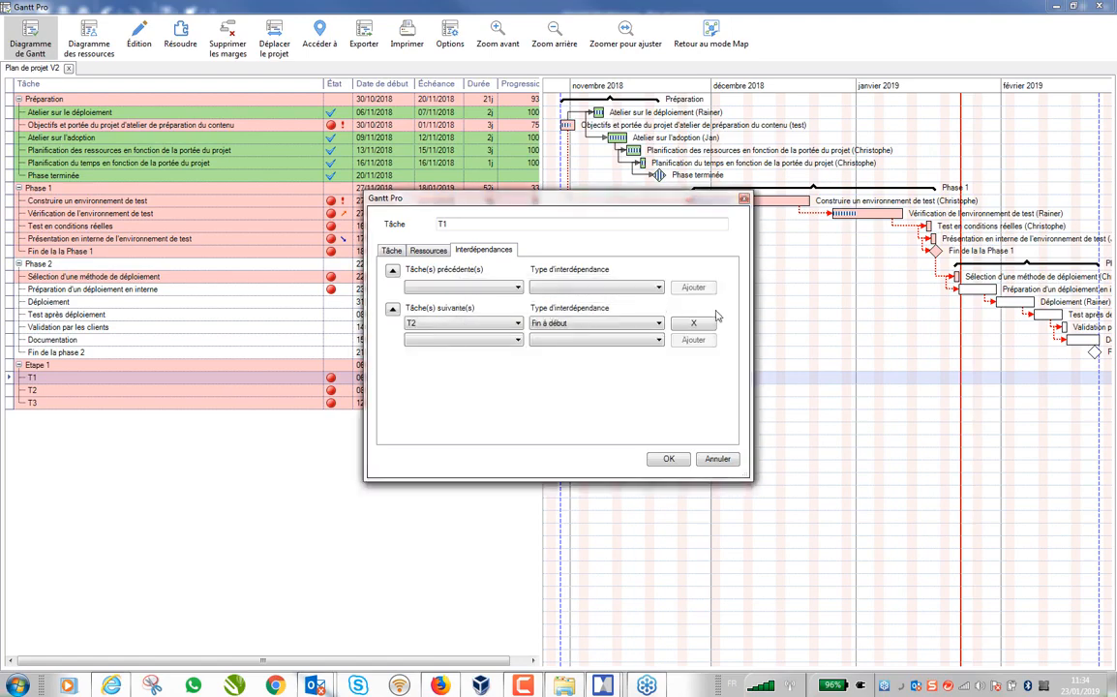
left_click(664, 459)
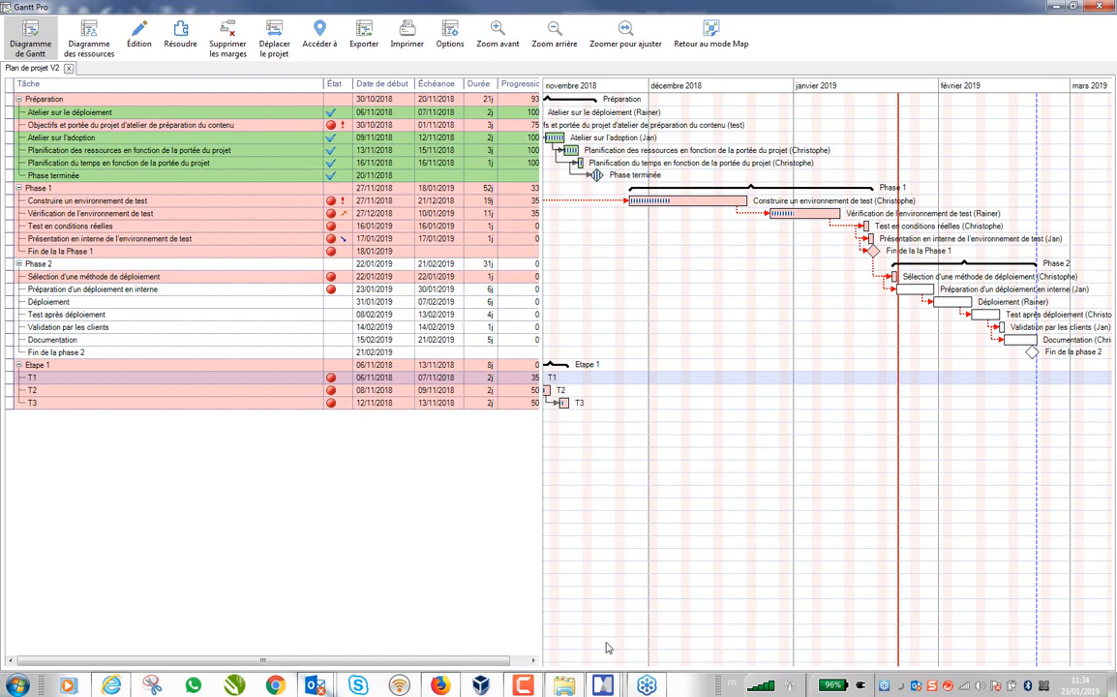
- Insert a subtask named T1.1 under task T1 in the Gantt chart and set its progress to 50
left_click_drag(659, 519, 801, 515)
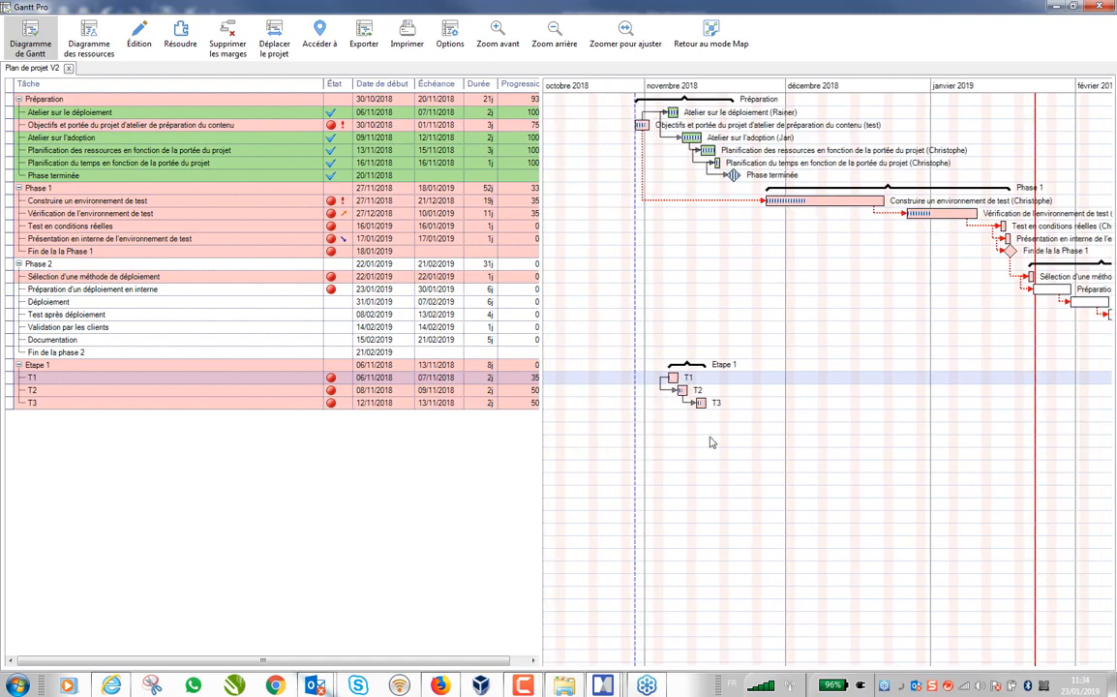
right_click(674, 379)
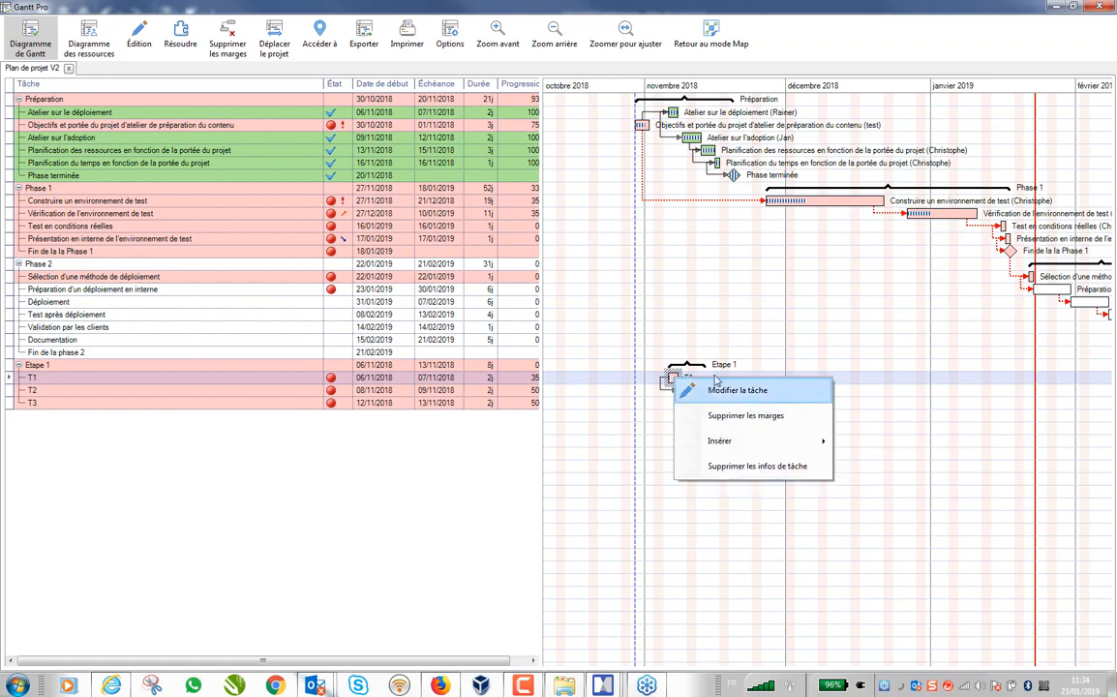
mouse_move(792, 442)
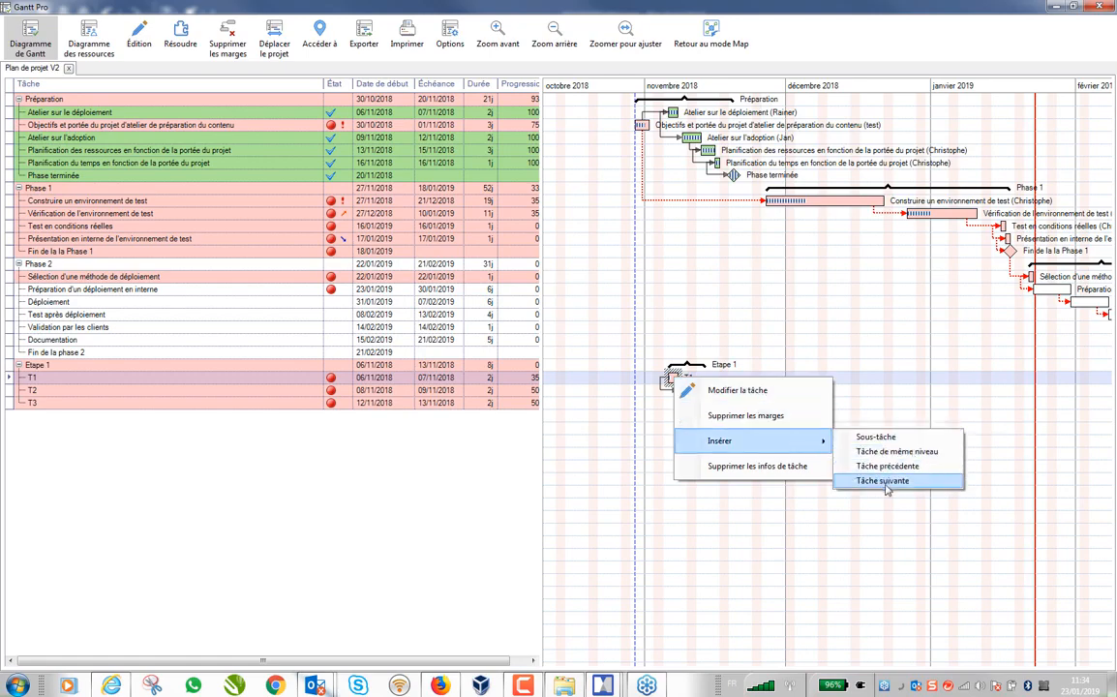
left_click(874, 437)
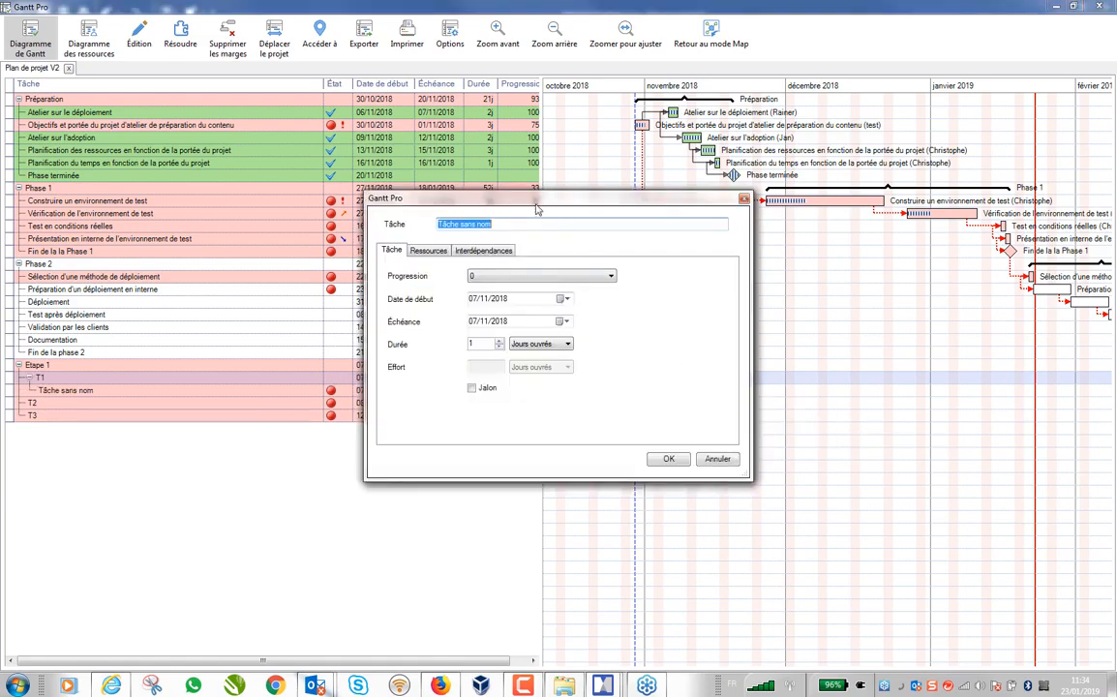
left_click_drag(536, 203, 351, 241)
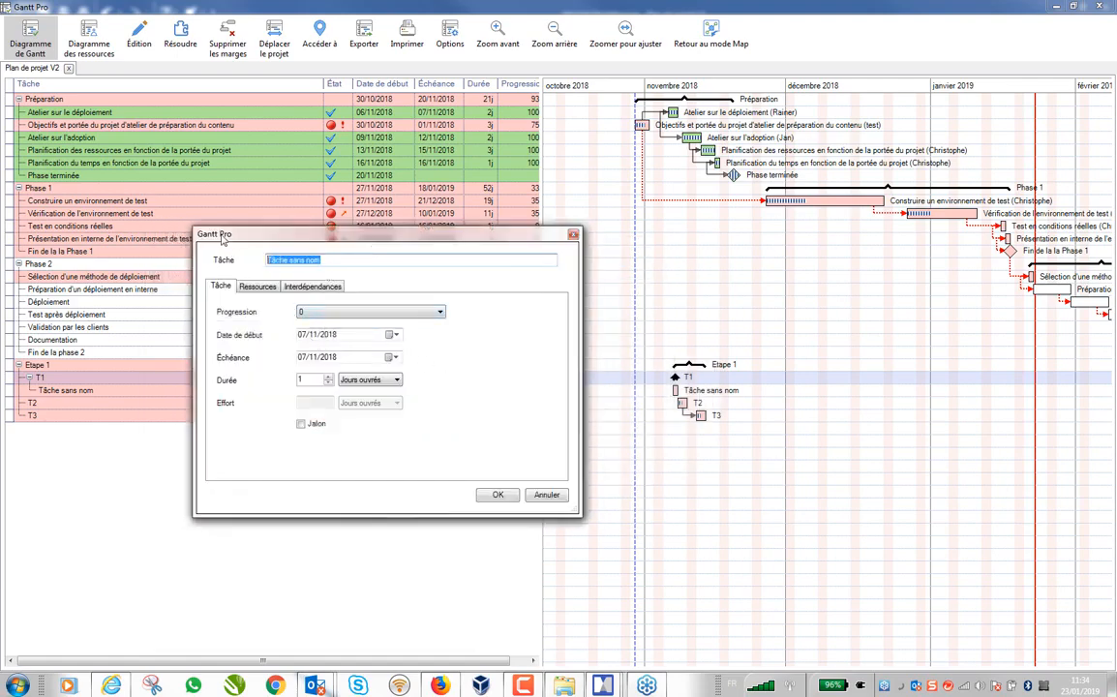
type("T1.1")
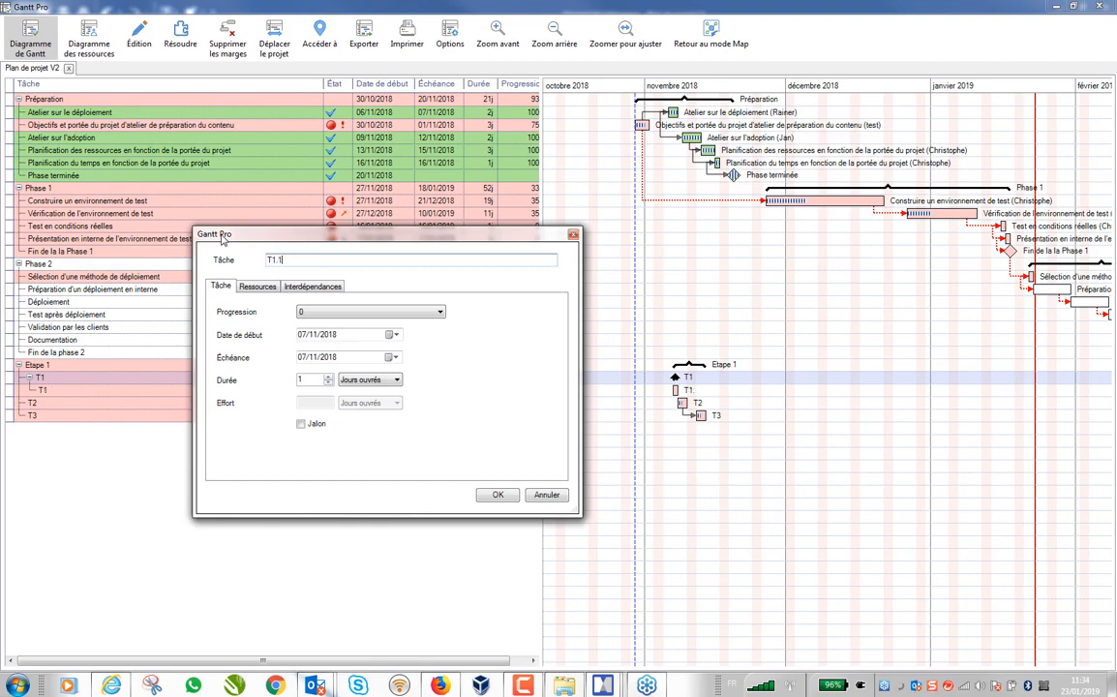
left_click(439, 311)
left_click(319, 359)
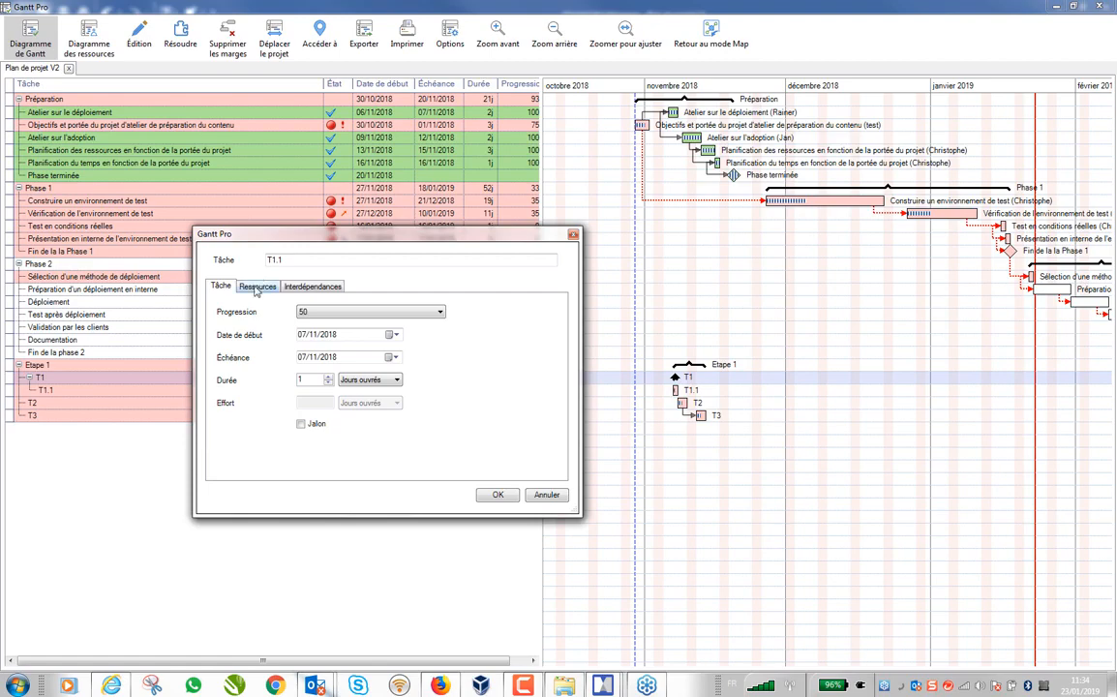
- Assign the third listed resource to subtask T1.1, confirm the task details, and select its bar in the chart
left_click(260, 289)
left_click(436, 327)
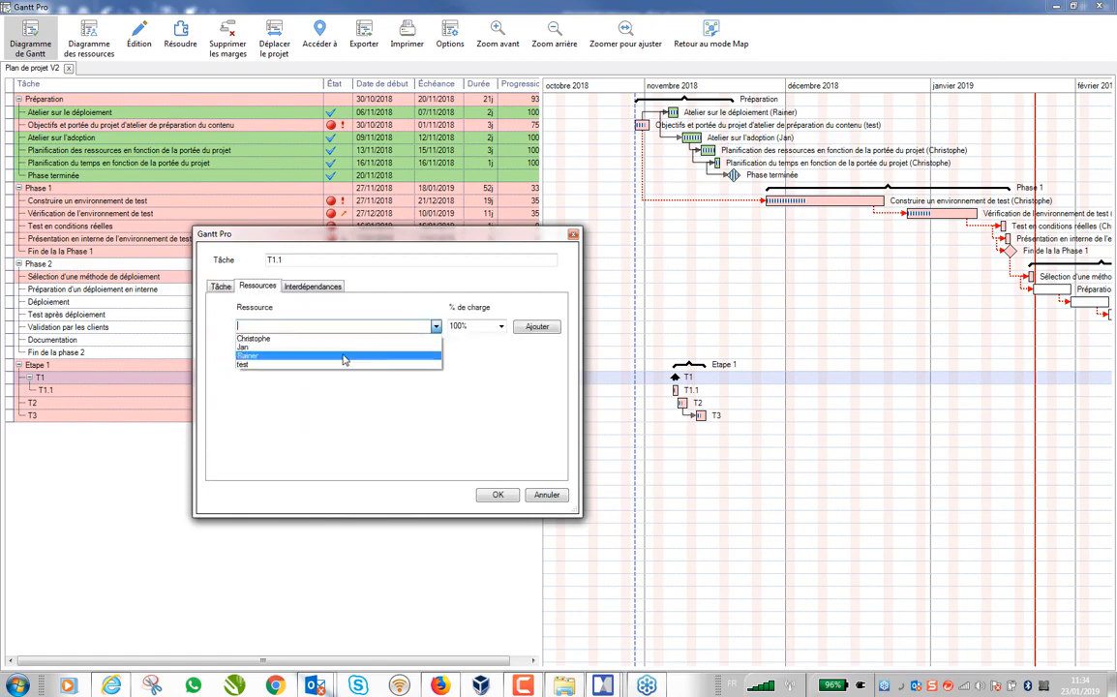
left_click(248, 355)
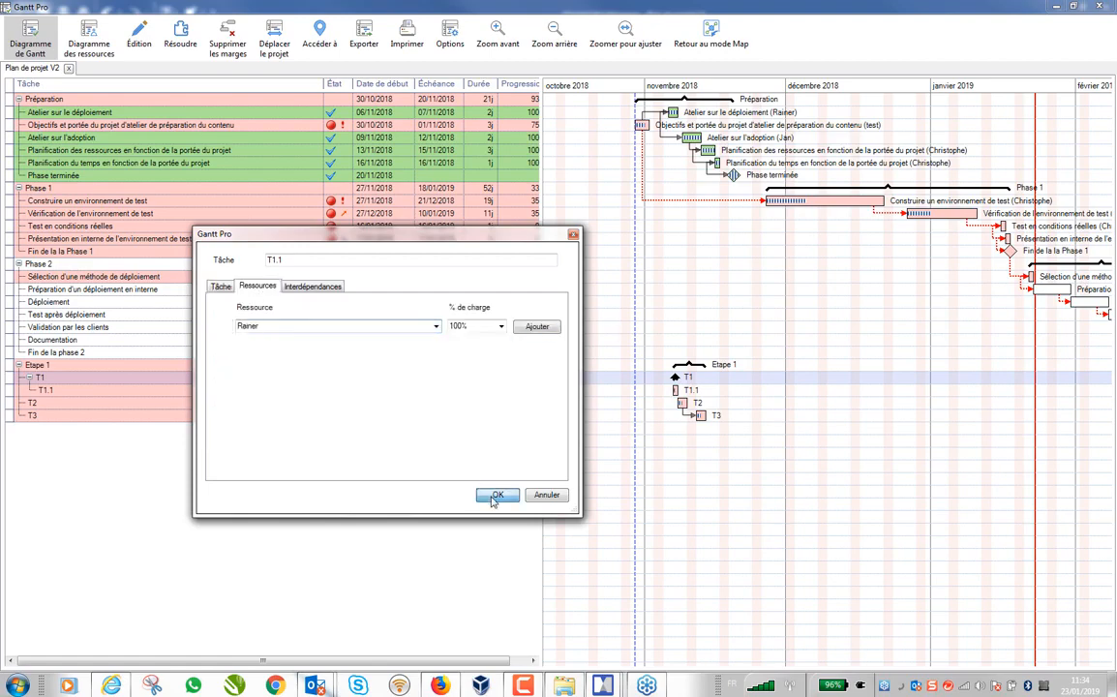
left_click(495, 496)
left_click(335, 407)
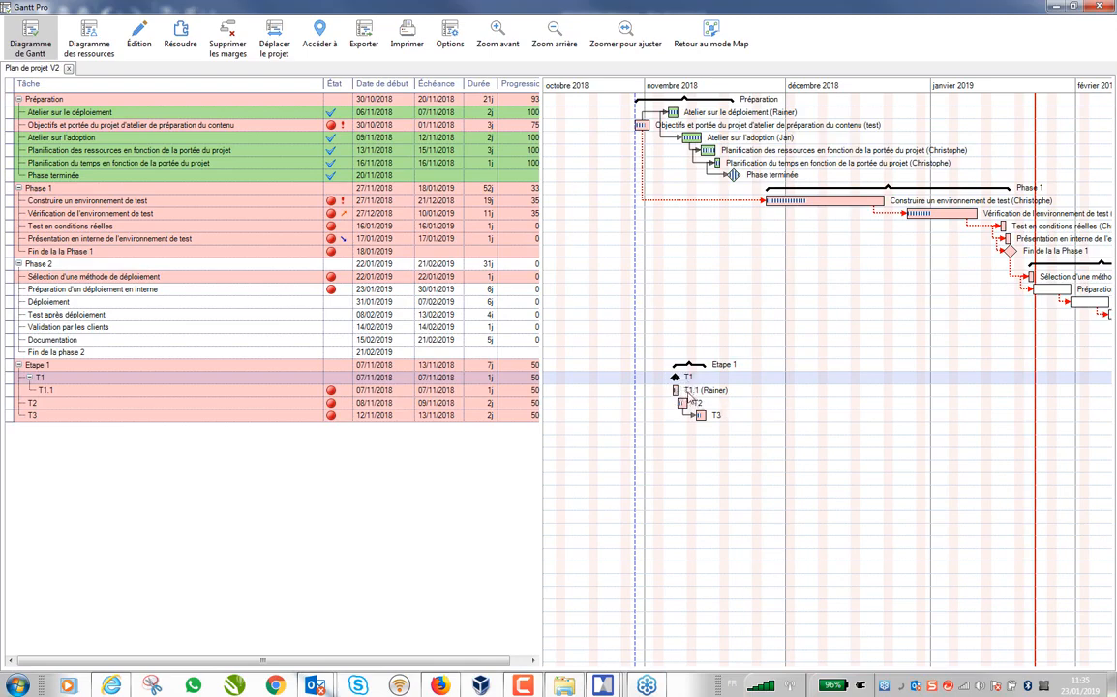
left_click(676, 390)
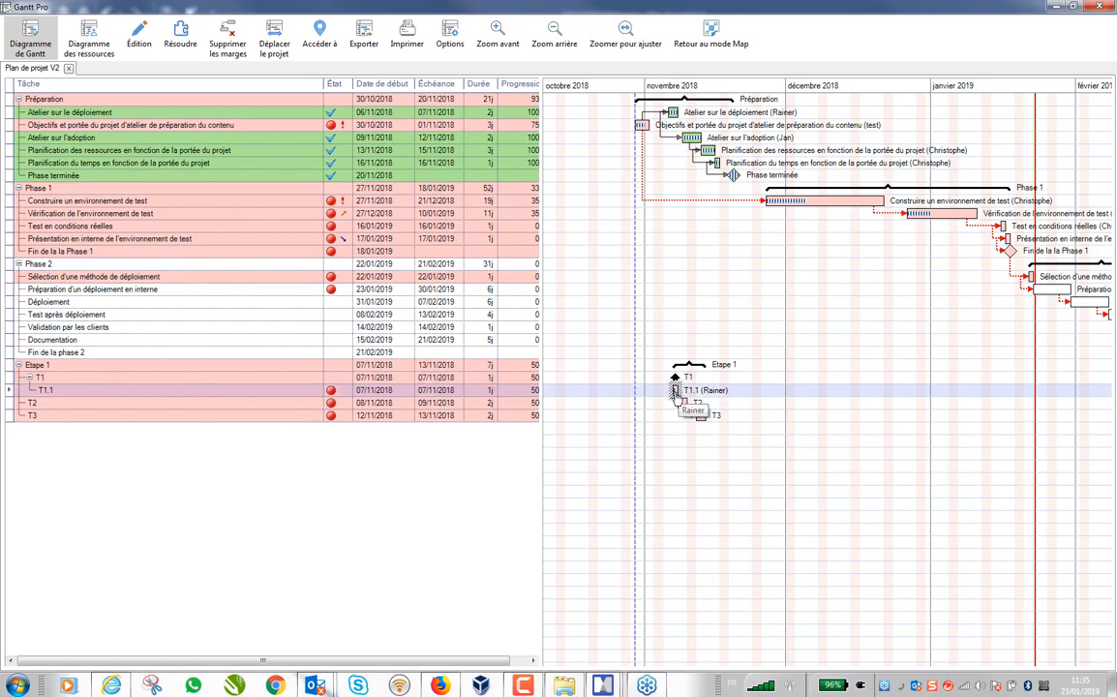
- Insert a task named "T1.2" at the same level as task T1.1 under T1
right_click(676, 390)
mouse_move(717, 456)
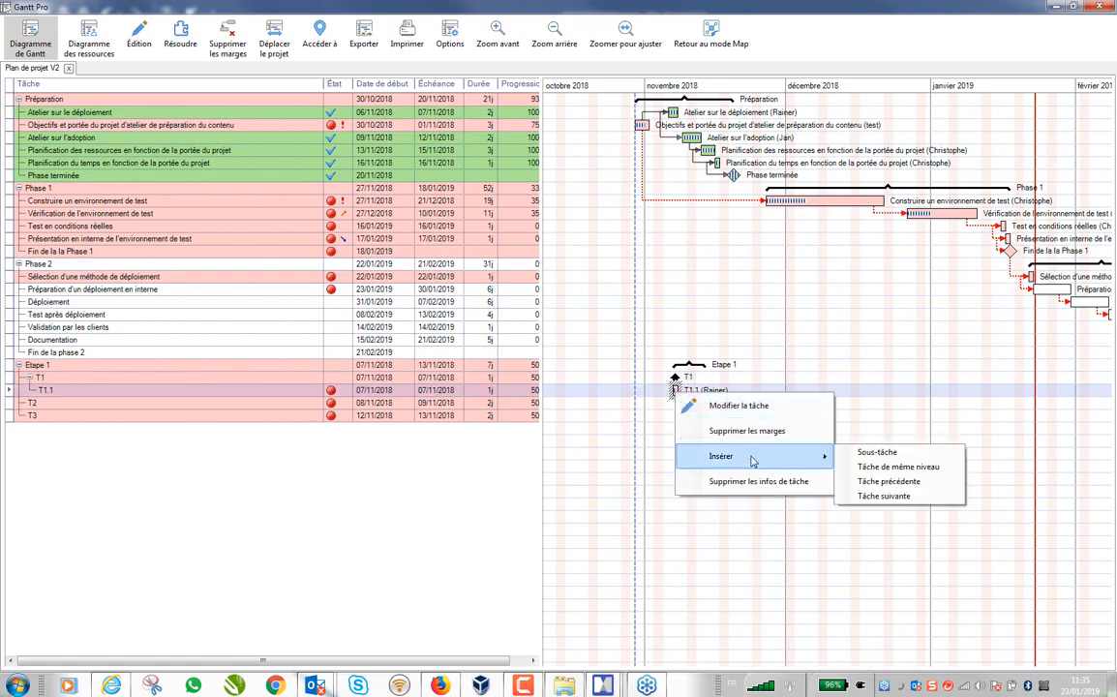
left_click(895, 467)
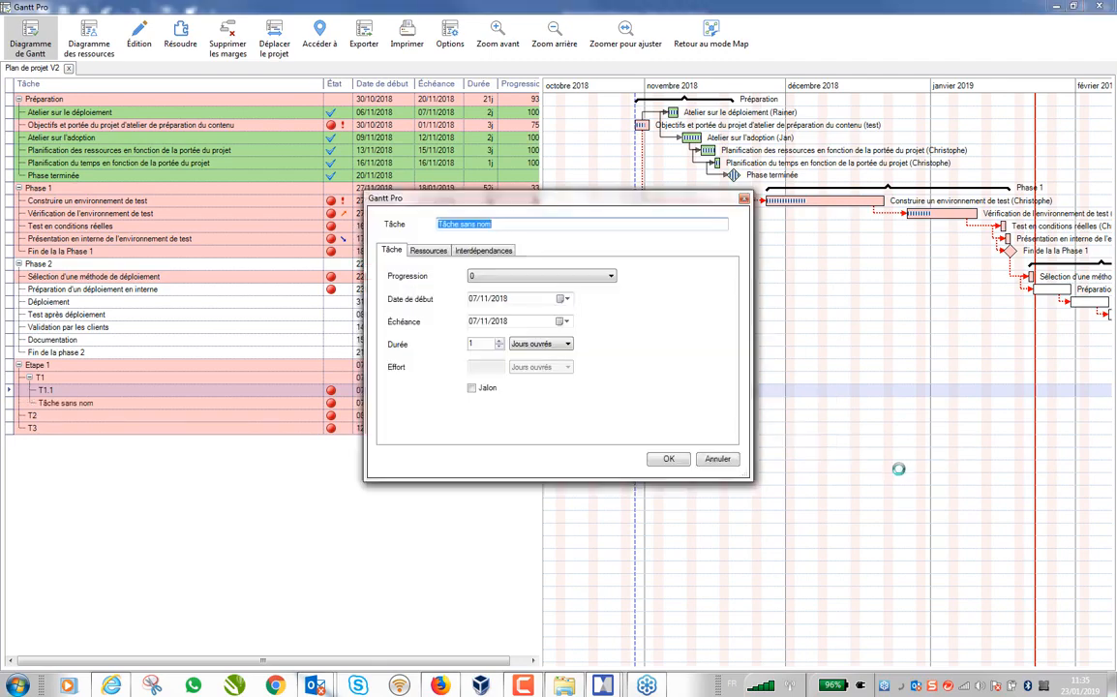
type("T1.2")
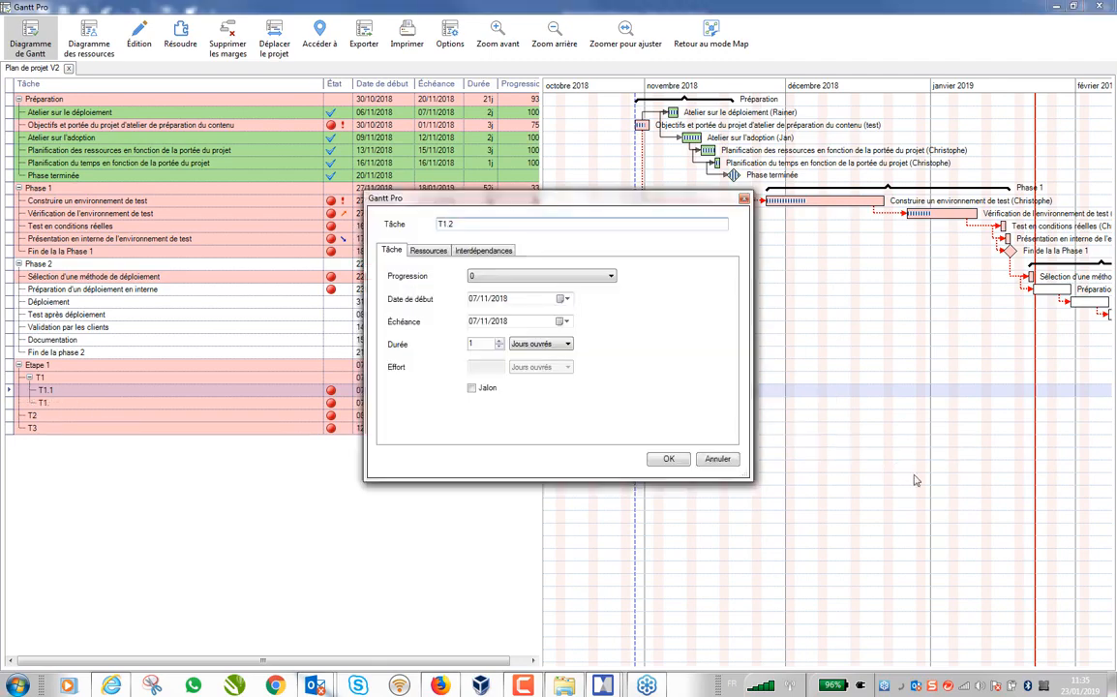
left_click(669, 460)
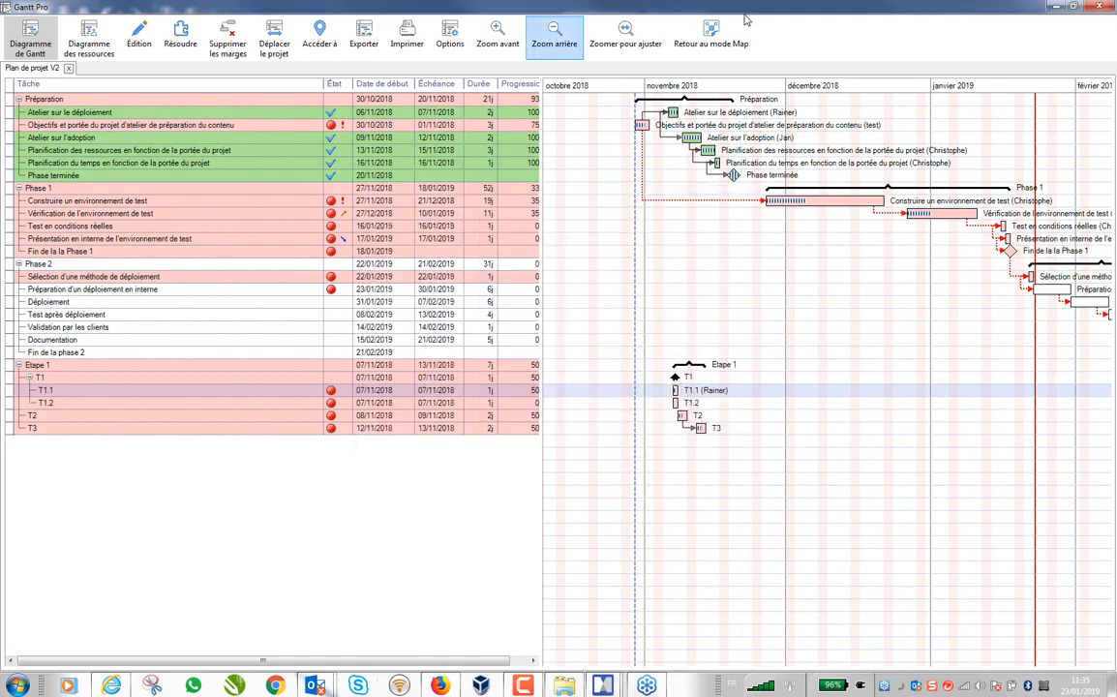
- Return from the Gantt view to the project map and review the Etape 1 branch with its T1 subtasks
left_click(707, 31)
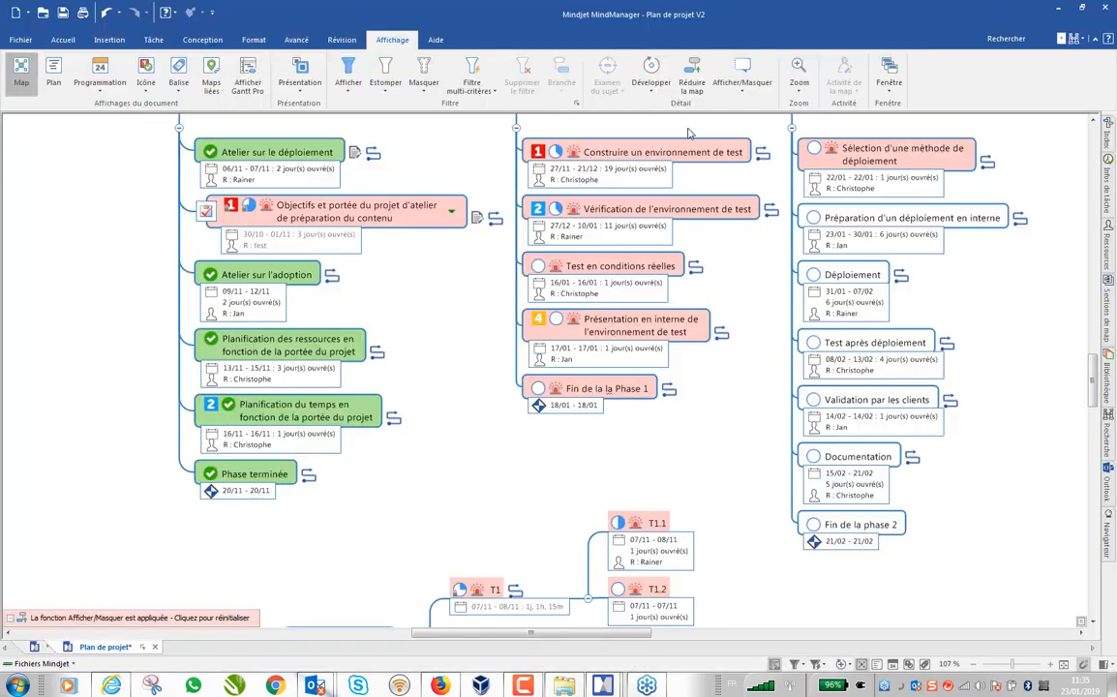
scroll(581, 522, "down", 3)
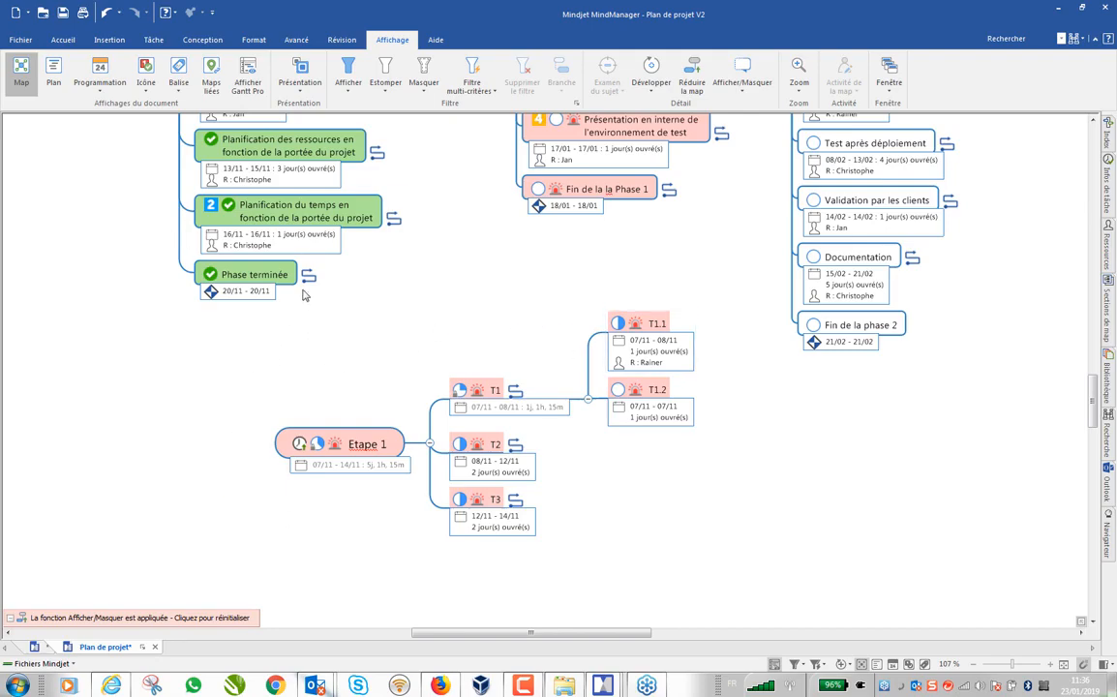
scroll(367, 267, "up", 5)
scroll(411, 295, "down", 3)
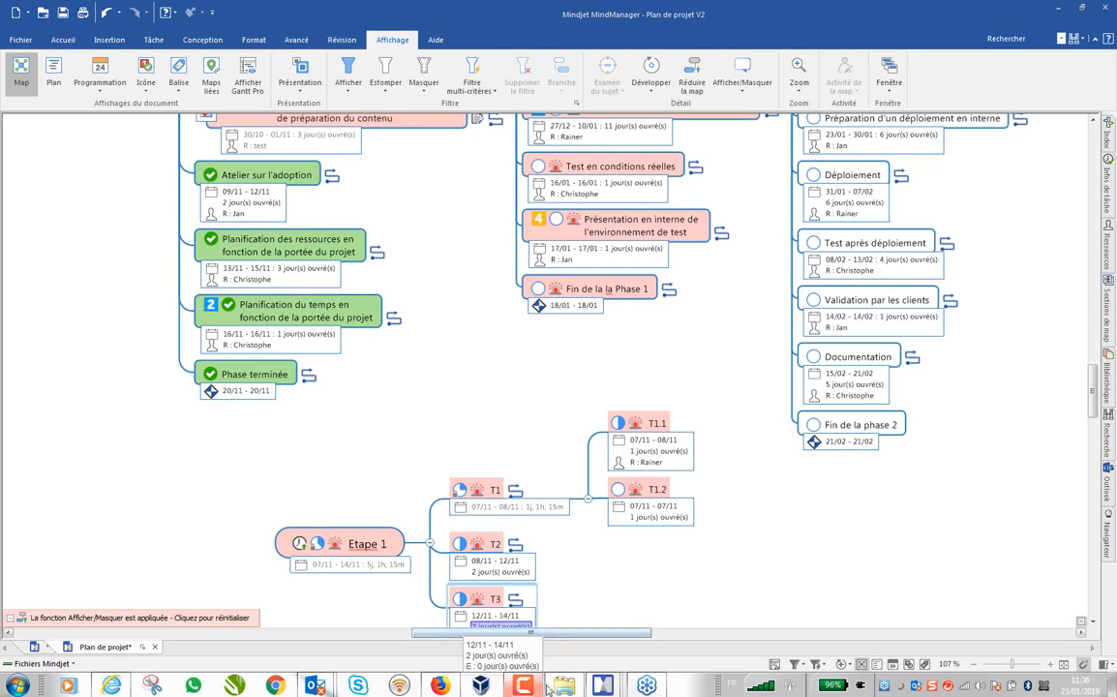
- Open a new Windows Explorer window and go to the DATA (D:) drive
mouse_move(566, 689)
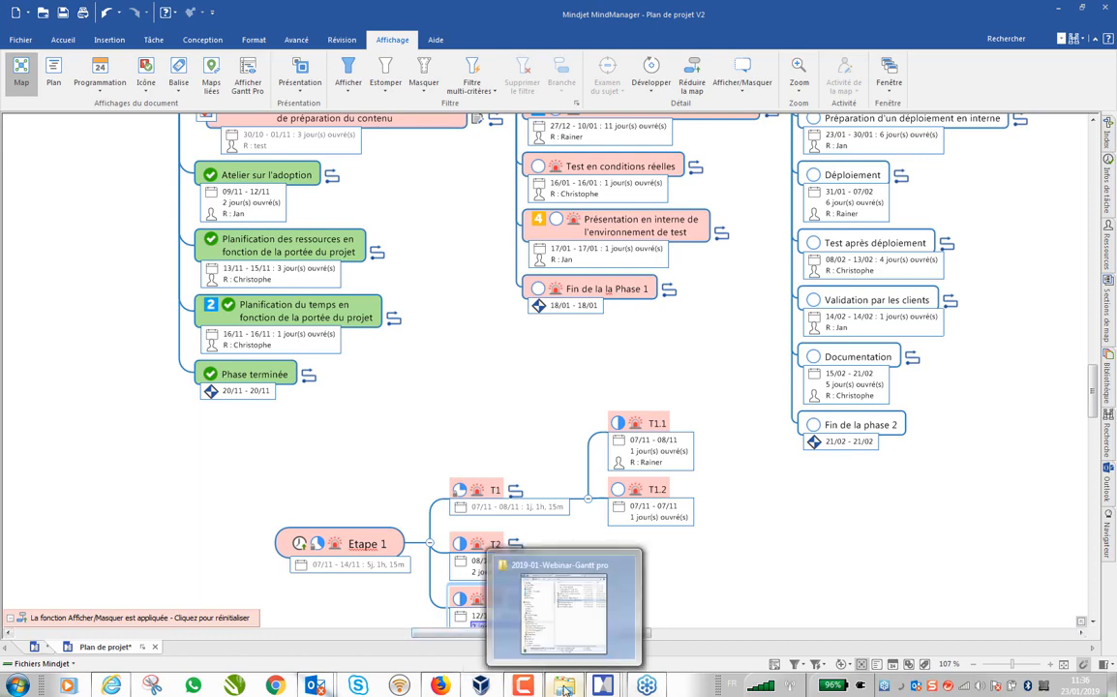
right_click(566, 689)
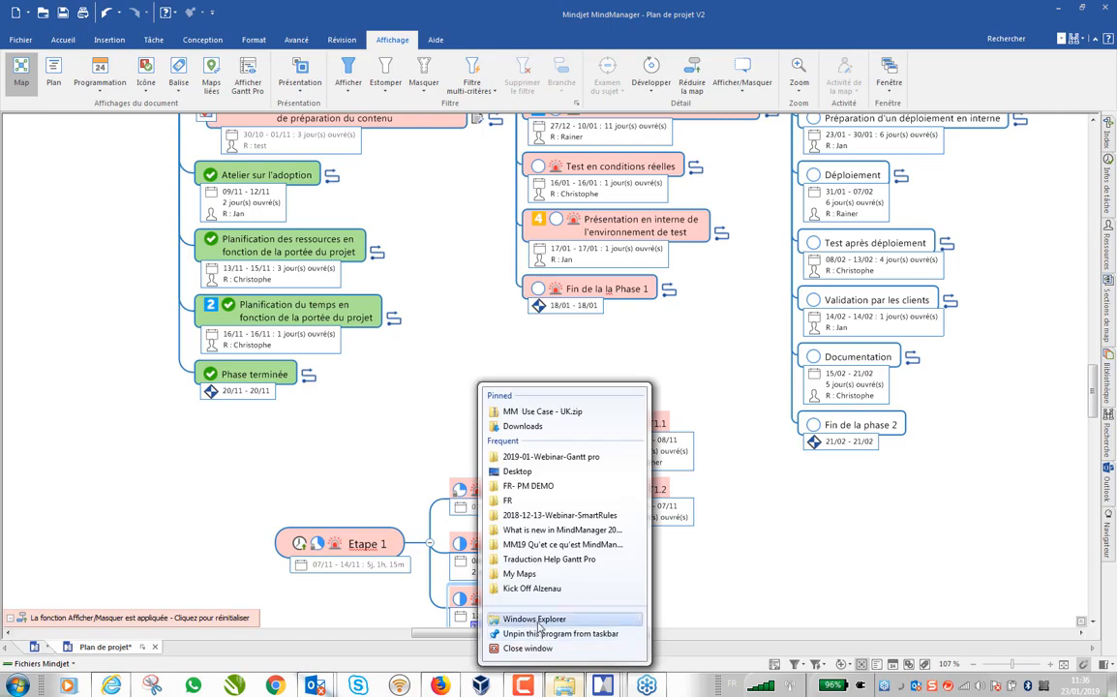
left_click(568, 612)
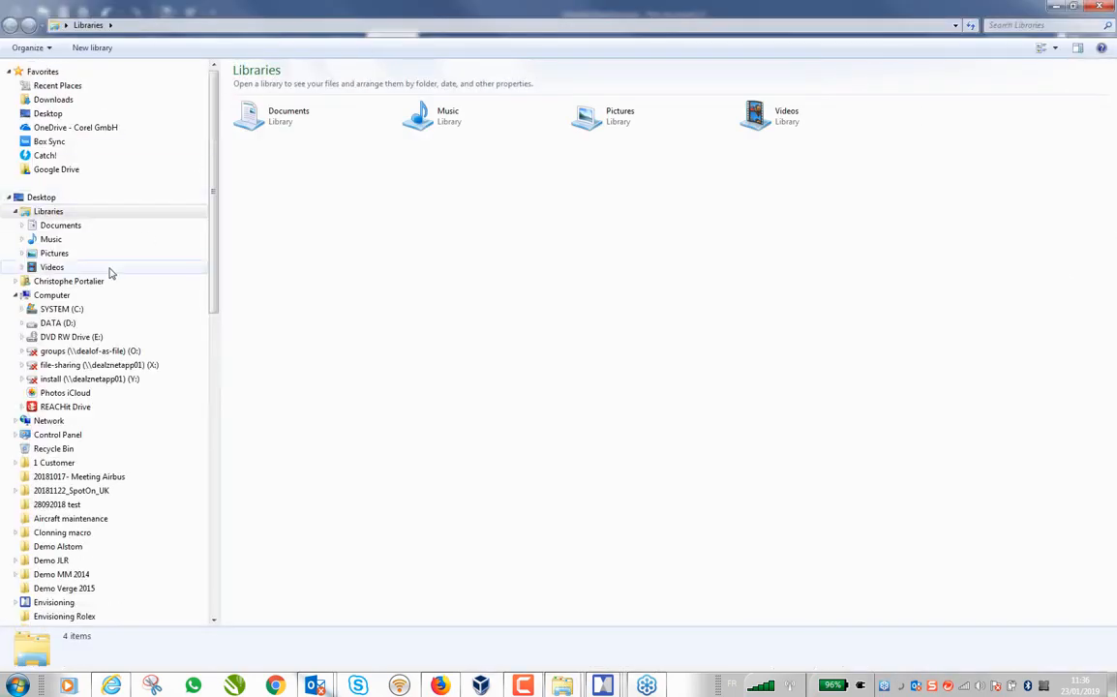
left_click(40, 197)
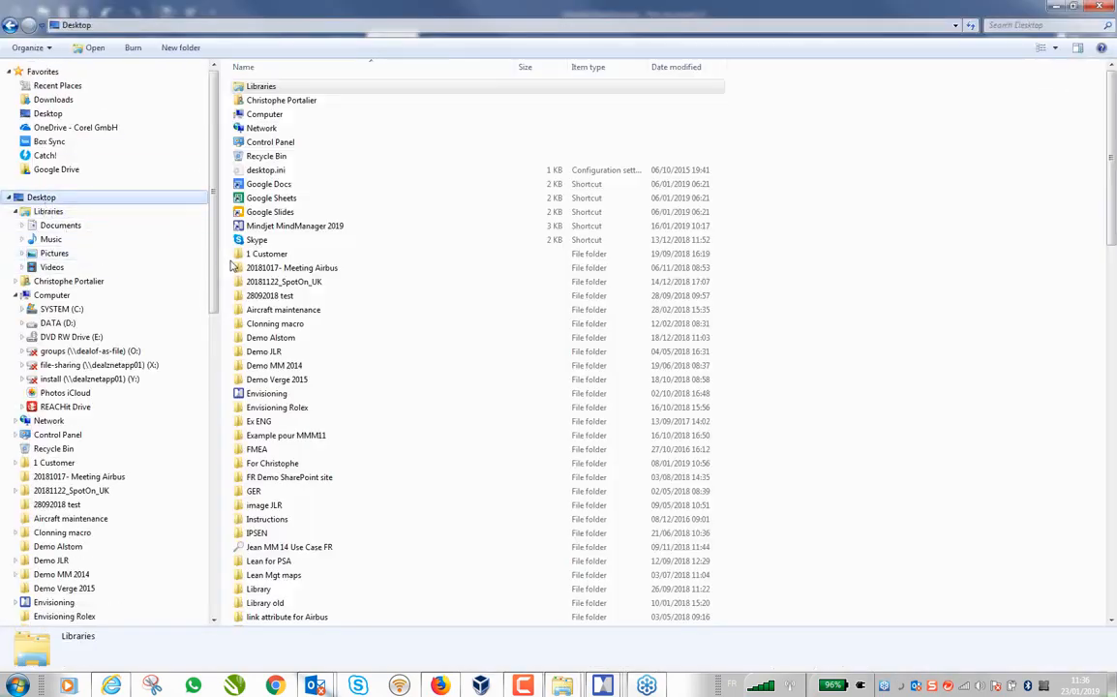
left_click(54, 325)
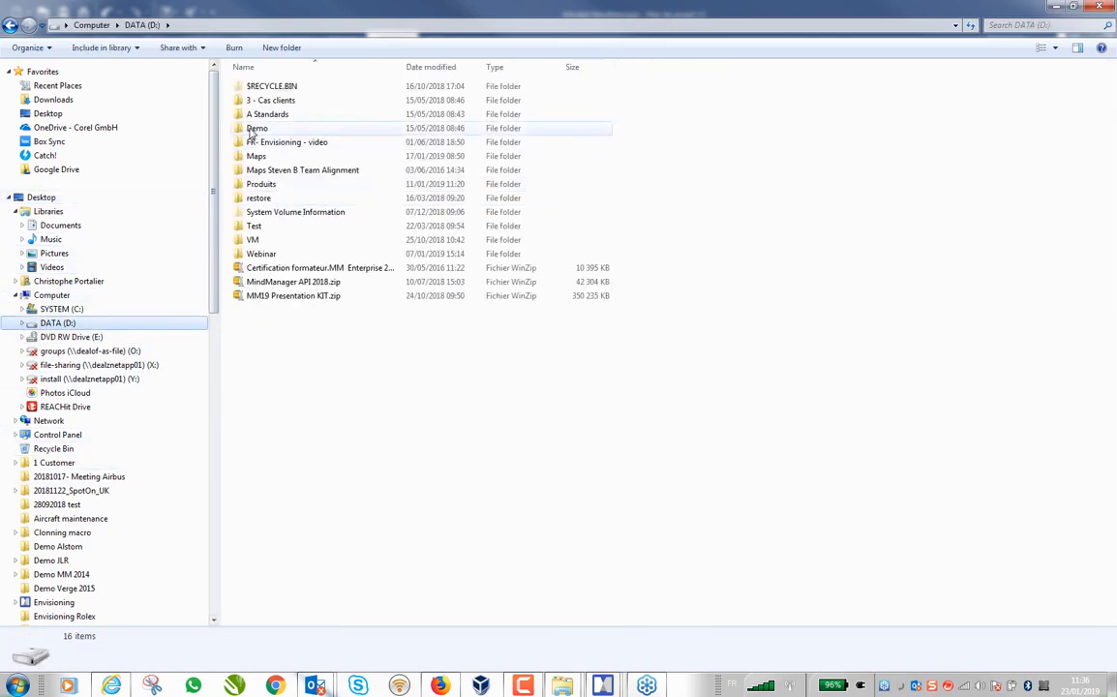
- Open the Modeles MPP folder inside the Demo folder
left_click(253, 130)
double_click(253, 130)
left_click(247, 409)
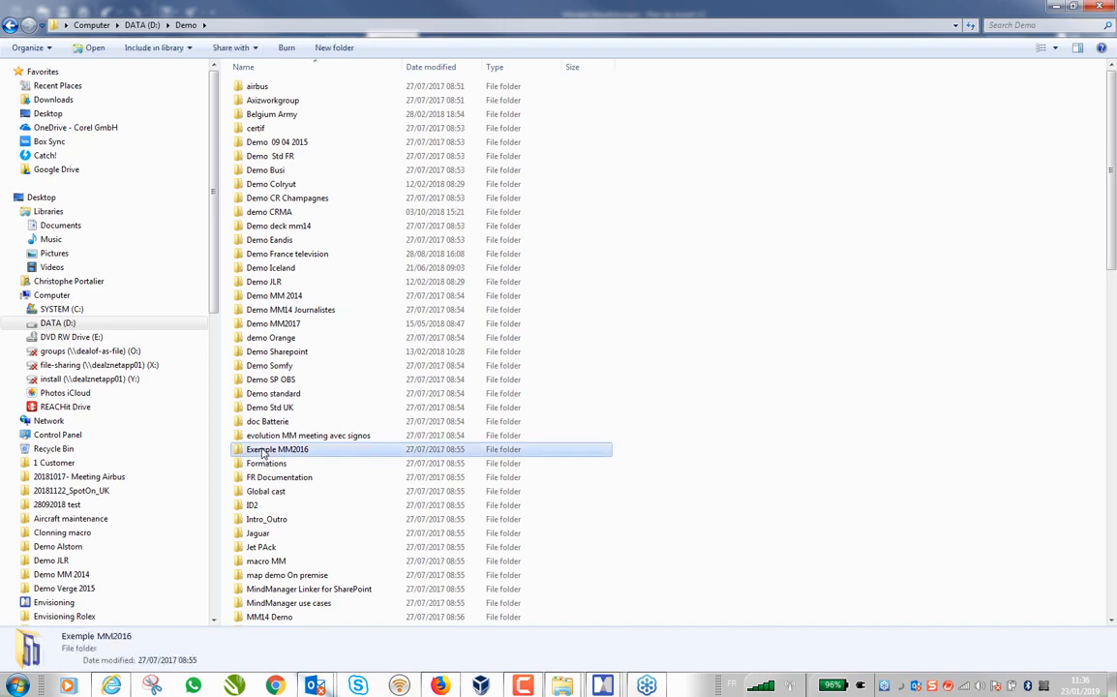
scroll(261, 464, "down", 4)
scroll(262, 465, "down", 6)
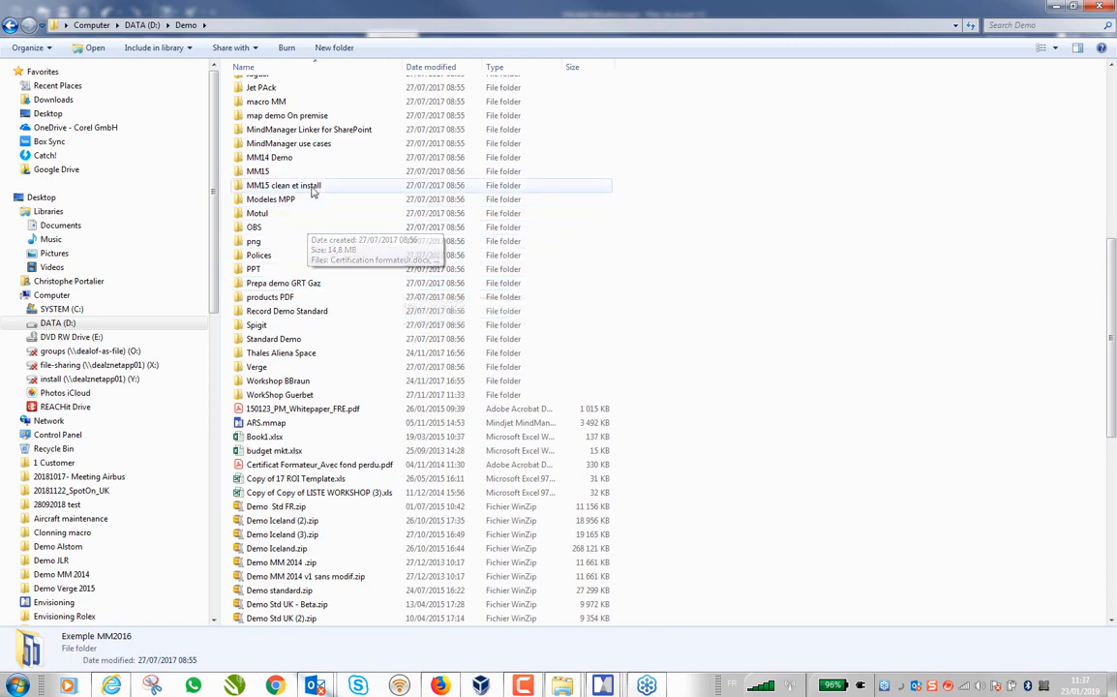
left_click(281, 201)
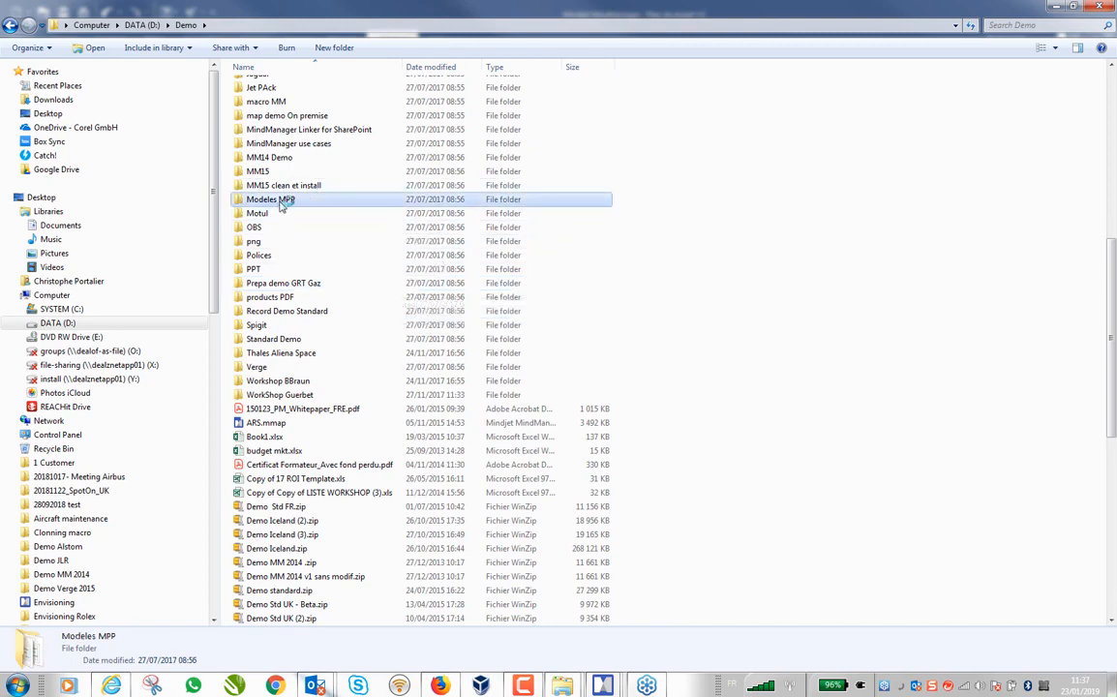
double_click(279, 199)
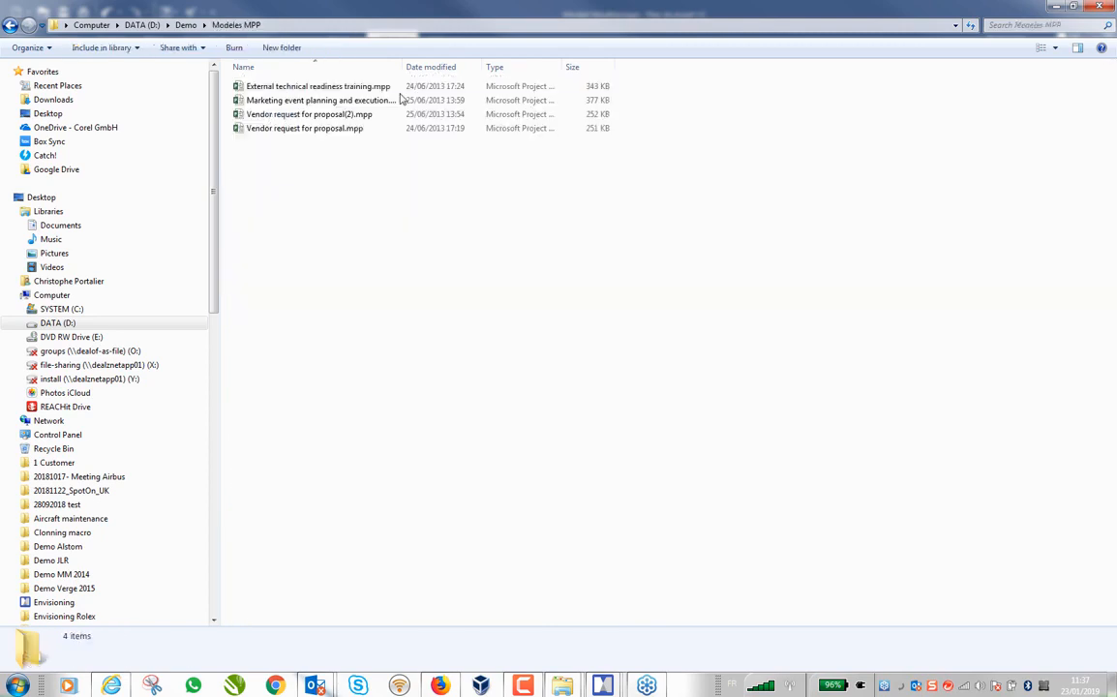
- Open Marketing event planning and execution.mpp in Microsoft Project, review its task list and Gantt chart, and close it
double_click(312, 101)
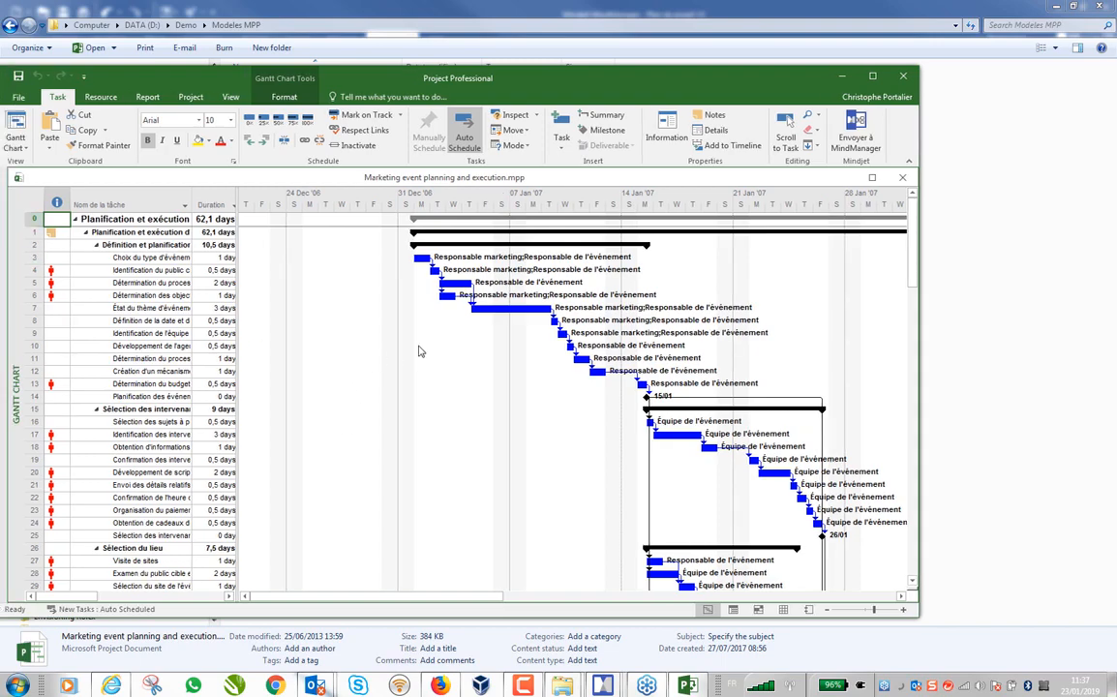
scroll(421, 351, "down", 16)
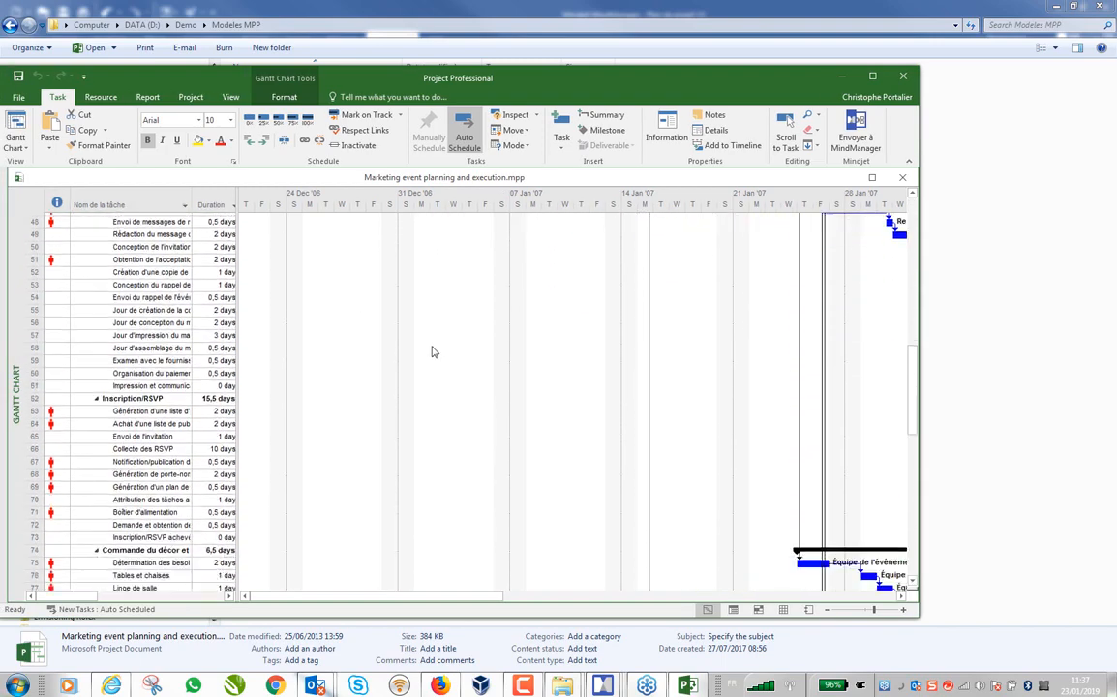
scroll(441, 353, "down", 6)
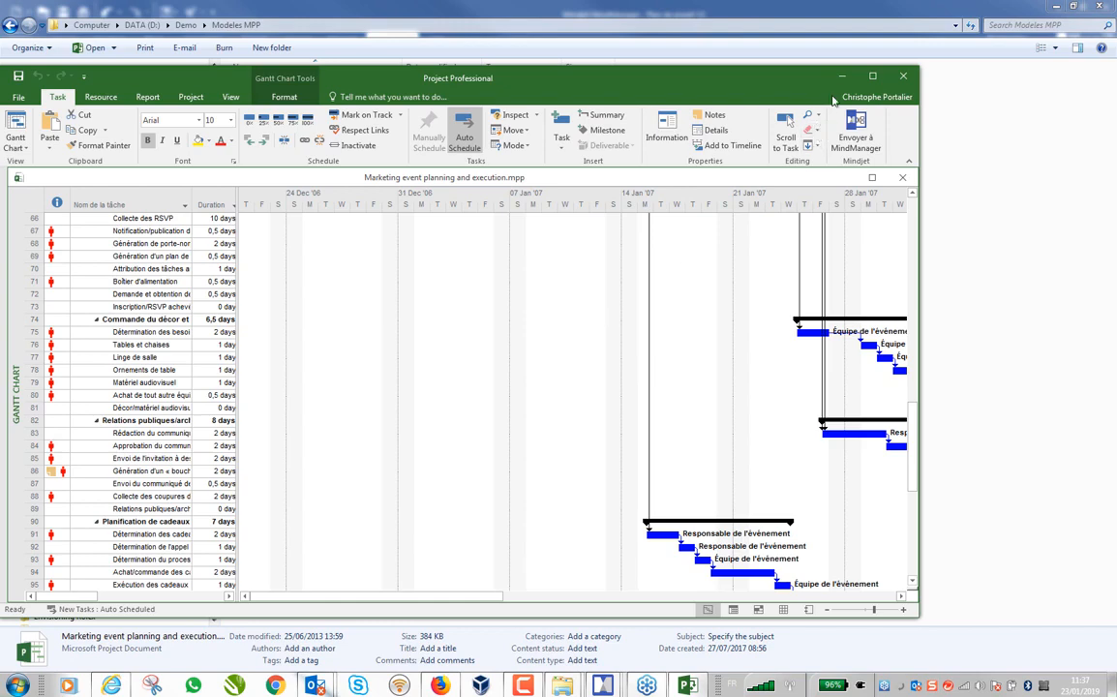
left_click(912, 78)
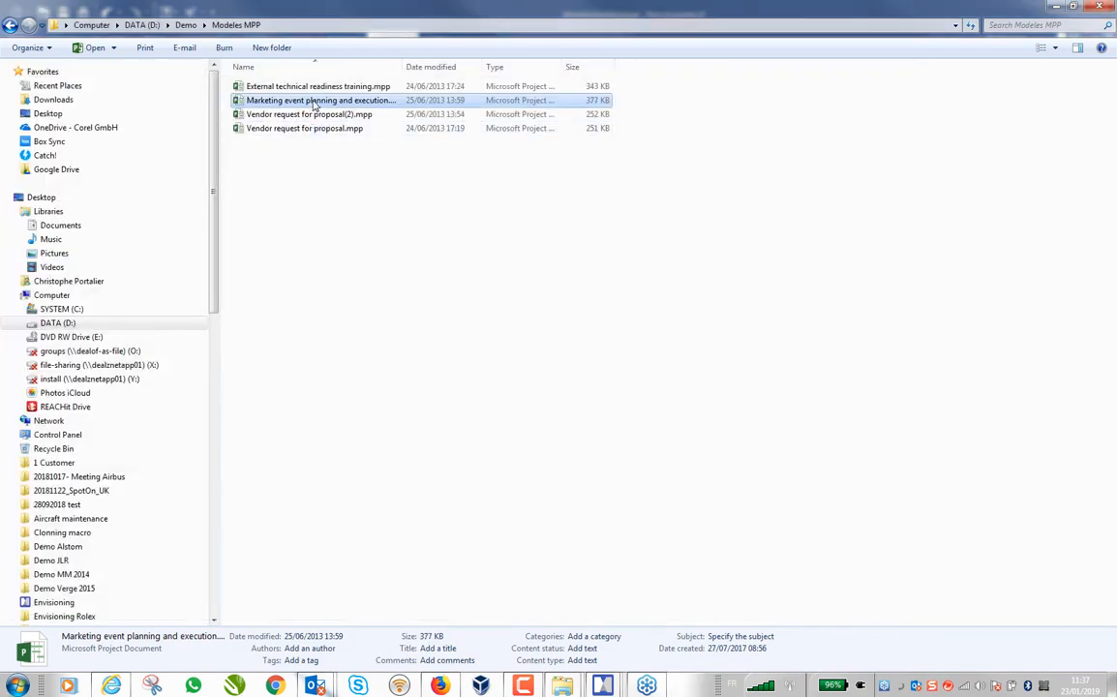
- Switch to the webinar map in MindManager and choose Marketing event planning and execution.mpp for a Microsoft Project import
mouse_move(602, 683)
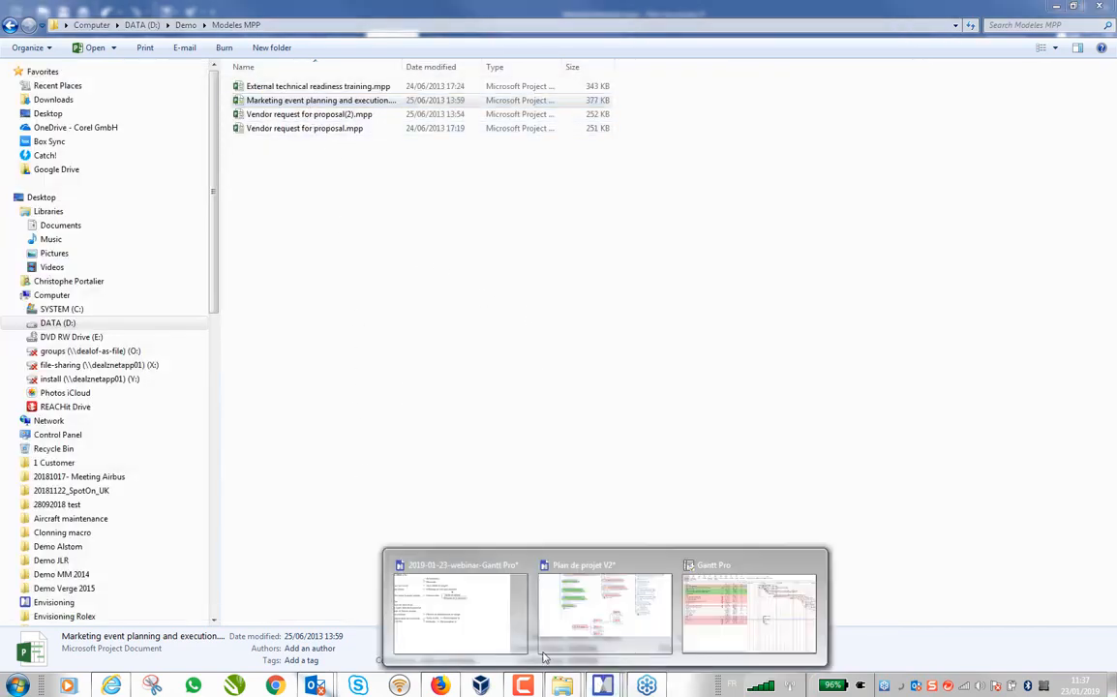
left_click(487, 578)
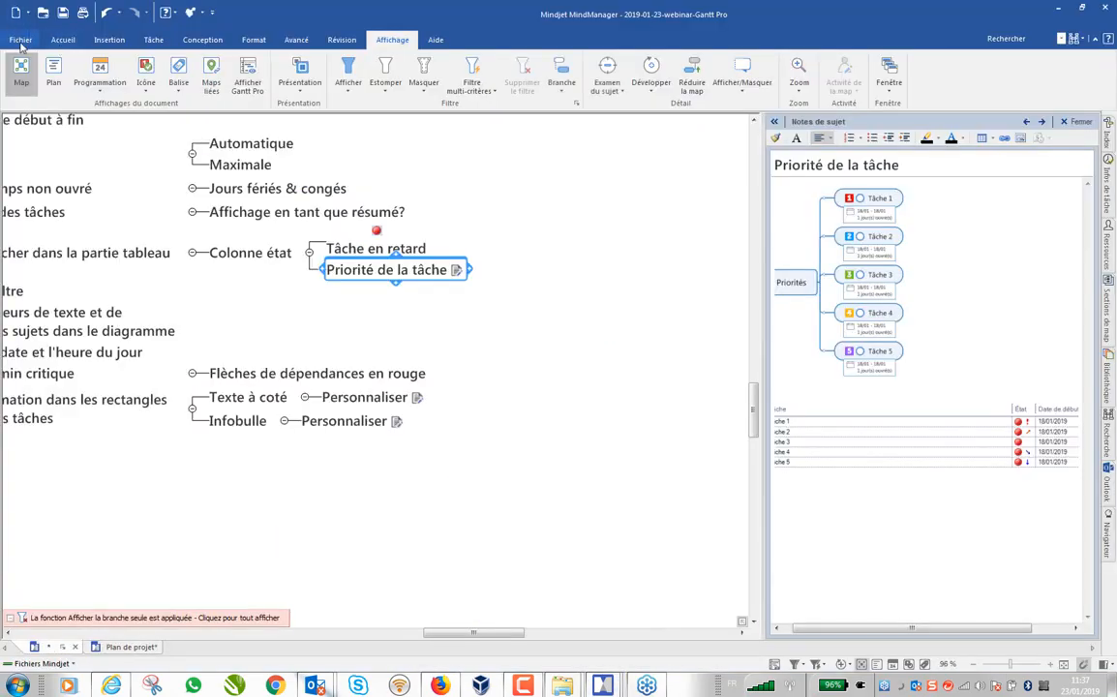
left_click(20, 40)
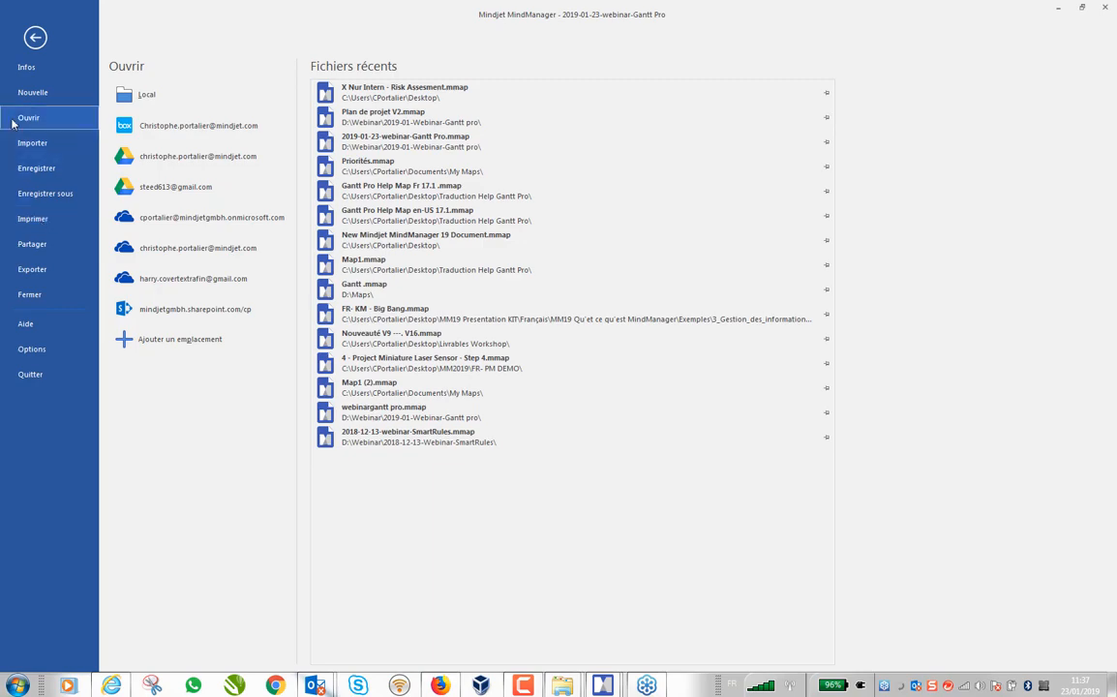
left_click(32, 144)
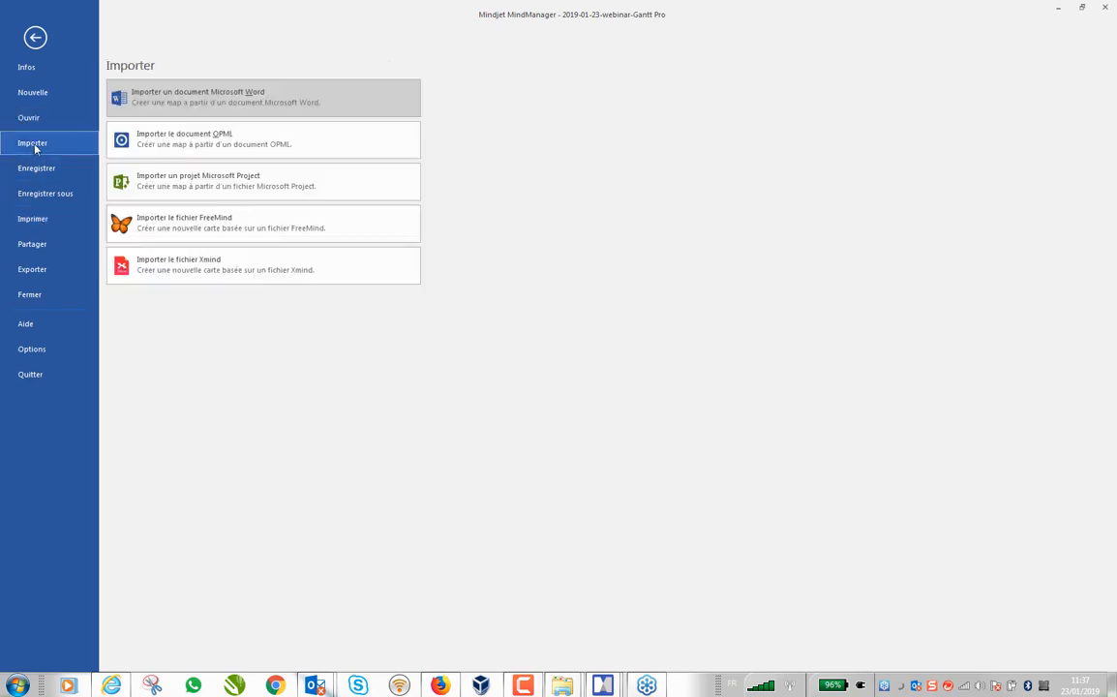
left_click(253, 180)
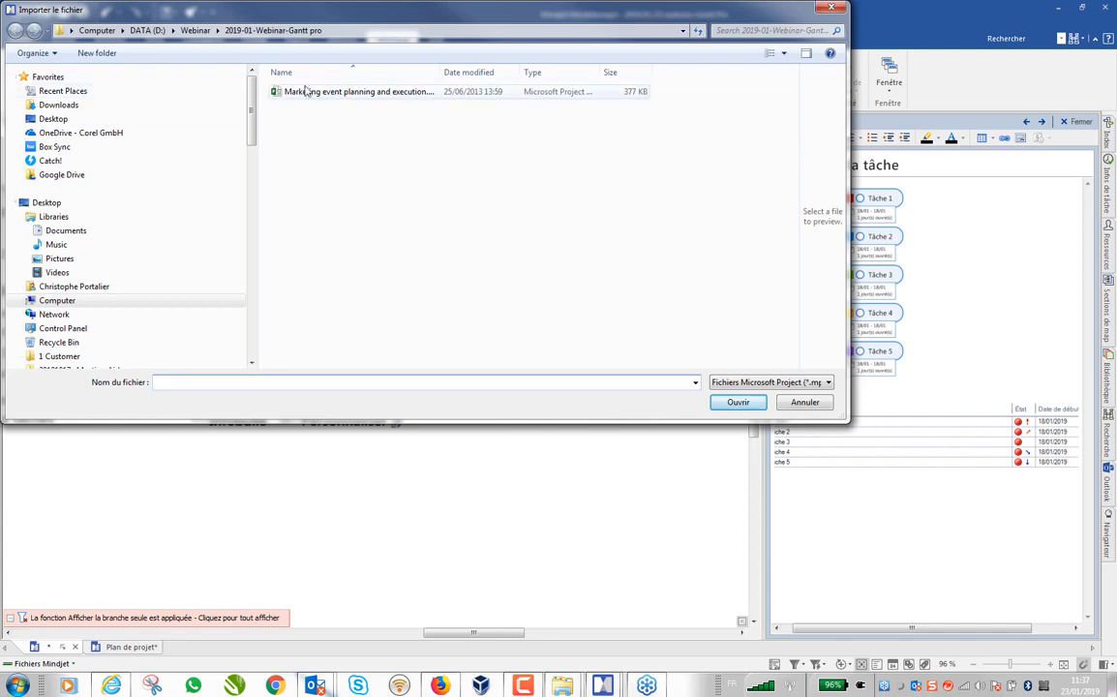
double_click(322, 93)
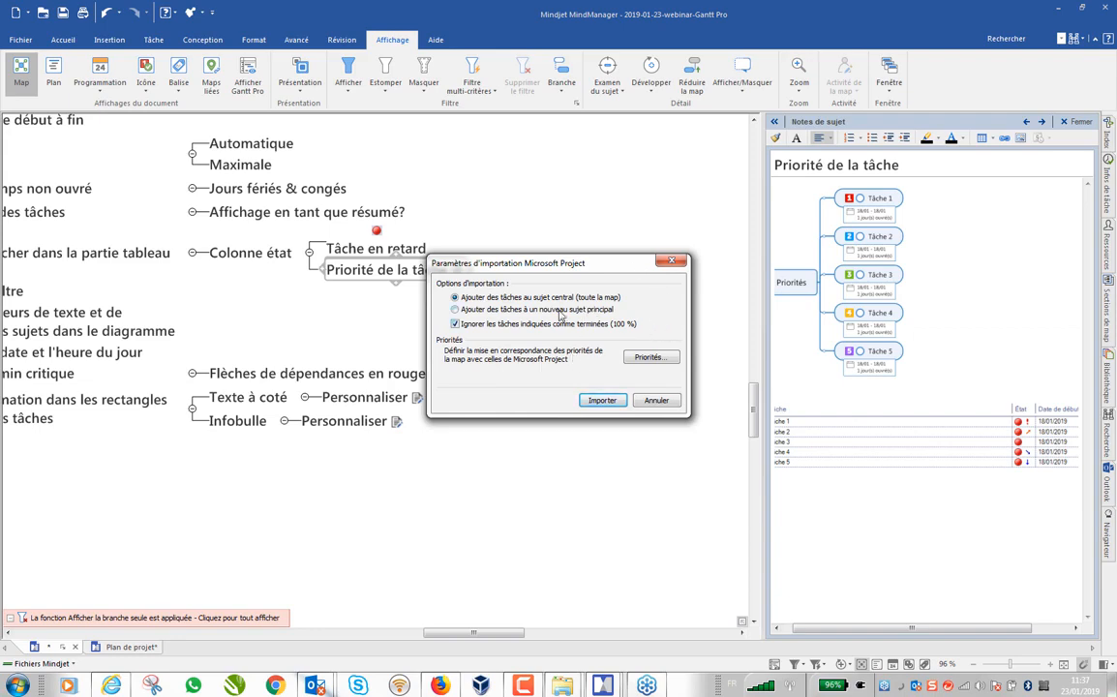
- Include completed tasks, accept the default priority mapping, and import the project tasks under the central topic
left_click(458, 327)
left_click(665, 362)
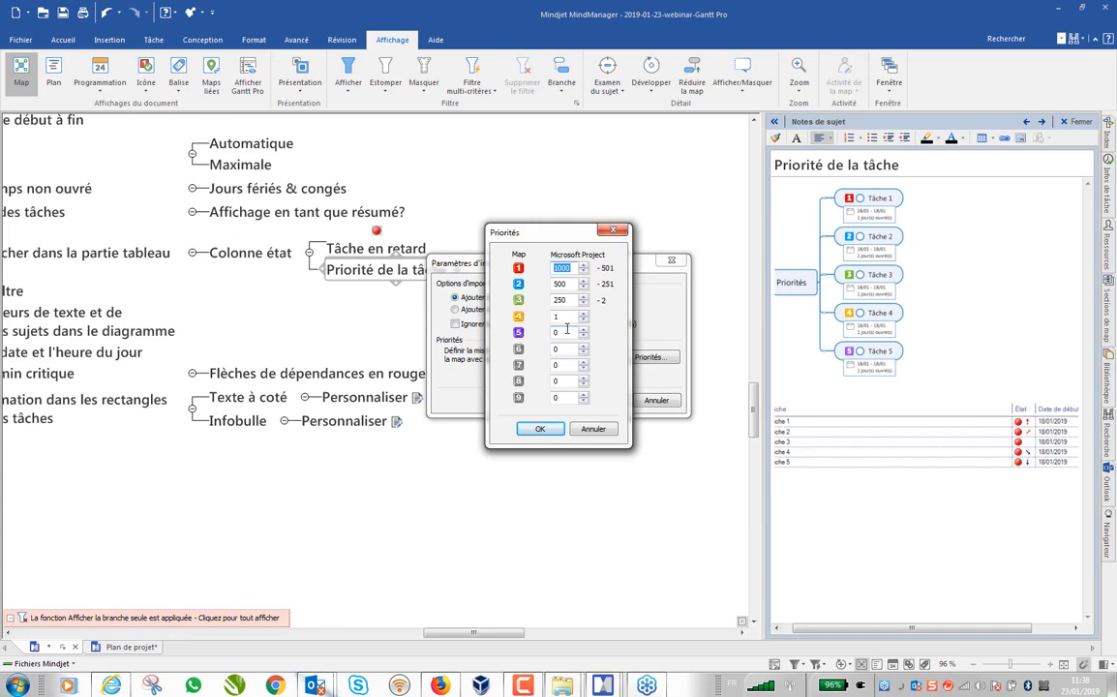
left_click(541, 430)
left_click(603, 400)
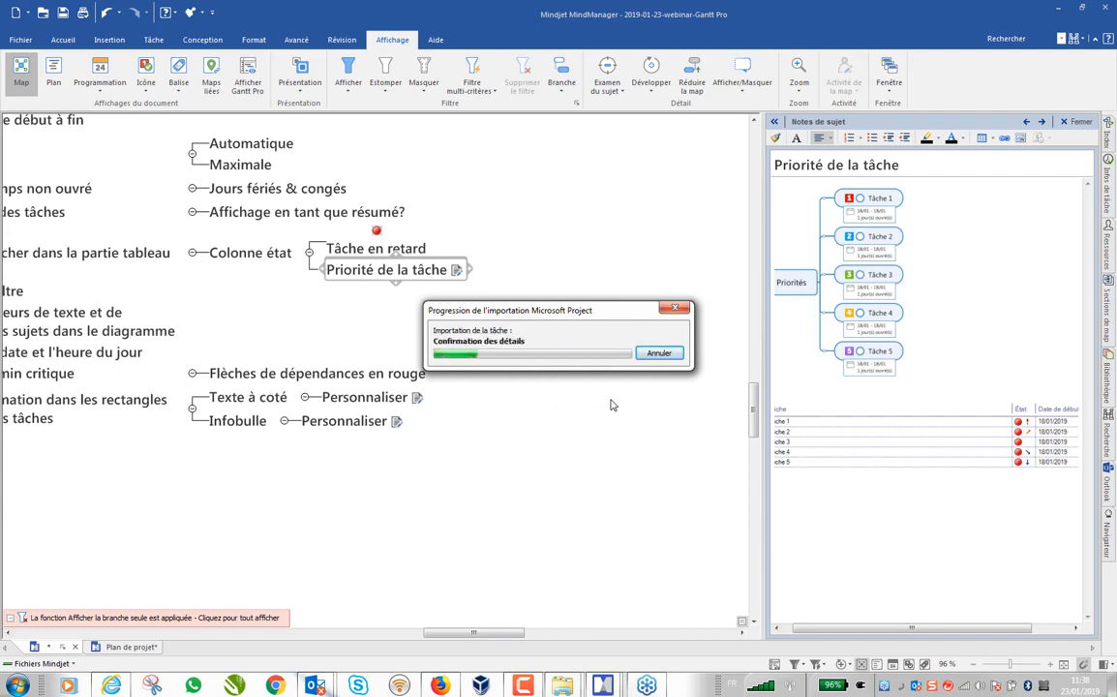
mouse_move(607, 689)
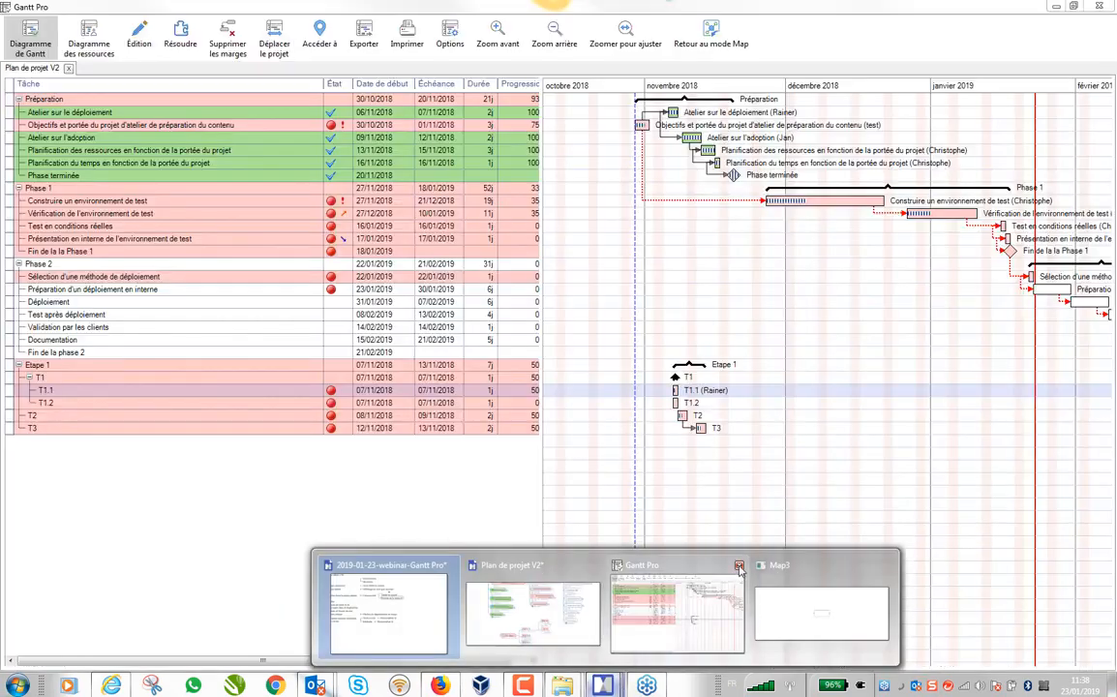
left_click(674, 513)
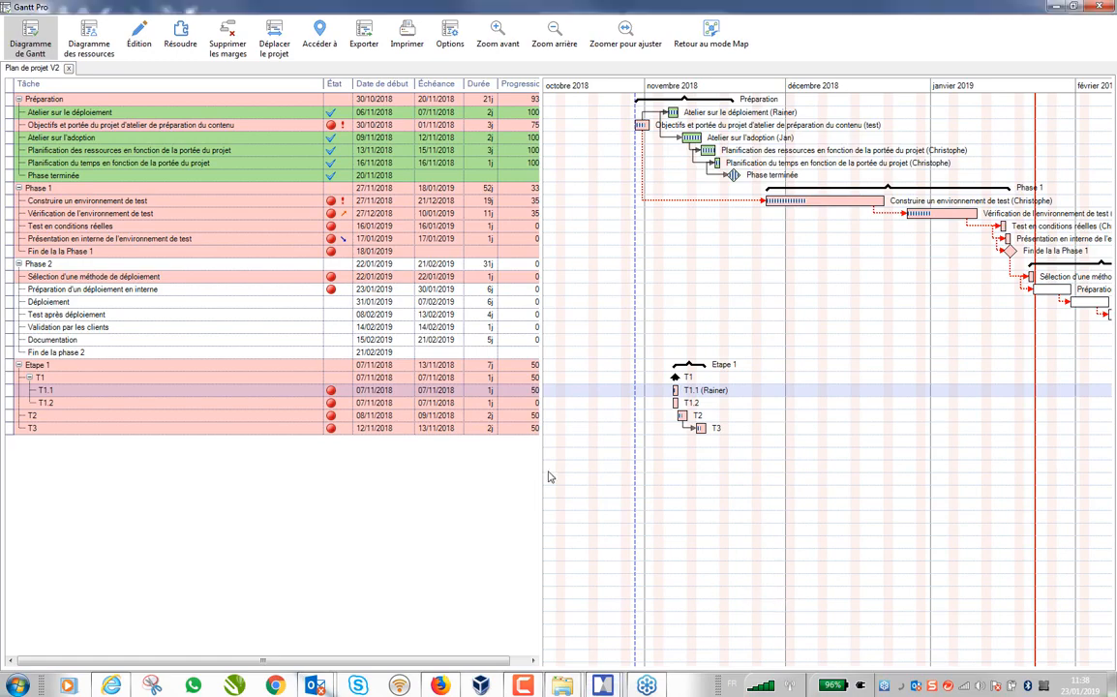
- Switch to the imported map Map3 and rename its central topic "Evénement XXX"
mouse_move(605, 686)
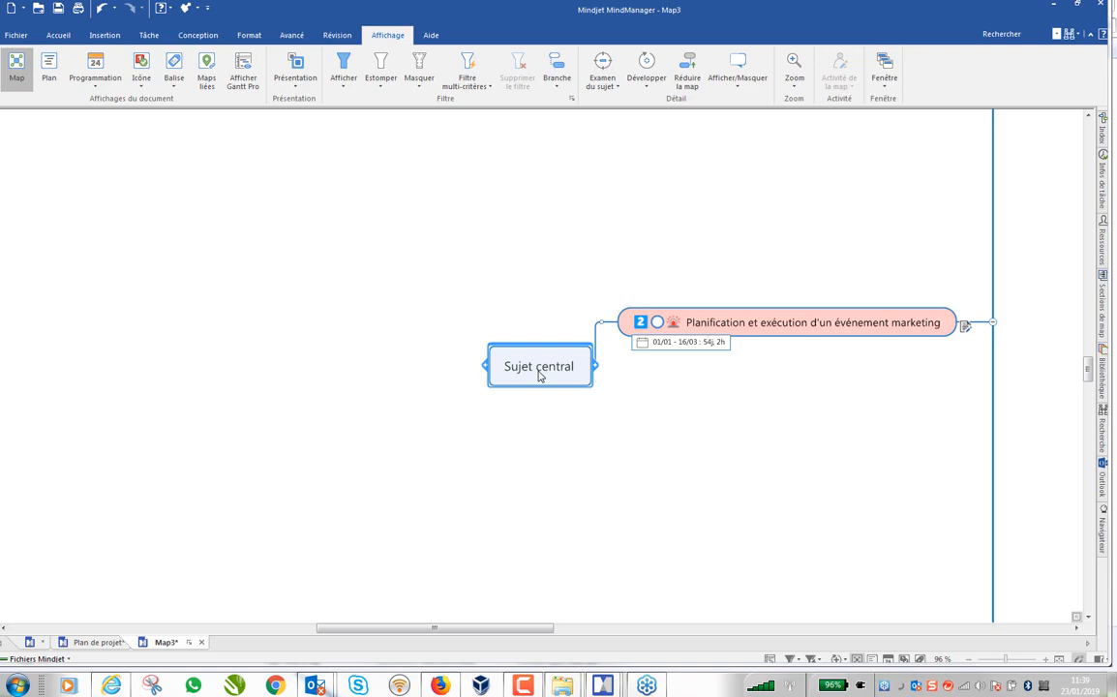
key("BackSpace")
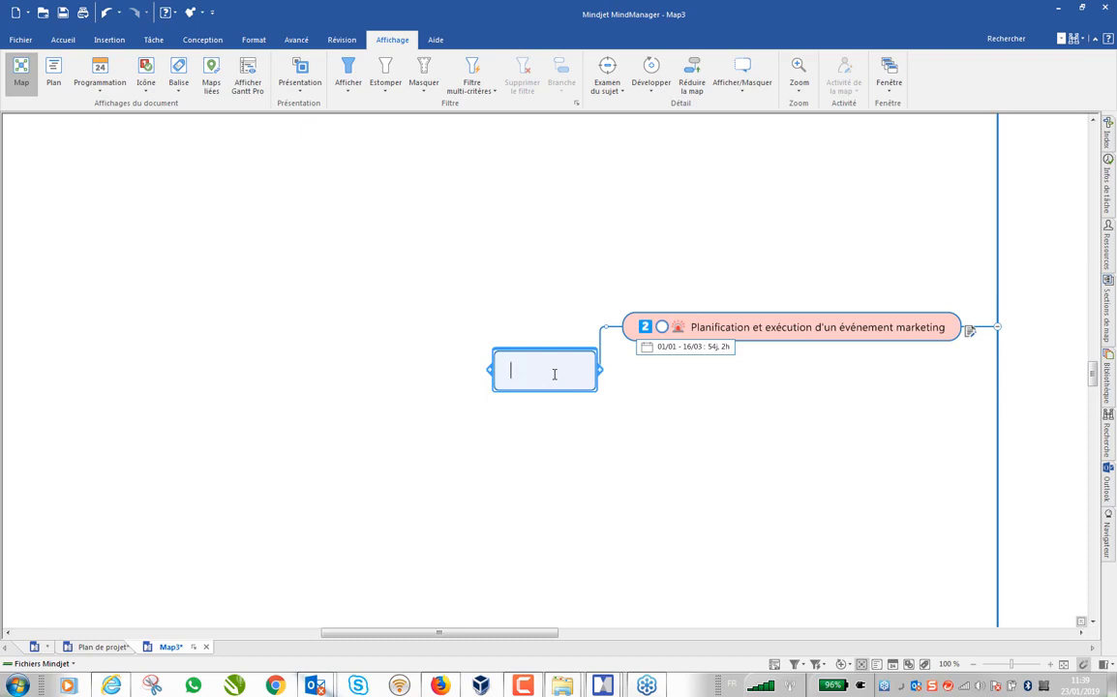
type("Eve")
type("nement ")
type("XXX")
- Shorten the main topic "Planification et exécution d'un événement marketing" to "Planification"
left_click(768, 334)
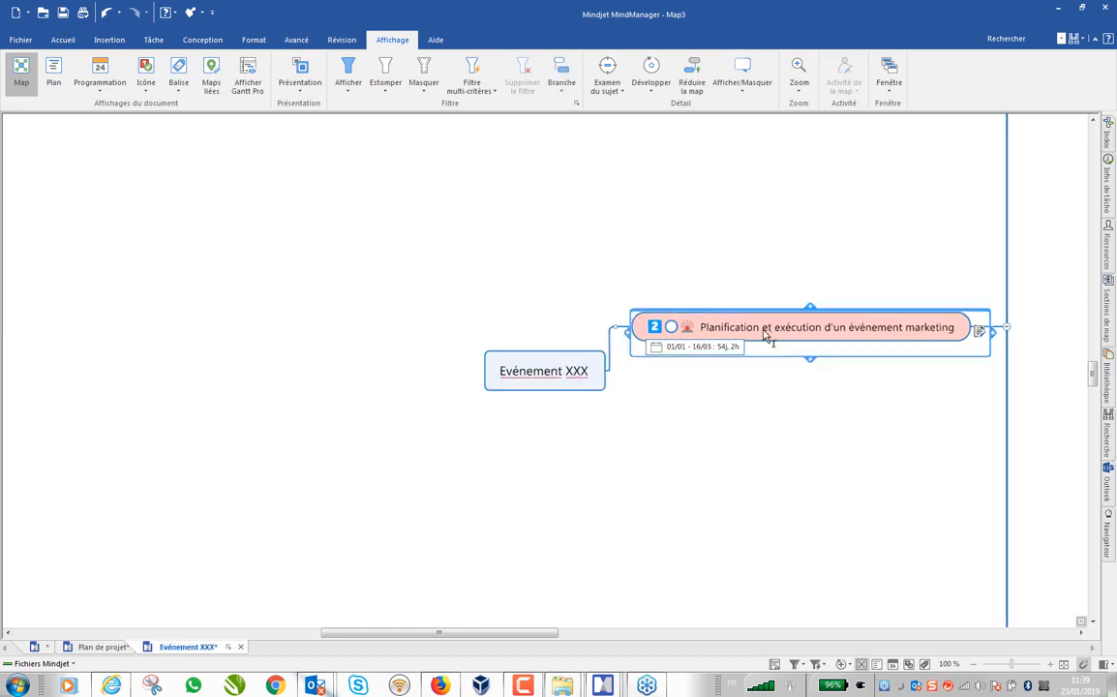
left_click_drag(763, 328, 966, 325)
key("Delete")
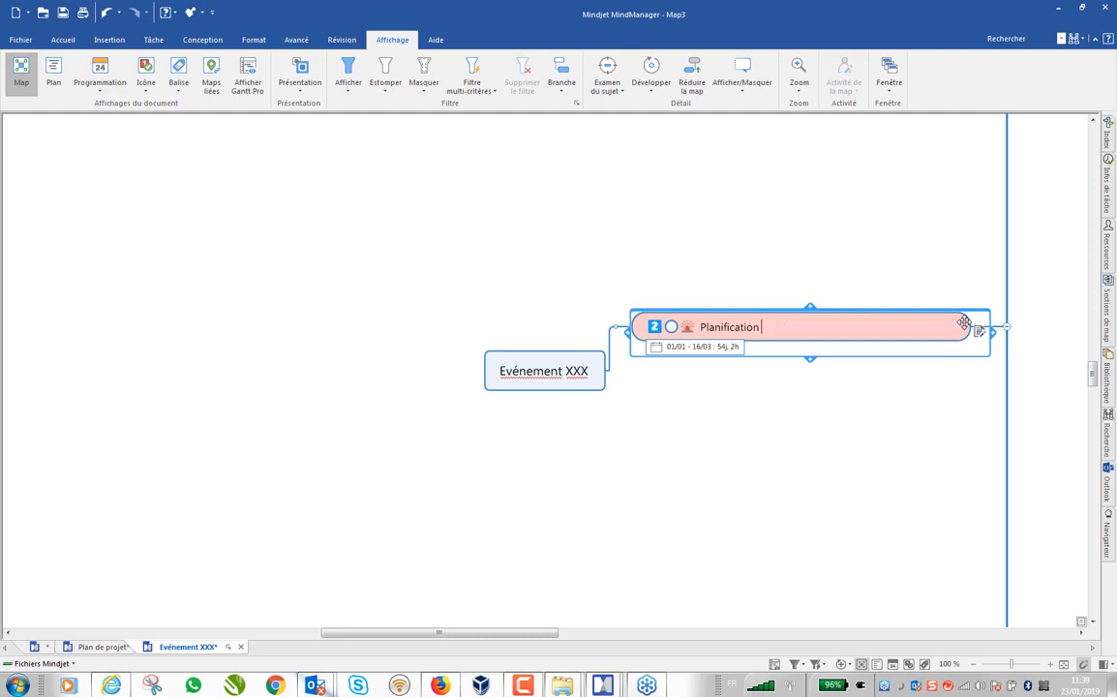
left_click(799, 444)
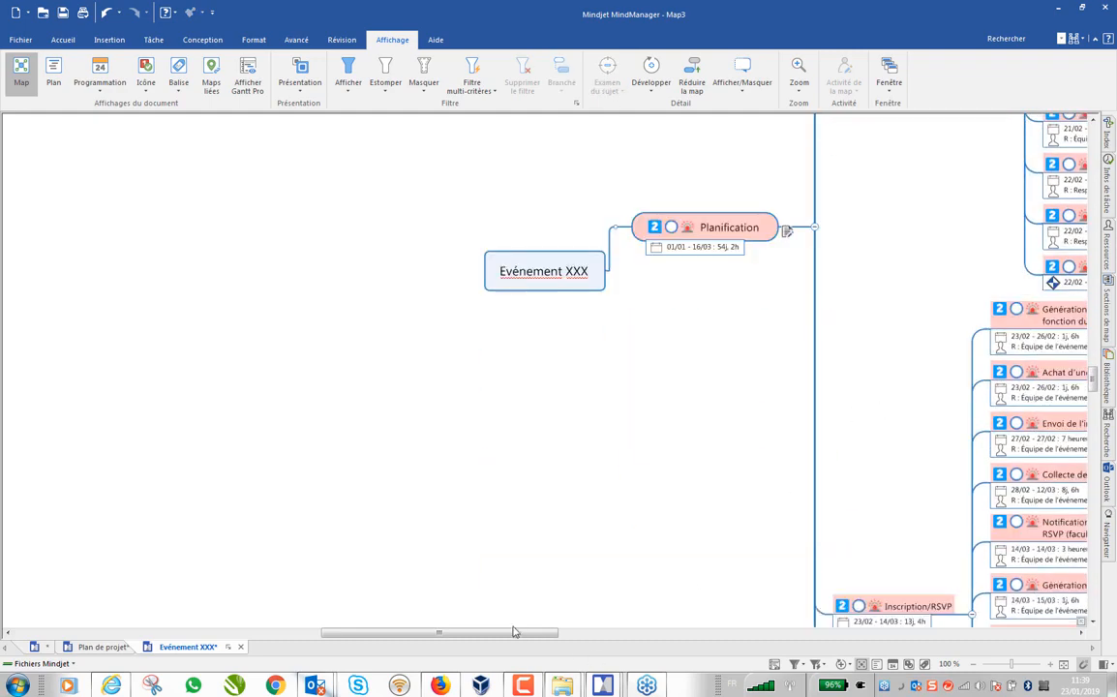
- Apply the Organigramme layout to the main topic Planification
left_click_drag(512, 634, 589, 633)
scroll(613, 350, "up", 3)
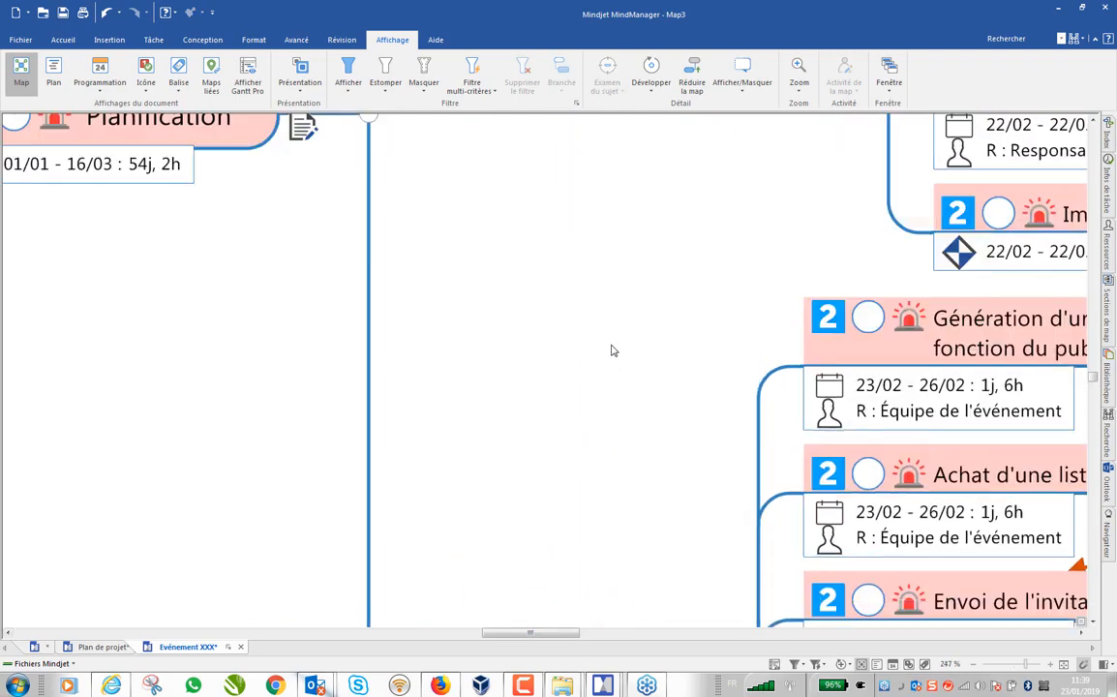
scroll(614, 351, "down", 3)
scroll(565, 348, "up", 3)
scroll(564, 347, "up", 3)
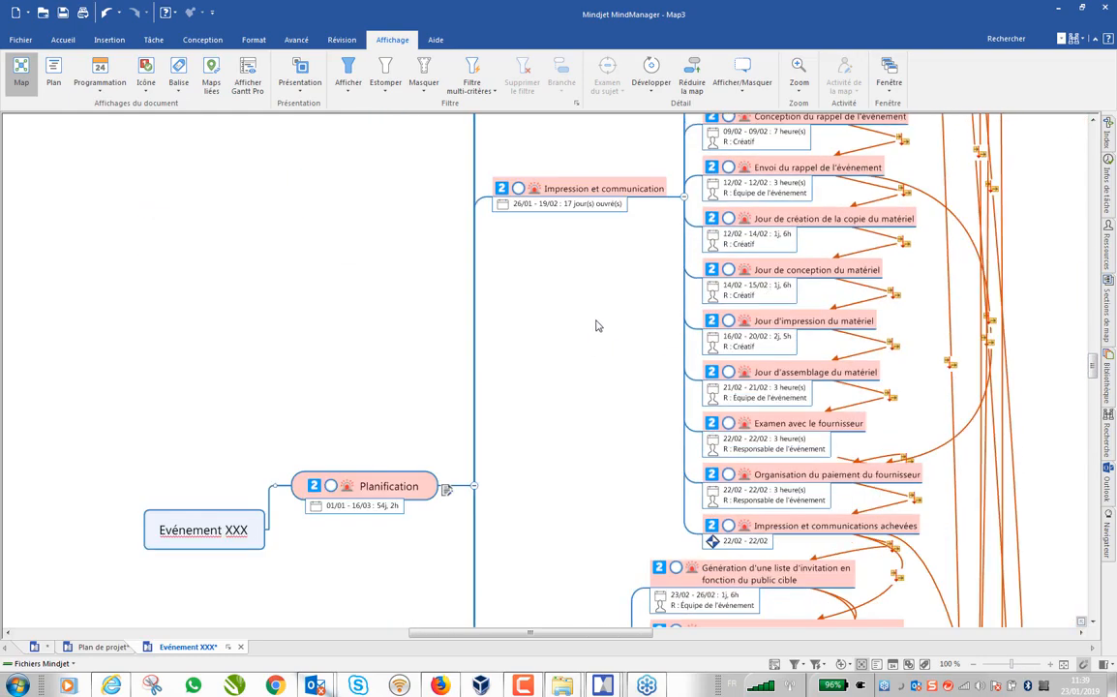
scroll(516, 378, "down", 9)
scroll(497, 256, "up", 6)
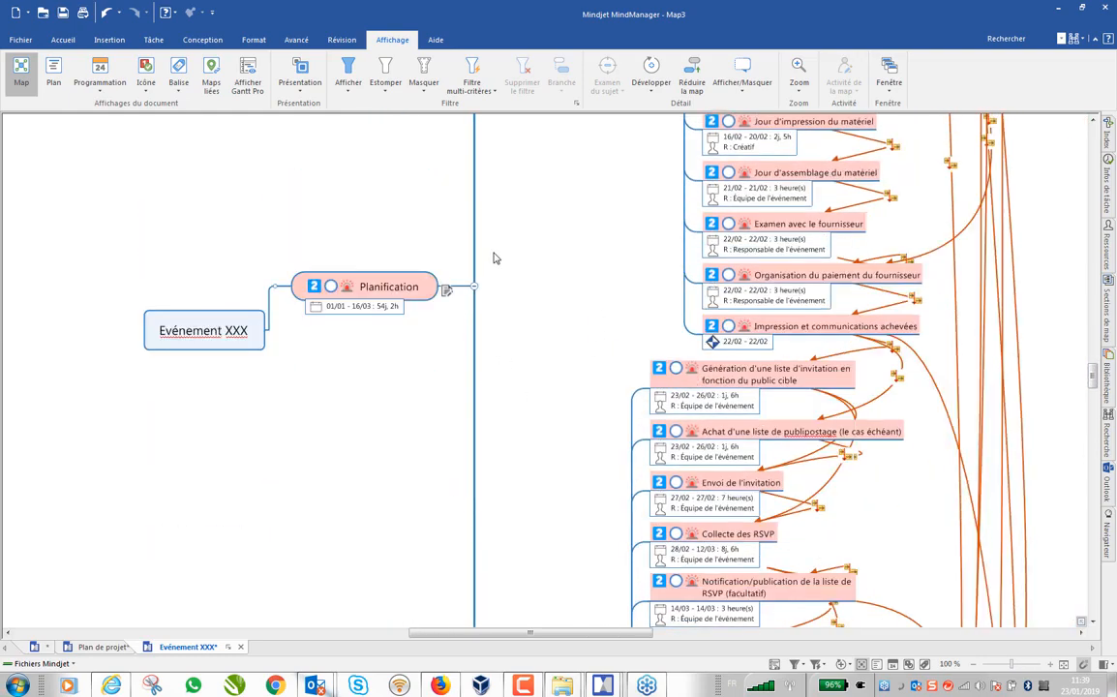
left_click(363, 386)
left_click(366, 383)
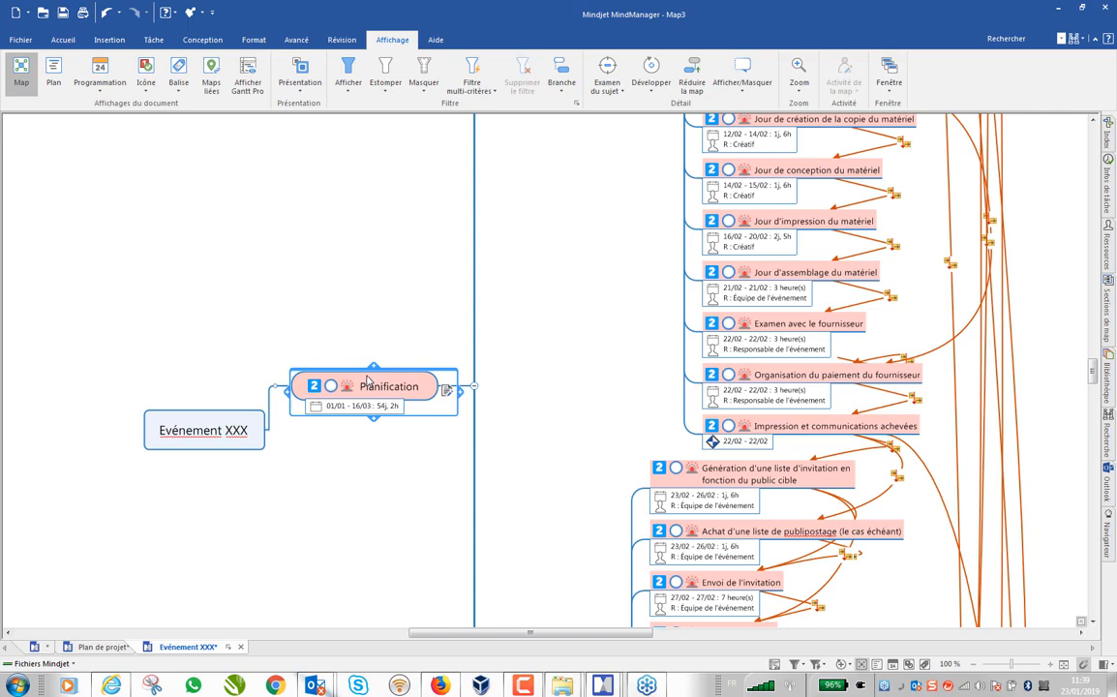
left_click(257, 43)
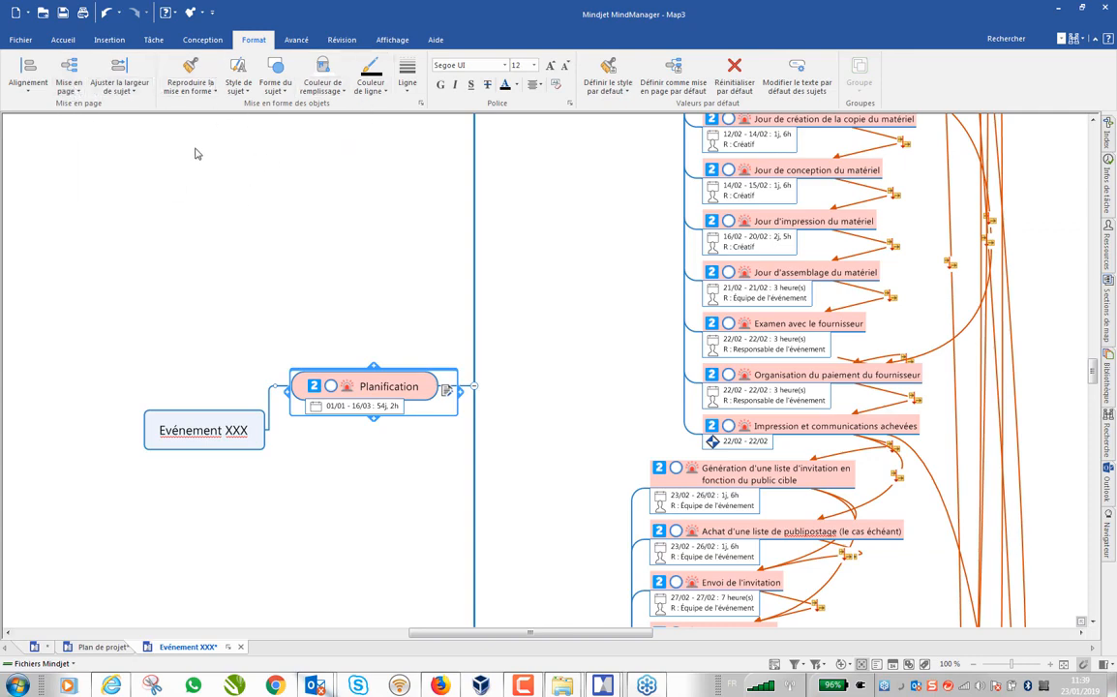
left_click(69, 78)
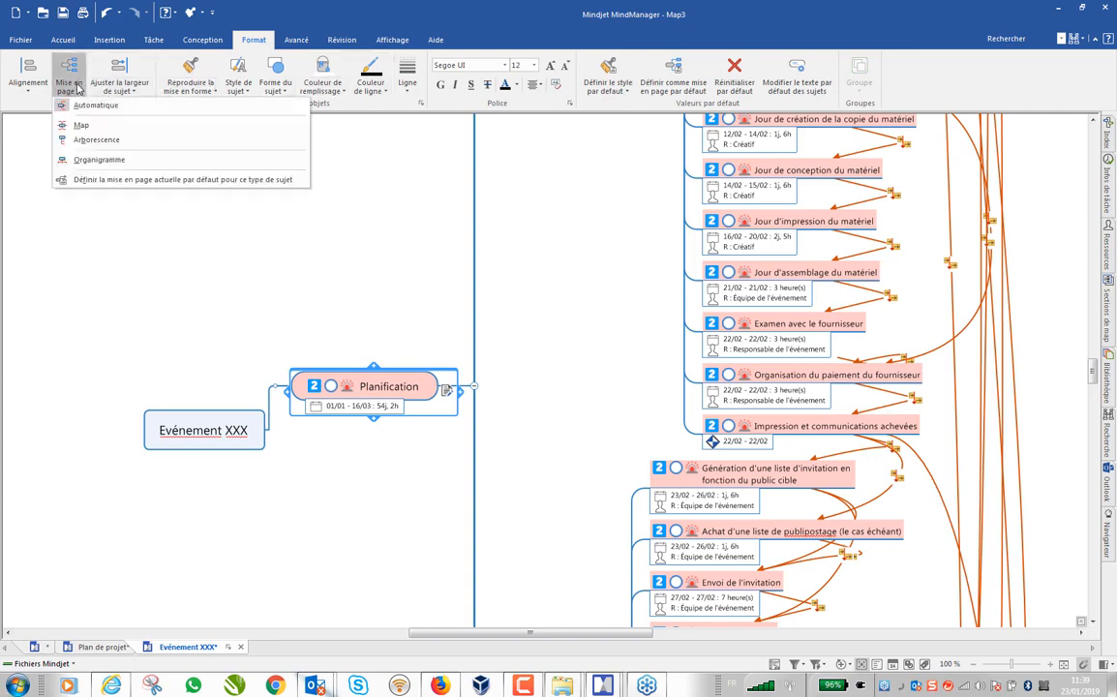
left_click(98, 161)
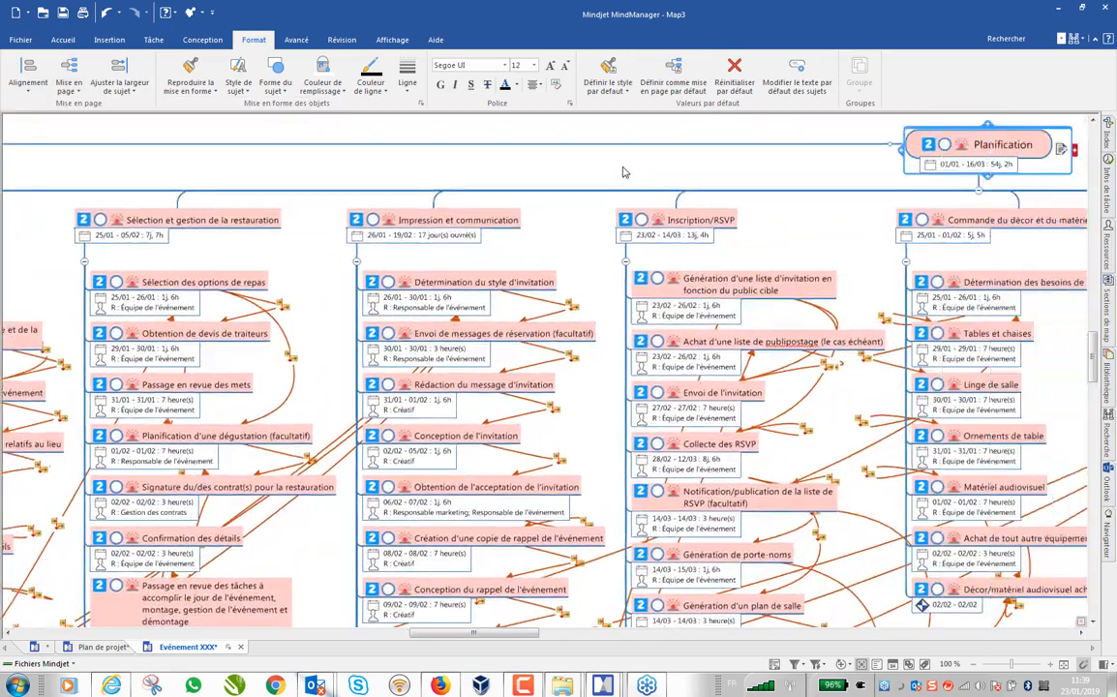
- Collapse all branches of the map and reopen Planification to show only its first-level subtopics
scroll(767, 227, "down", 4)
scroll(764, 226, "down", 4)
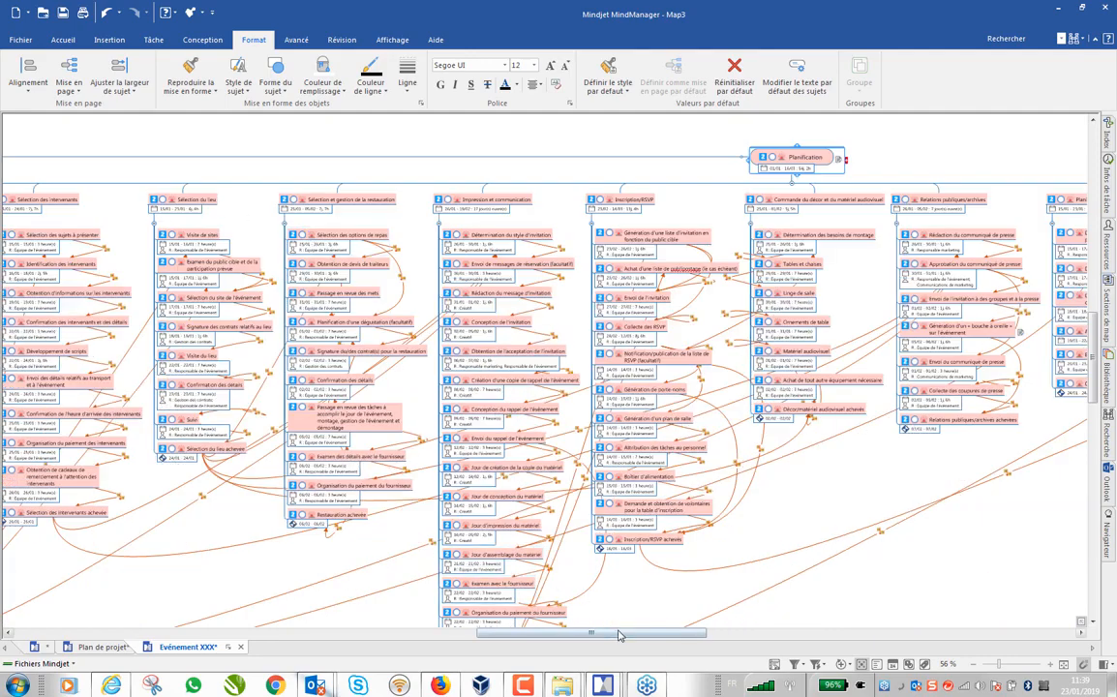
left_click_drag(552, 634, 506, 633)
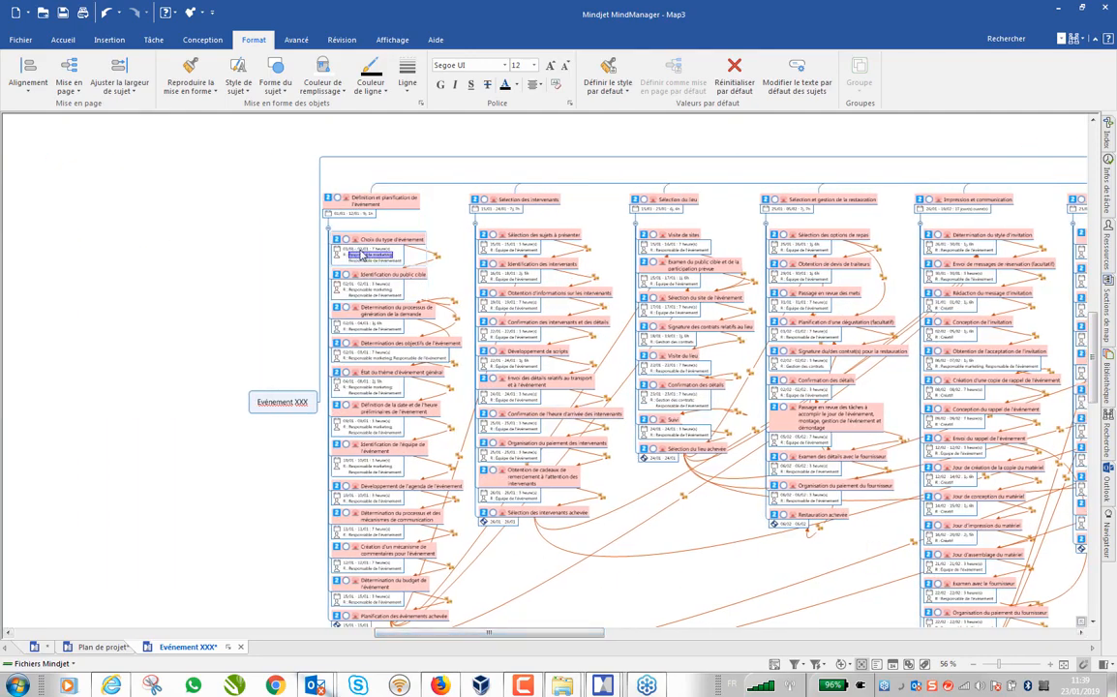
left_click(328, 229)
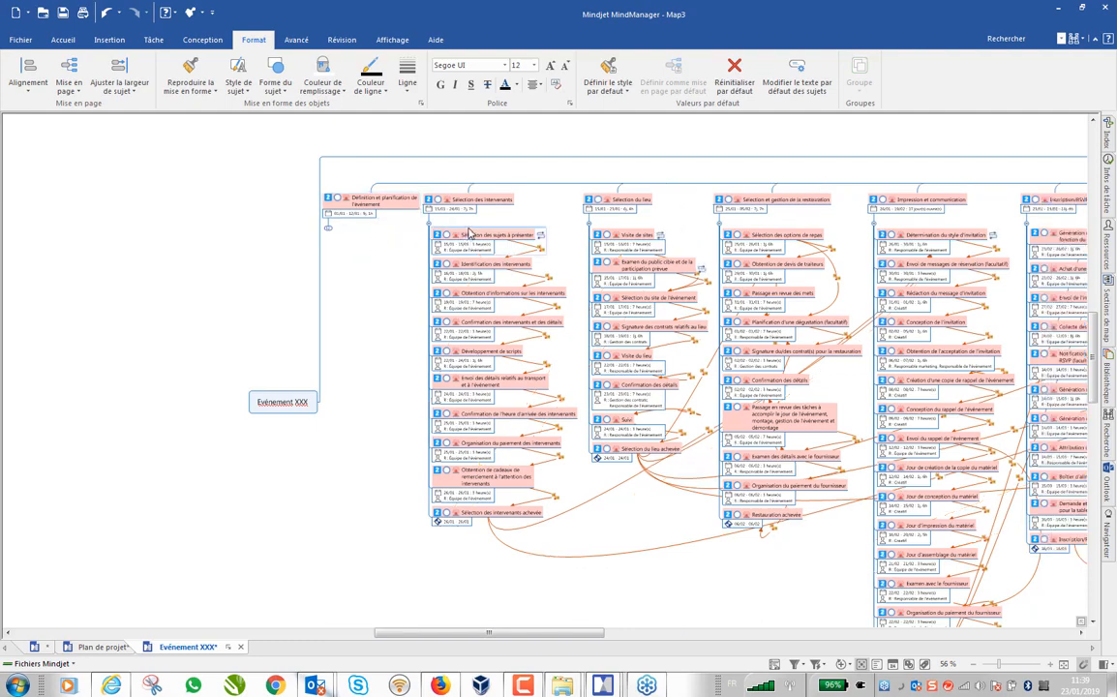
left_click(429, 225)
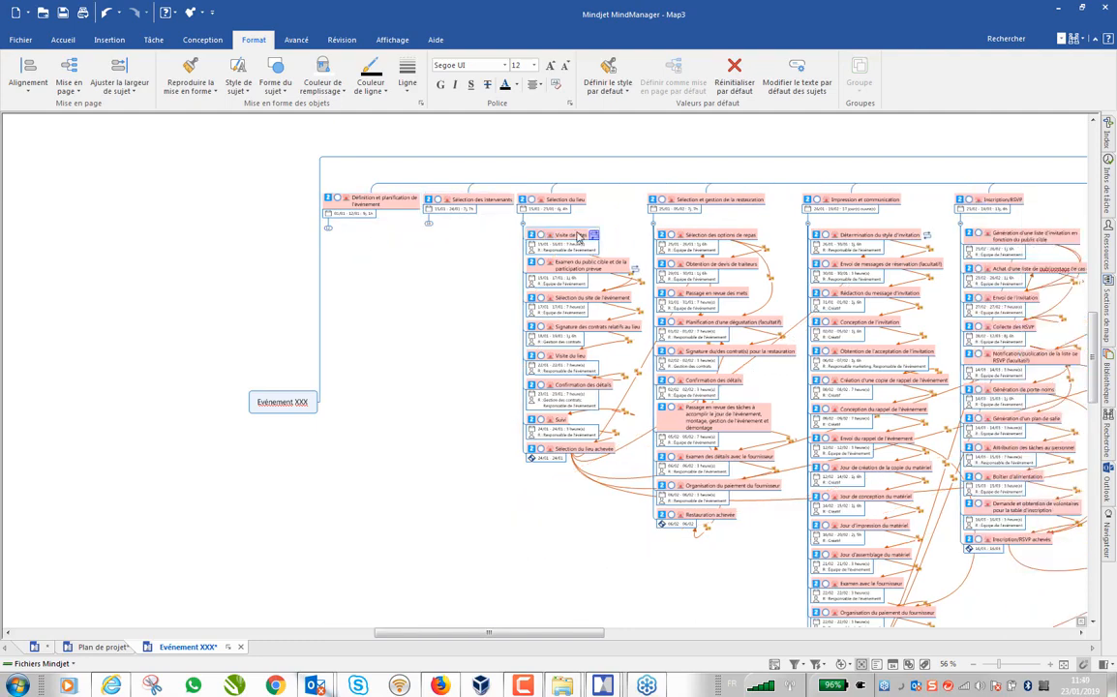
left_click(523, 222)
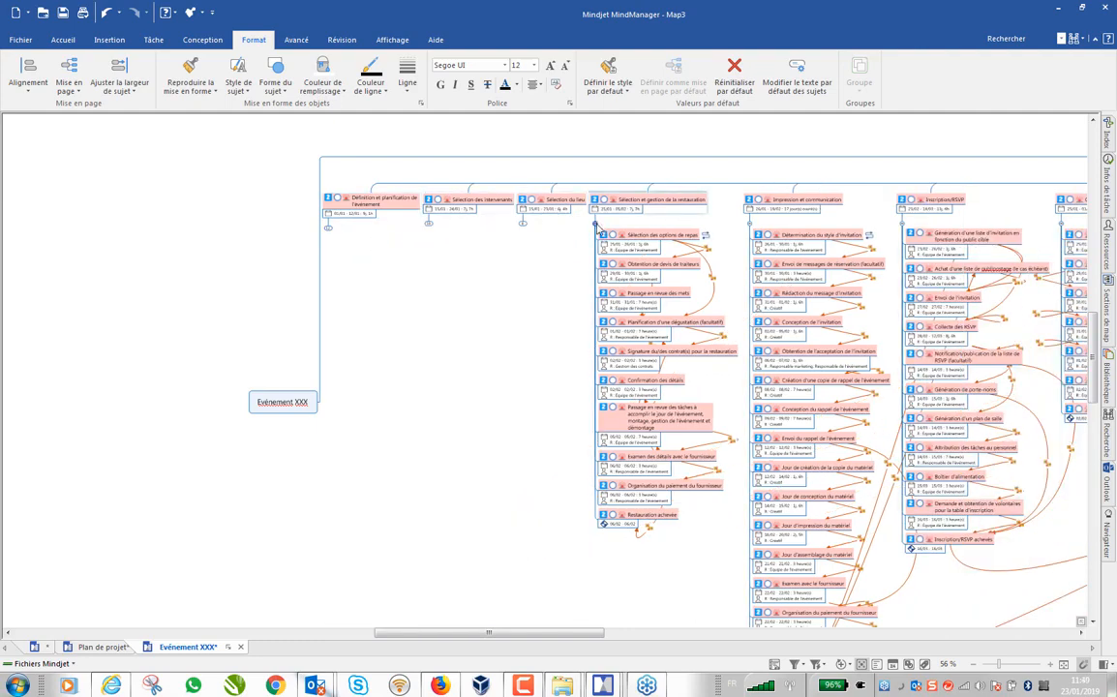
left_click(595, 225)
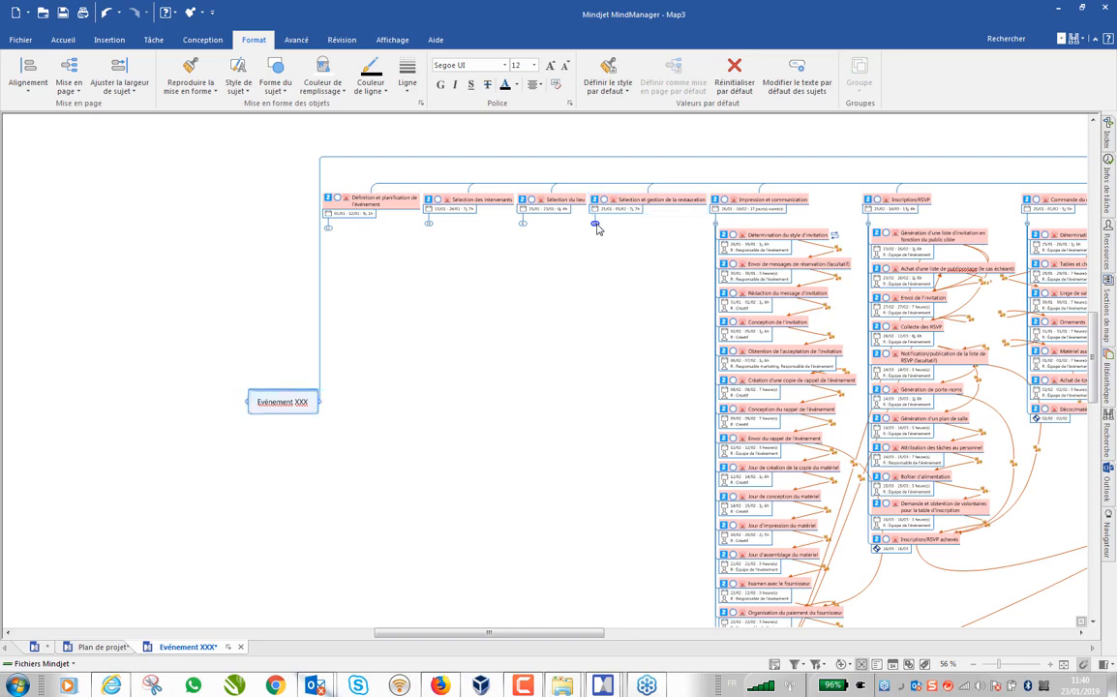
key("ctrl+F3")
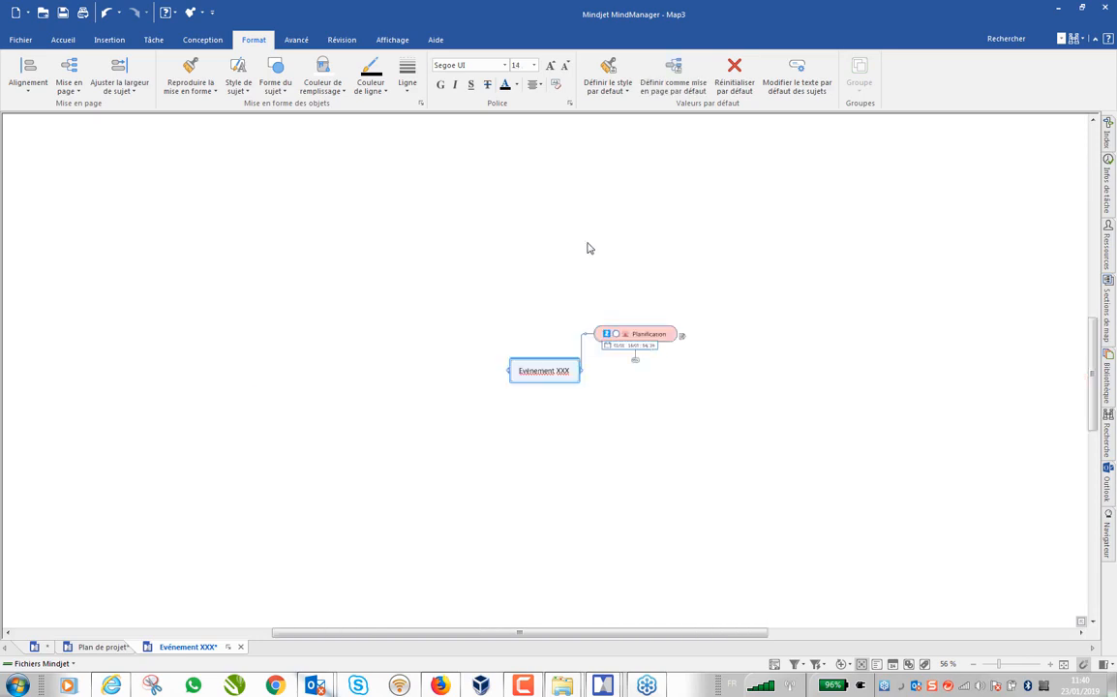
left_click(635, 360)
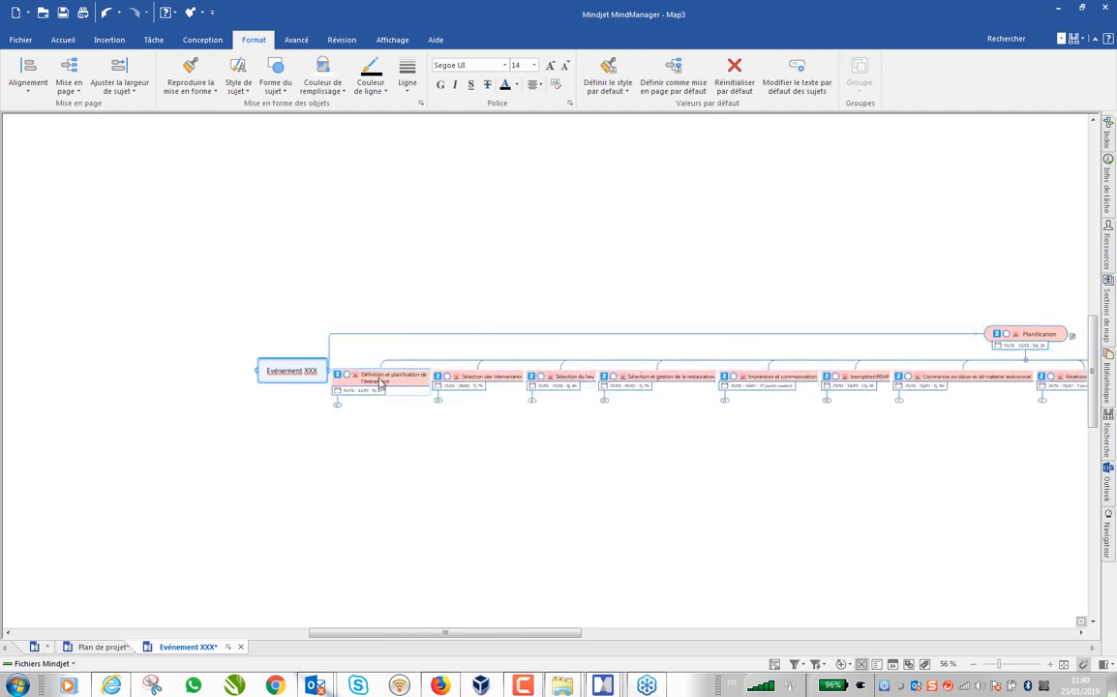
- Insert a new subtopic named "Avant" before Définition et planification de l'événement
left_click(344, 390)
scroll(441, 323, "up", 3)
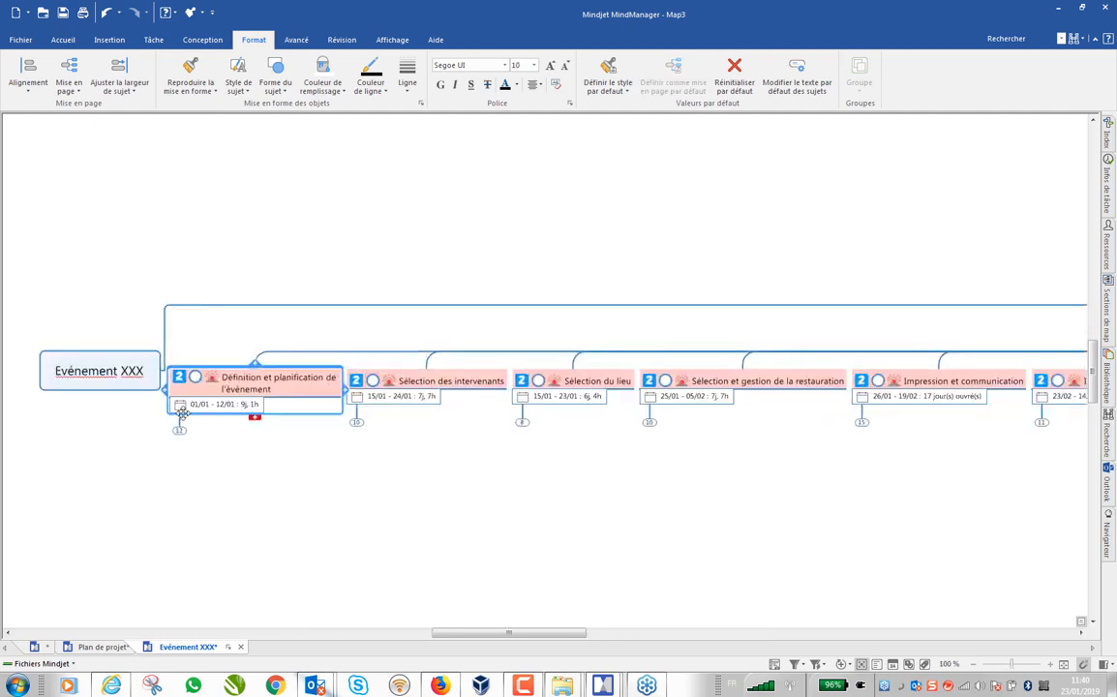
key("shift+Return")
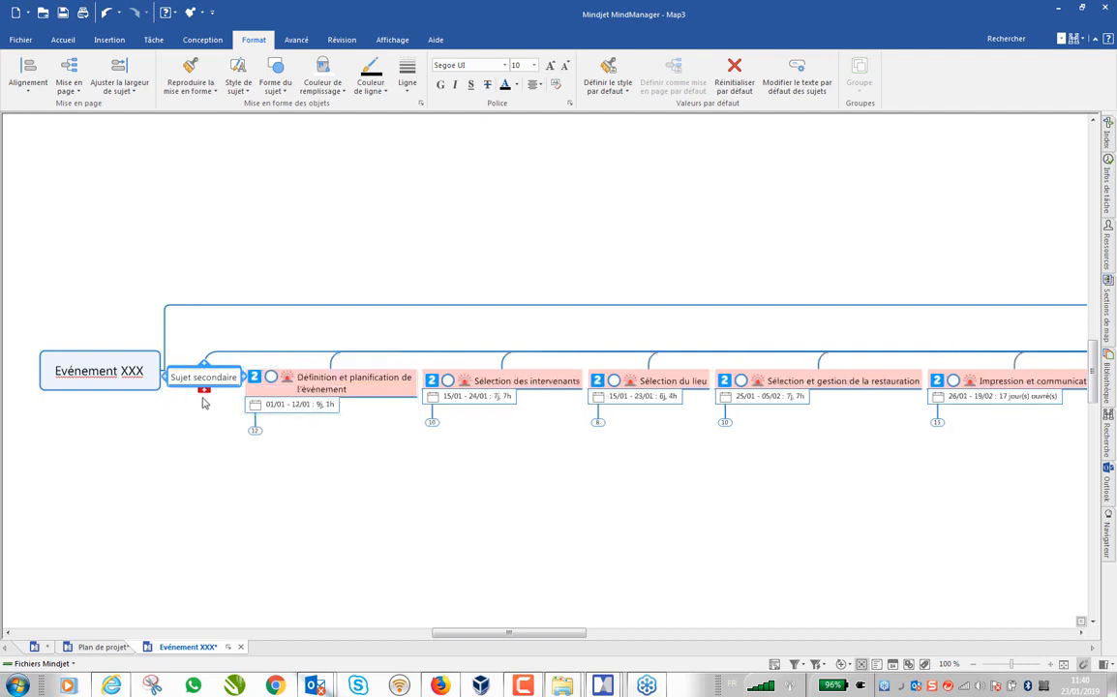
type("Avant")
left_click(420, 532)
- Move the nine subtopics from Définition et planification de l'événement through Planification de cadeaux publicitaires under Avant
left_click_drag(299, 382, 273, 391)
left_click_drag(470, 377, 189, 383)
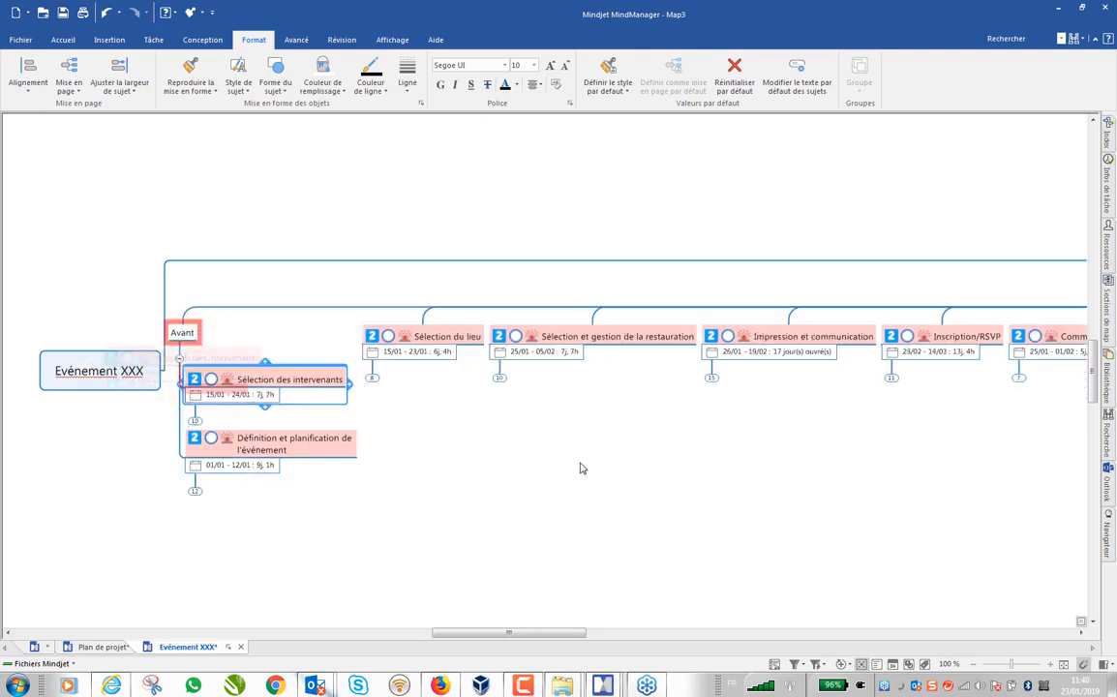
scroll(827, 441, "down", 4)
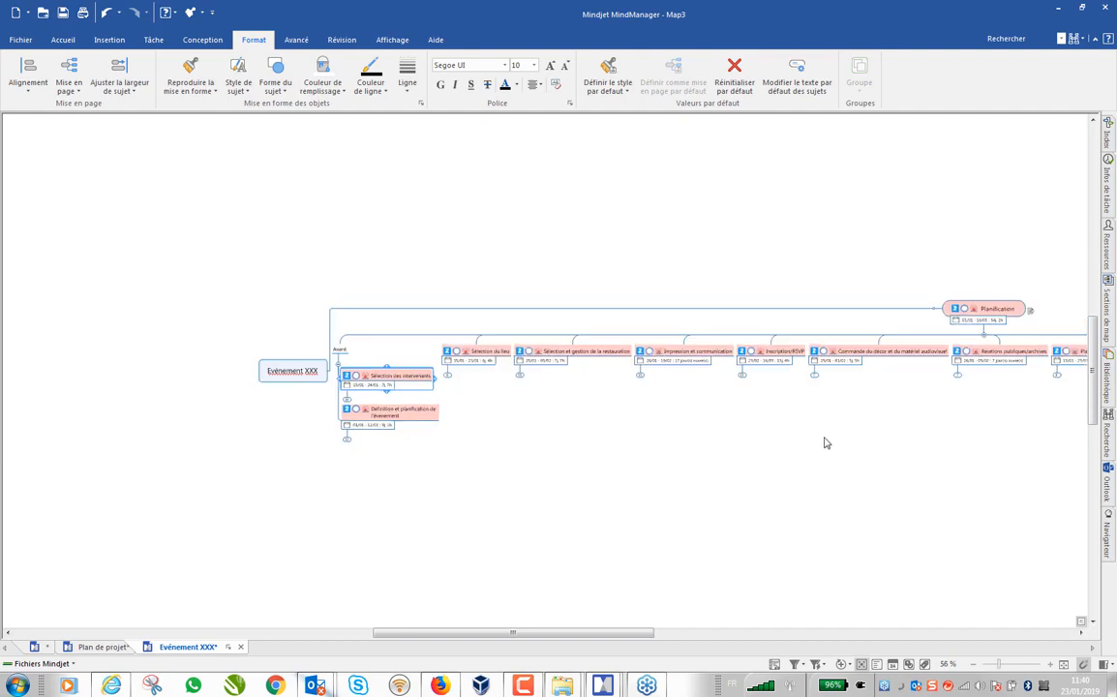
left_click_drag(963, 421, 399, 367)
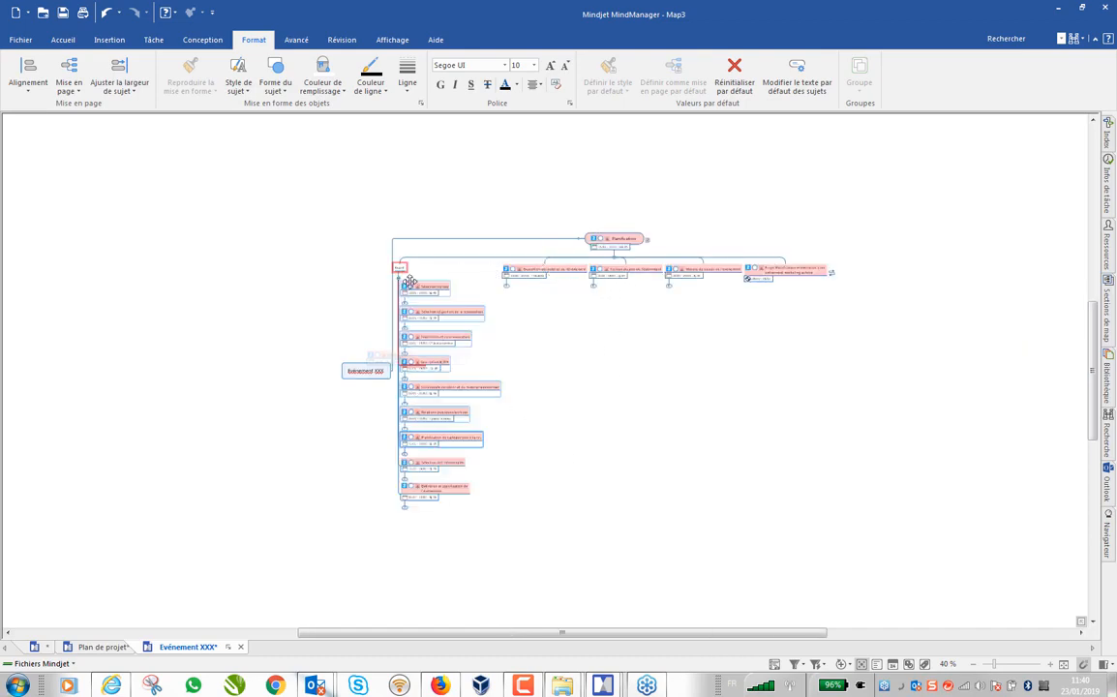
left_click(588, 416)
- Add two sibling topics after Avant, named "pendant" and "Après"
scroll(580, 394, "up", 5)
scroll(445, 458, "up", 3)
scroll(437, 490, "down", 5)
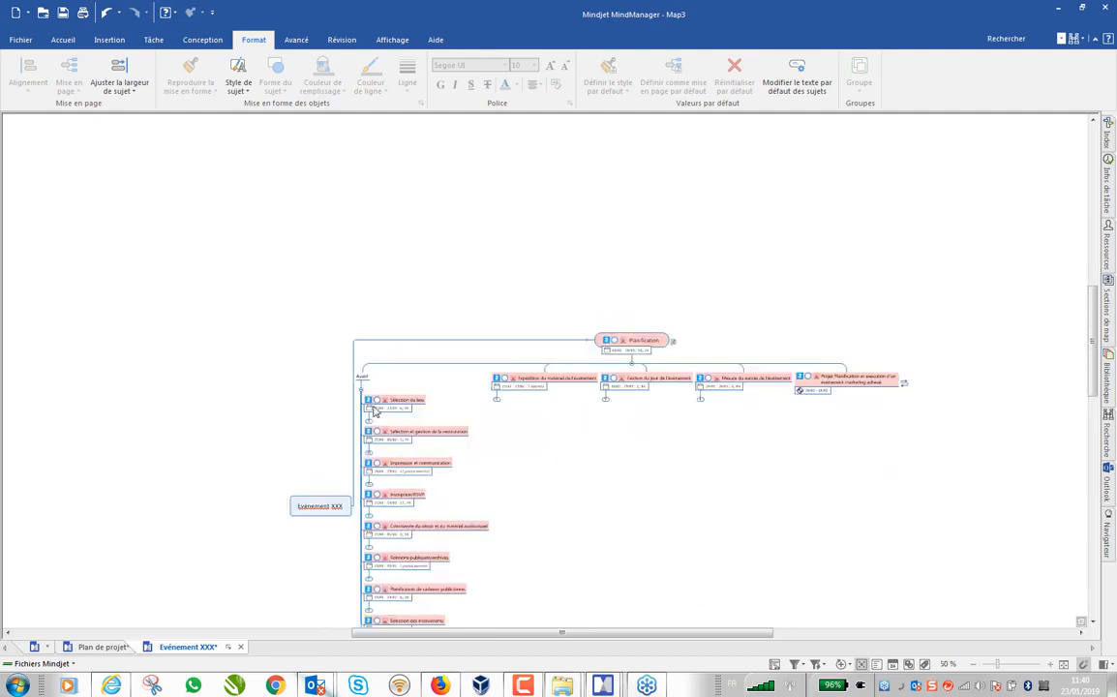
left_click(368, 380)
key("Return")
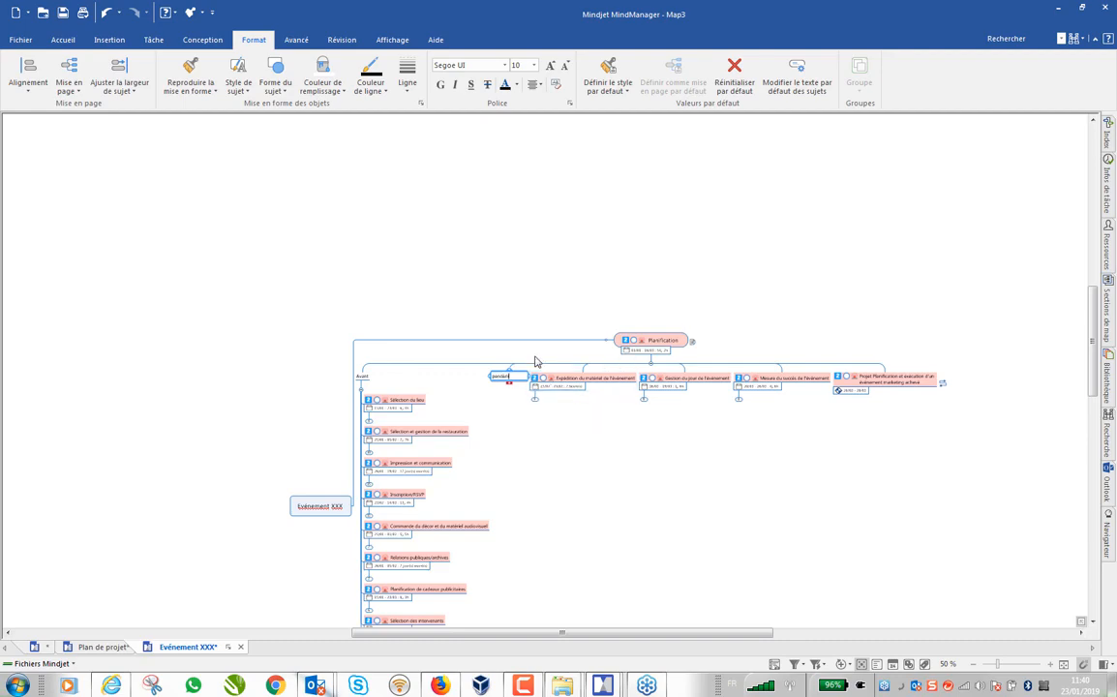
key("Return")
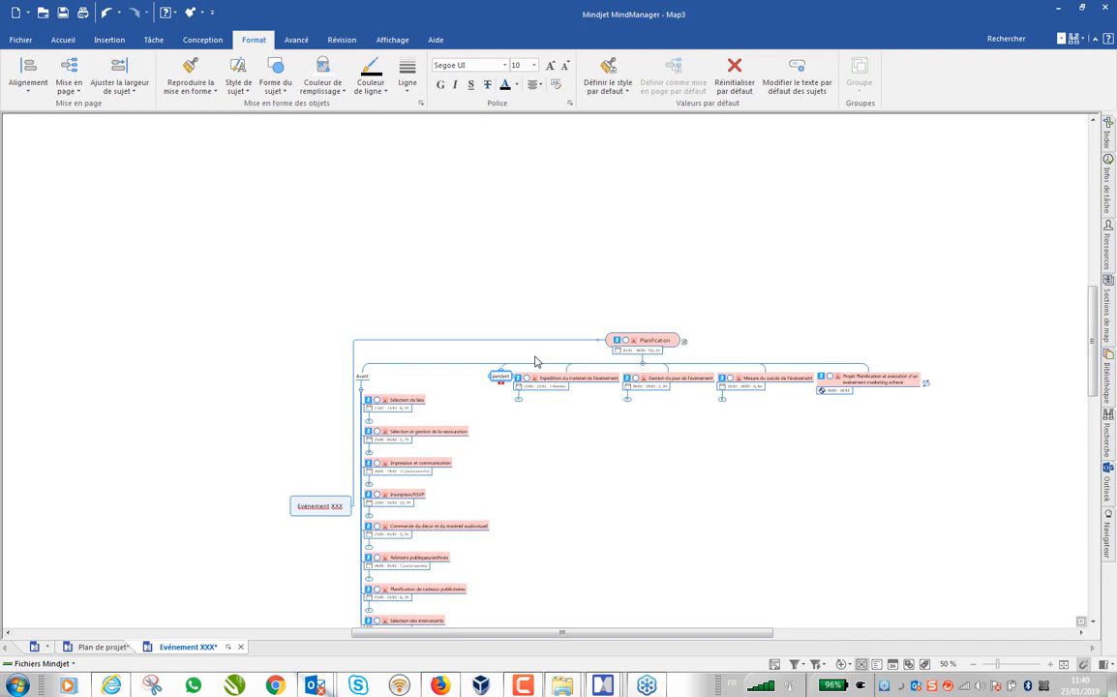
key("Return")
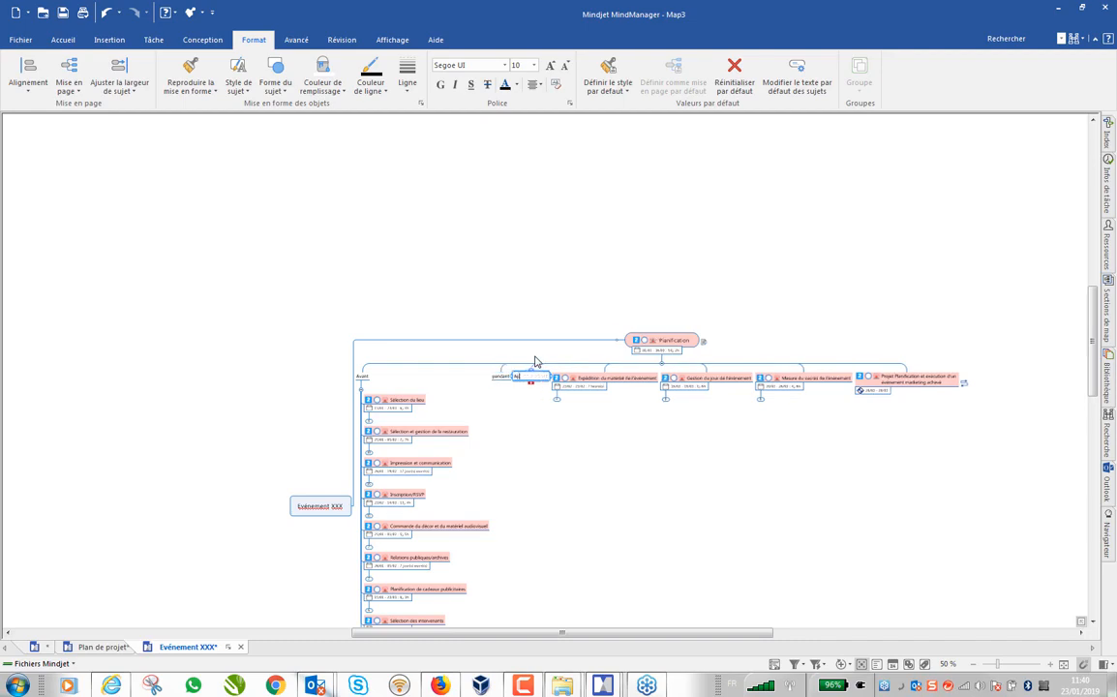
key("Return")
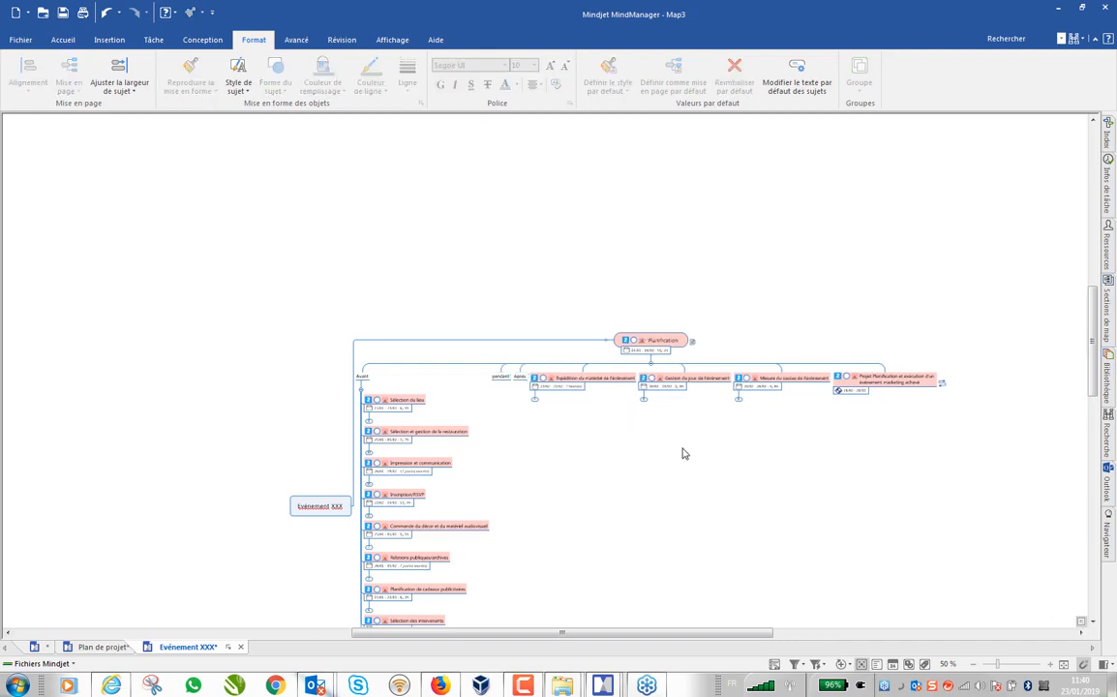
- Move the topics Expédition du matériel, Gestion du jour and Mesure du succès de l'événement under pendant, and the project completion milestone under Après
left_click_drag(746, 458, 623, 428)
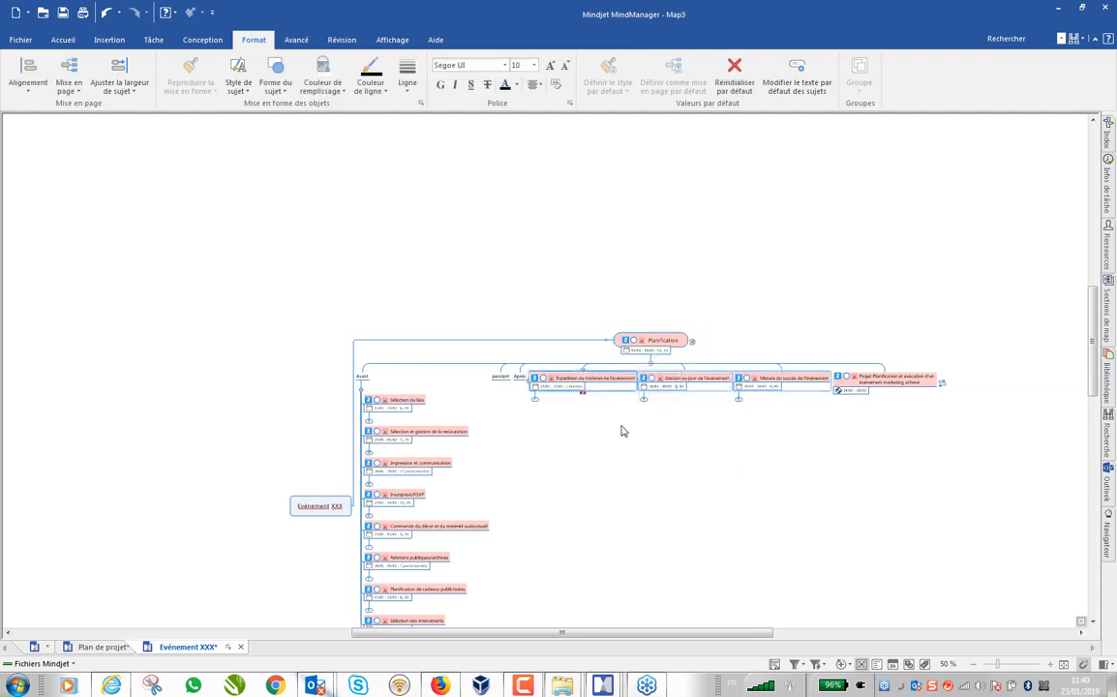
left_click_drag(598, 377, 533, 424)
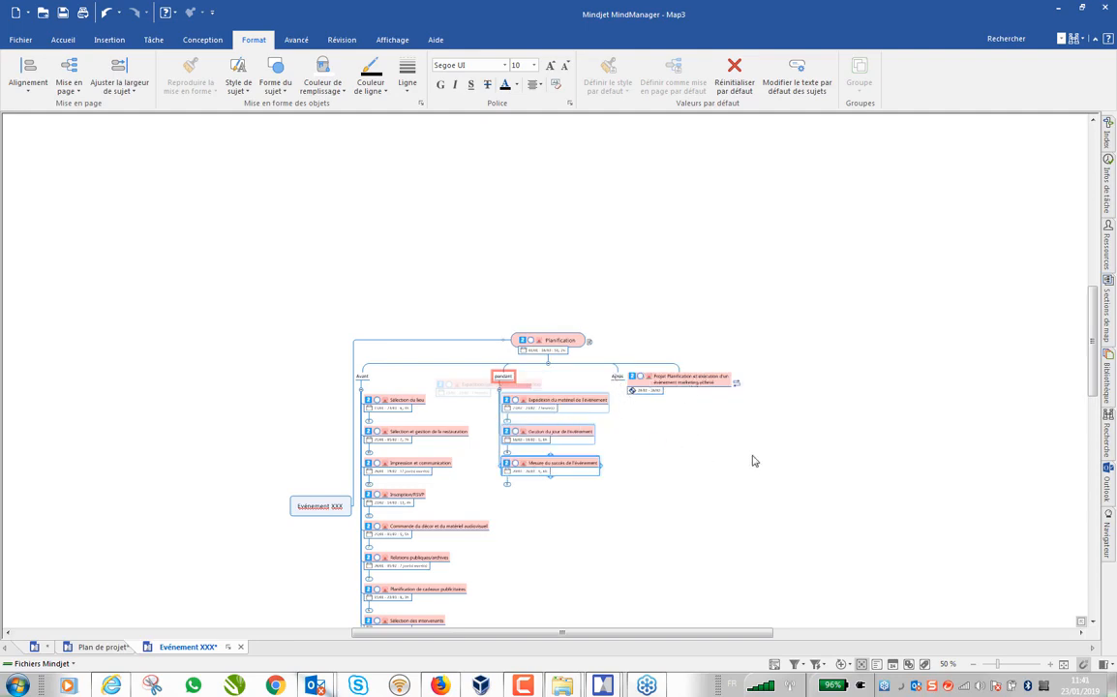
scroll(749, 440, "up", 1)
scroll(749, 439, "up", 4)
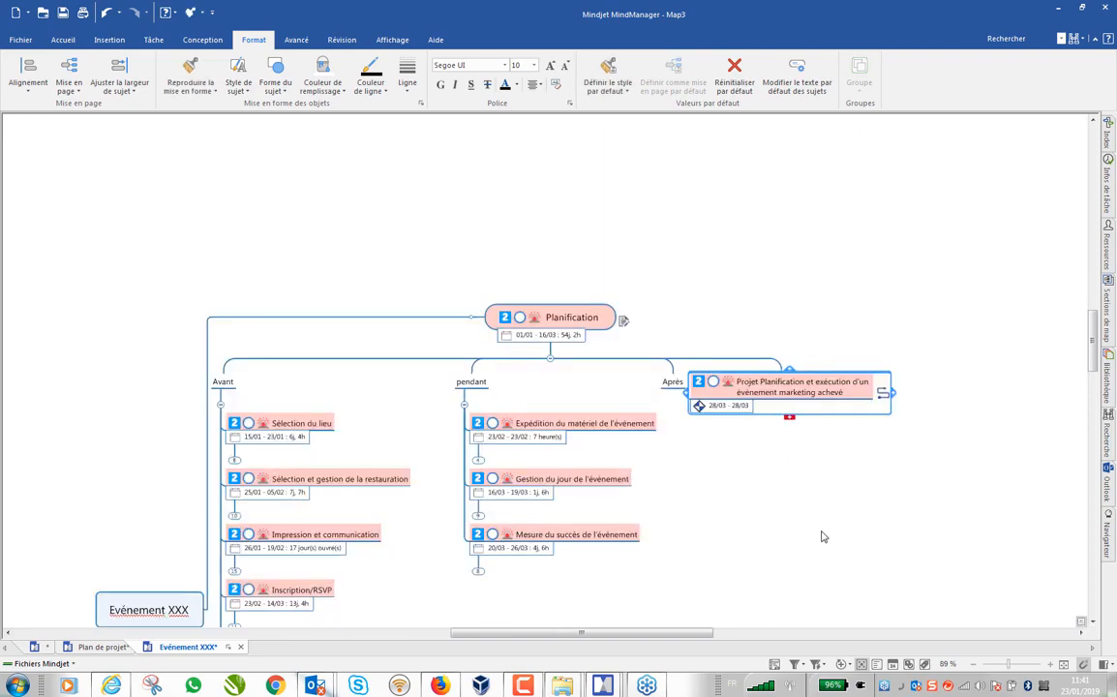
left_click(822, 531)
left_click_drag(790, 384, 669, 400)
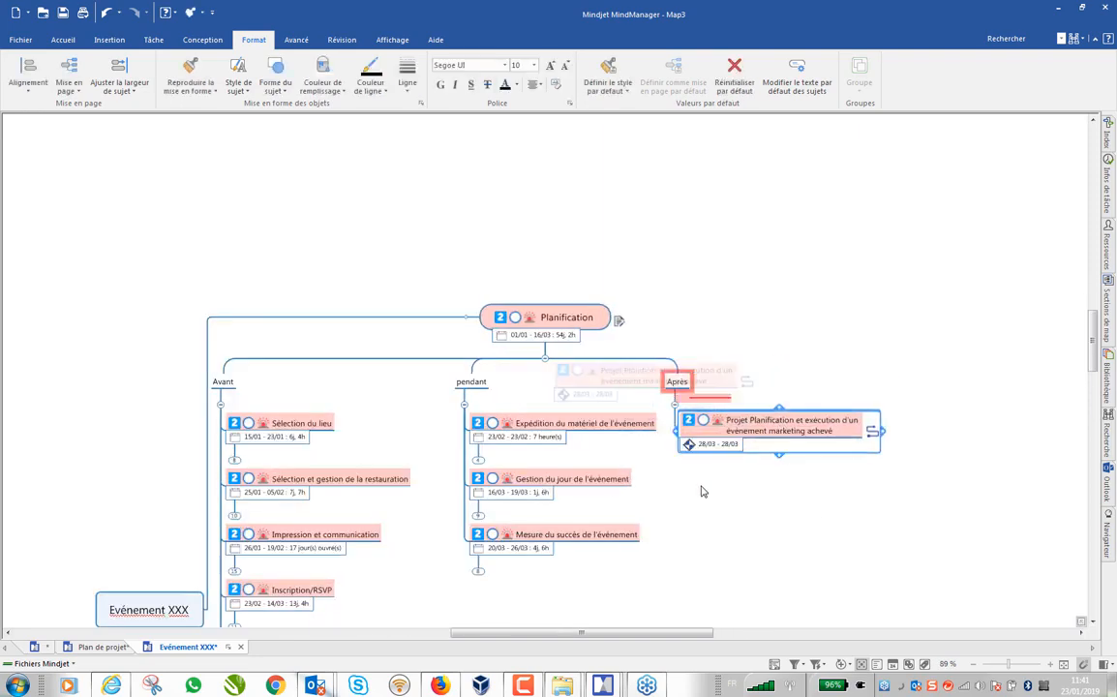
left_click(794, 295)
- Expand Sélection du lieu under Avant and examine the dates, resources and dependencies of its tasks
scroll(794, 298, "down", 5)
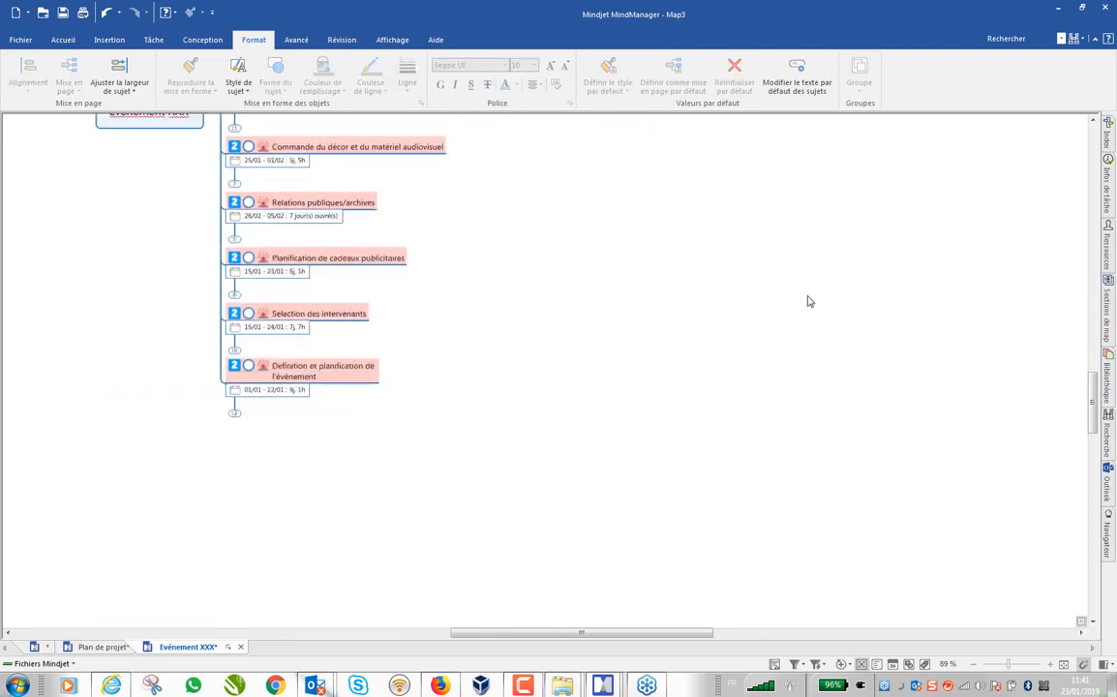
scroll(805, 302, "up", 3)
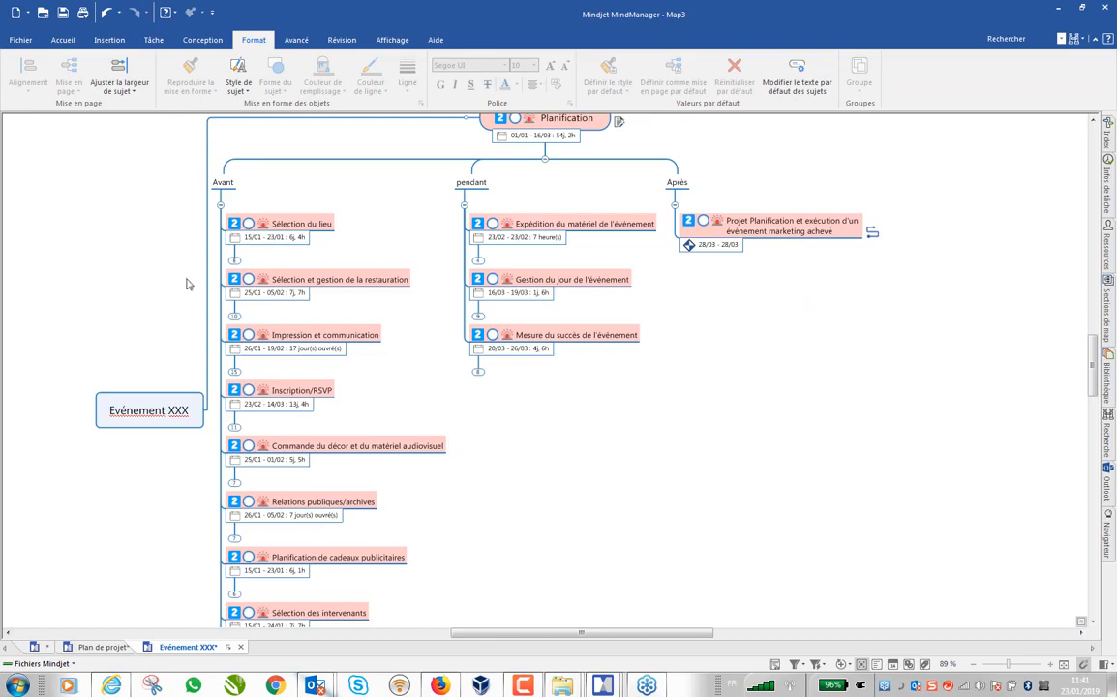
left_click(233, 261)
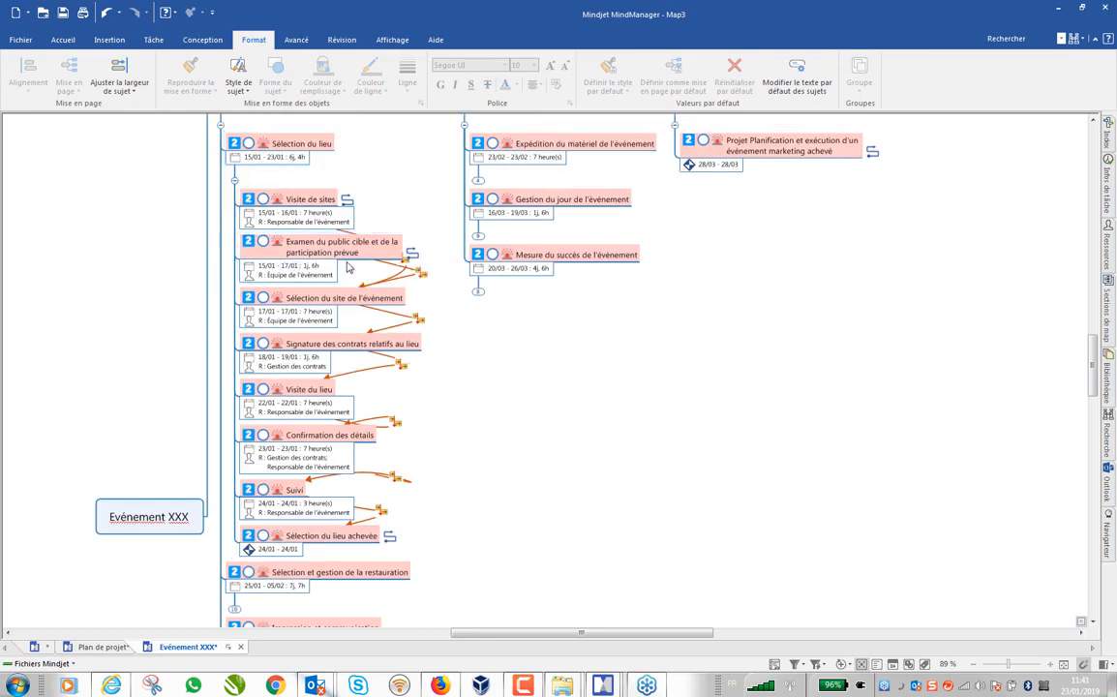
scroll(350, 268, "up", 3)
scroll(350, 270, "down", 2)
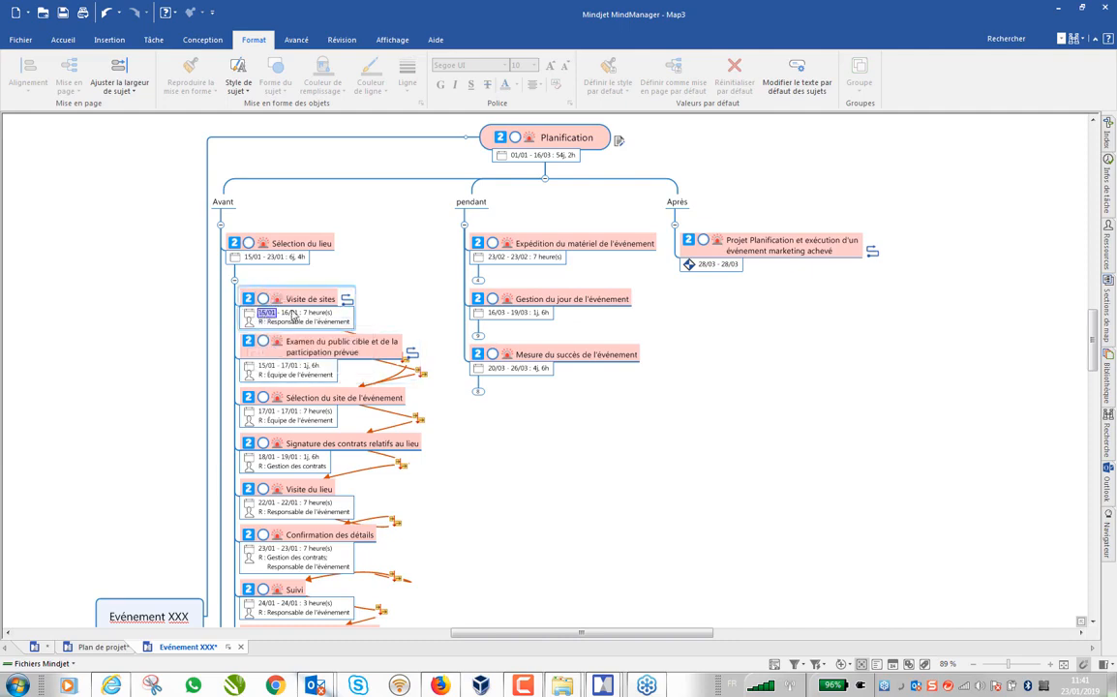
- Display the reorganized map in Gantt Pro and examine the task schedule and dependencies at a closer time scale
left_click(774, 666)
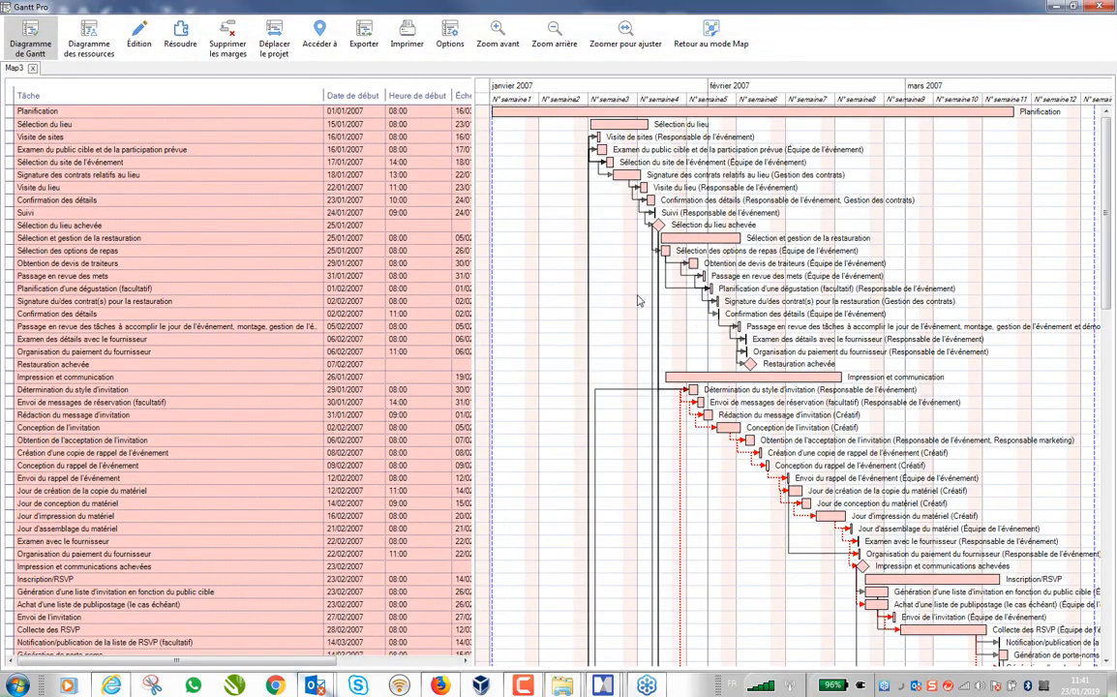
scroll(638, 324, "down", 1)
scroll(635, 323, "down", 3)
scroll(629, 319, "up", 3)
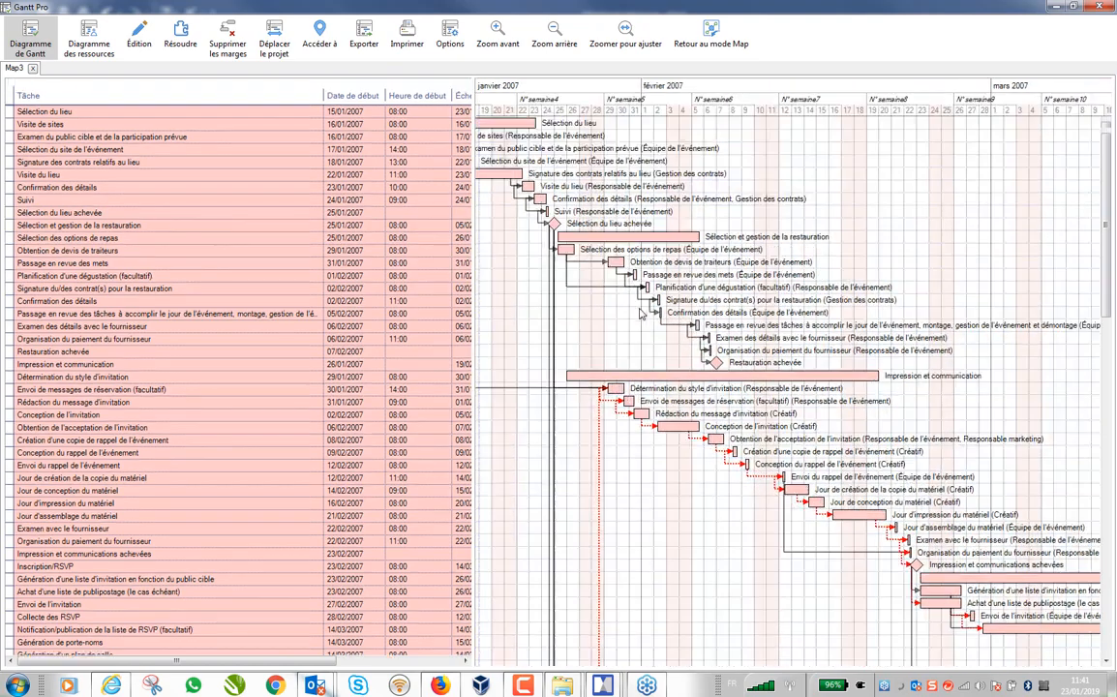
- Return to the MindManager map and turn on consolidated task information for the topics Avant, pendant and Après
scroll(616, 287, "down", 4)
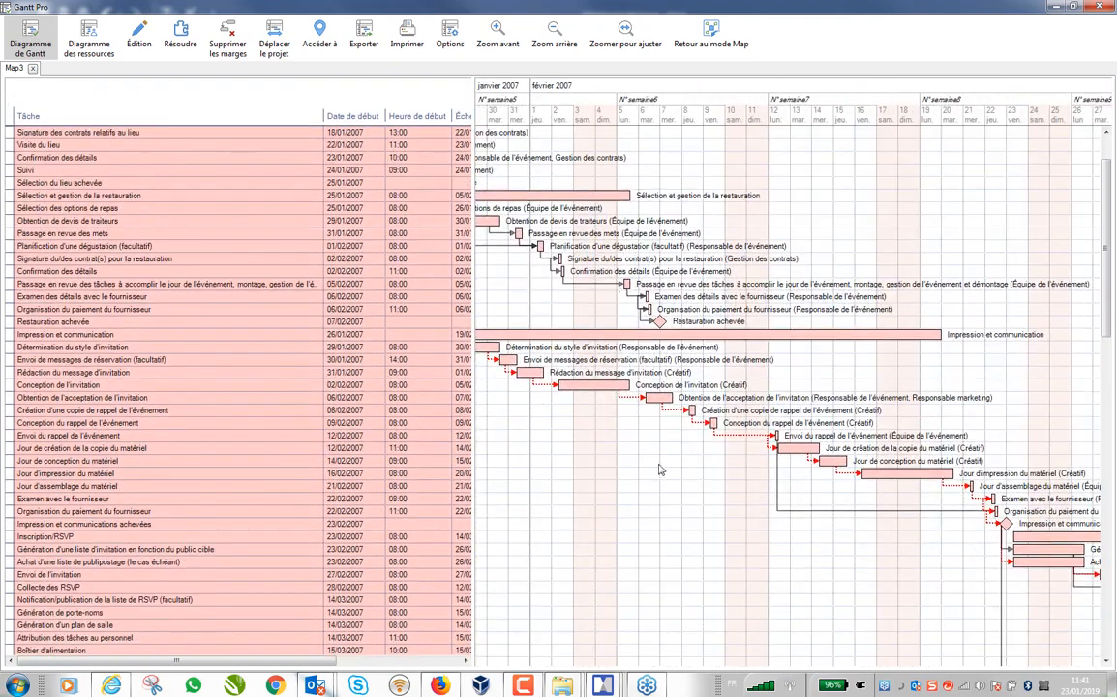
left_click_drag(768, 571, 929, 564)
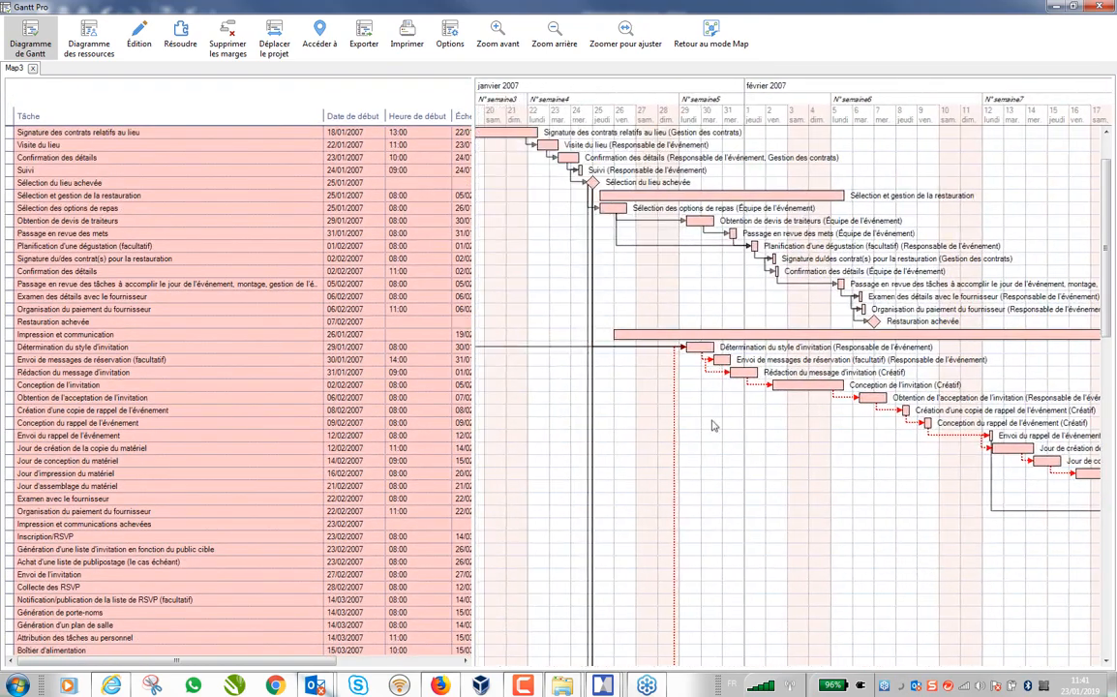
left_click_drag(660, 424, 714, 425)
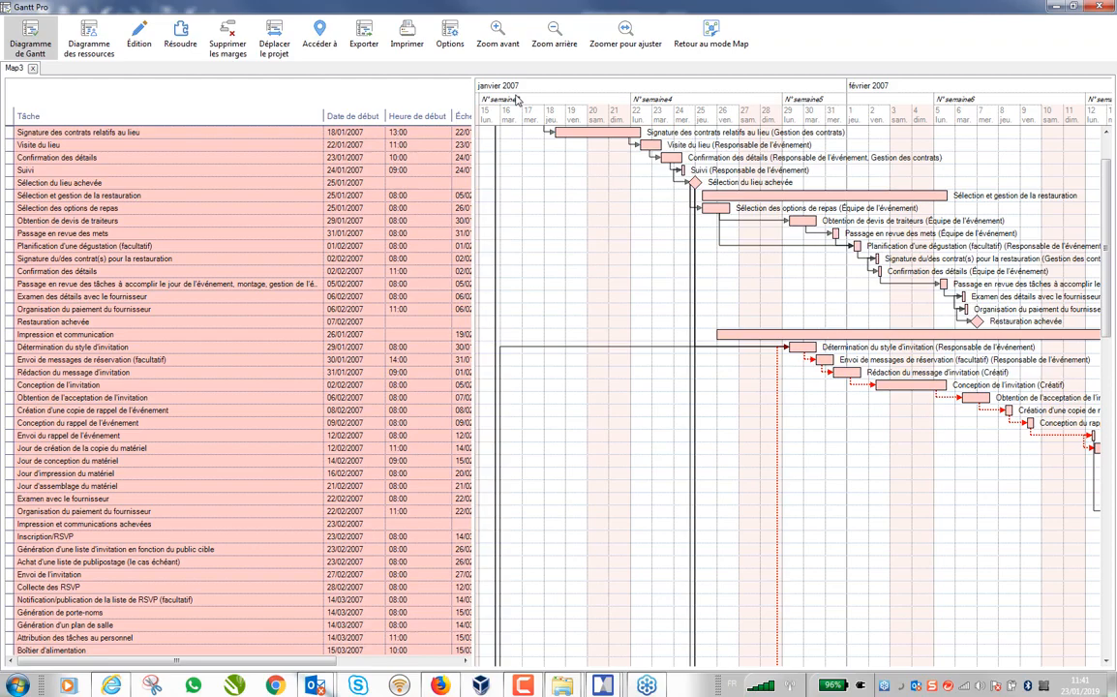
left_click(711, 39)
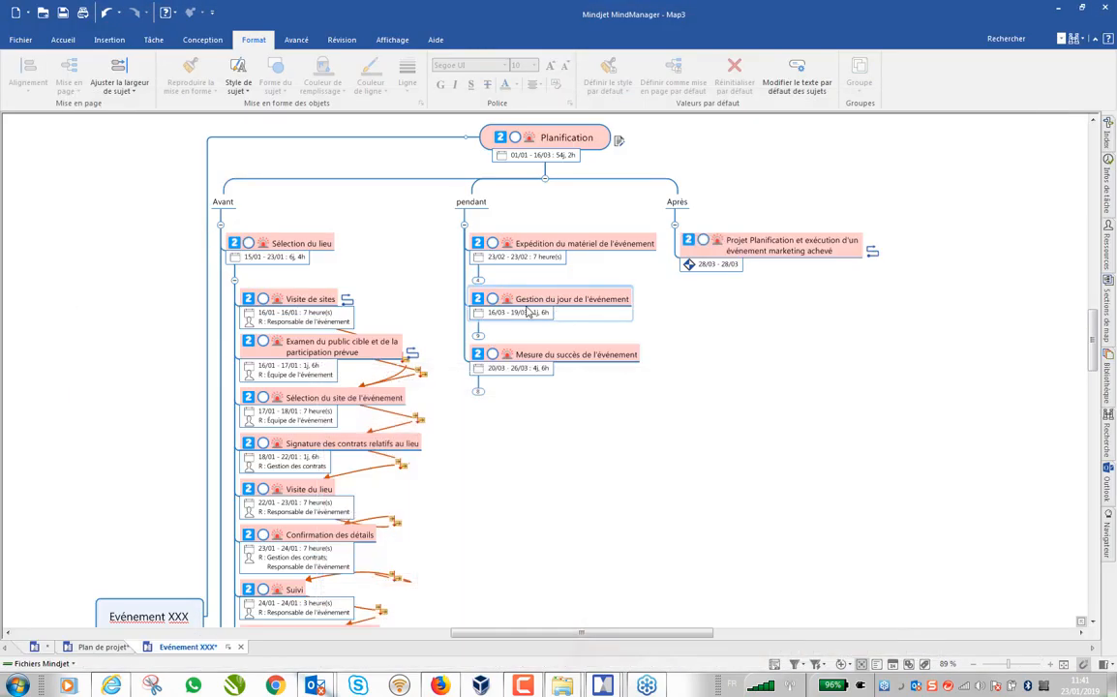
left_click(226, 203)
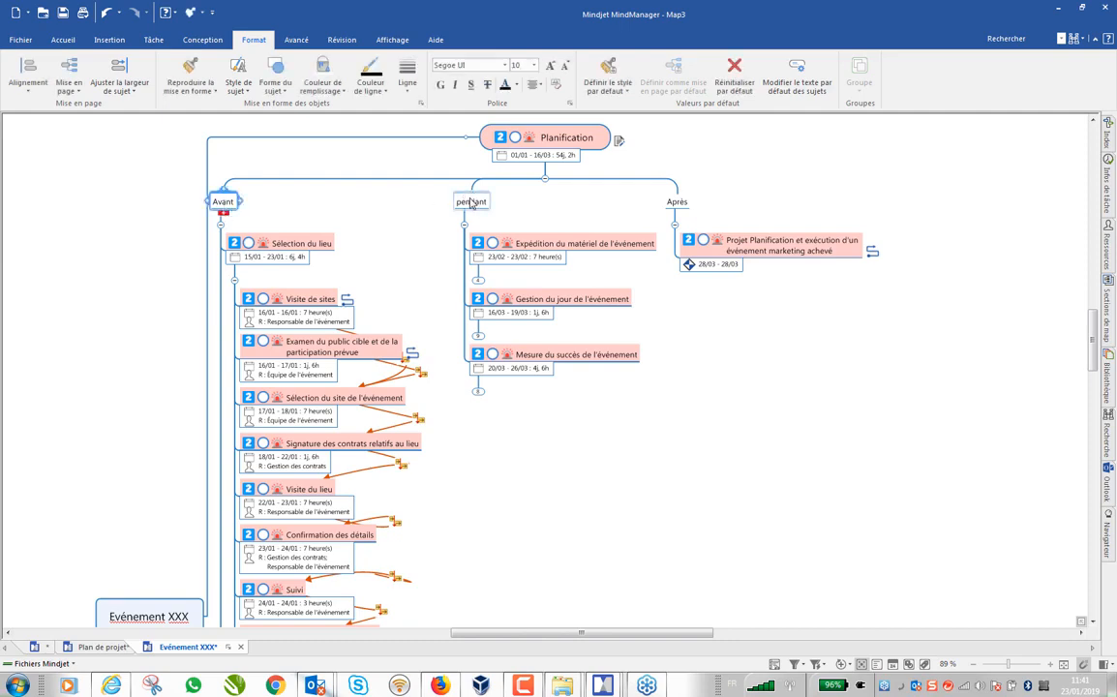
left_click(472, 204, "ctrl")
left_click(680, 202)
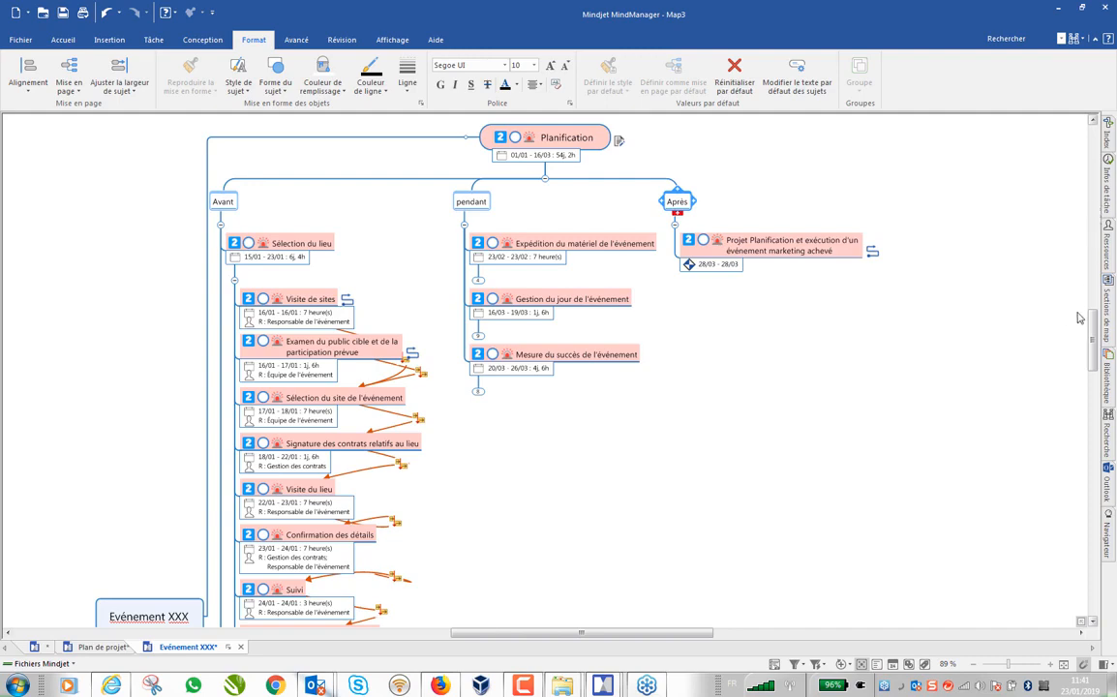
left_click(1107, 179)
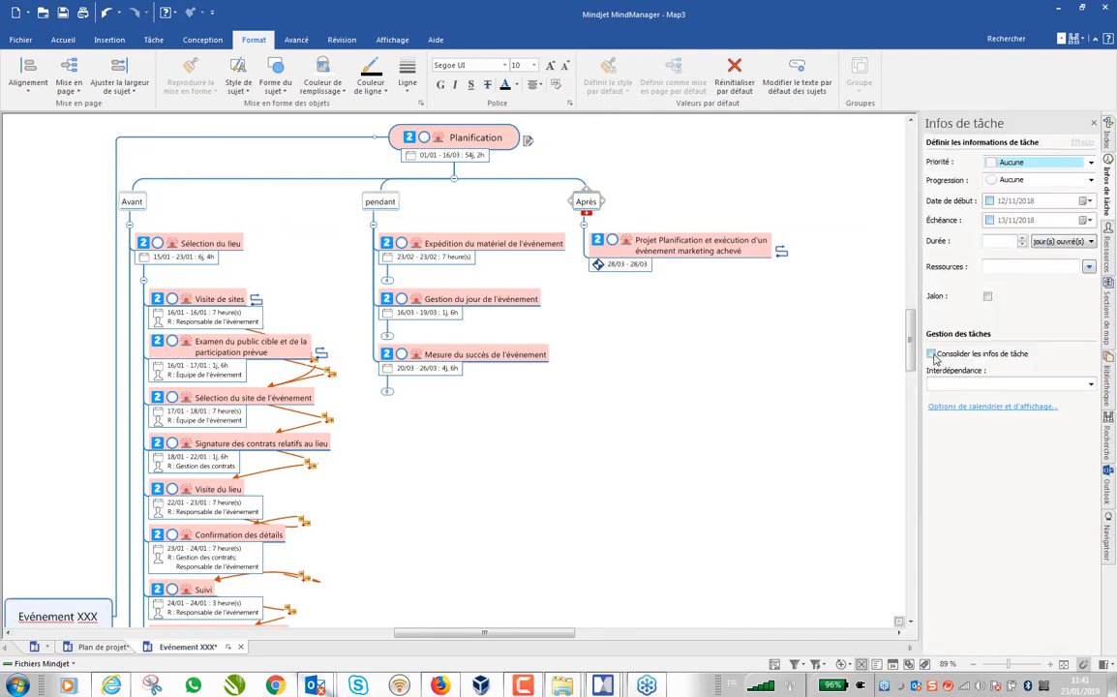
left_click(931, 354)
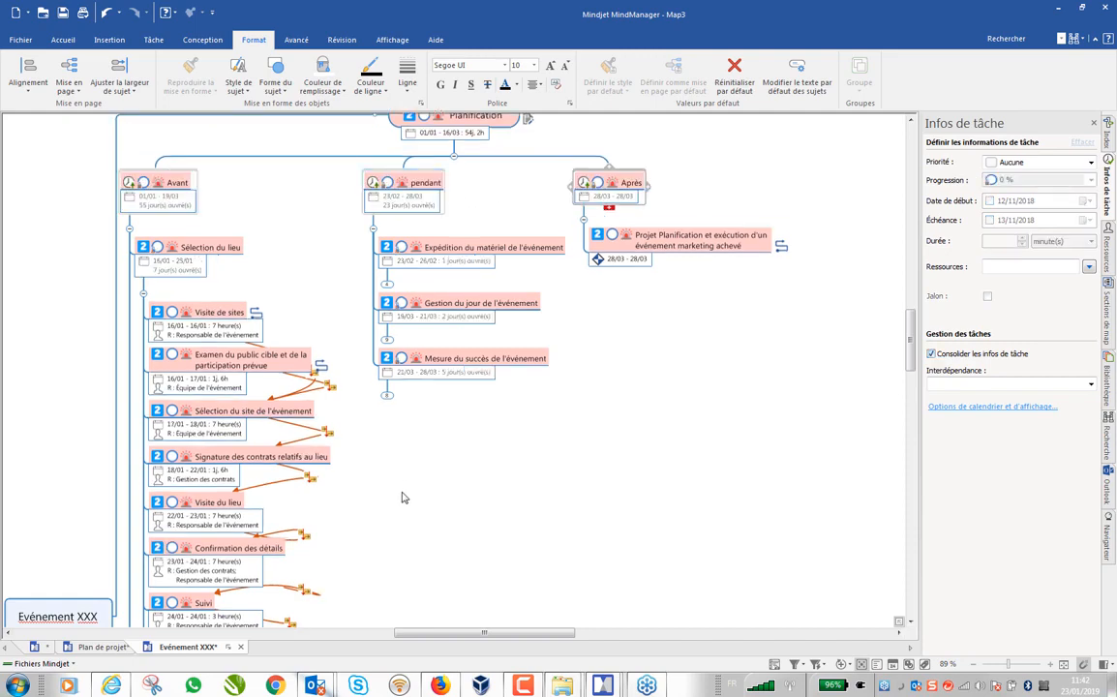
- Display the updated map in Gantt Pro and examine the task hierarchy from the start of the project
left_click(775, 664)
scroll(357, 330, "up", 3)
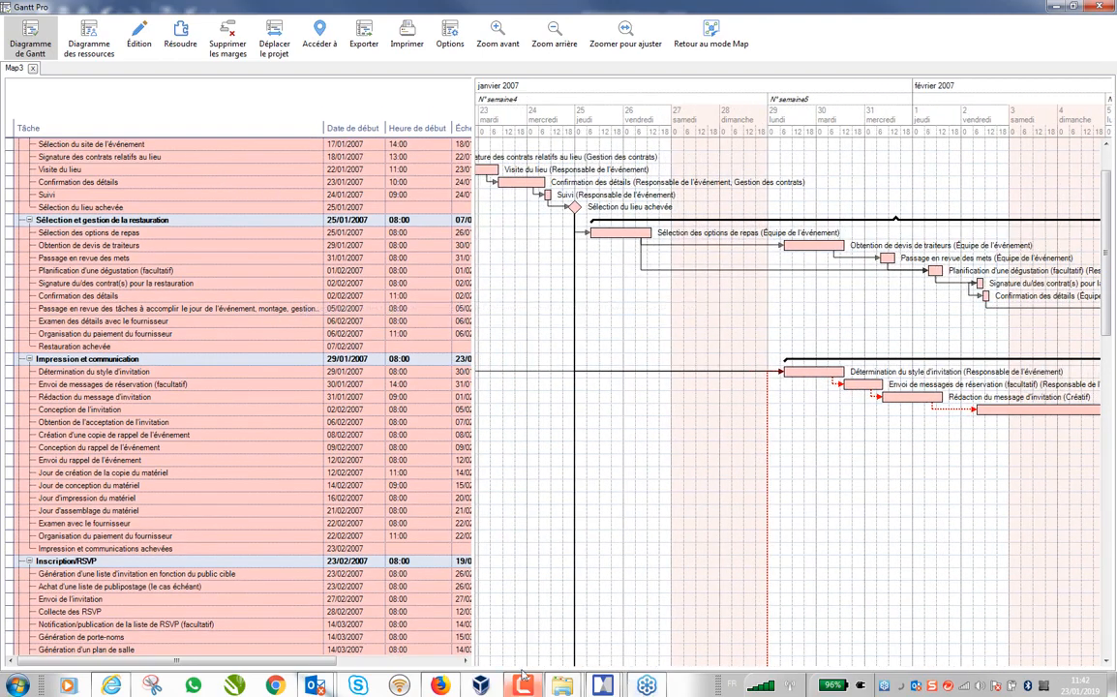
left_click(251, 162)
scroll(276, 186, "up", 1)
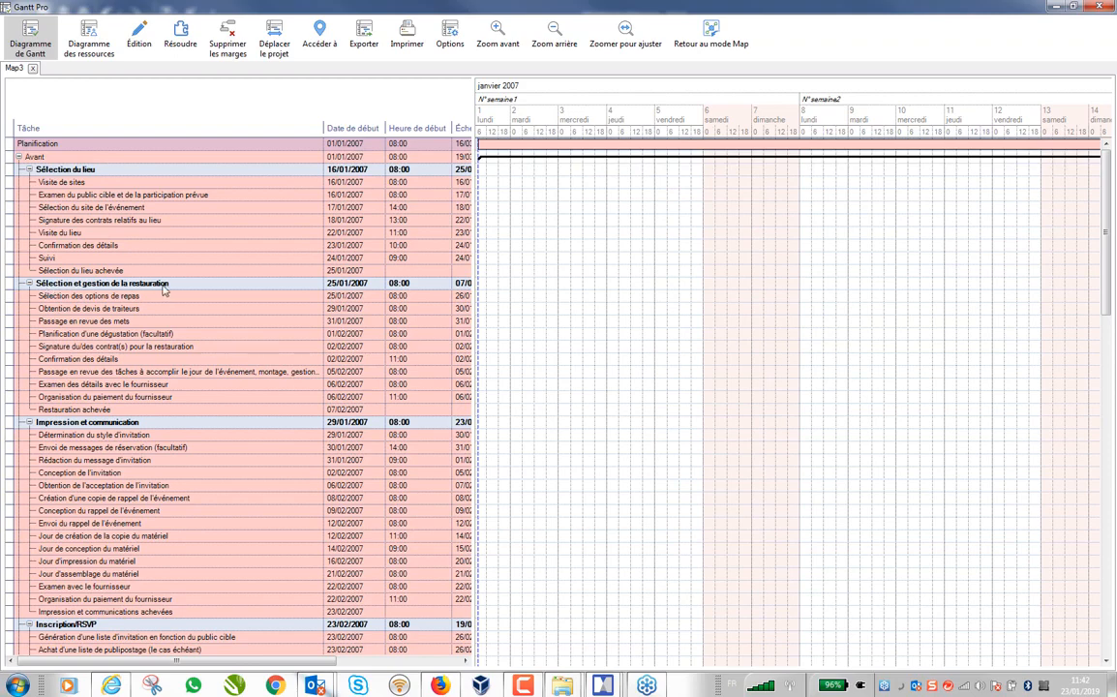
- Collapse every task group under Avant except Définition et planification de l'événement, and collapse Expédition du matériel and Gestion du jour under pendant
left_click(29, 169)
left_click(29, 182)
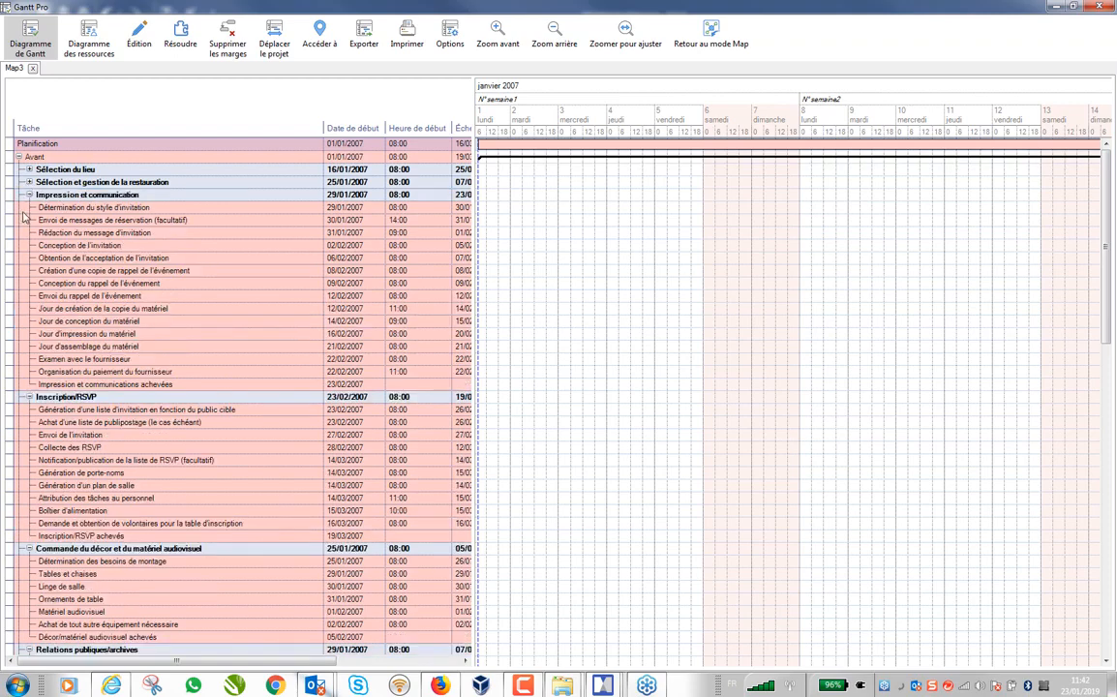
left_click(29, 397)
left_click(29, 195)
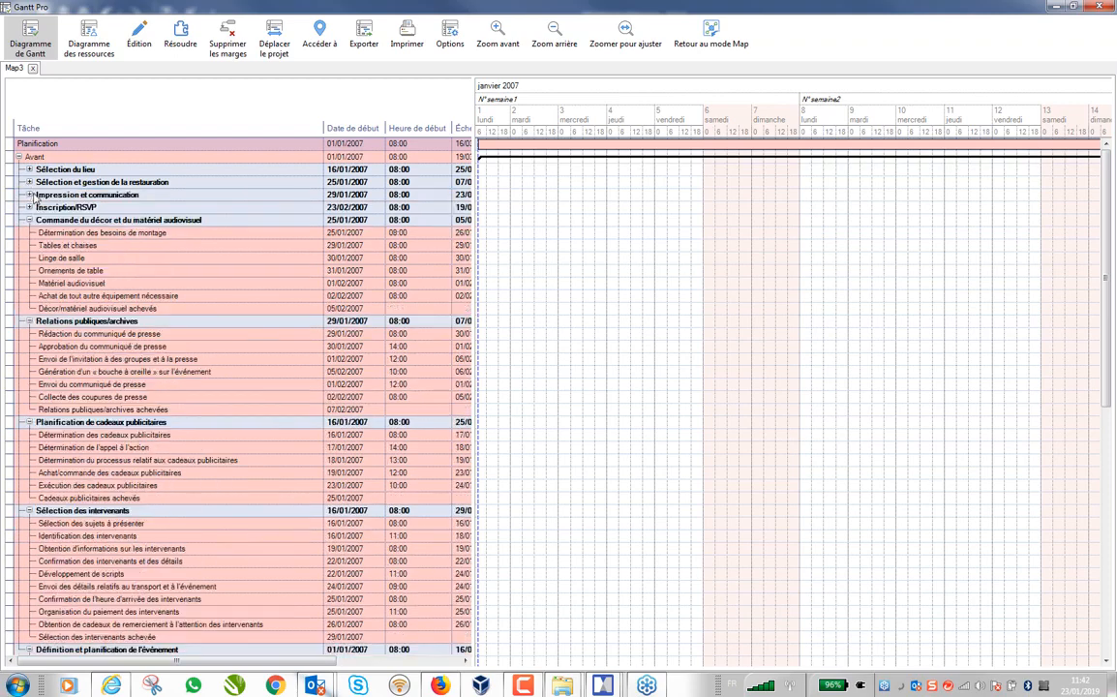
left_click(29, 321)
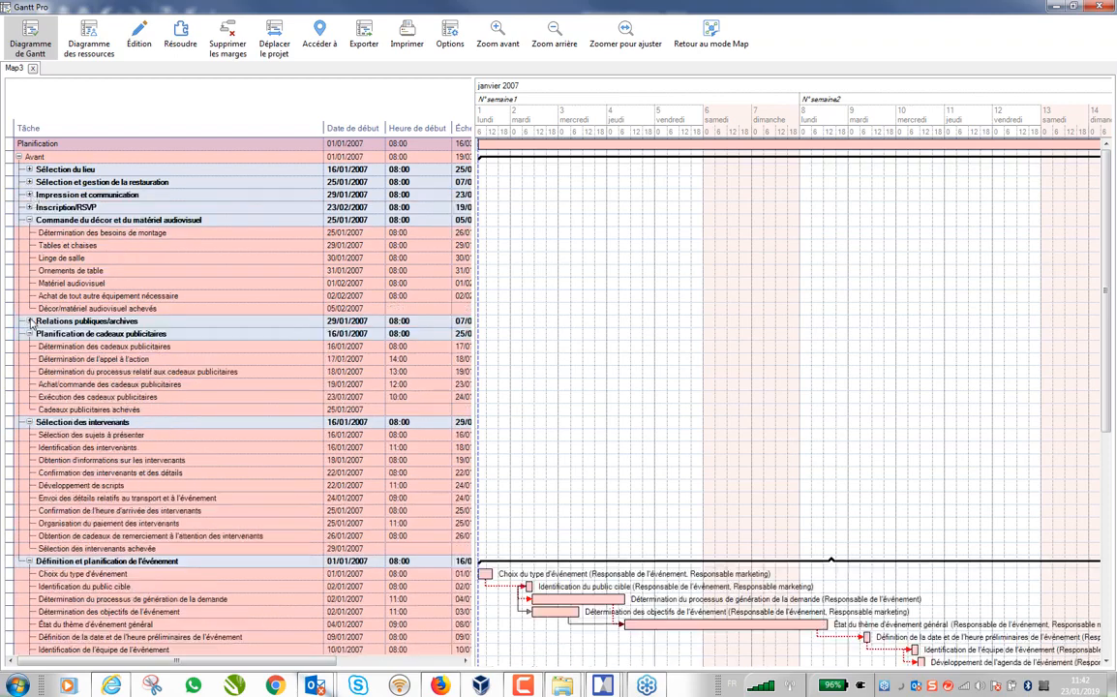
left_click(29, 220)
left_click(29, 333)
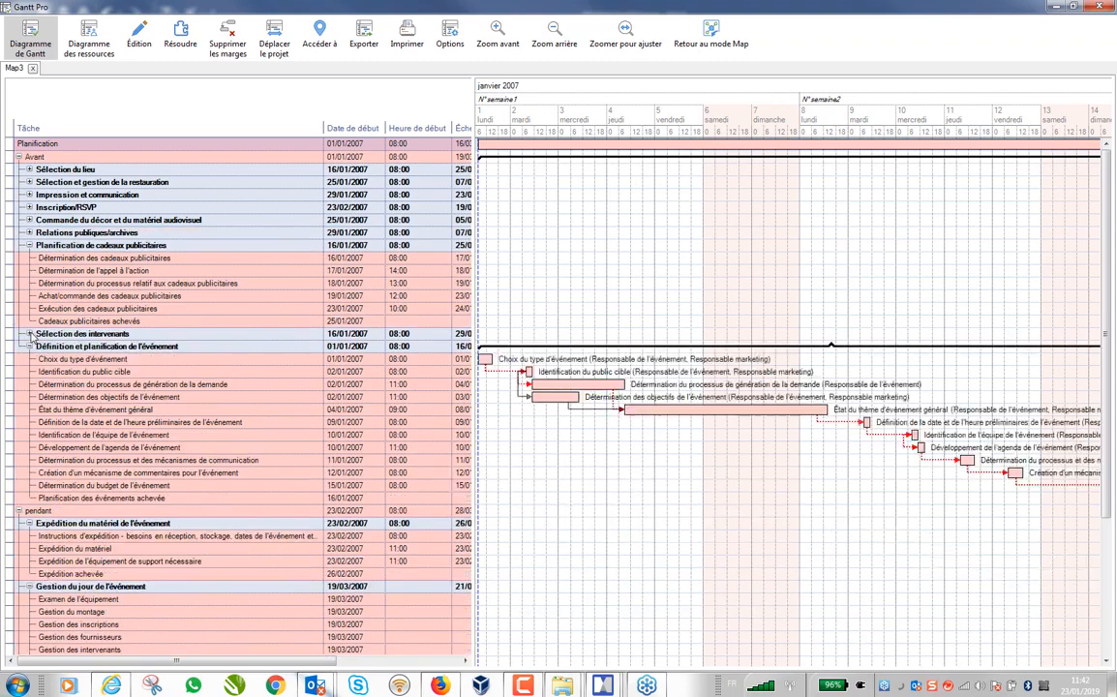
left_click(30, 246)
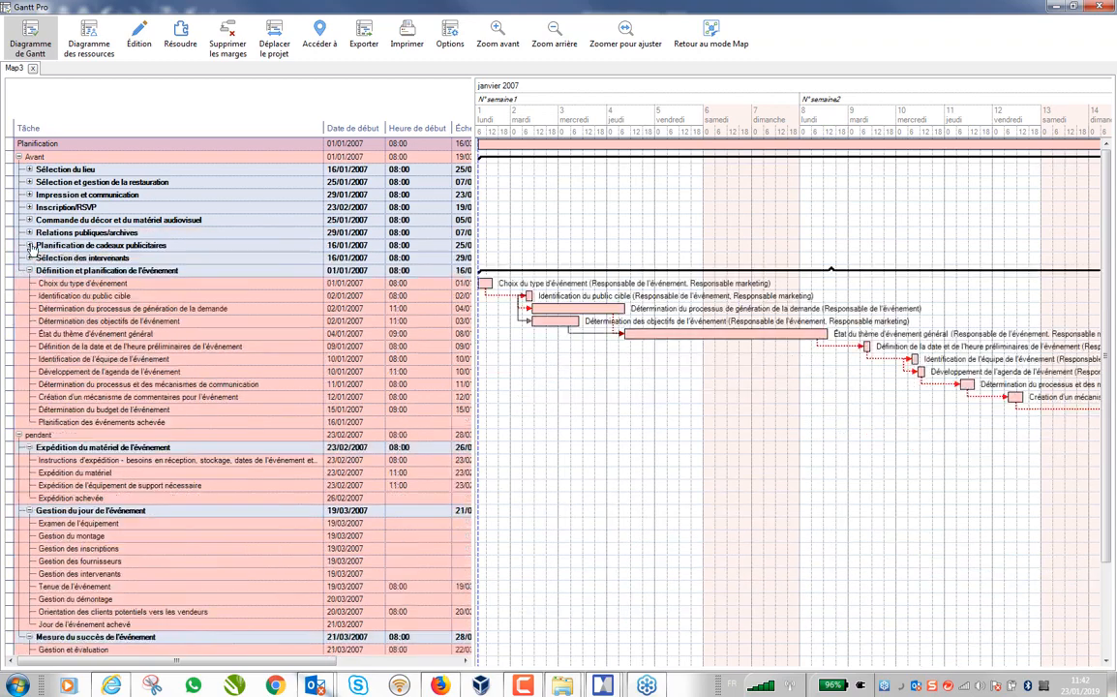
left_click(29, 446)
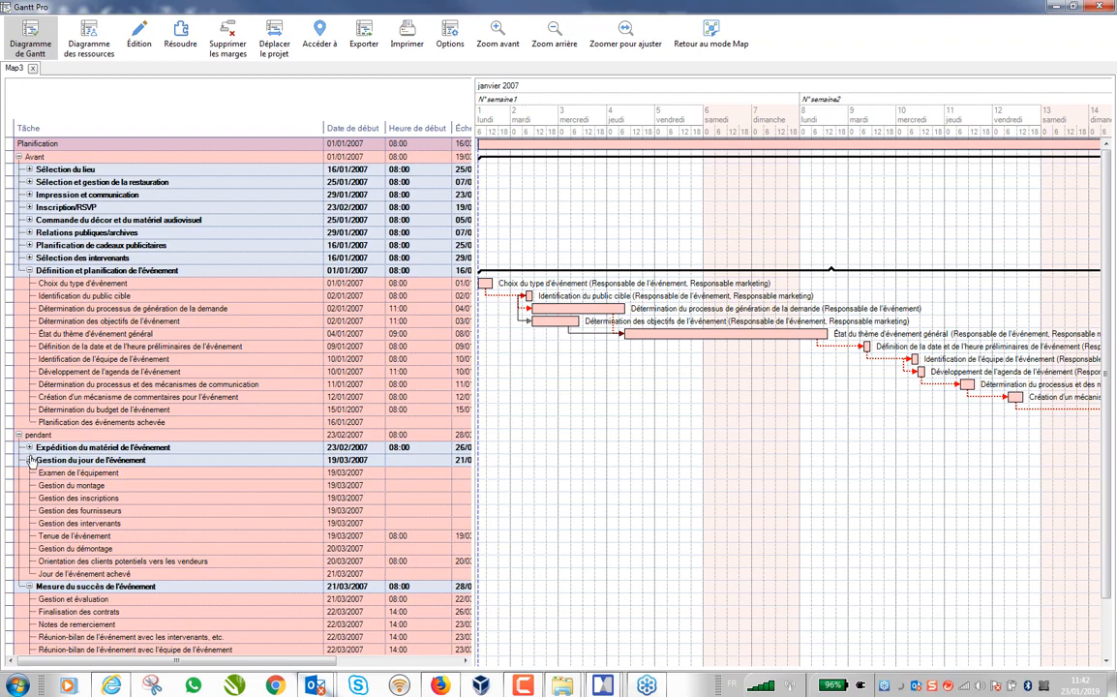
left_click(29, 460)
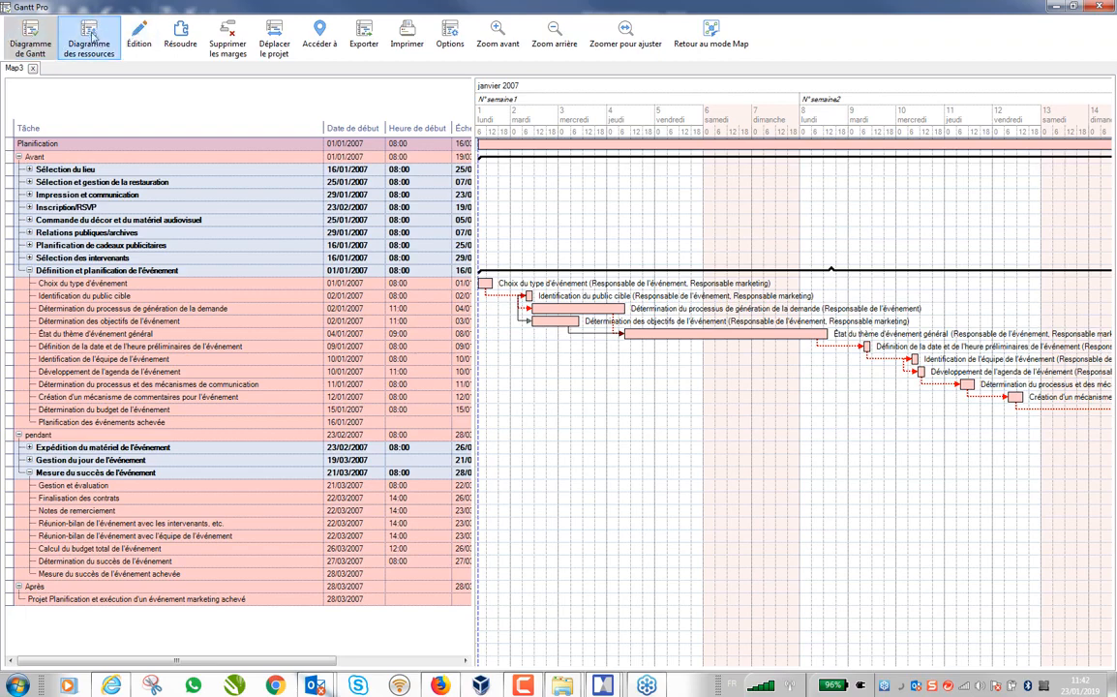
- Display the resource diagram, collapse Créatif and examine the Équipe de l'événement workload from late January to early February 2007
left_click(90, 38)
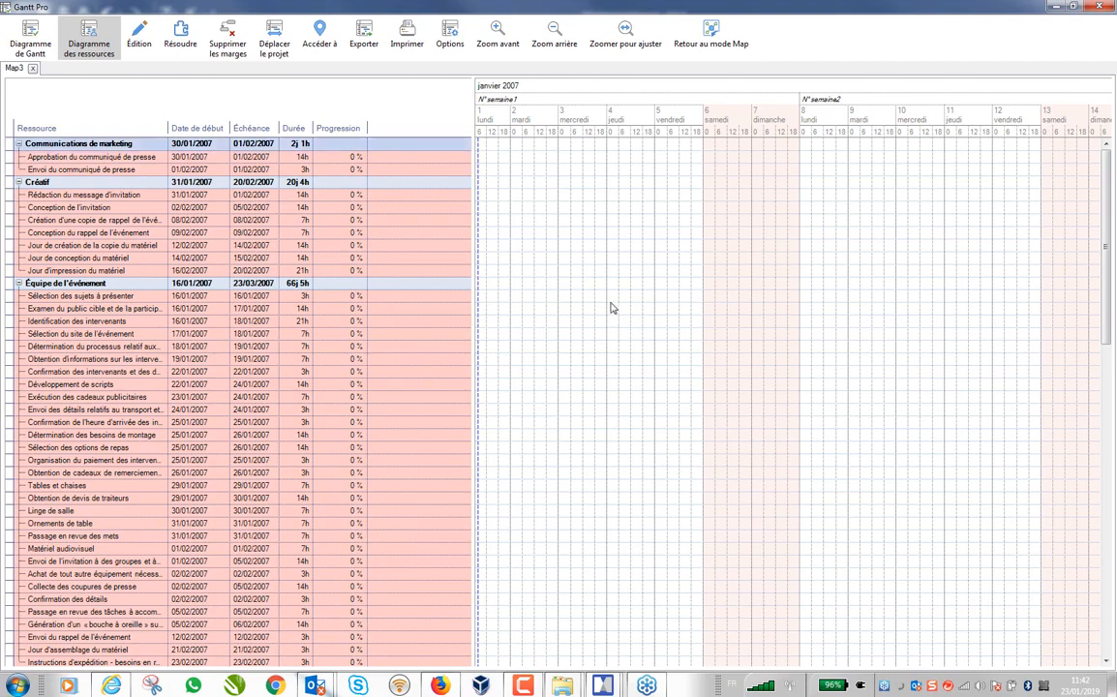
scroll(616, 302, "up", 1)
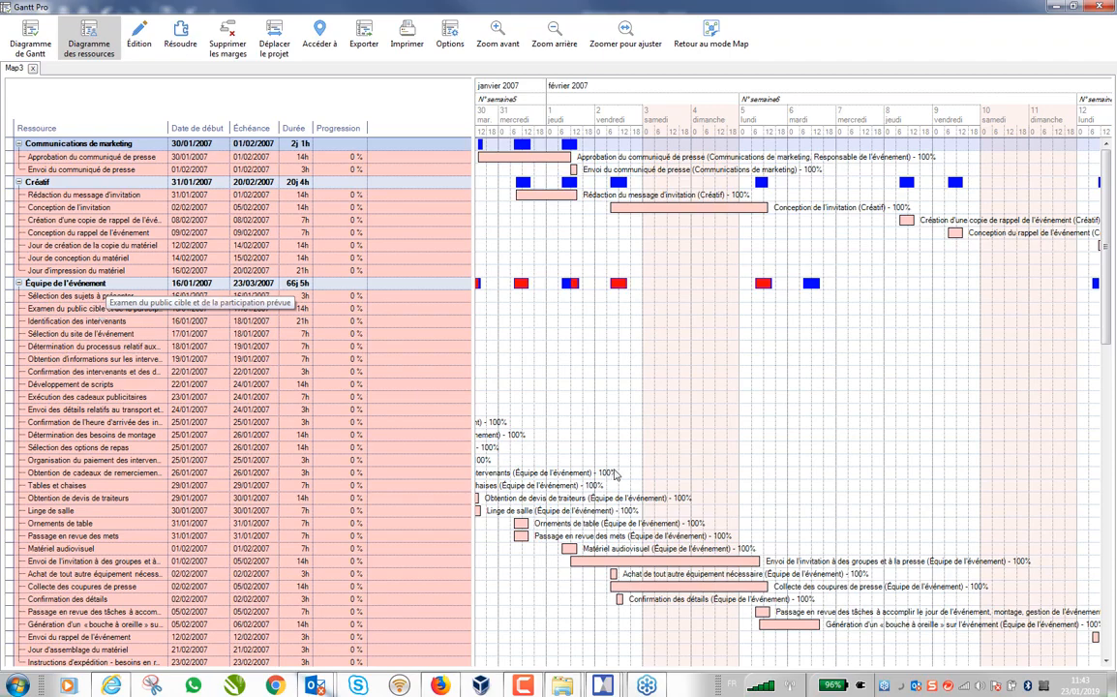
left_click_drag(514, 326, 731, 319)
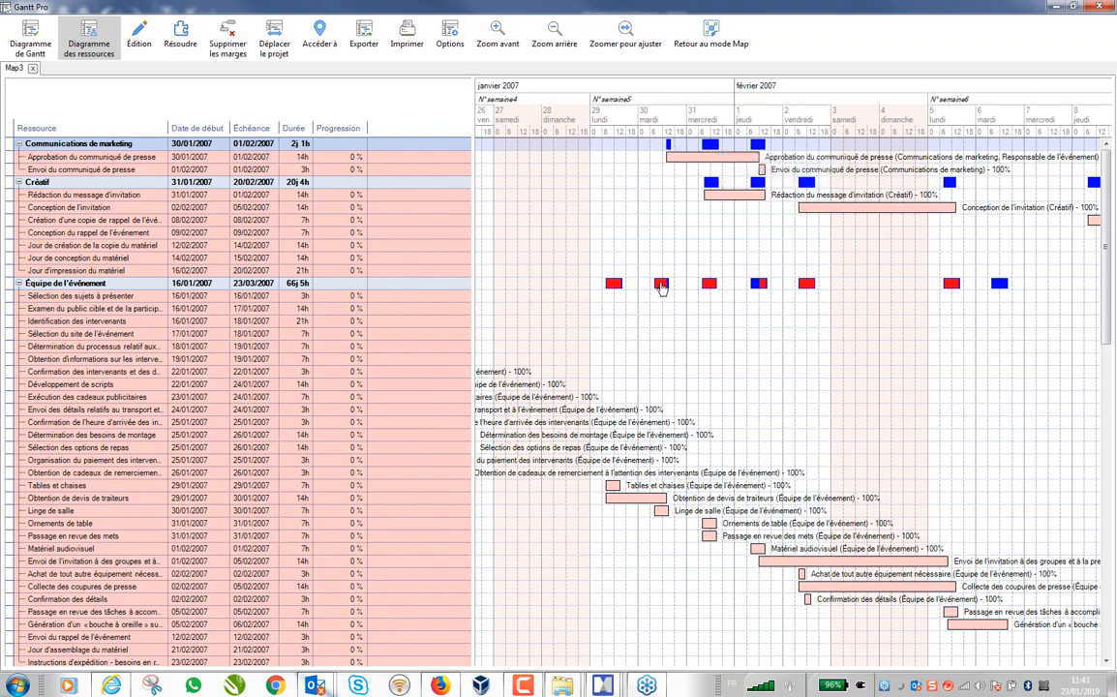
mouse_move(661, 289)
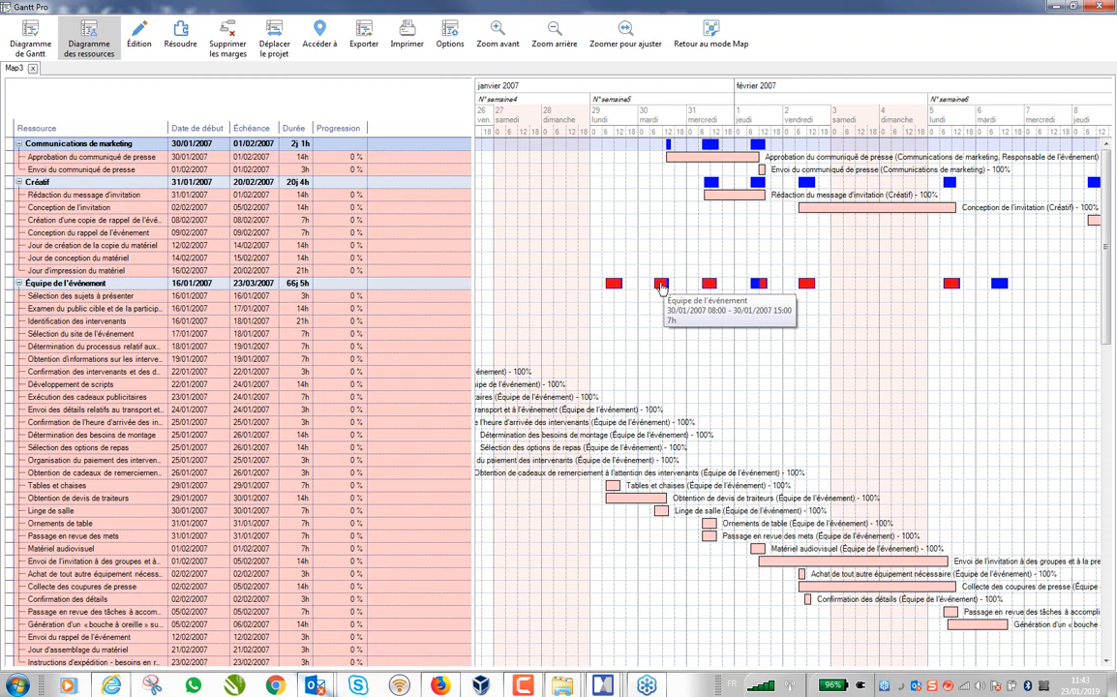
left_click(19, 181)
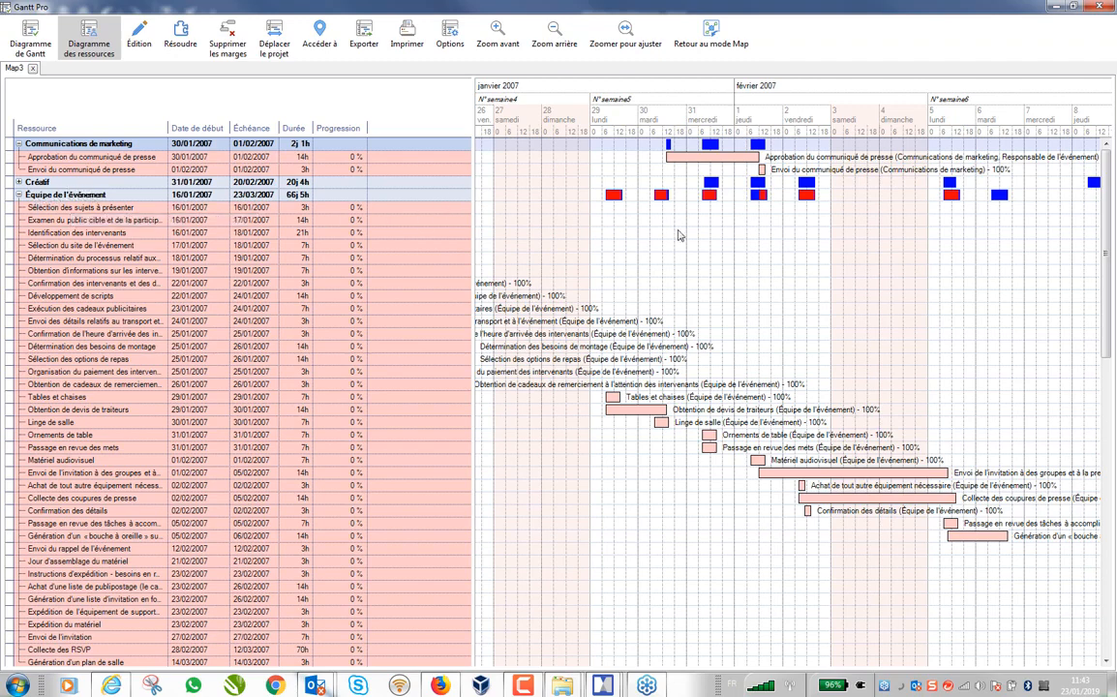
left_click(613, 194)
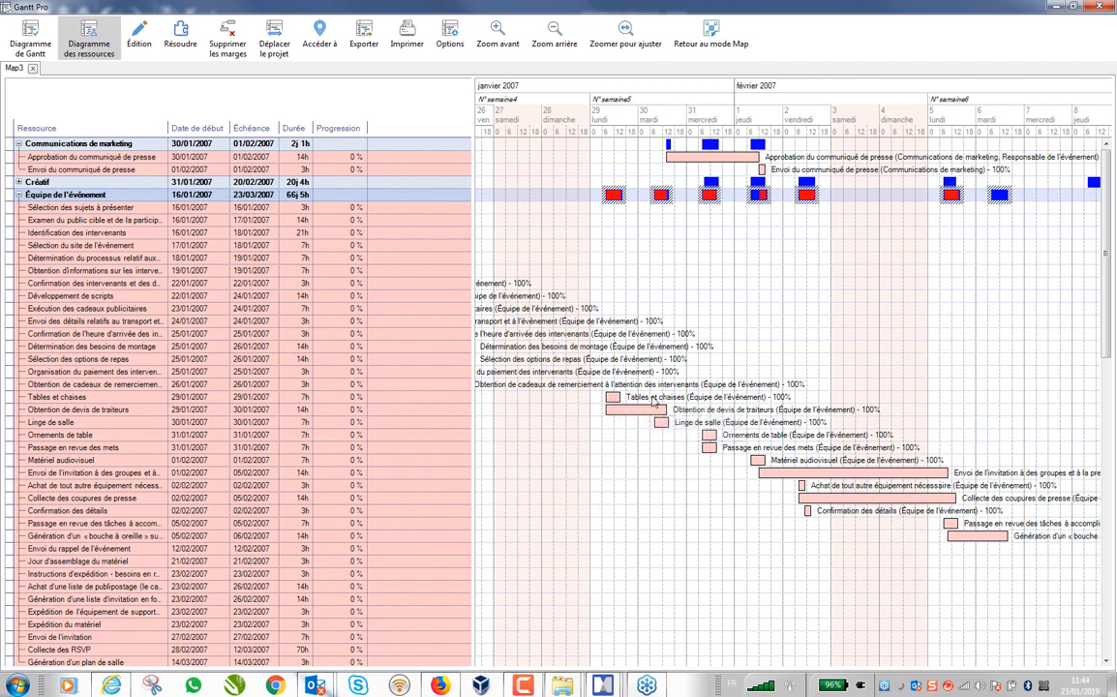
- Set the workload of Équipe de l'événement on the task Tables et chaises to 20%
double_click(611, 398)
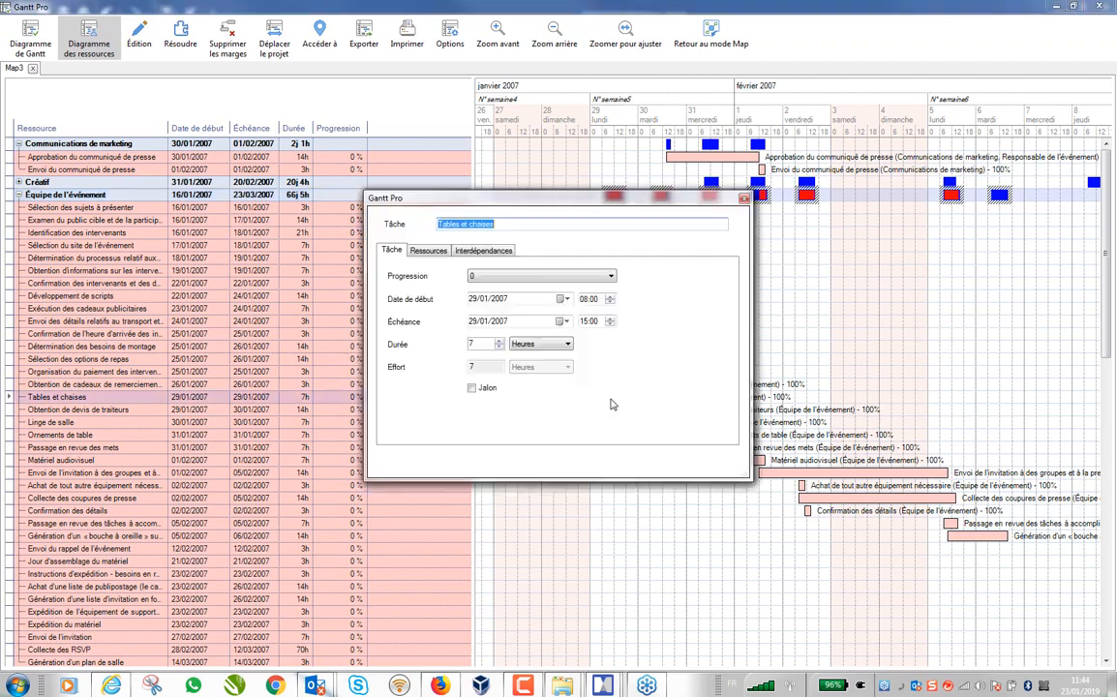
left_click(423, 252)
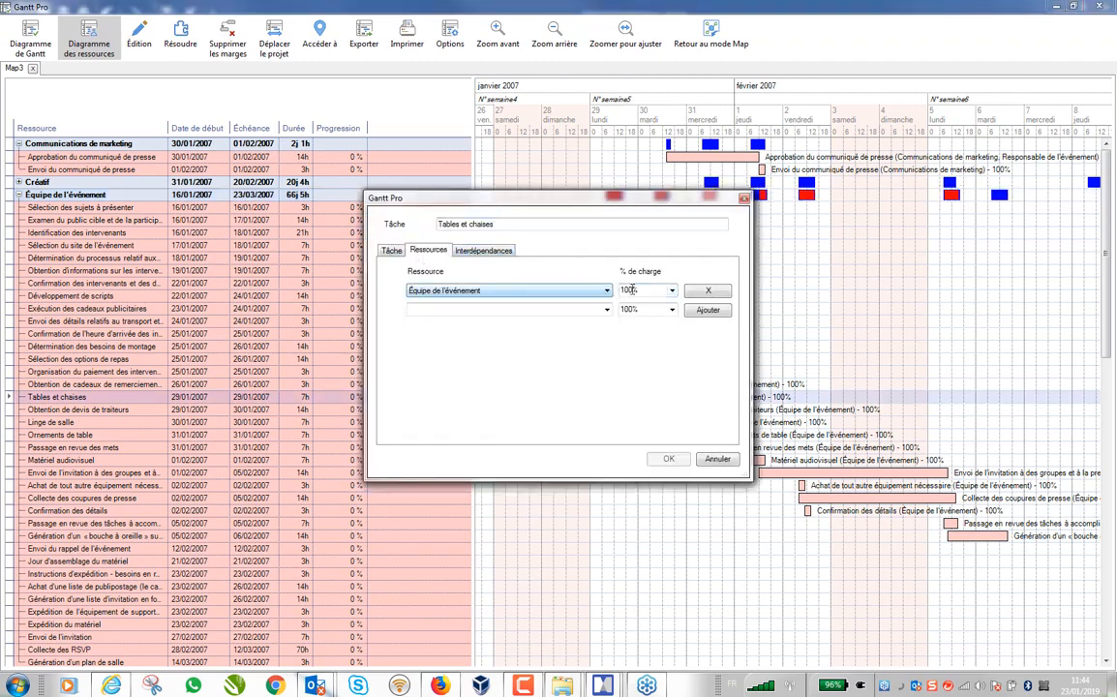
left_click(629, 289)
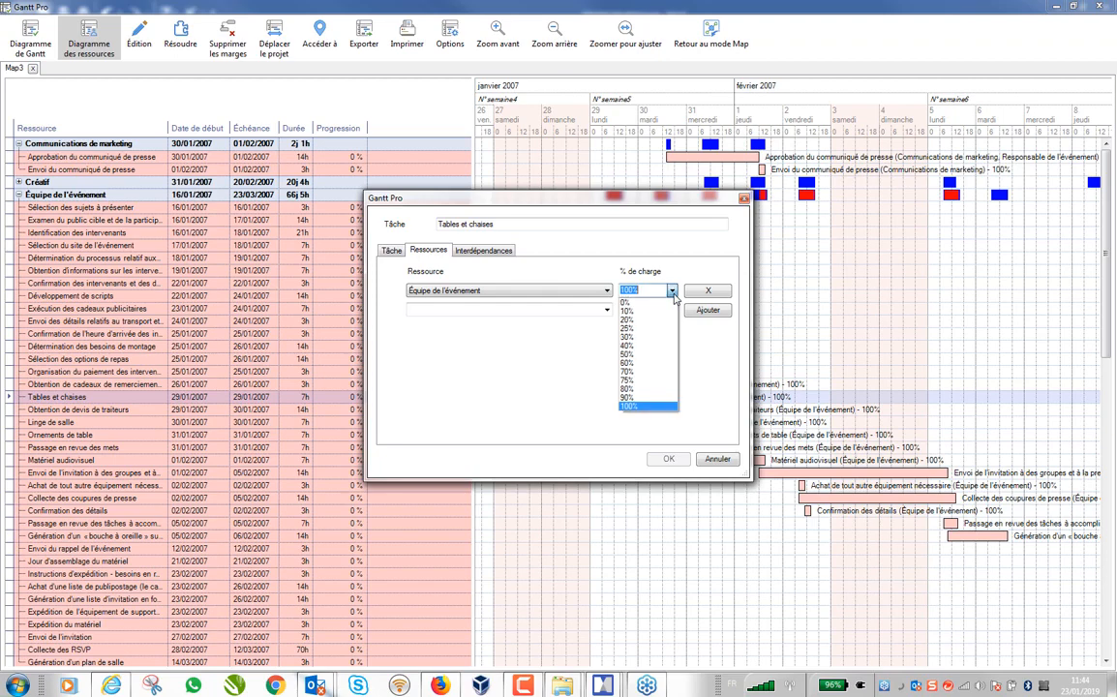
left_click(629, 321)
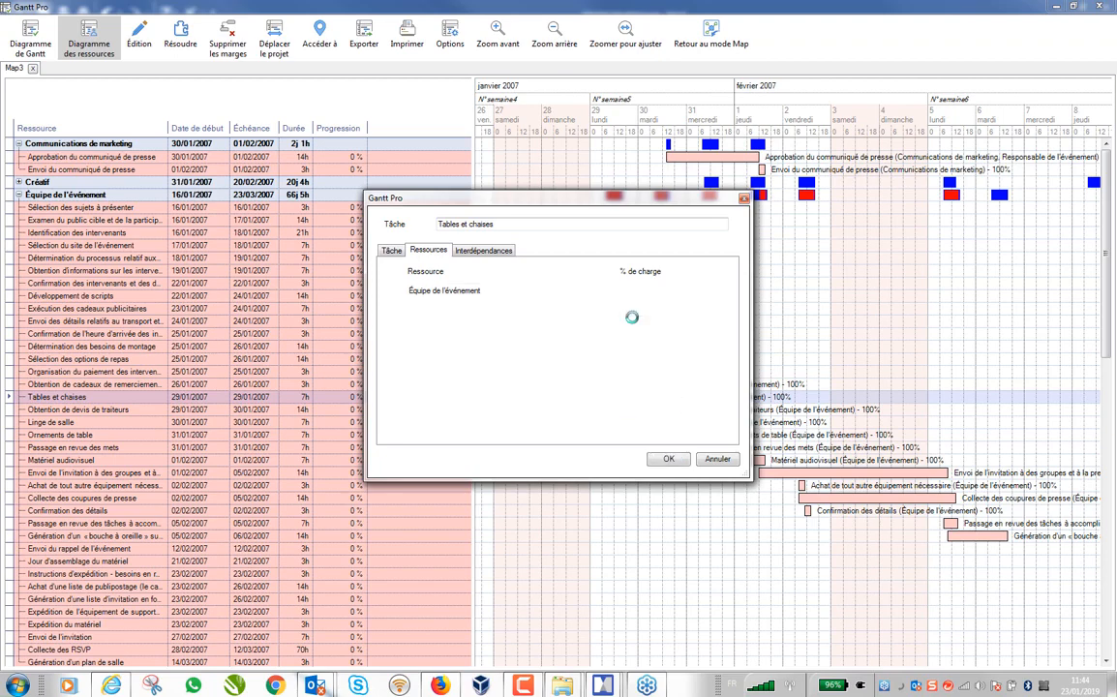
left_click(667, 459)
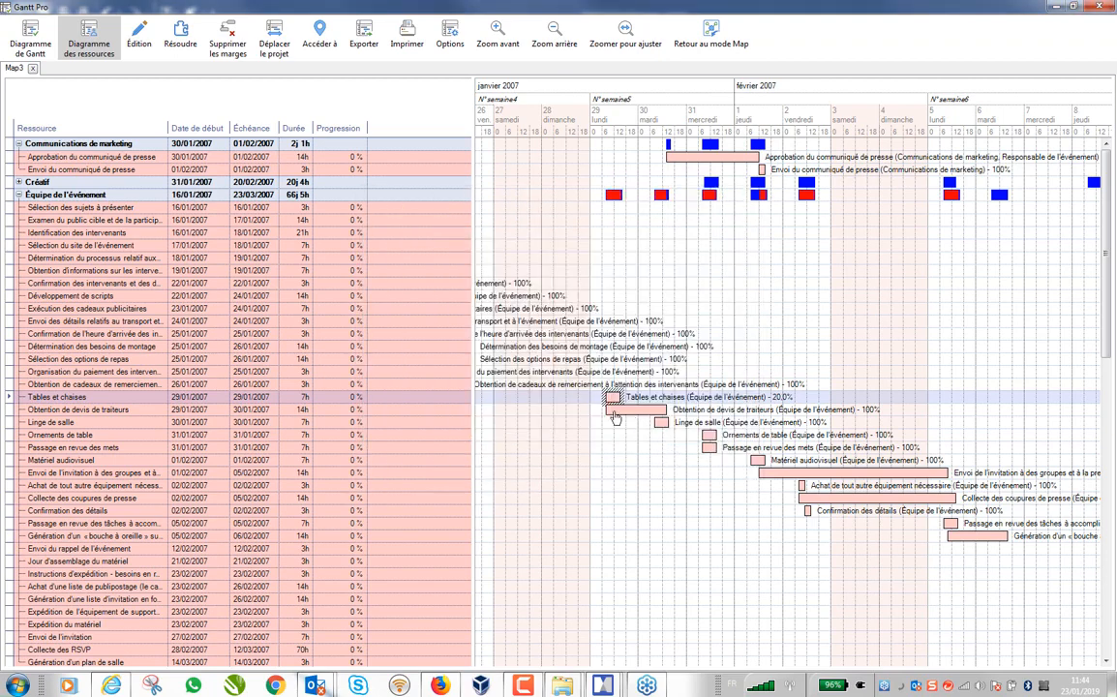
- Set the workload of Équipe de l'événement on Obtention de devis de traiteurs to 30% and check the team's load on 29/01/2007
double_click(615, 414)
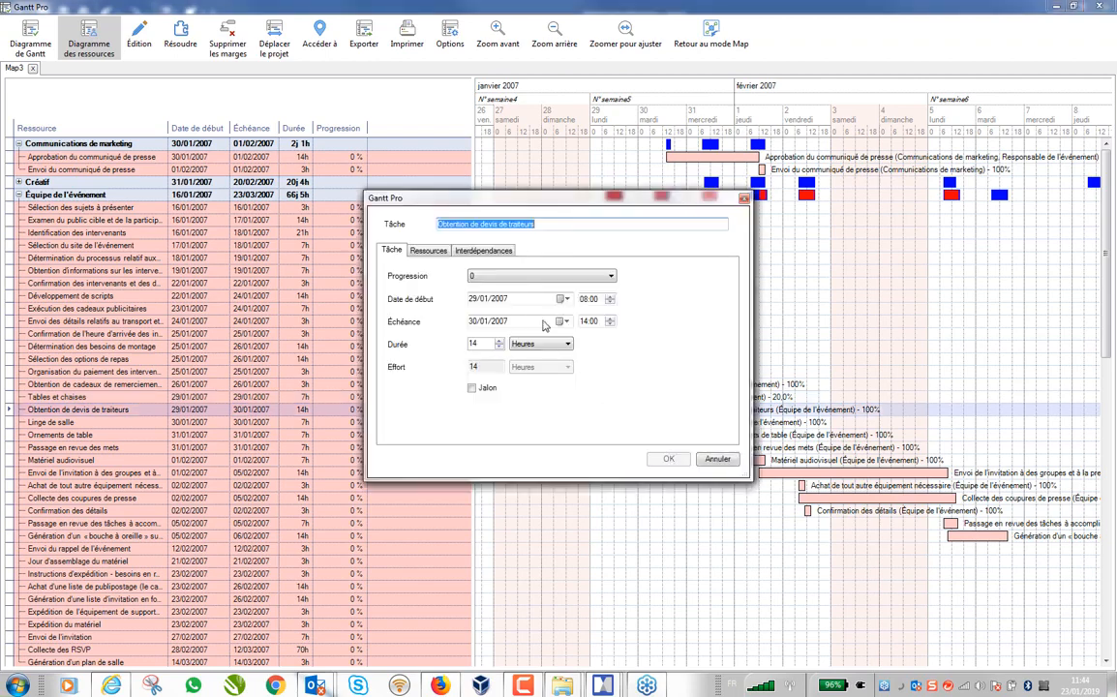
left_click(428, 250)
left_click(672, 290)
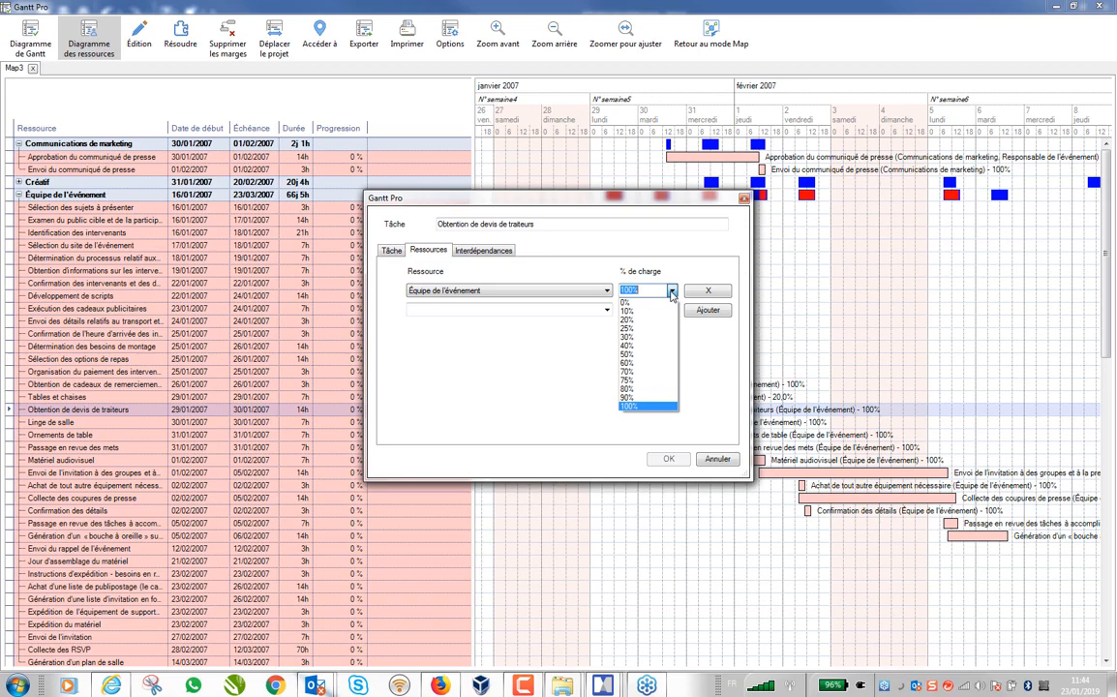
left_click(624, 337)
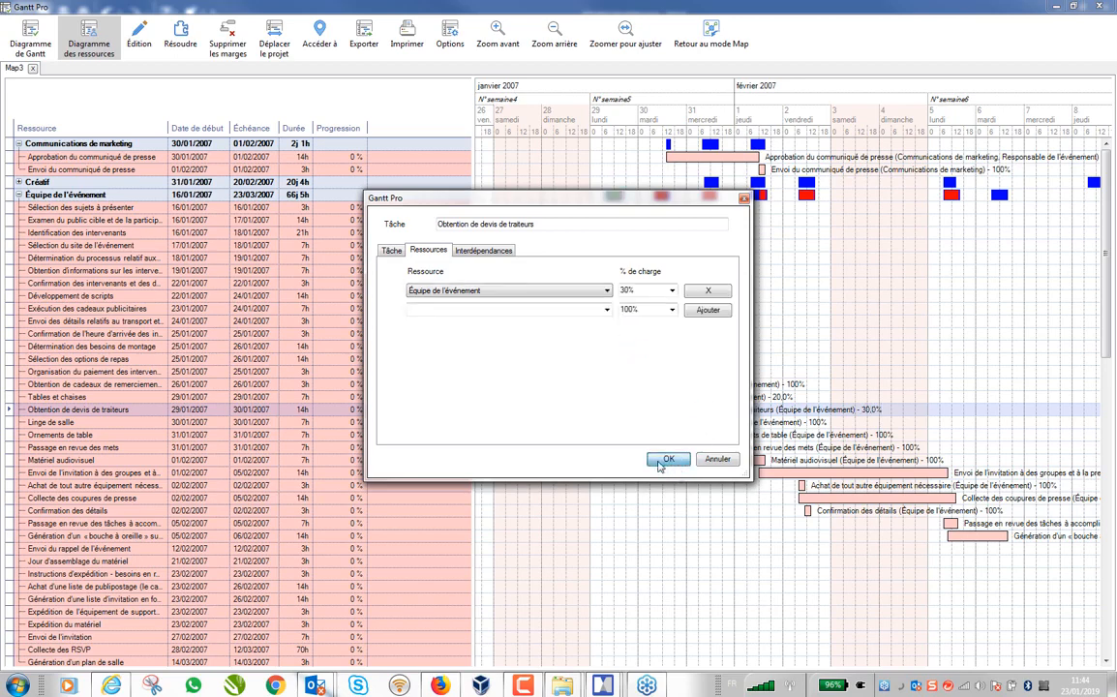
left_click(666, 458)
mouse_move(612, 198)
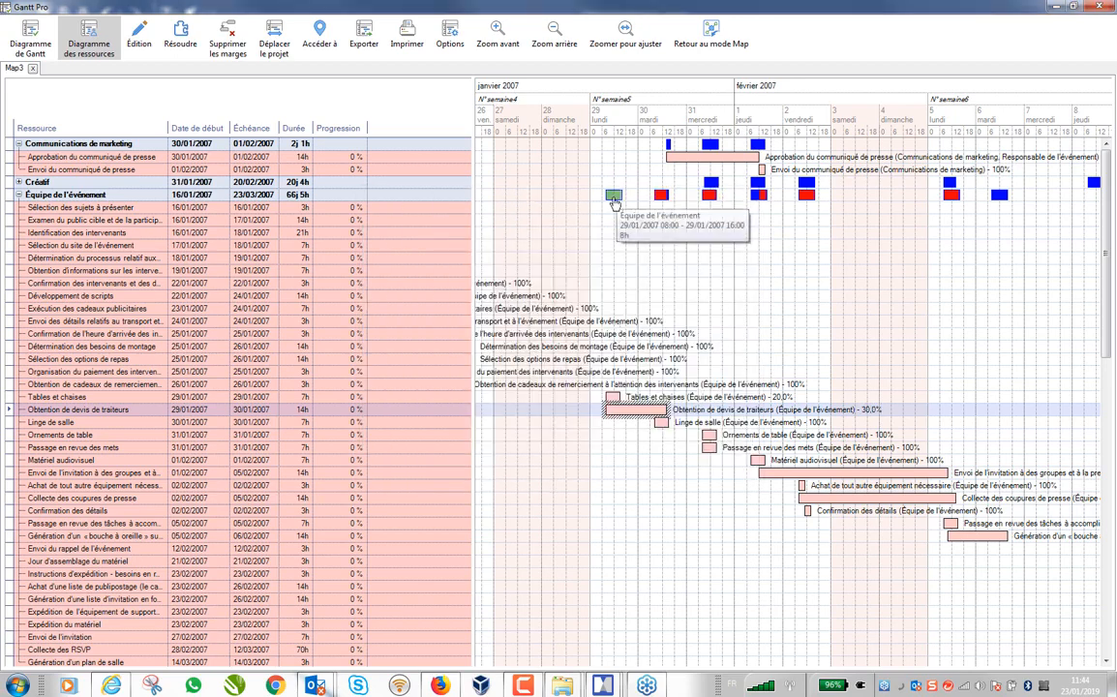
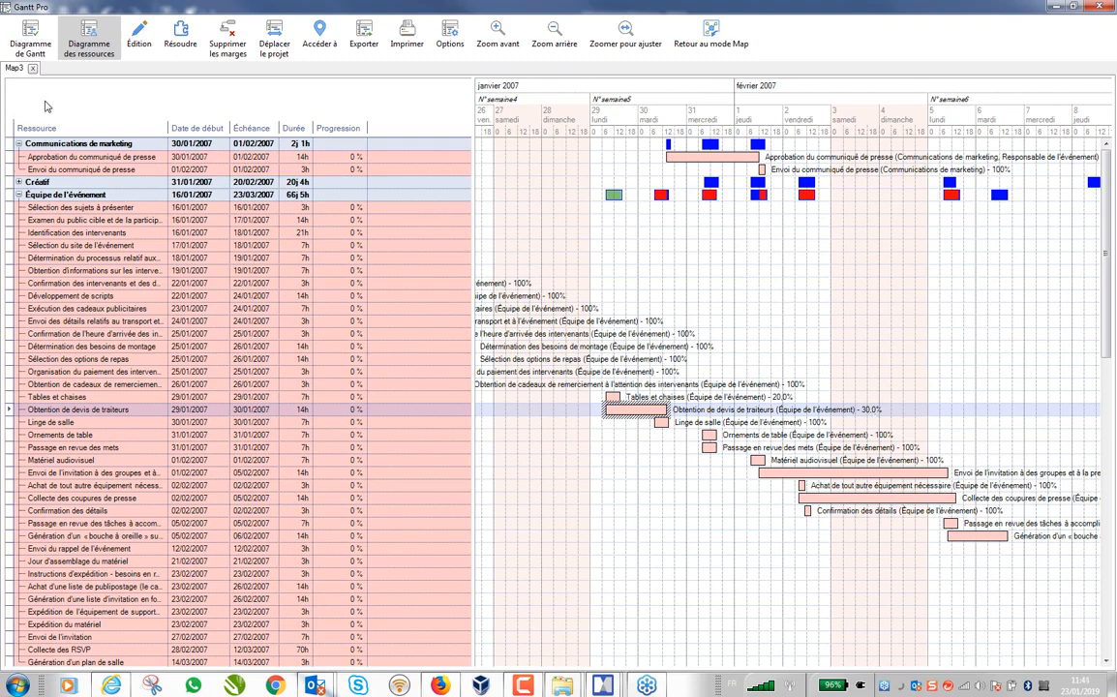
- Return to the Gantt diagram and export the task report as the CSV file Map3 v0 le 23-01-2019 ( Tâche).csv
left_click(36, 45)
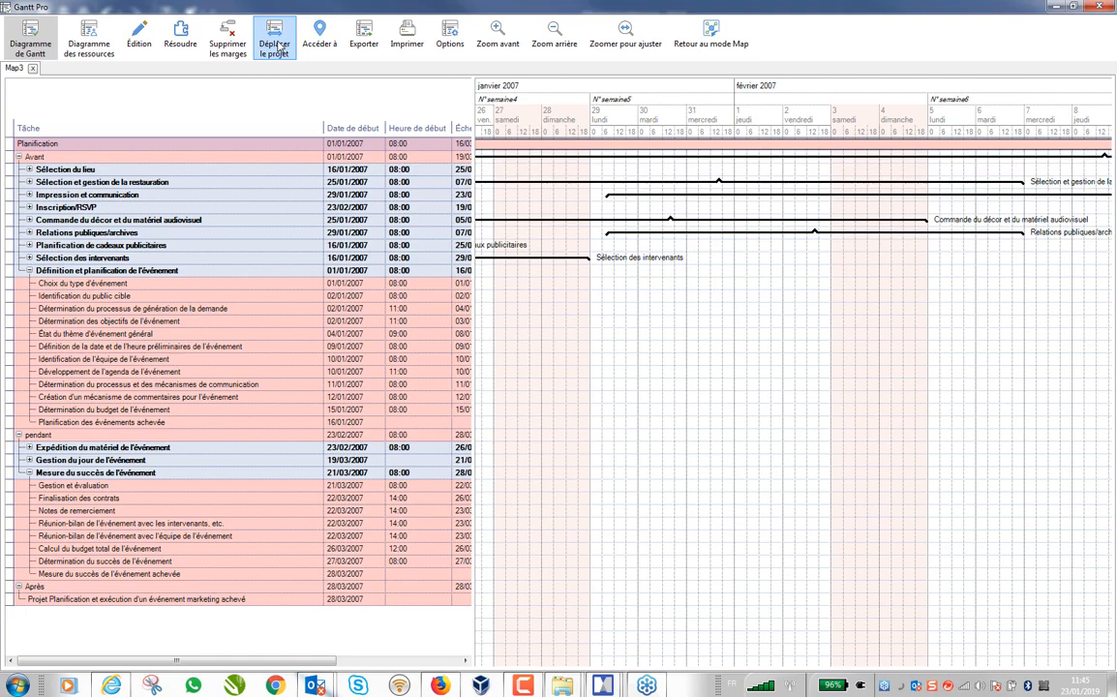
left_click(374, 34)
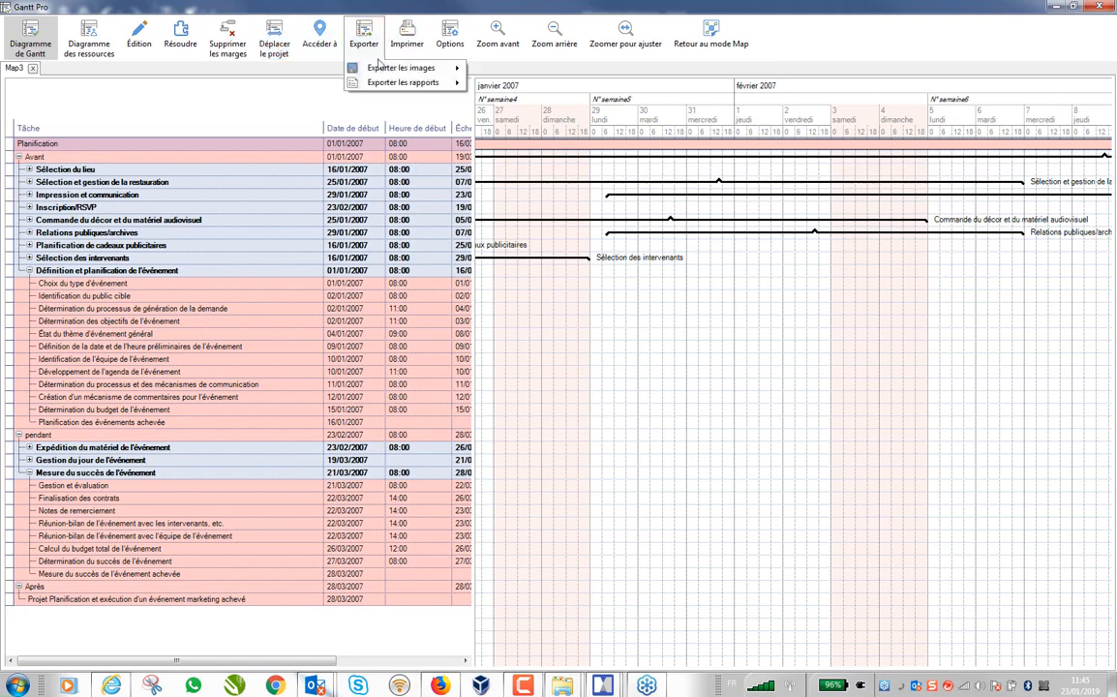
mouse_move(419, 74)
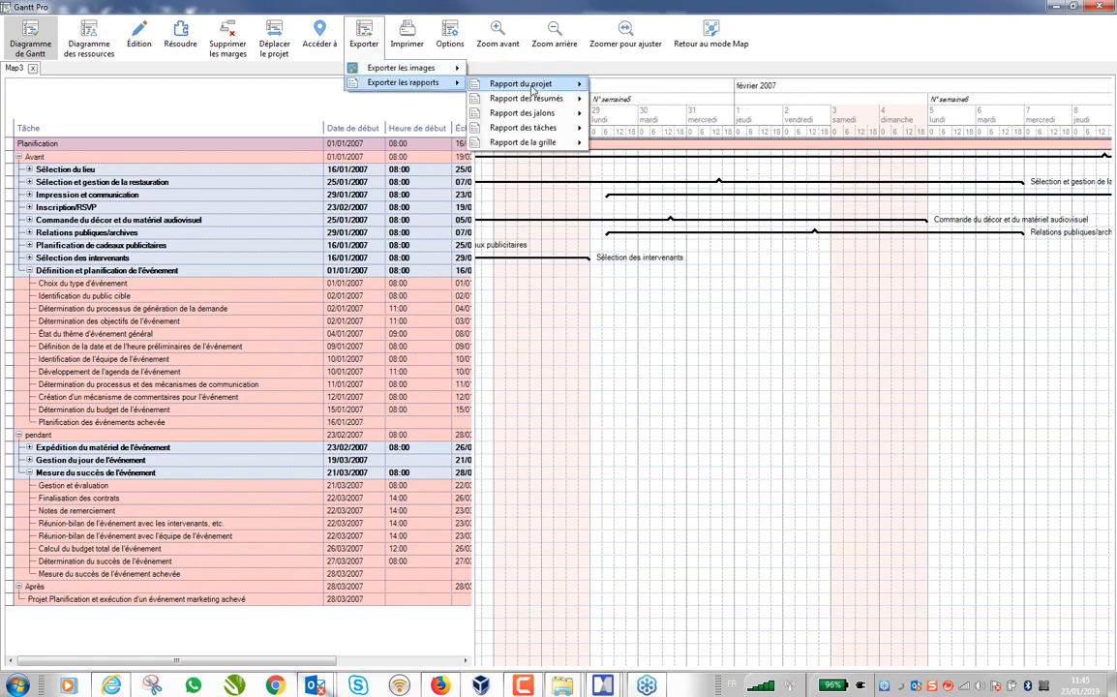
mouse_move(547, 127)
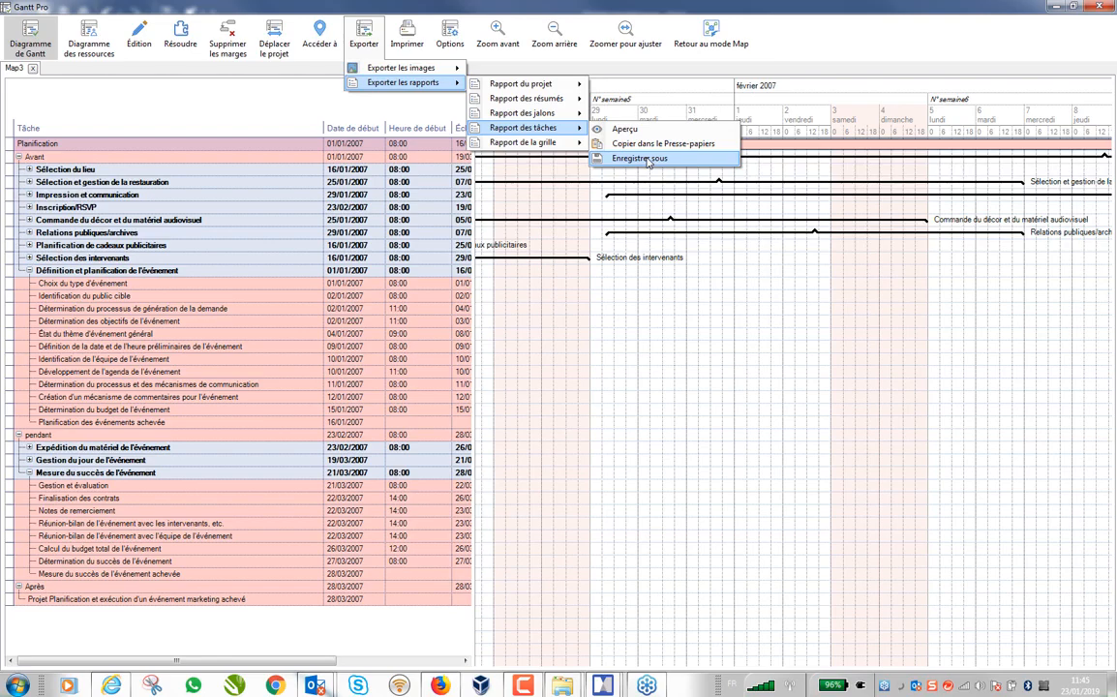
left_click(646, 159)
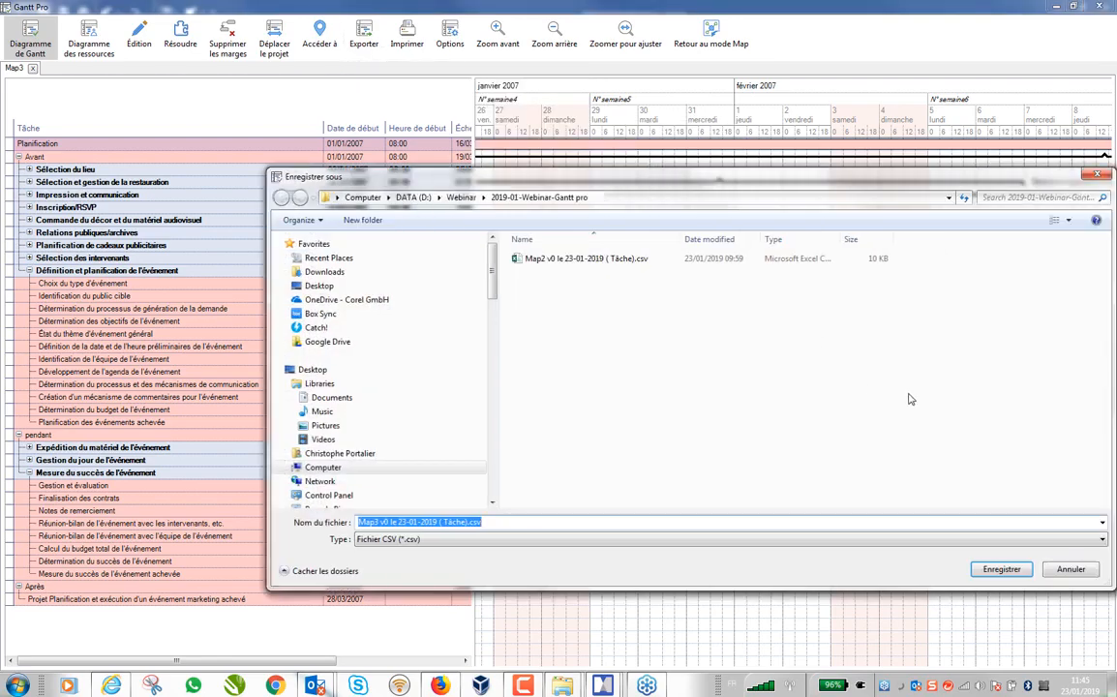
left_click(1001, 570)
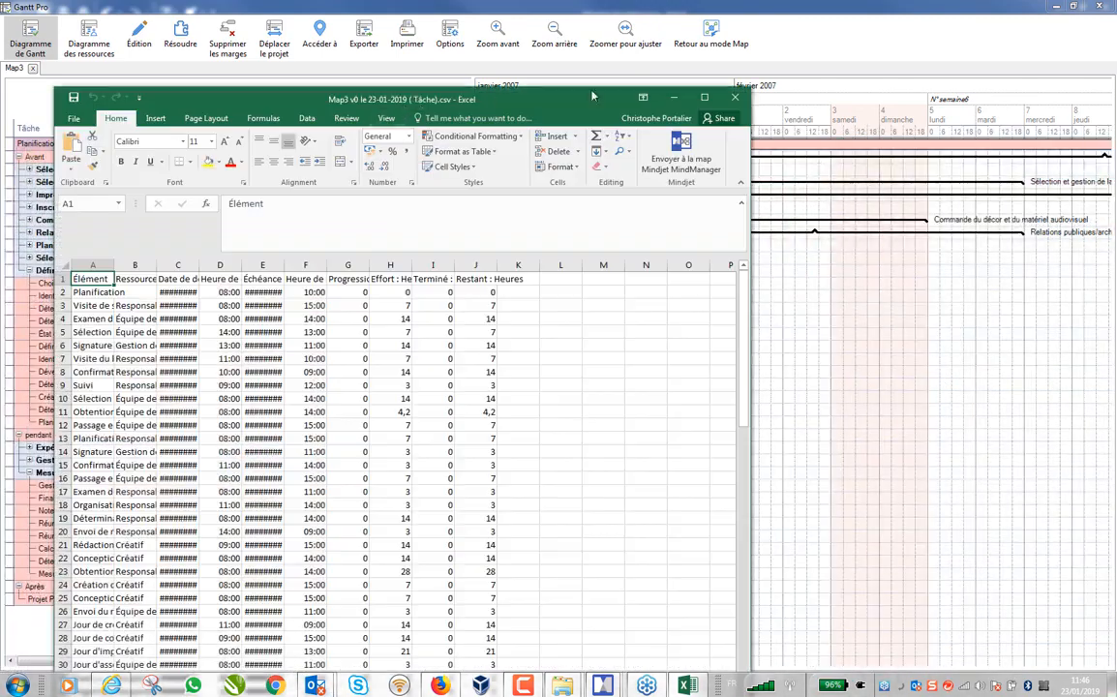
- Widen the Date de début and Échéance columns in Excel to read the exported tasks, and close the workbook without saving
left_click(704, 97)
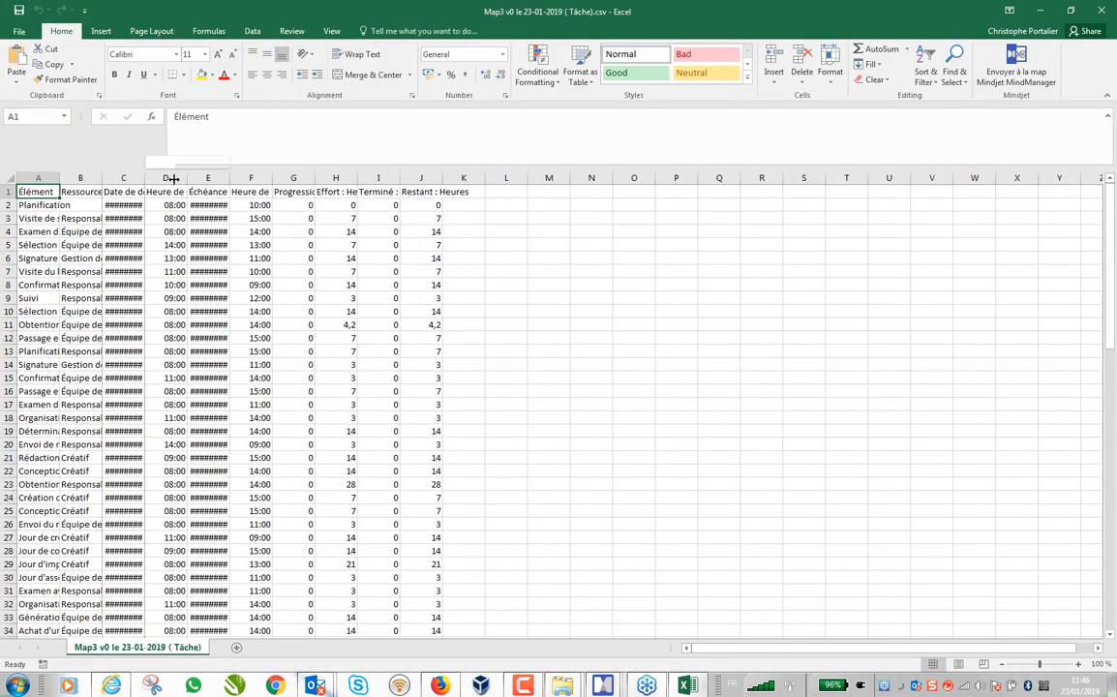
double_click(144, 178)
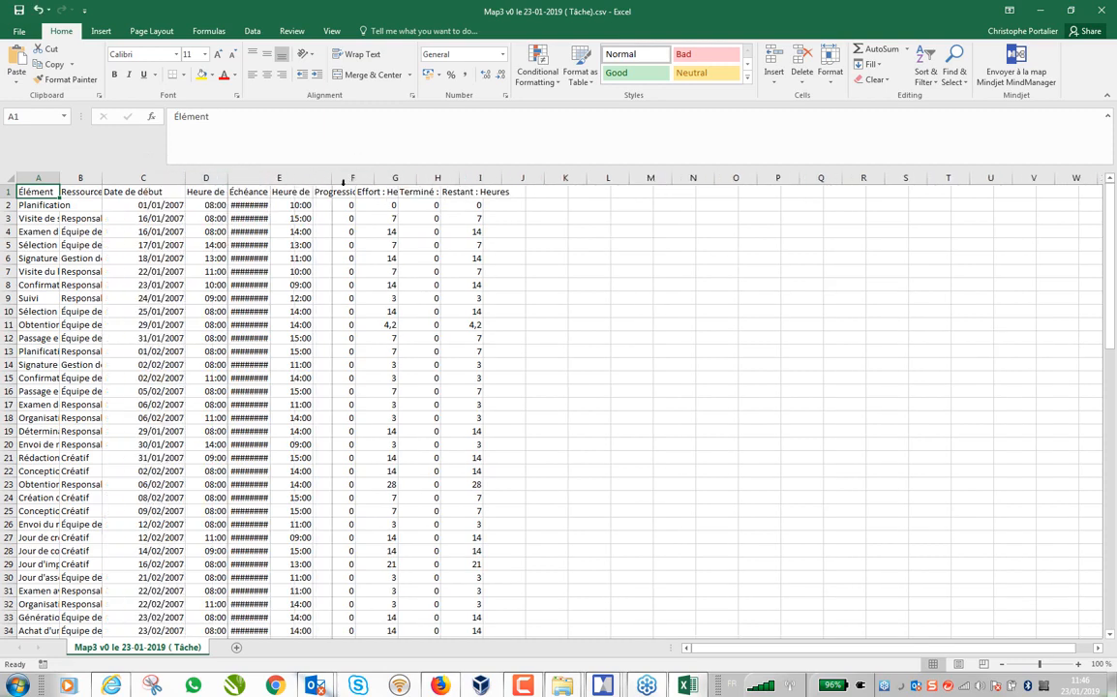
left_click_drag(270, 178, 332, 178)
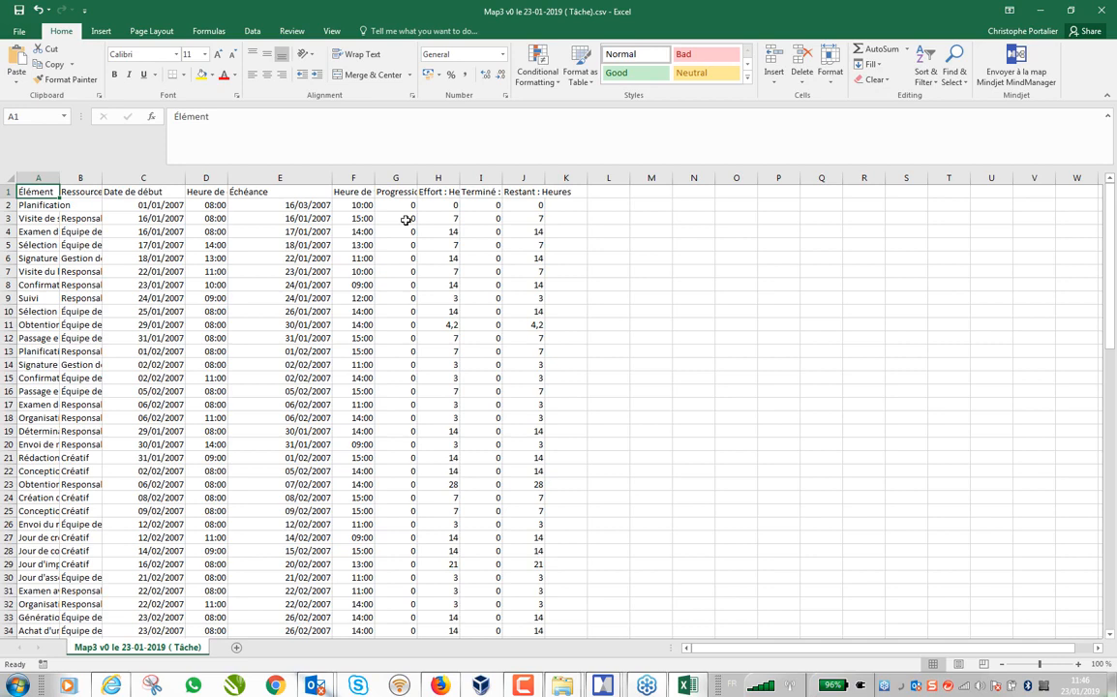
left_click(1109, 9)
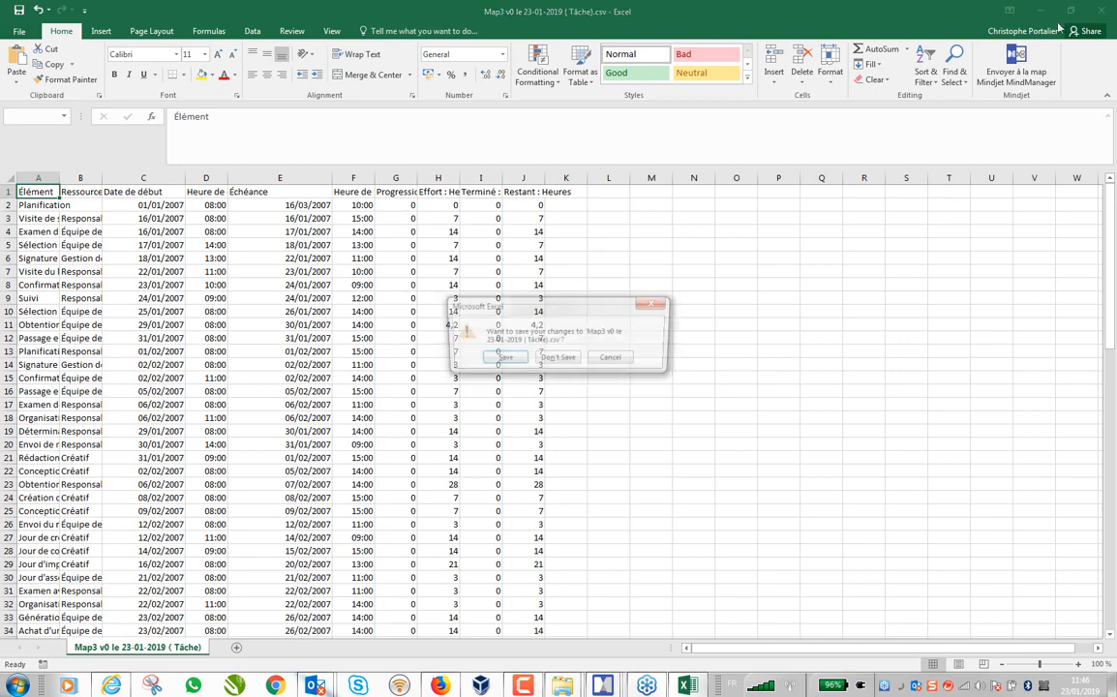
left_click(558, 359)
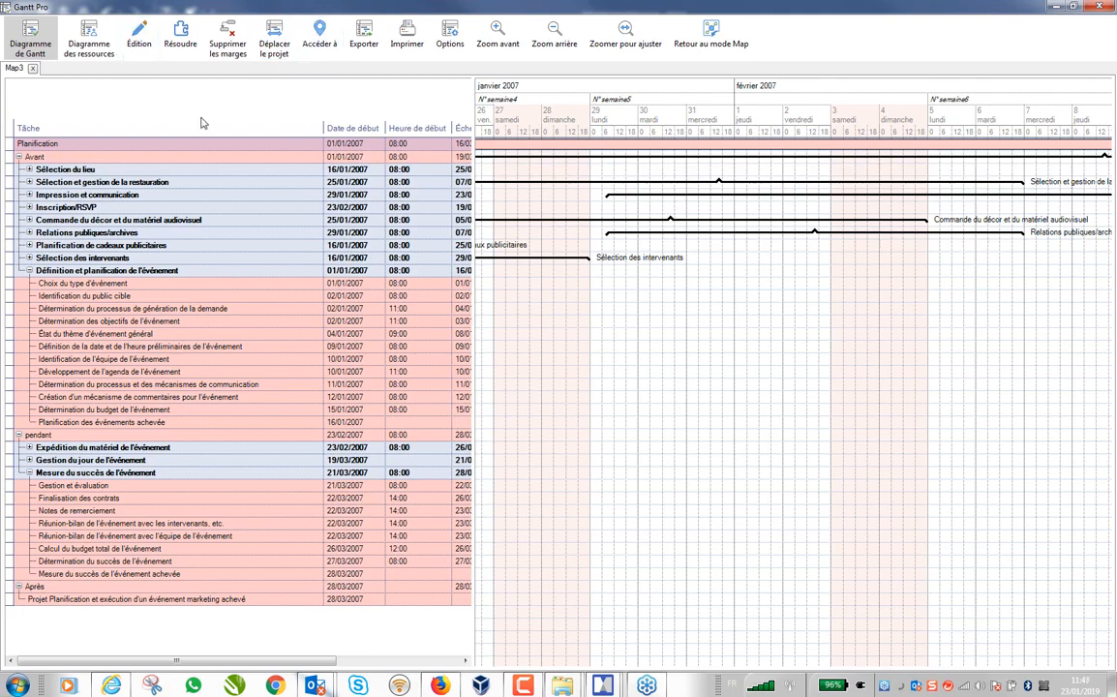
- Move the whole project by changing its start date to 10/01/2019
left_click(286, 48)
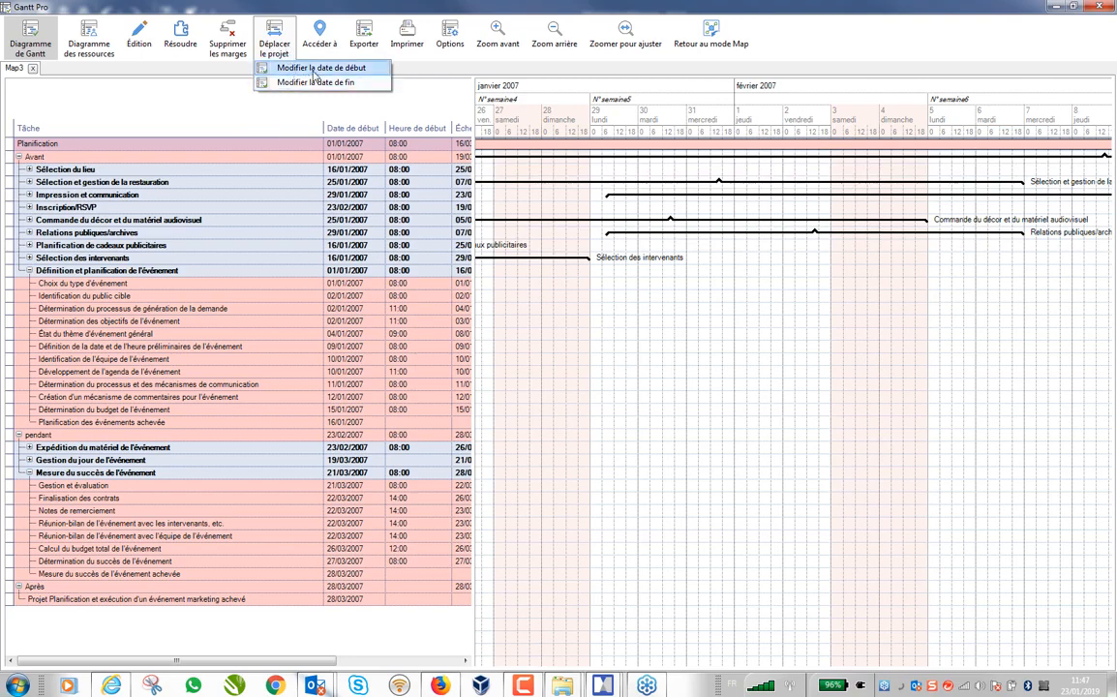
left_click(314, 70)
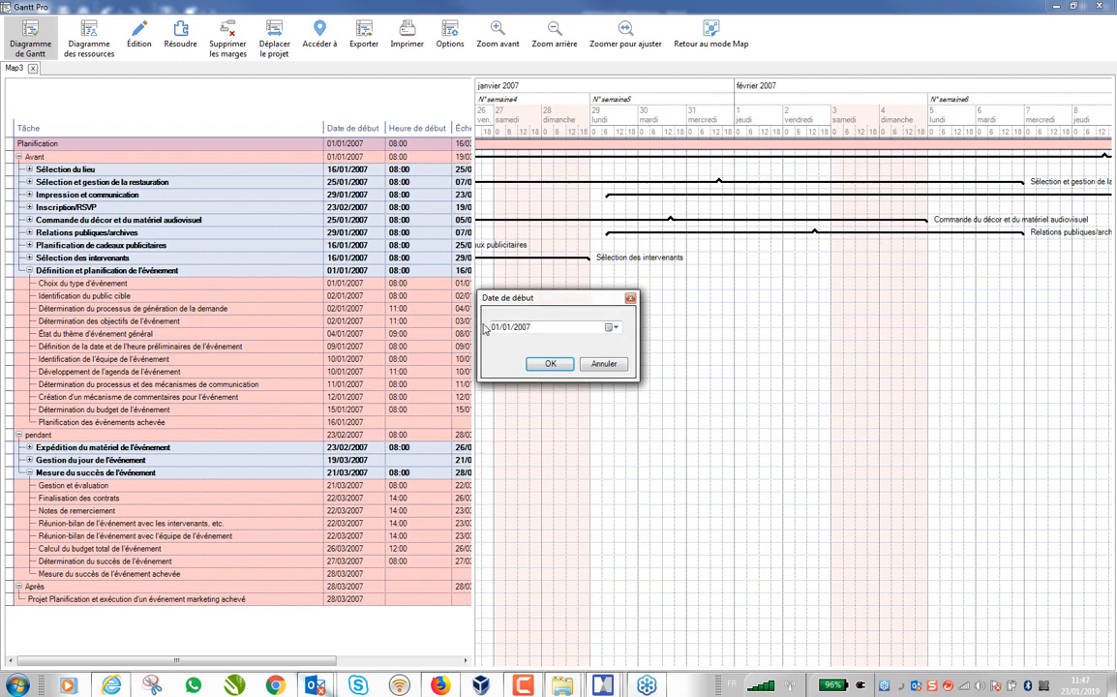
left_click(615, 327)
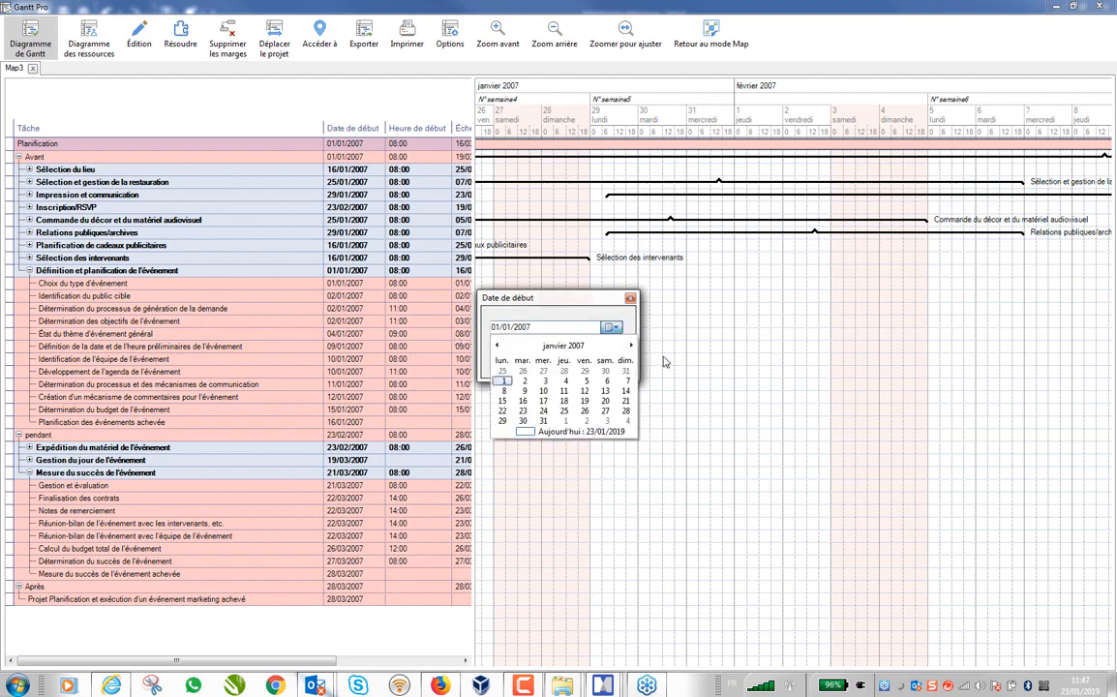
left_click(567, 347)
left_click(577, 348)
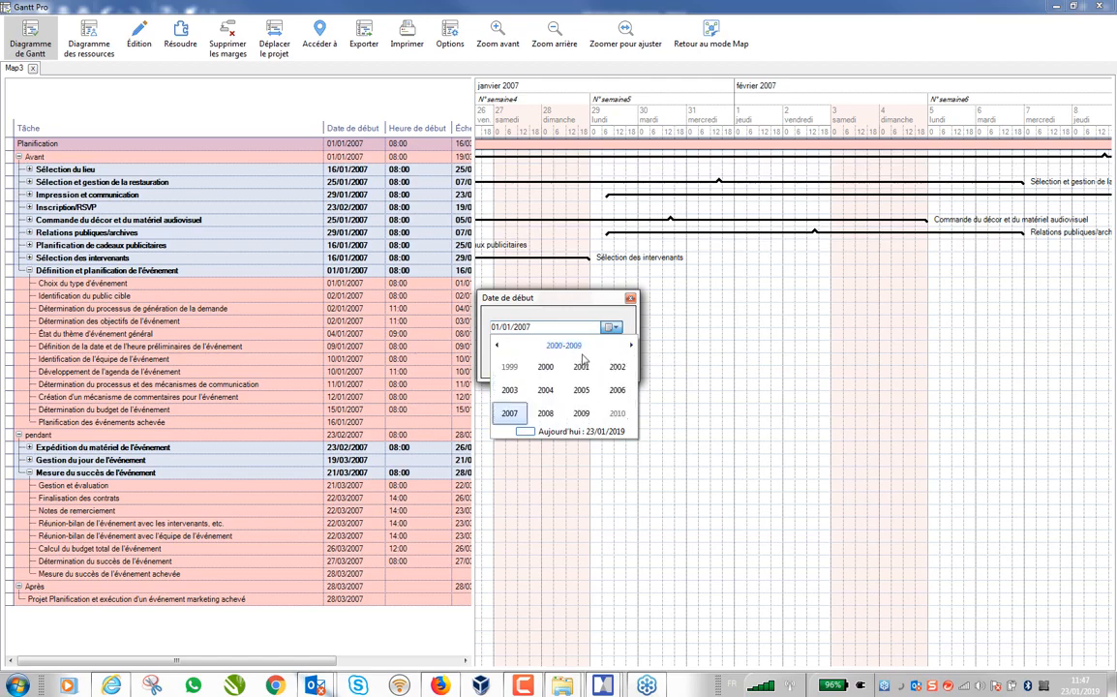
left_click(631, 347)
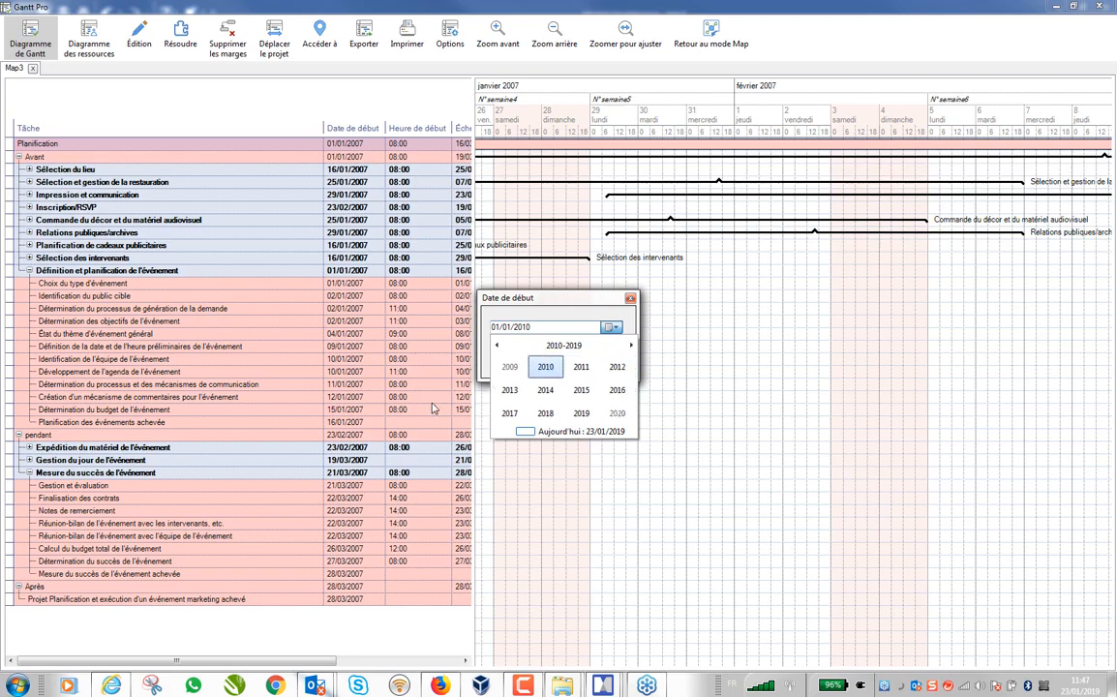
left_click(581, 414)
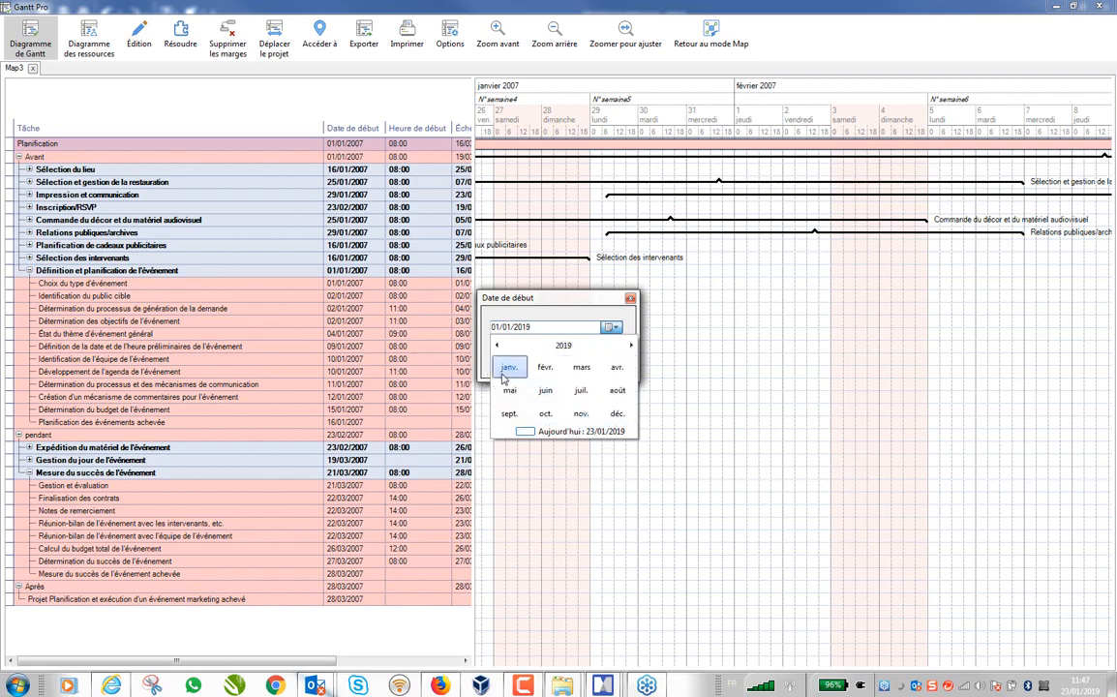
left_click(504, 372)
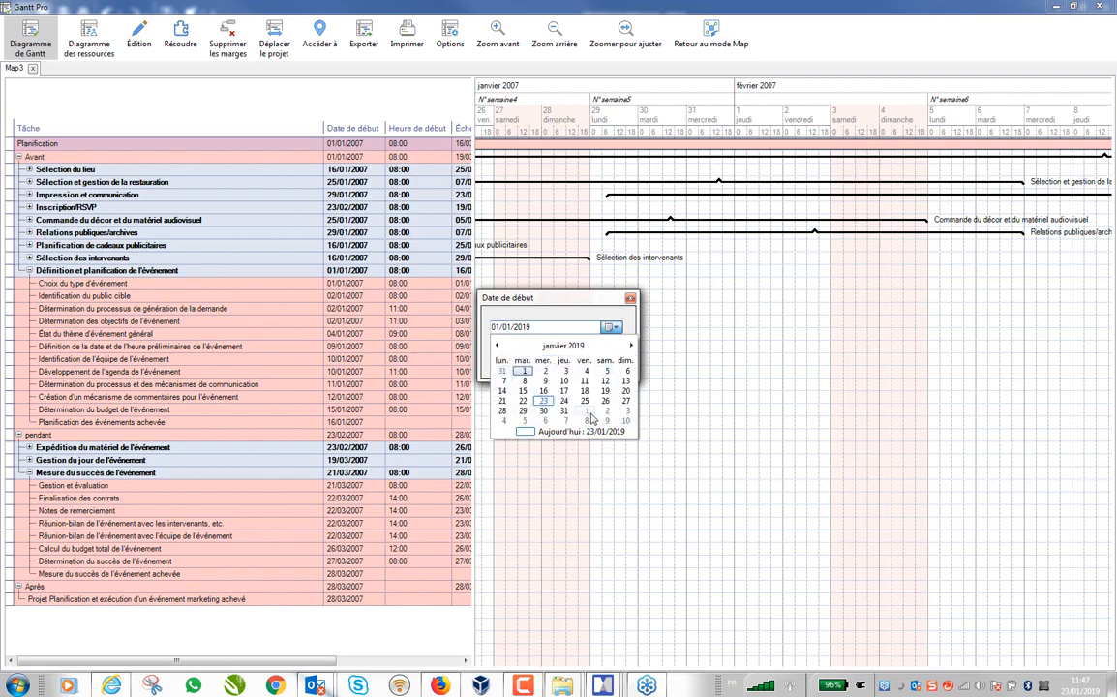
left_click(566, 383)
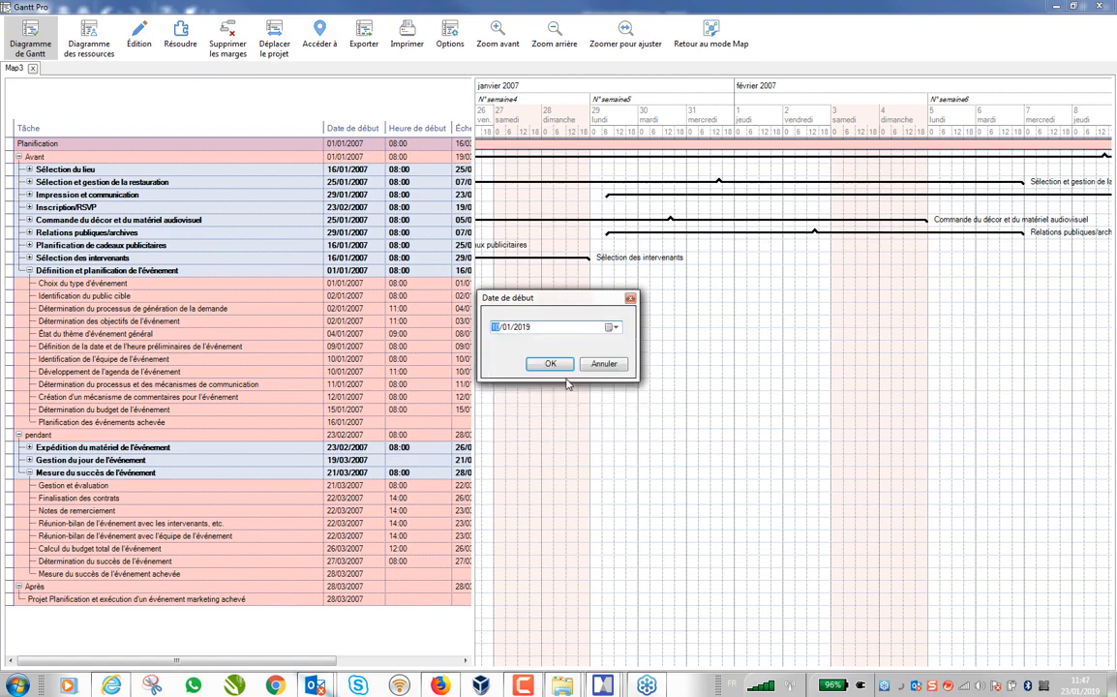
left_click(546, 366)
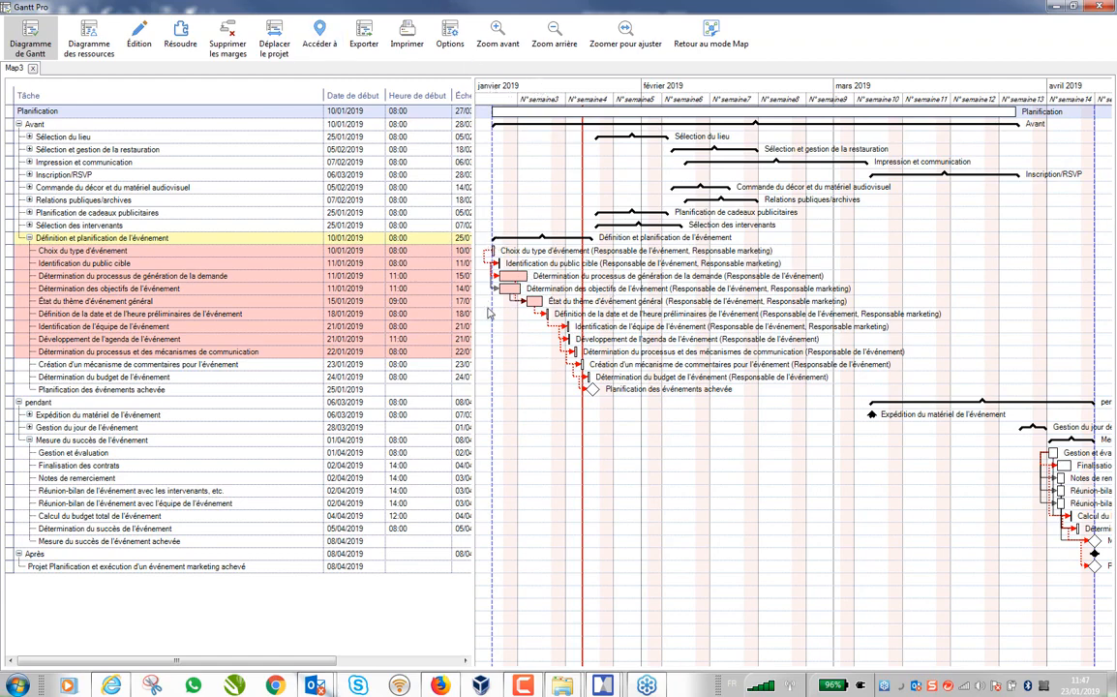
- Expand the Sélection du lieu and Sélection et gestion de la restauration task groups under Avant
left_click(29, 137)
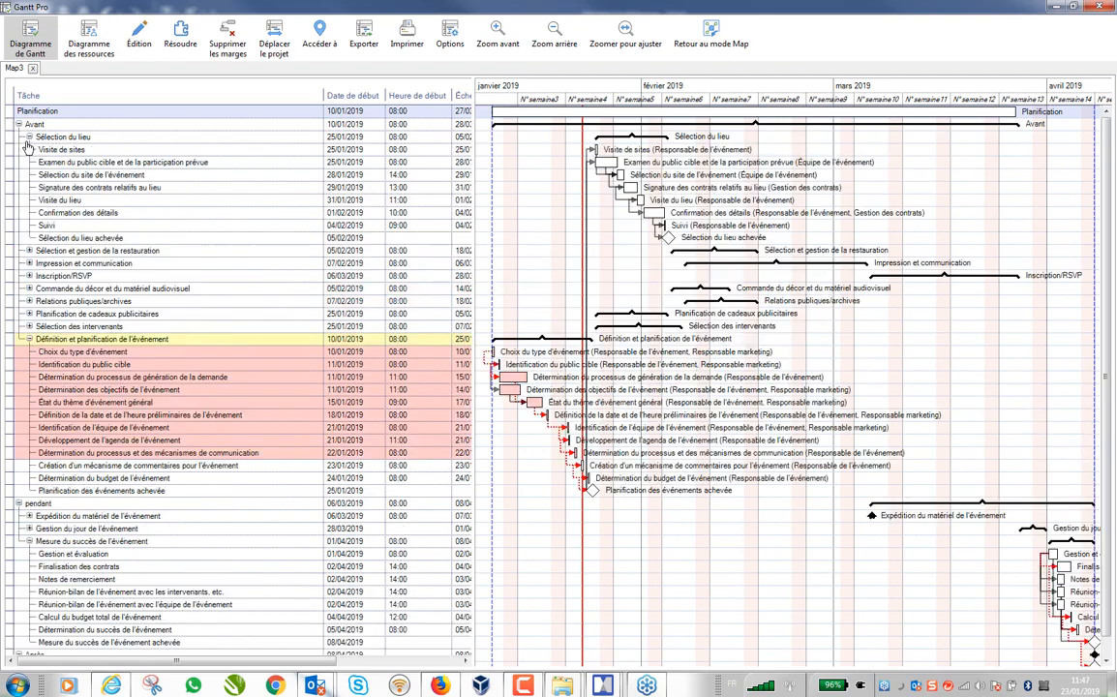
left_click(29, 250)
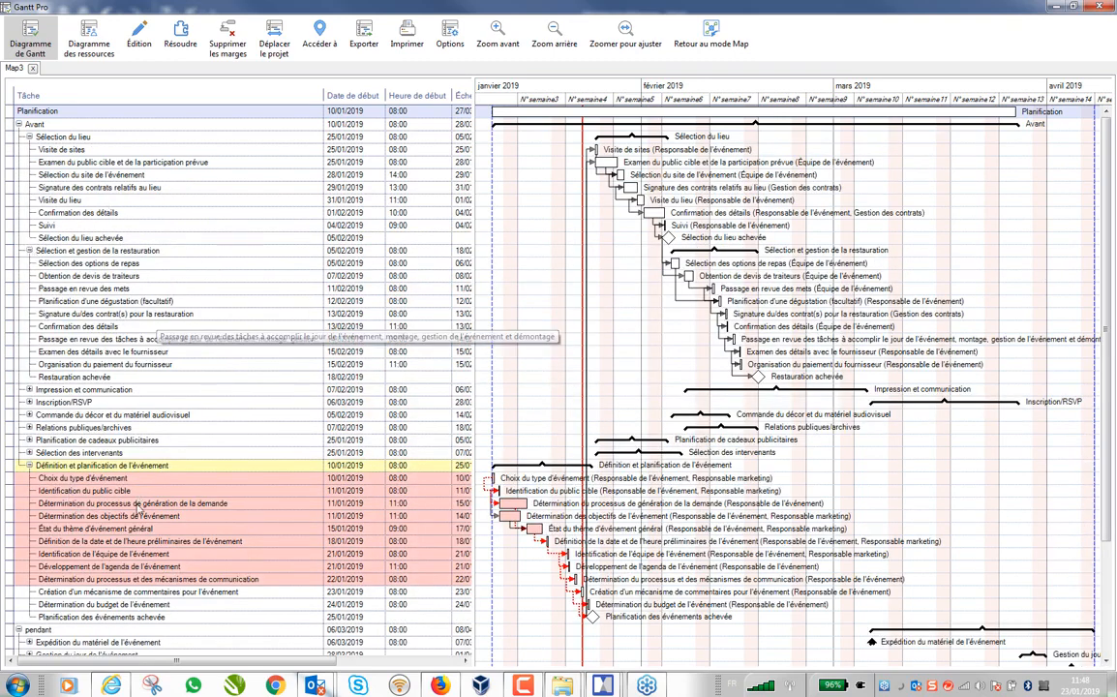
key("Down")
key("Down")
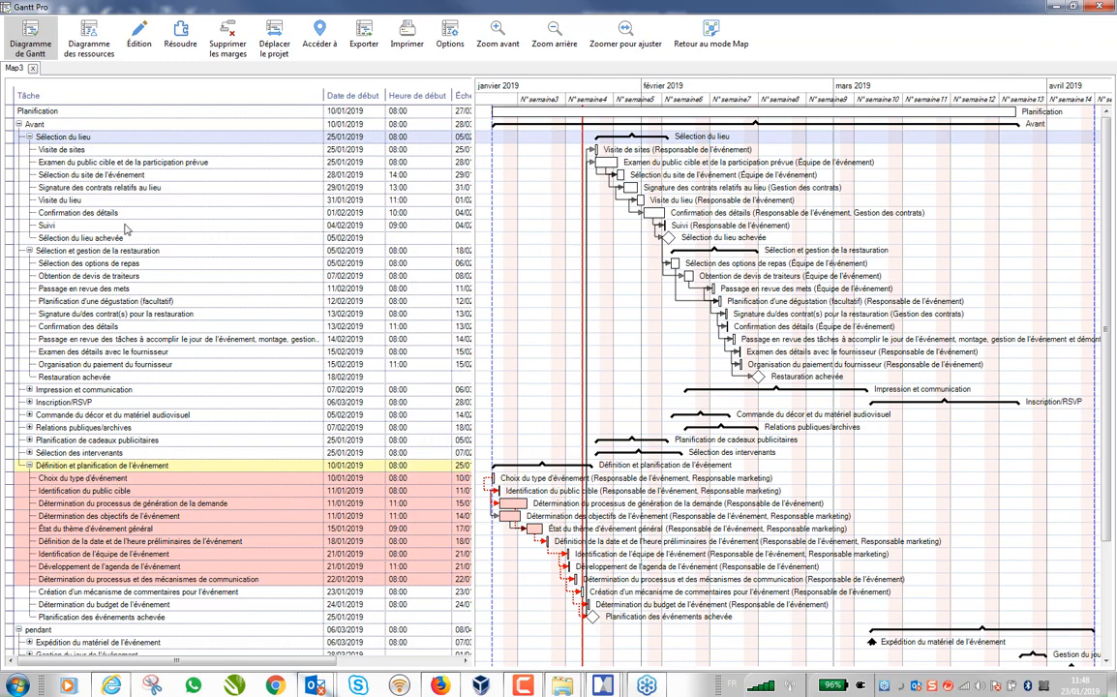
- Set the progress of the task Détermination du processus de génération de la demande to 100
left_click(97, 480)
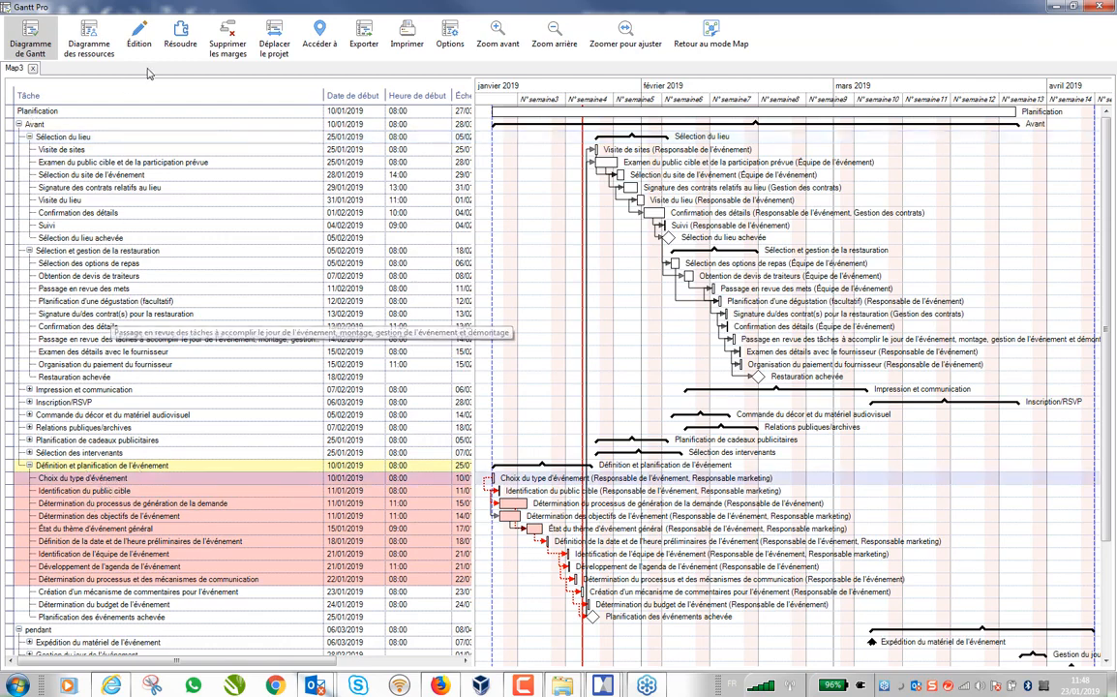
left_click(102, 480)
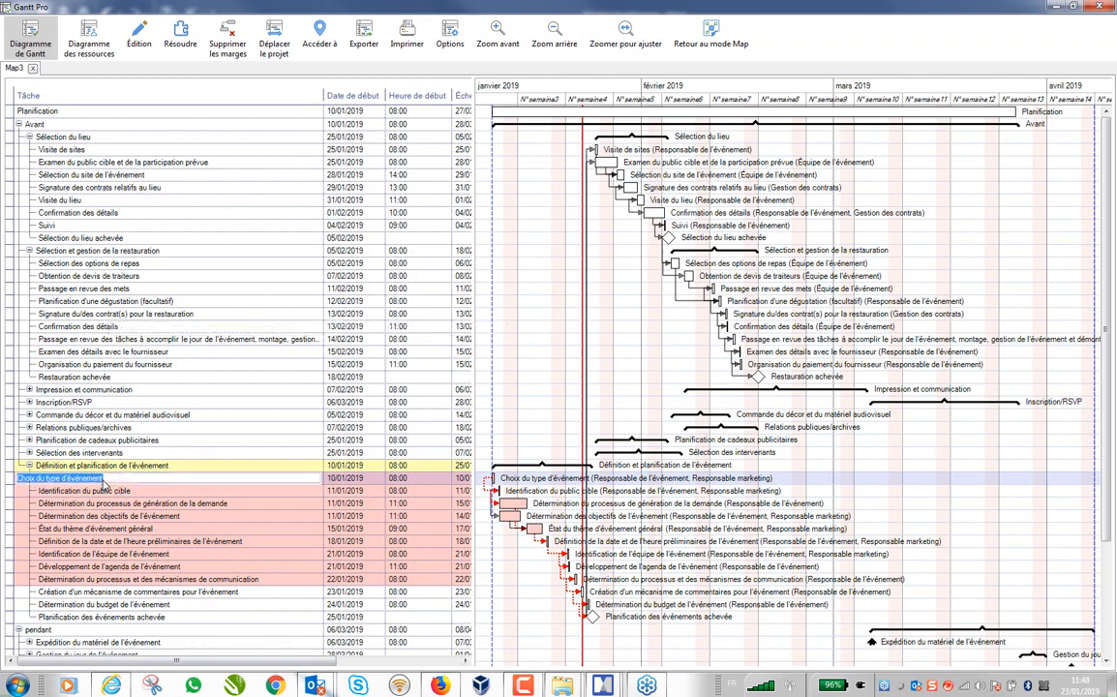
left_click(105, 481)
left_click(95, 513)
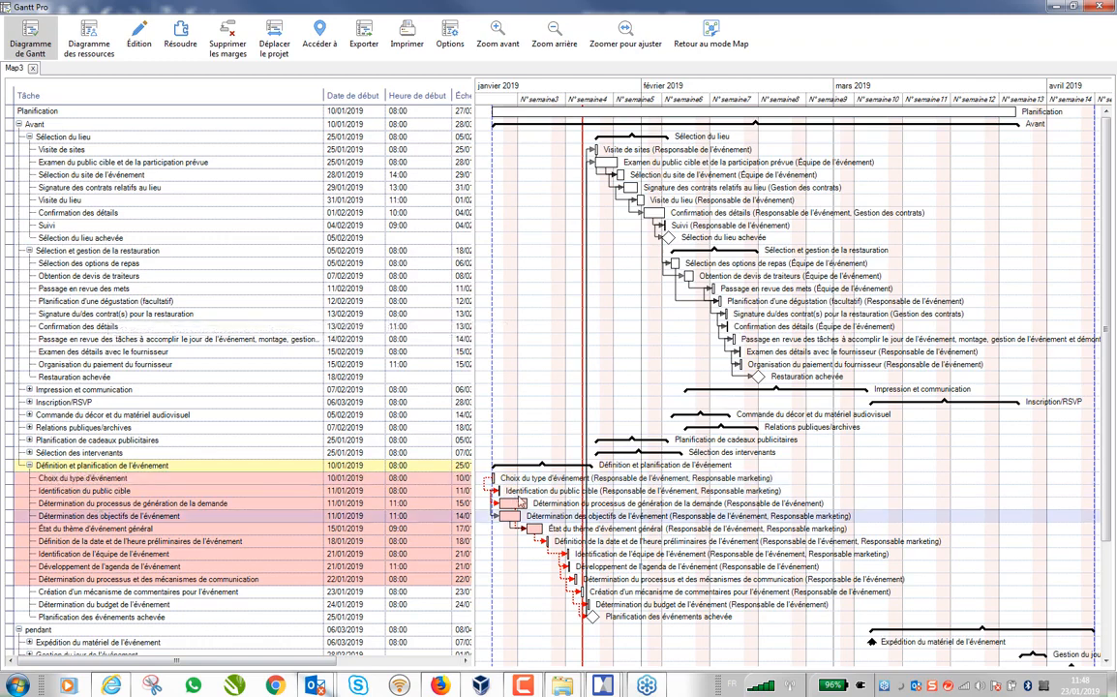
left_click(468, 505)
double_click(510, 506)
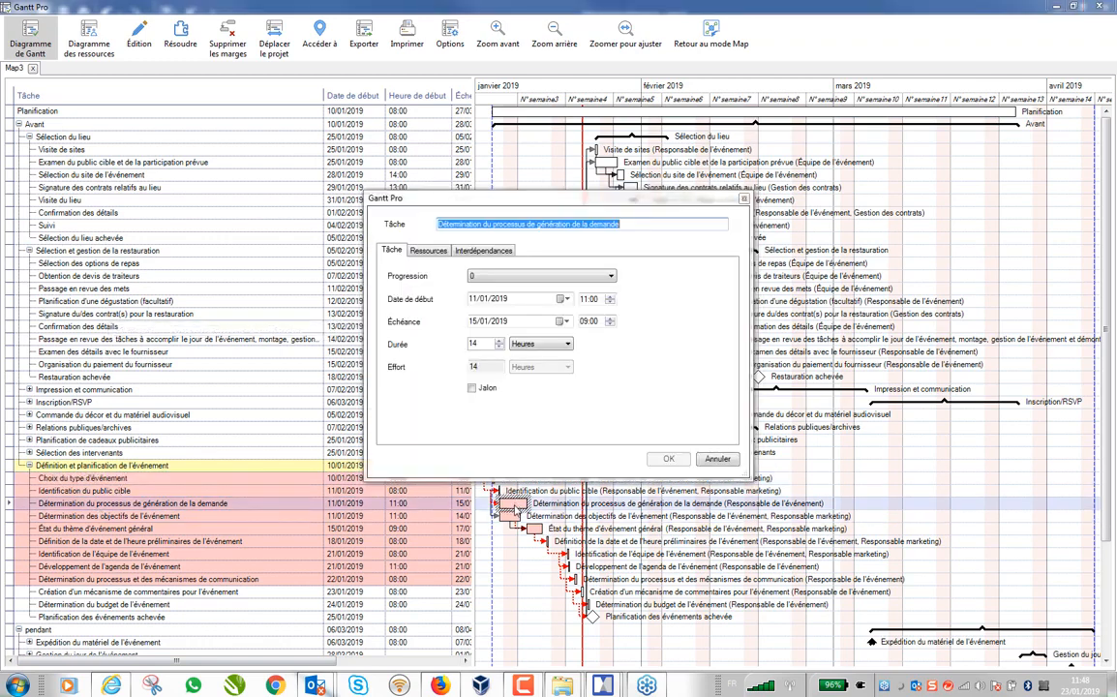
left_click(610, 278)
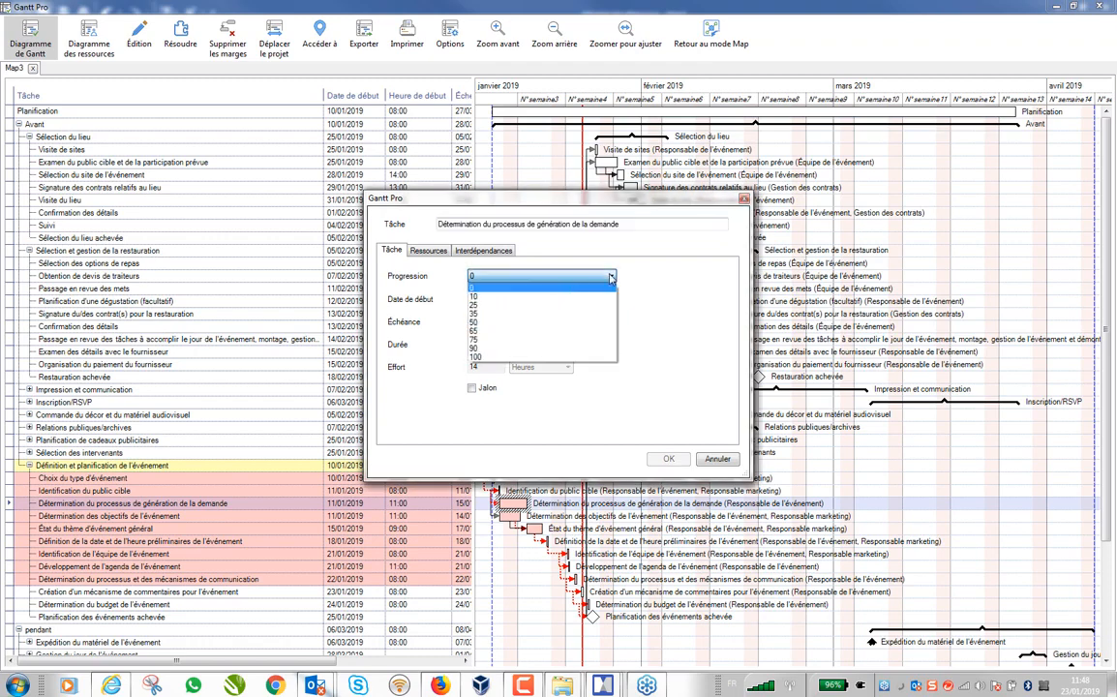
left_click(474, 357)
left_click(668, 459)
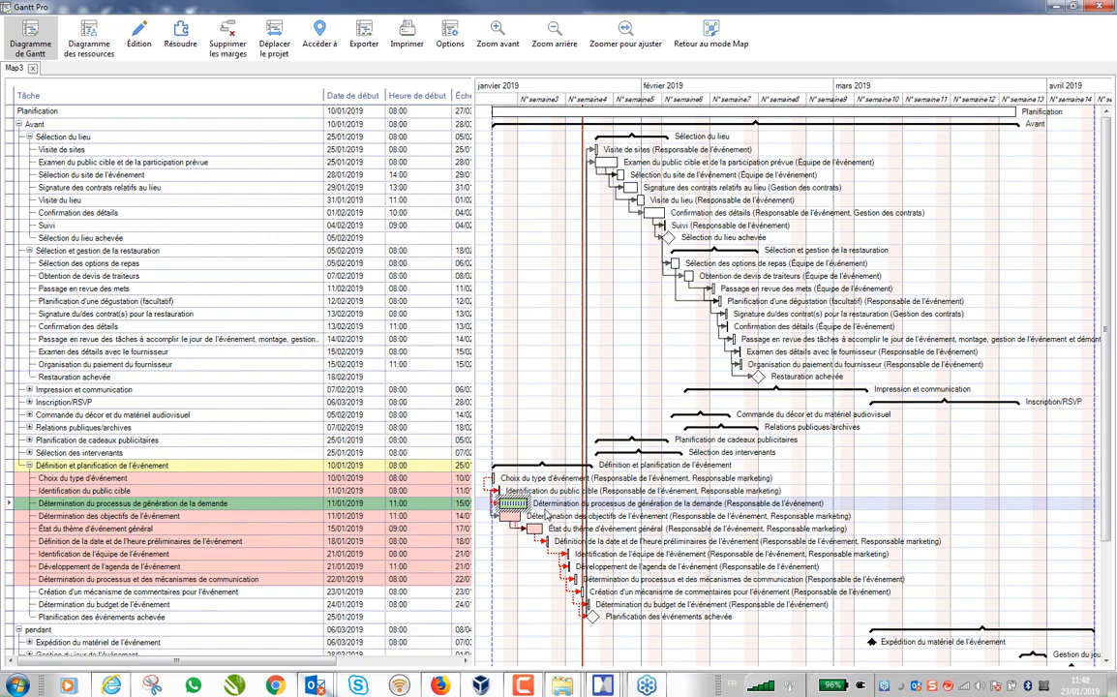
- Switch to the MindManager map and examine the dates and progress across the Avant, pendant and Après branches
left_click(1056, 8)
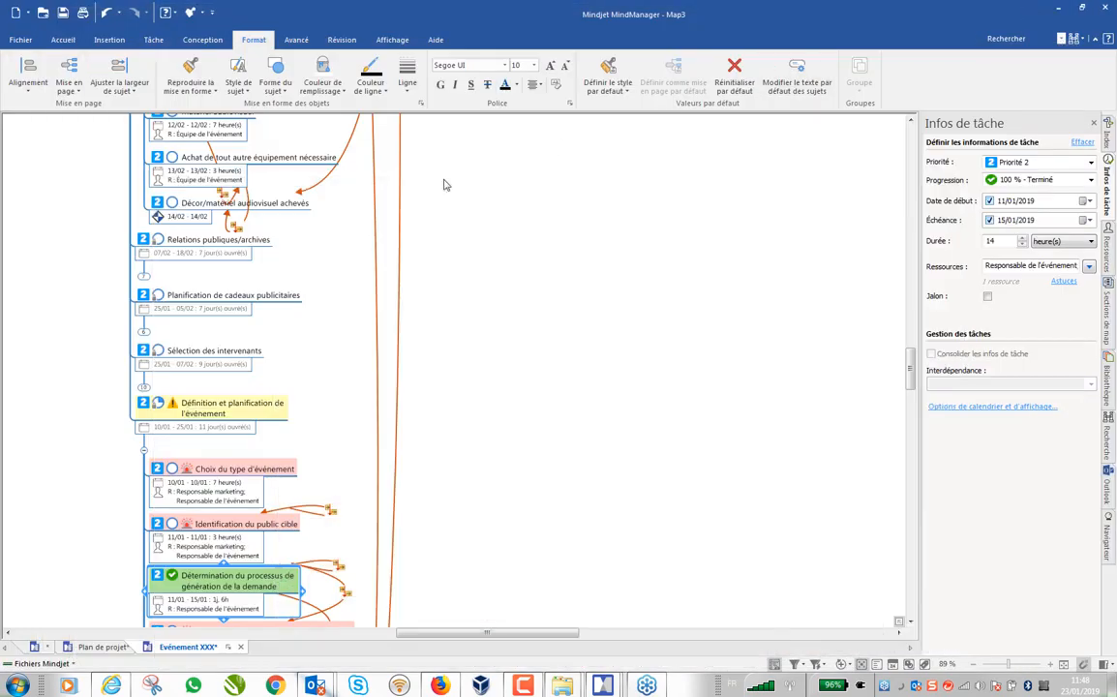
scroll(443, 276, "up", 3)
scroll(445, 283, "up", 15)
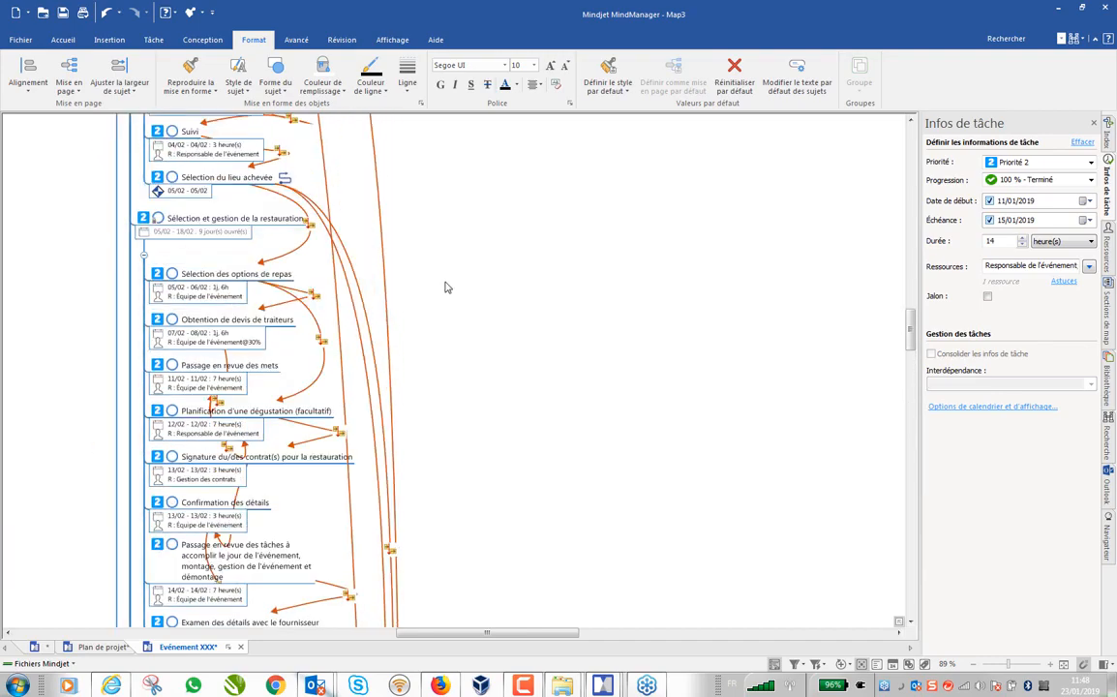
scroll(320, 315, "down", 5)
scroll(368, 338, "down", 1)
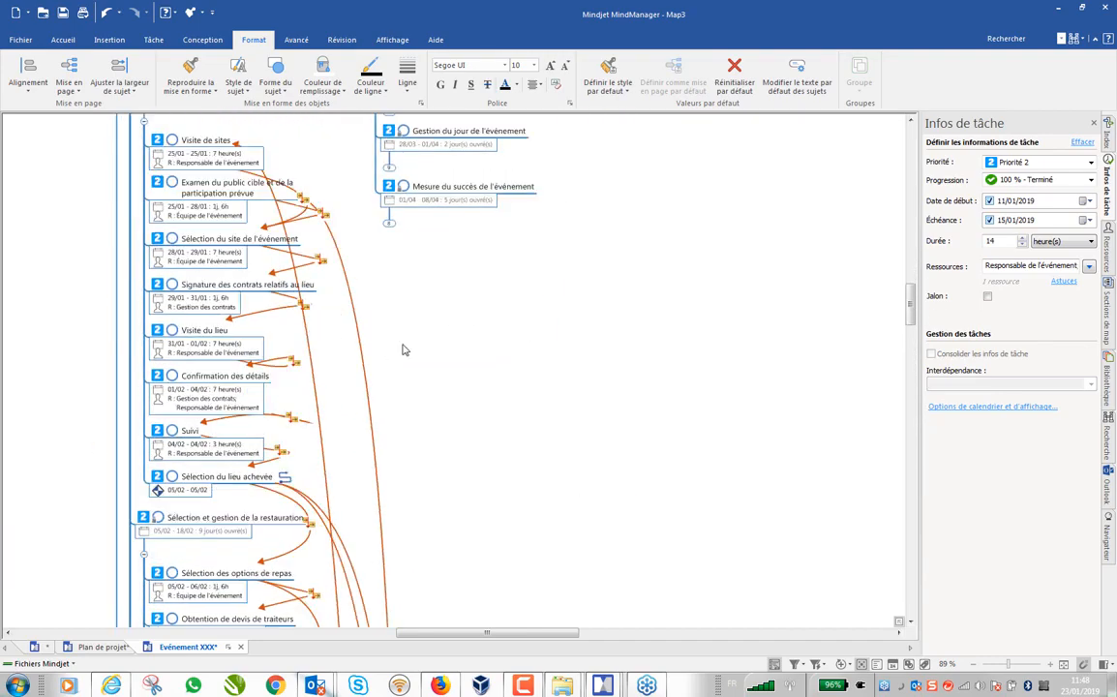
scroll(341, 233, "up", 2)
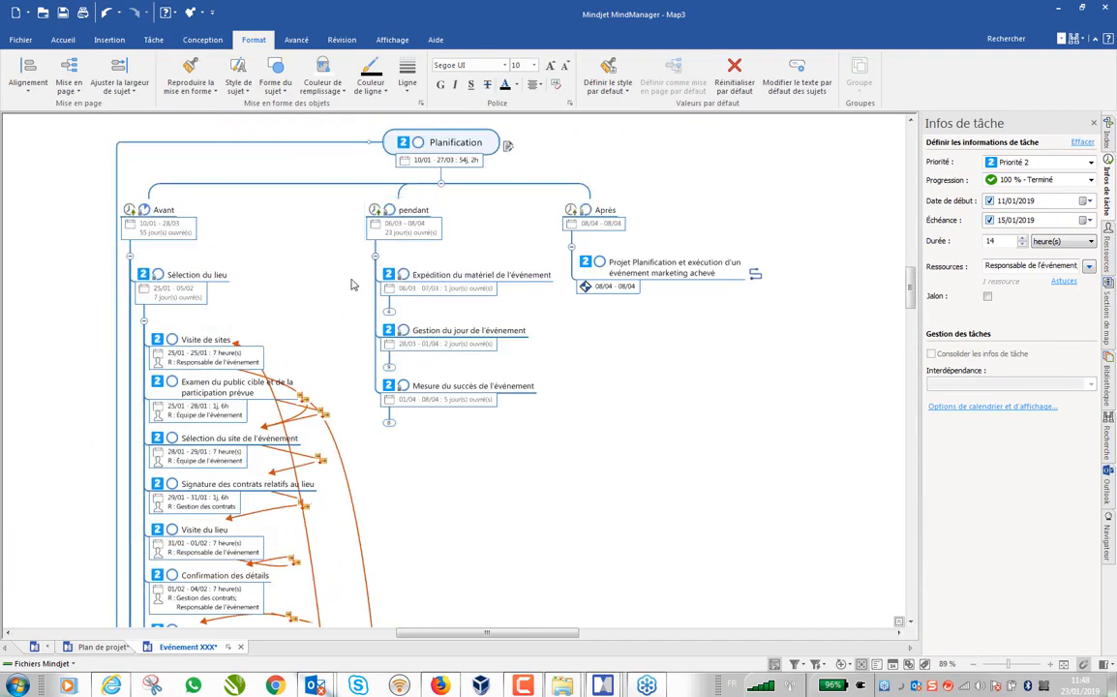
scroll(354, 286, "down", 3, "ctrl")
scroll(369, 374, "down", 4)
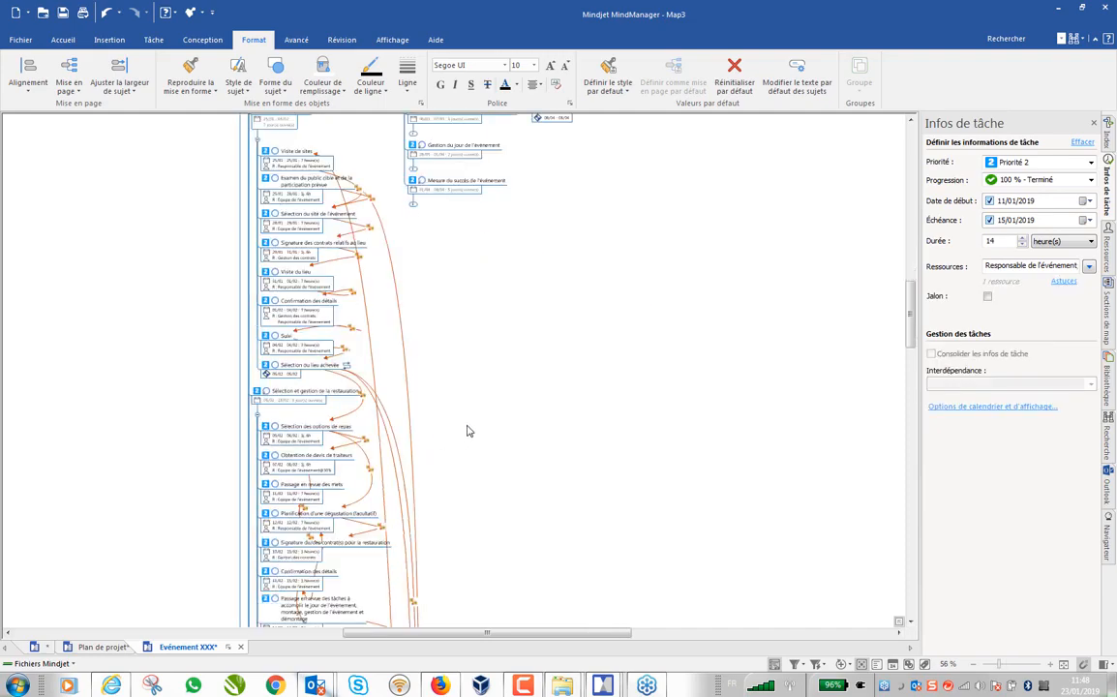
scroll(494, 354, "up", 4)
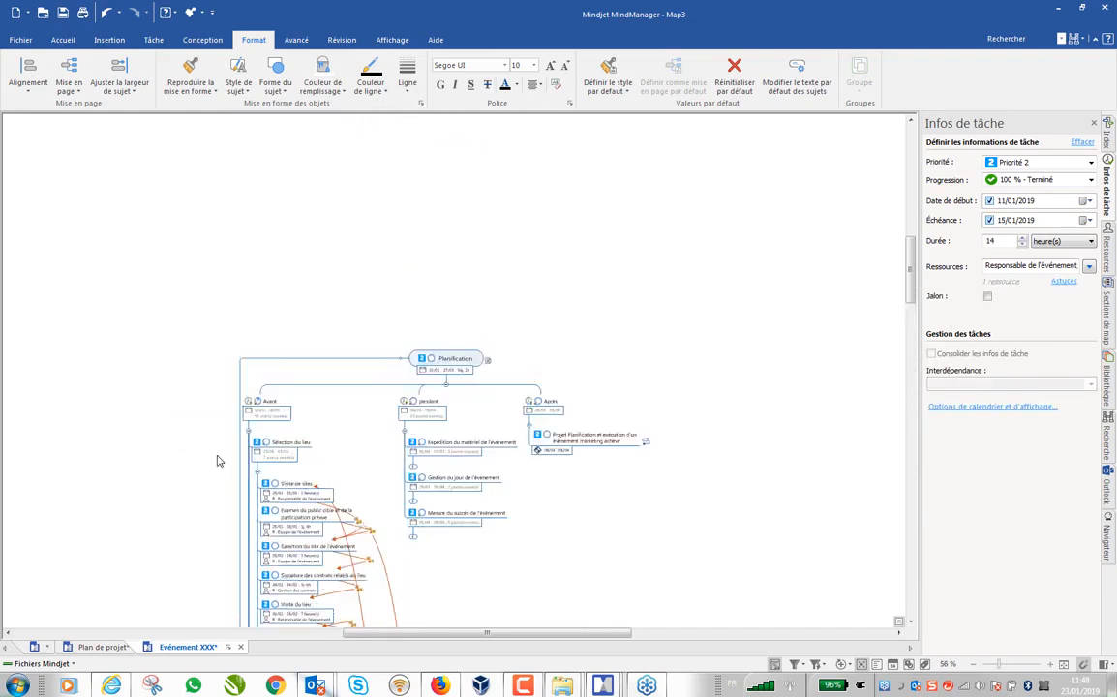
- Expand the Expédition du matériel, Gestion du jour and Mesure du succès de l'événement groups under the pendant branch
scroll(520, 532, "down", 3)
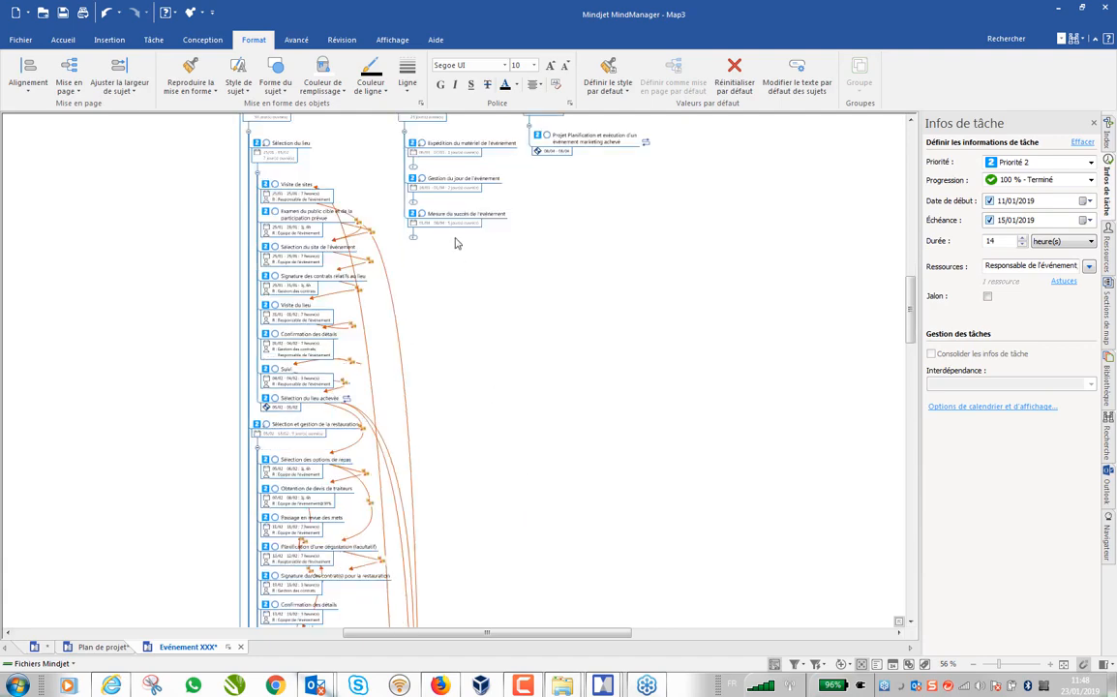
scroll(460, 243, "up", 2)
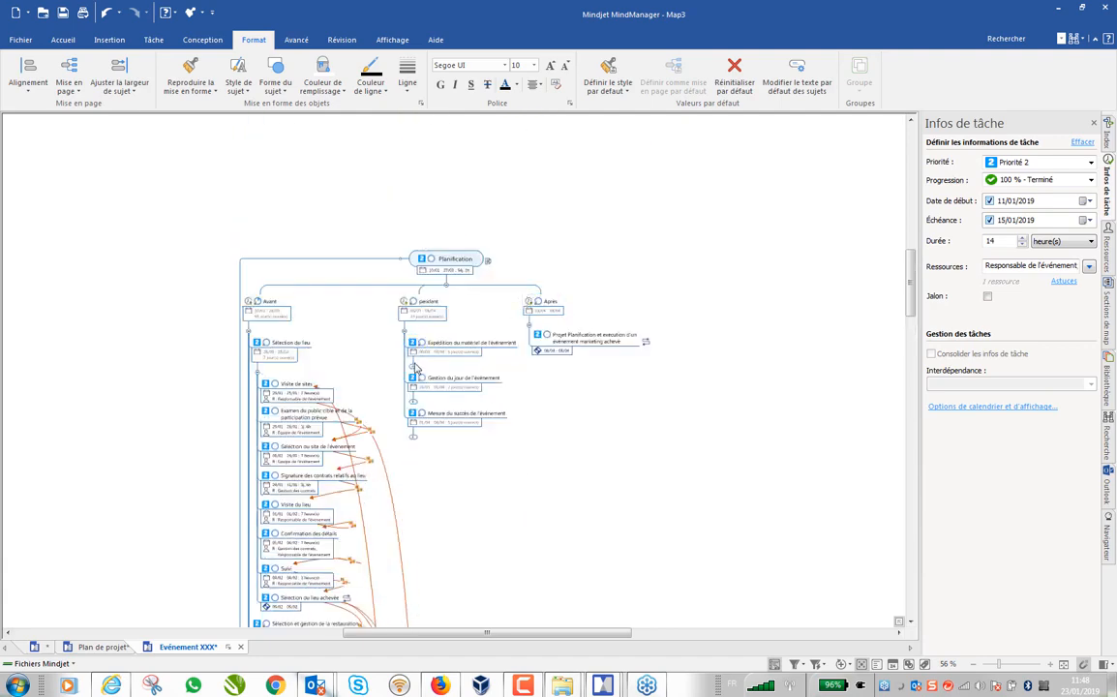
left_click(413, 368)
scroll(416, 387, "down", 3)
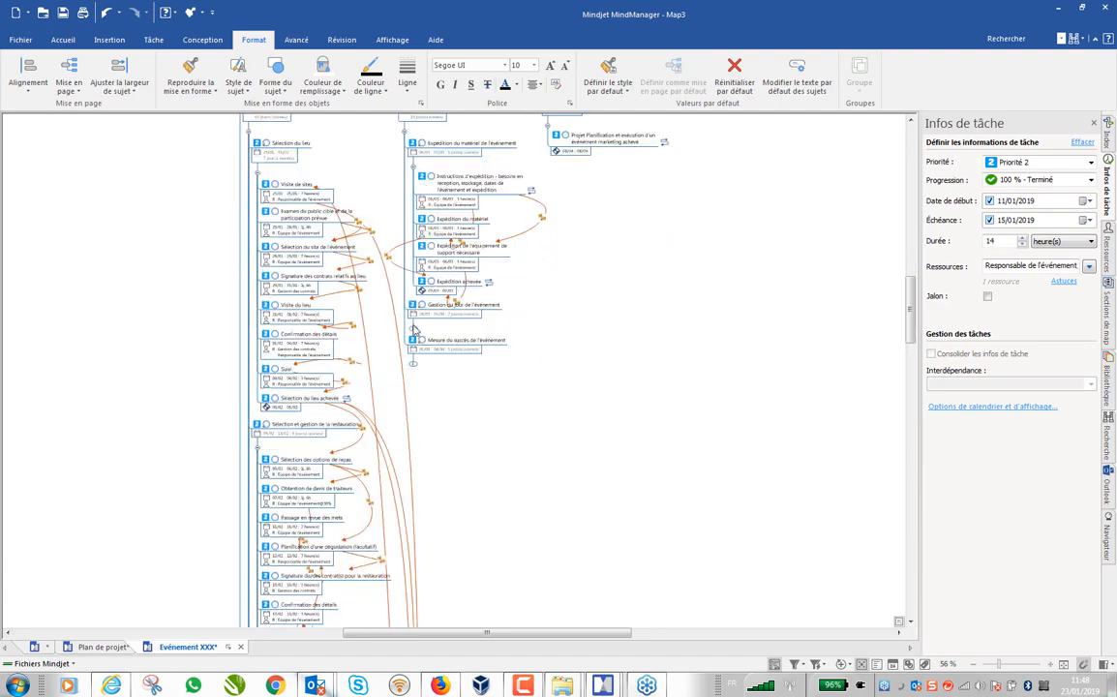
left_click(413, 328)
scroll(421, 407, "down", 3)
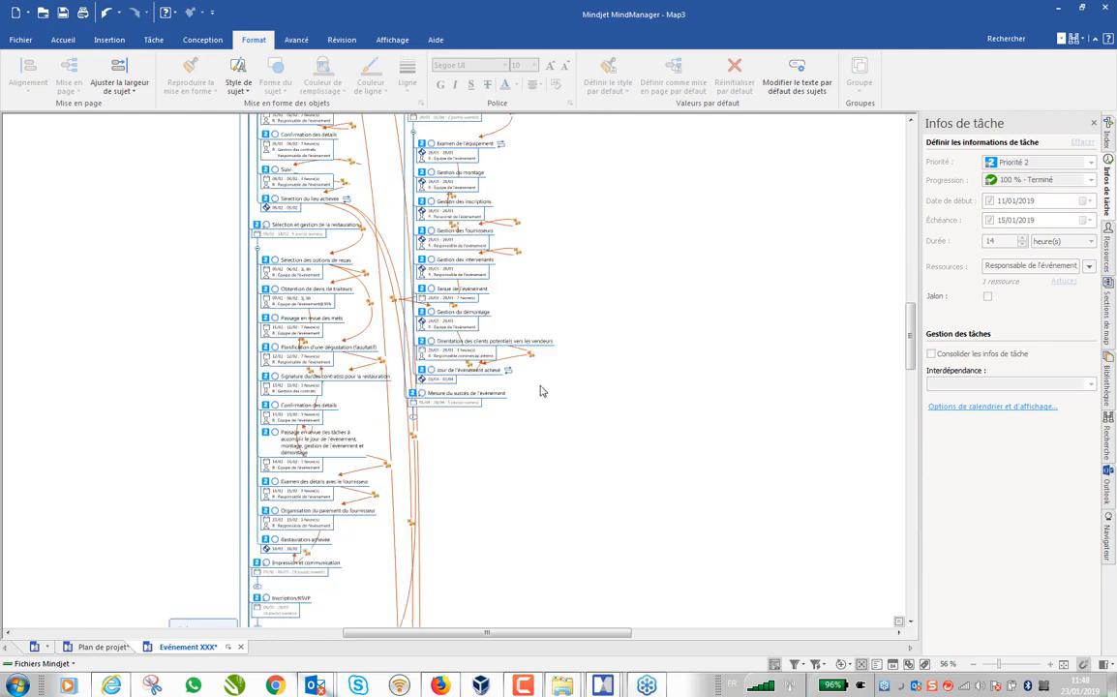
left_click(417, 418)
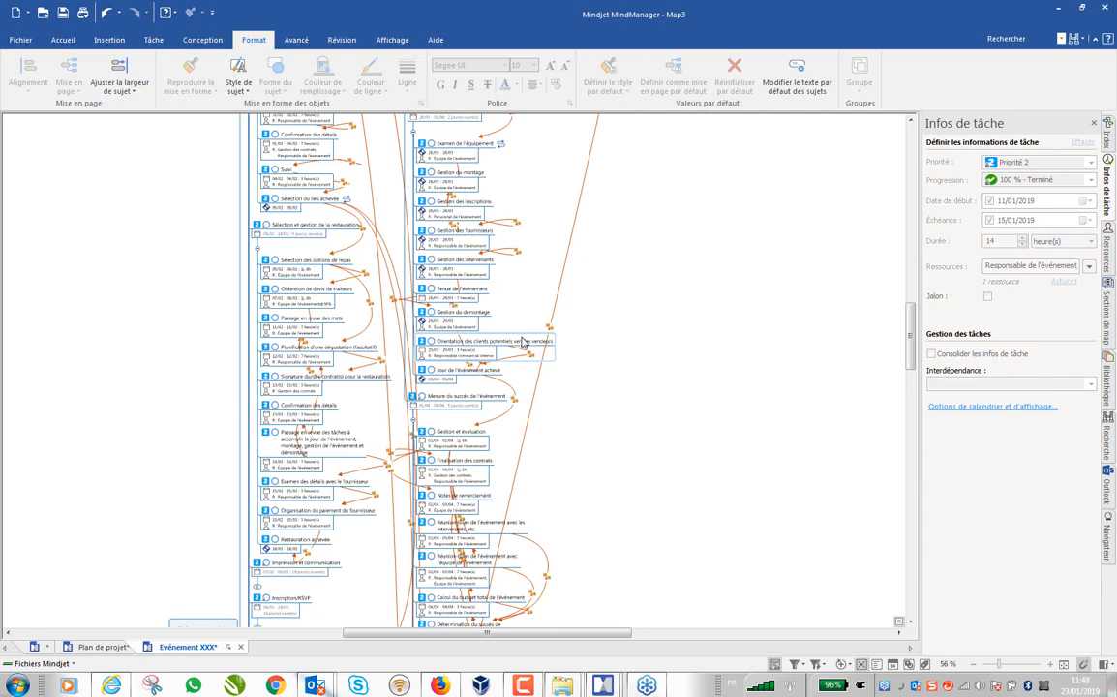
- Hide the relationship lines across the map and look over the decluttered branches
left_click(393, 40)
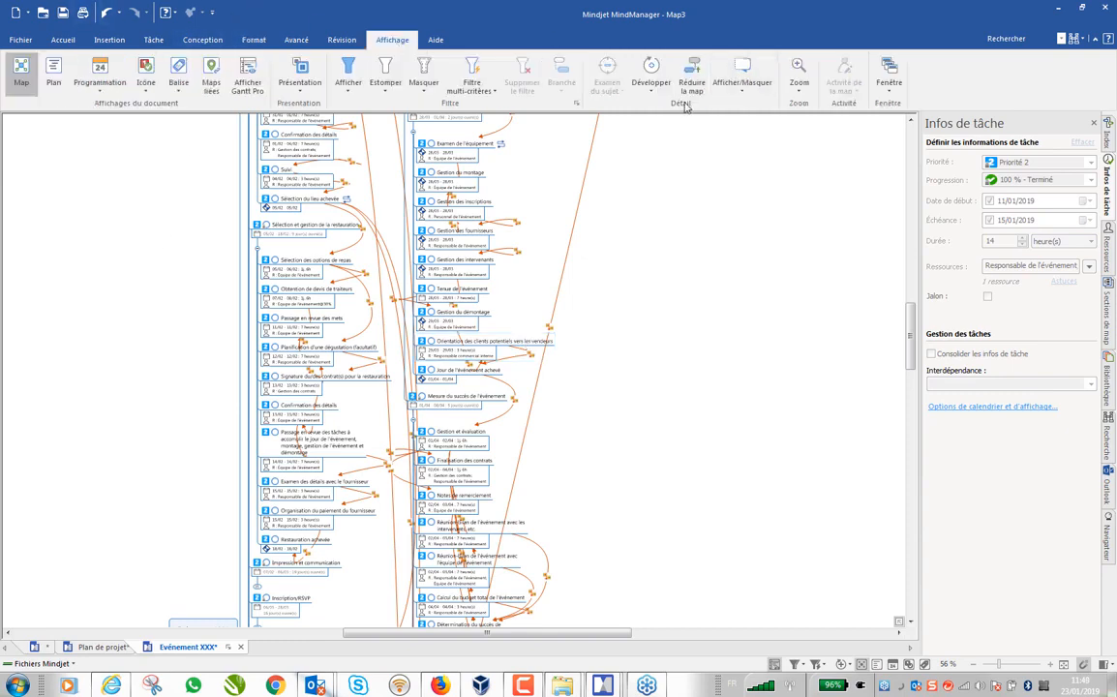
left_click(749, 82)
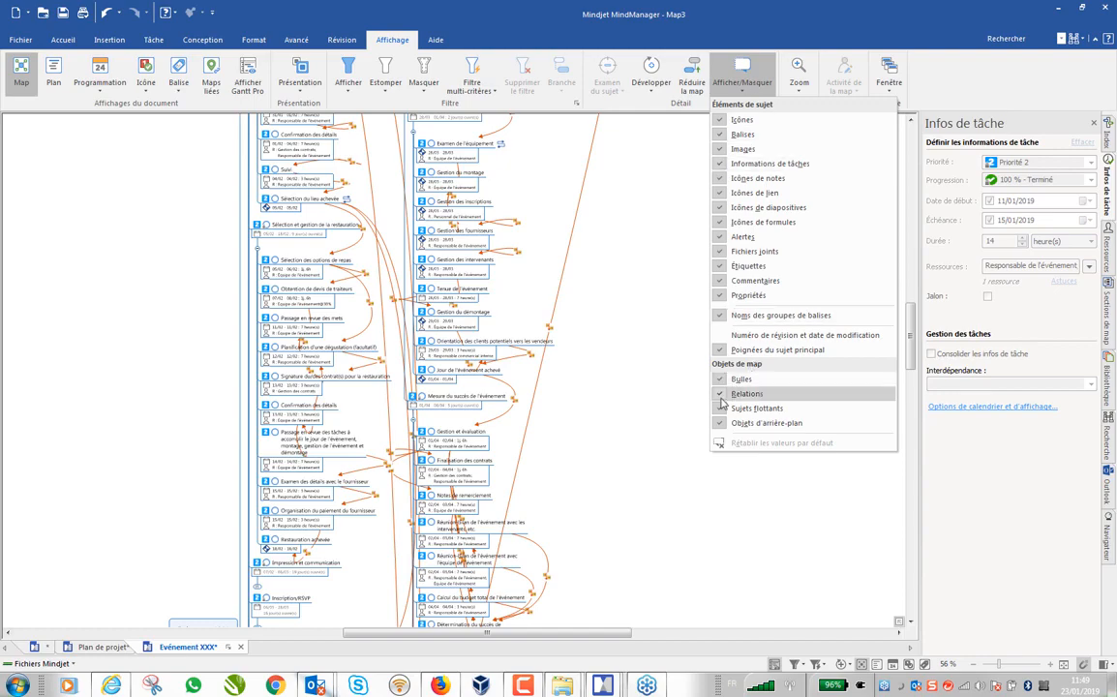
left_click(748, 393)
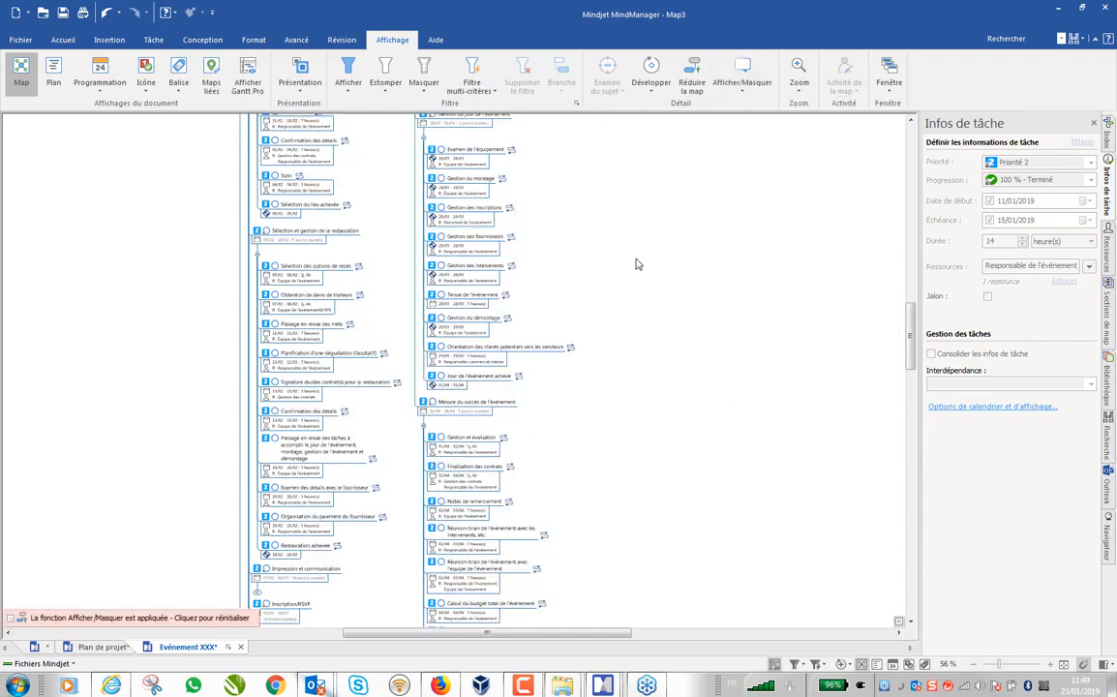
scroll(636, 263, "down", 2)
scroll(690, 300, "down", 2)
scroll(690, 300, "up", 3)
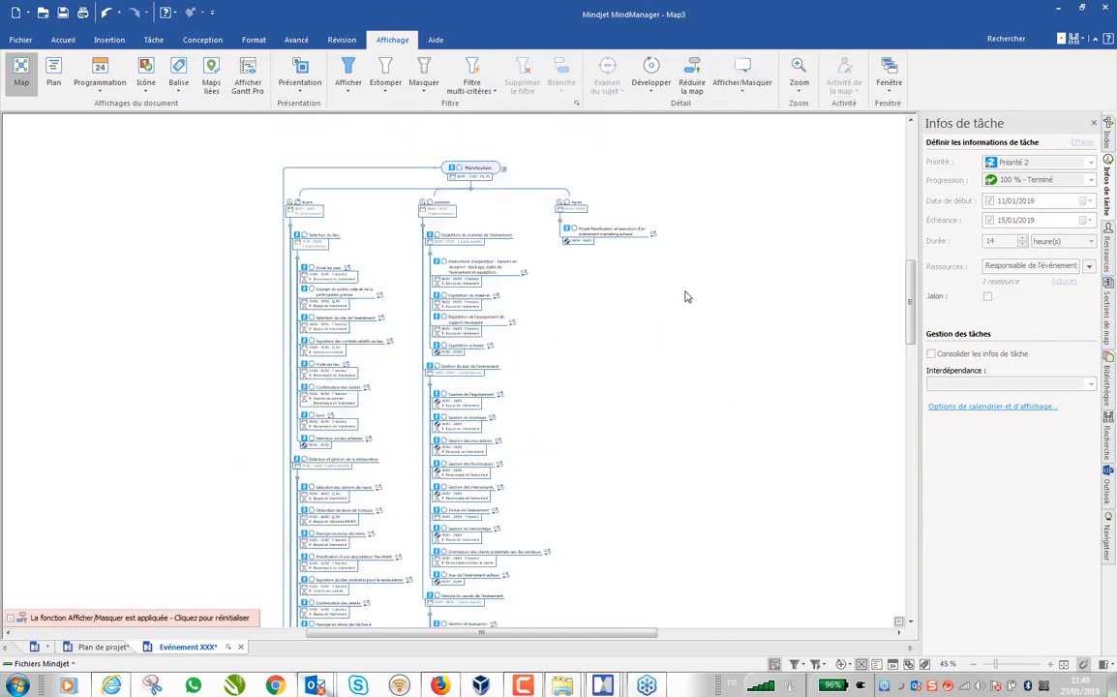
- Fill the pendant topic and all its subtopics with orange, leaving the Après topics out of the selection
scroll(687, 298, "down", 2)
mouse_move(569, 617)
left_mouse_down()
mouse_move(556, 483)
mouse_move(431, 319)
mouse_move(436, 87)
mouse_move(451, 155)
mouse_move(433, 203)
left_mouse_up()
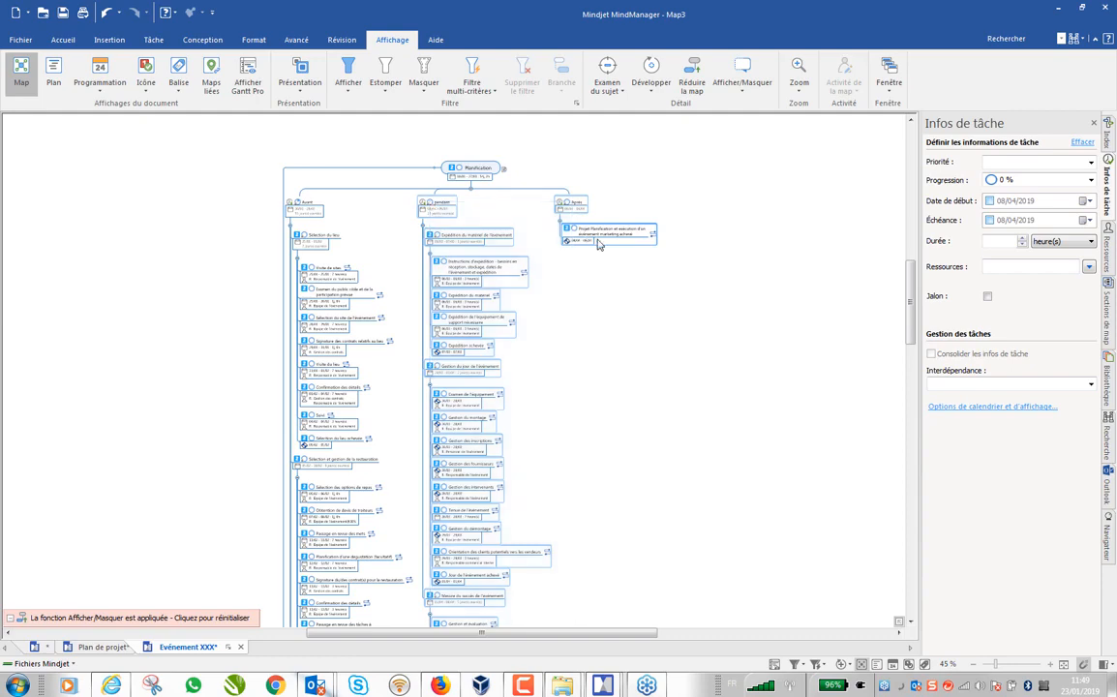
left_click(582, 206, "ctrl")
left_click(605, 233, "ctrl")
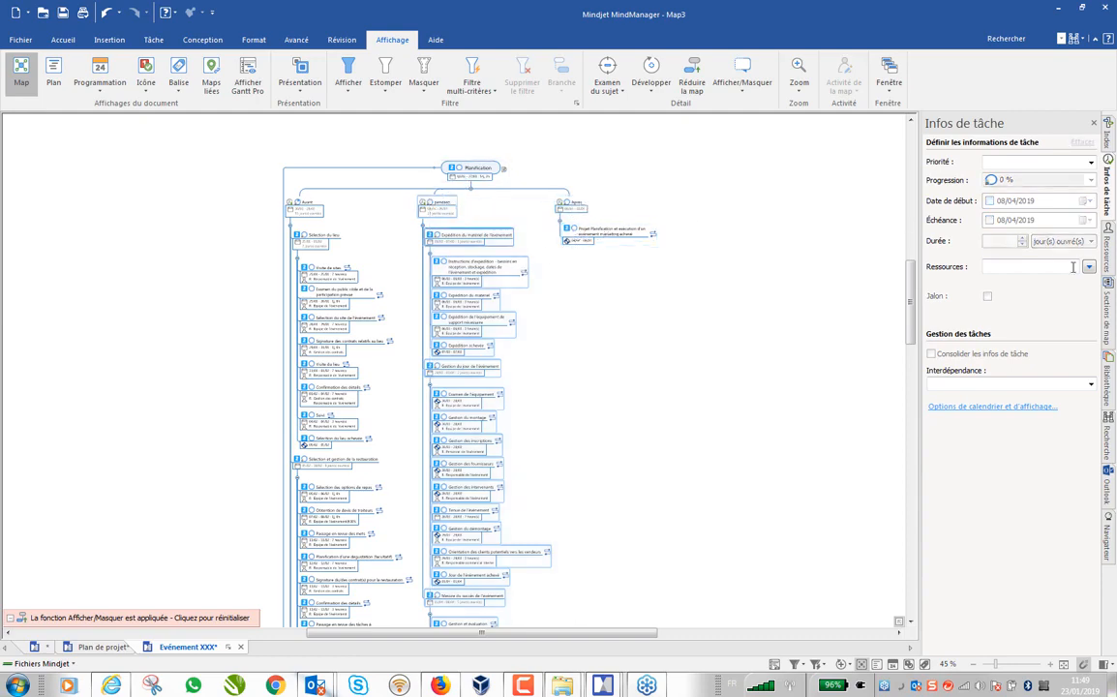
left_click(255, 39)
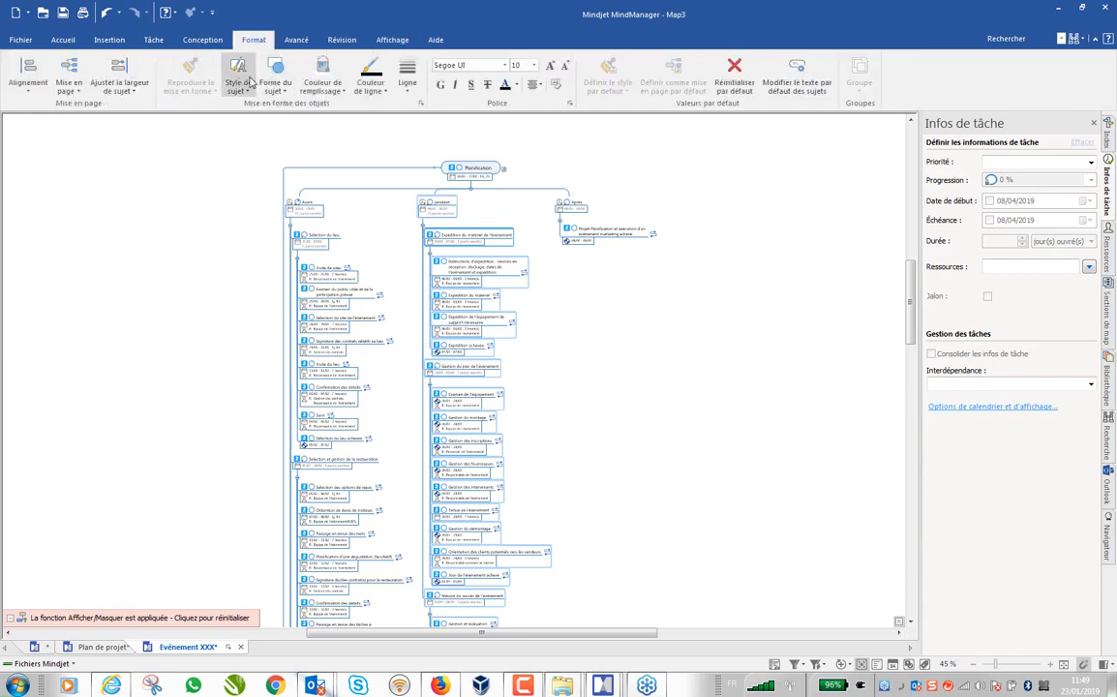
left_click(336, 94)
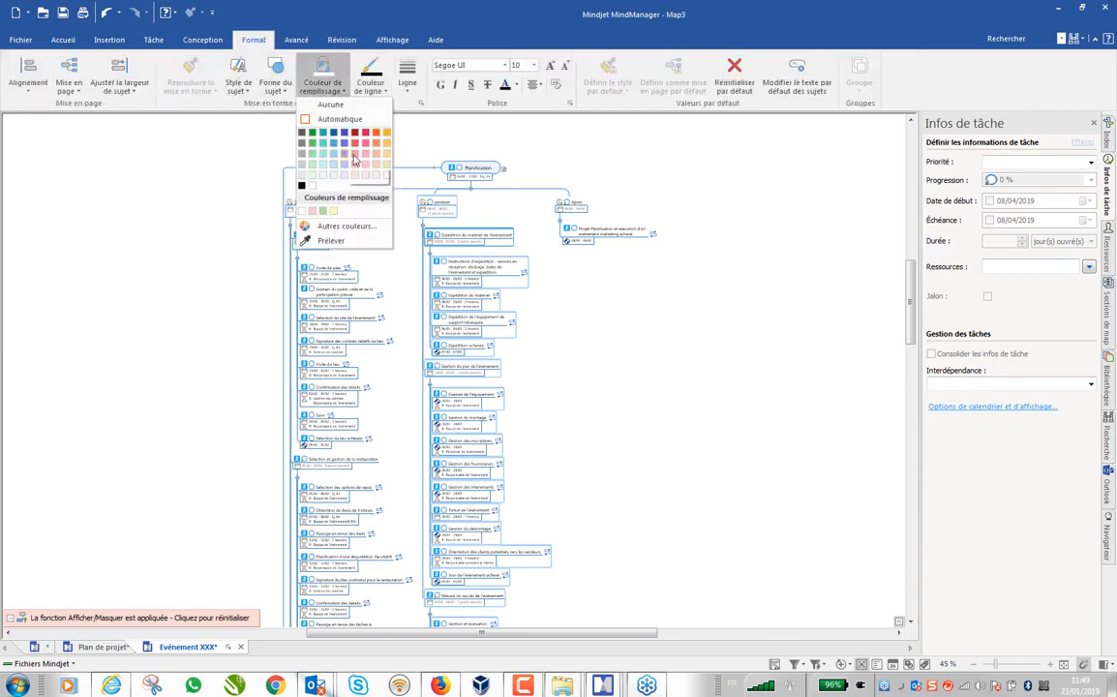
left_click(387, 148)
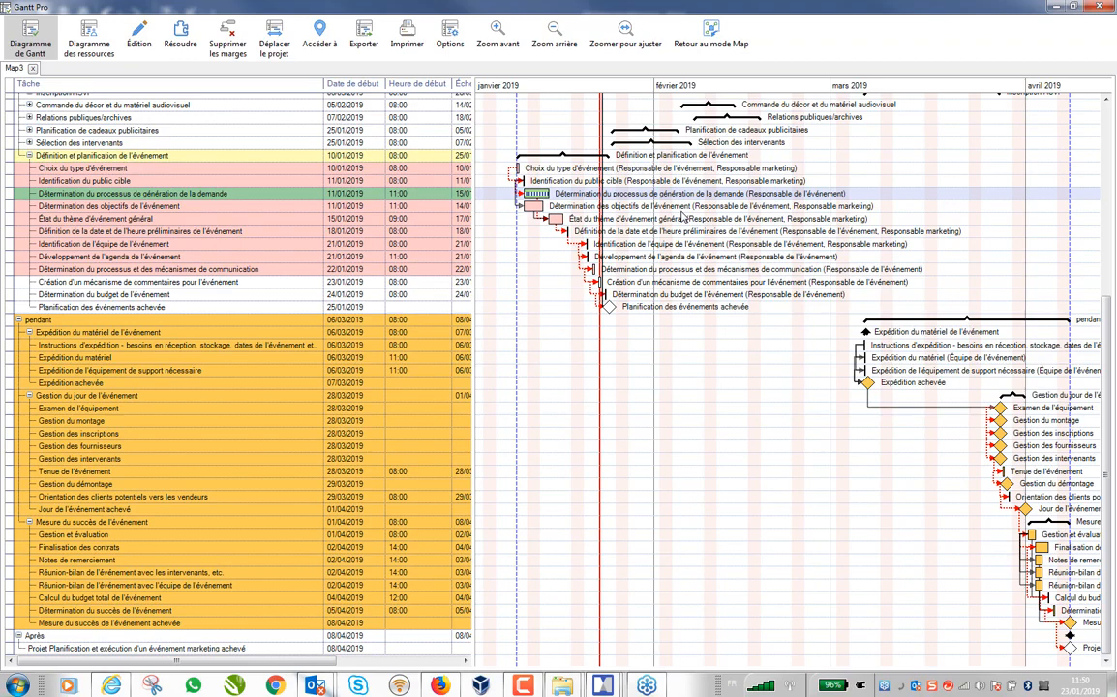
- Switch to Gantt Pro and print the Gantt chart with the Pages multiples option
left_click(407, 38)
left_click(407, 39)
left_click(406, 39)
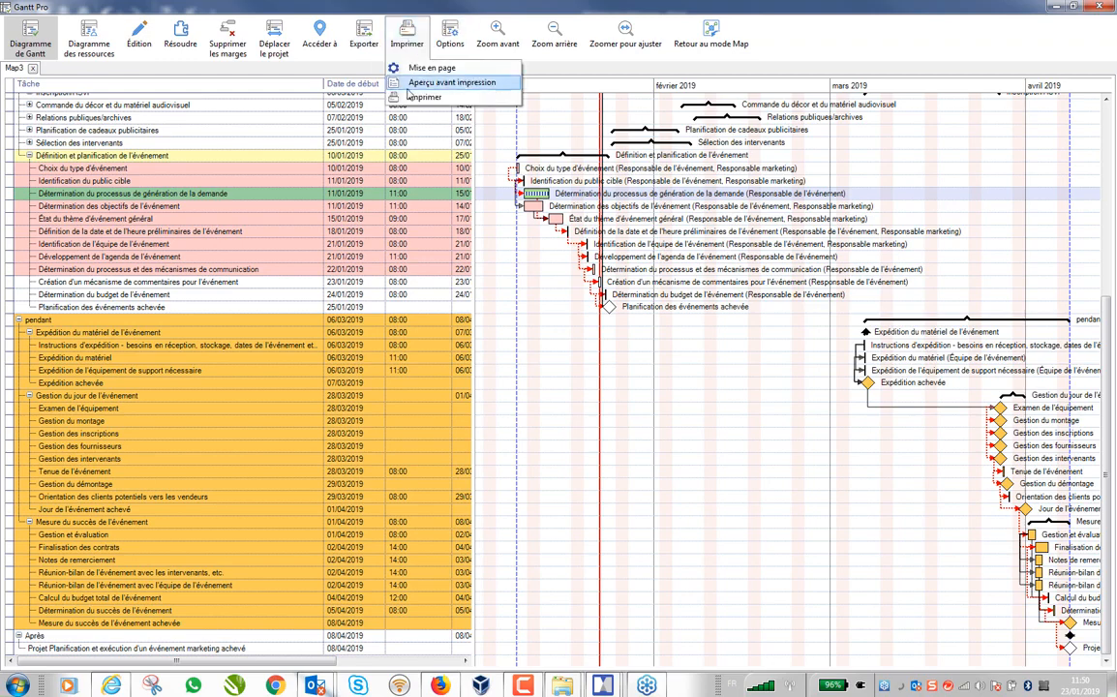
left_click(418, 98)
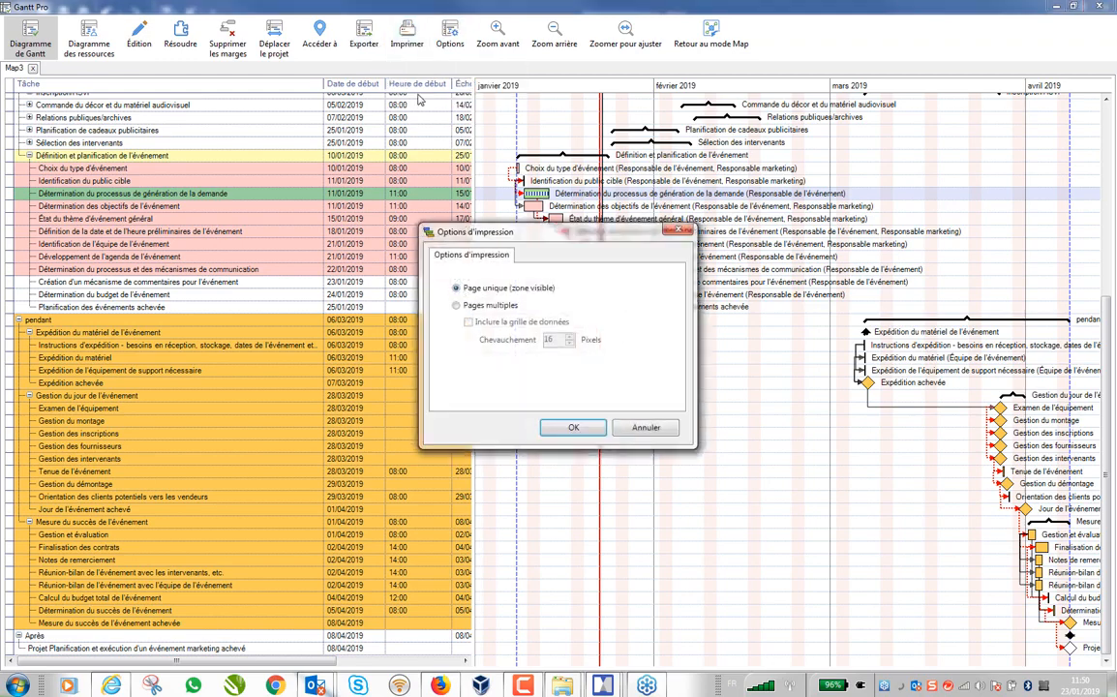
left_click(466, 307)
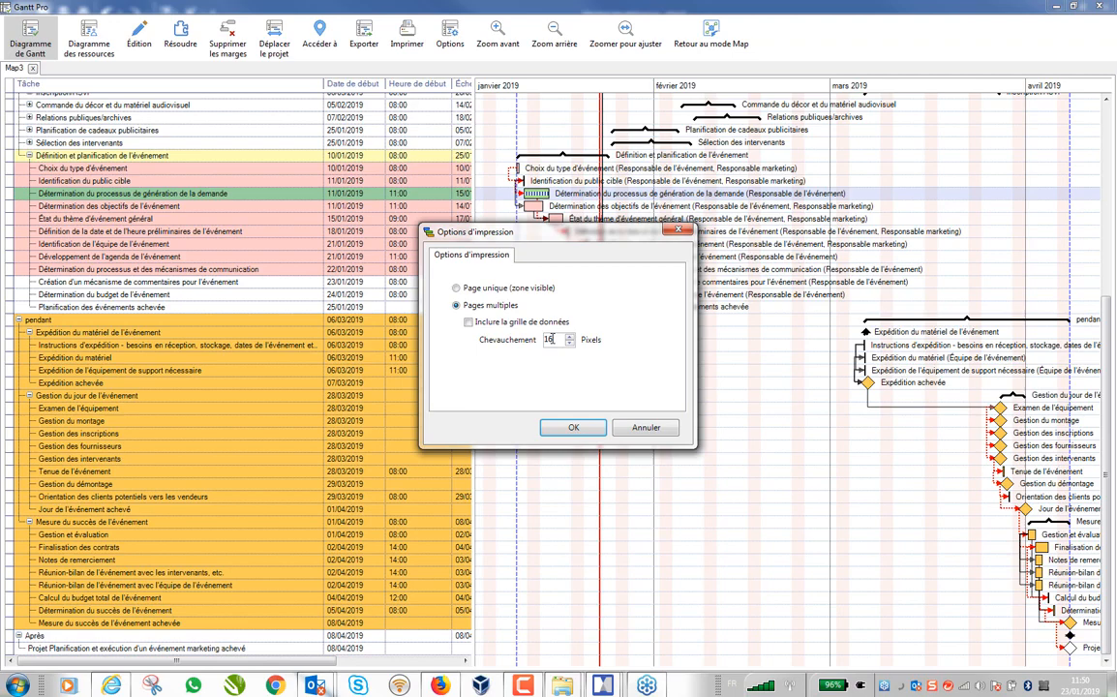
left_click(573, 427)
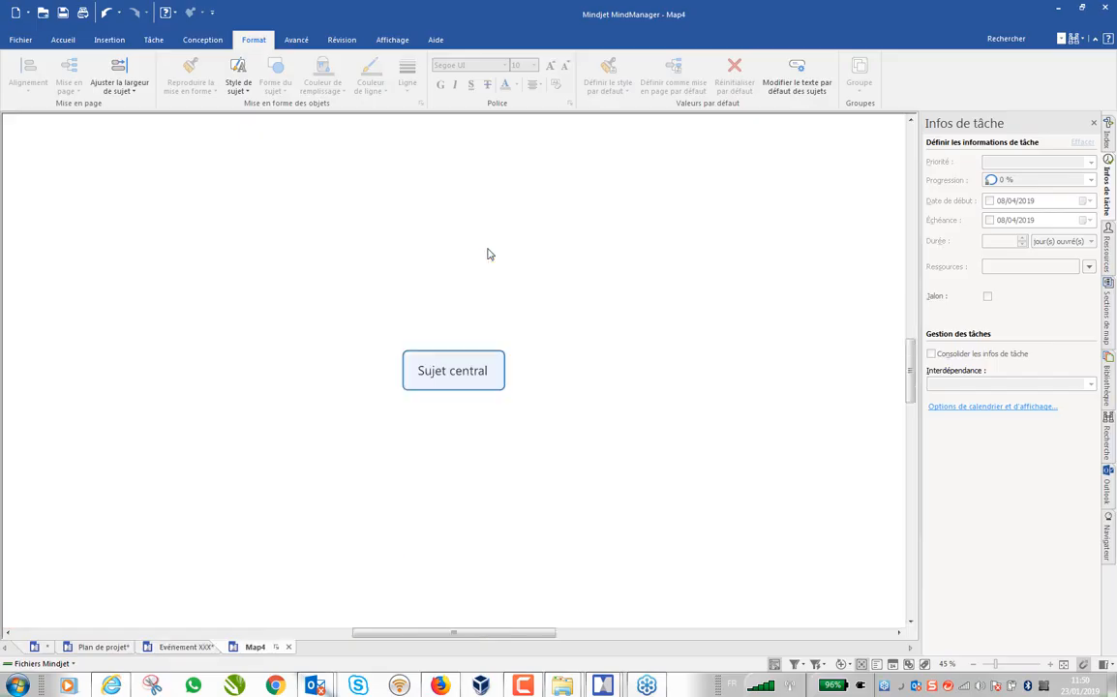
- Add two main topics named Etape 1 and Etape 2 to the central topic of the new MindManager map
key("Return")
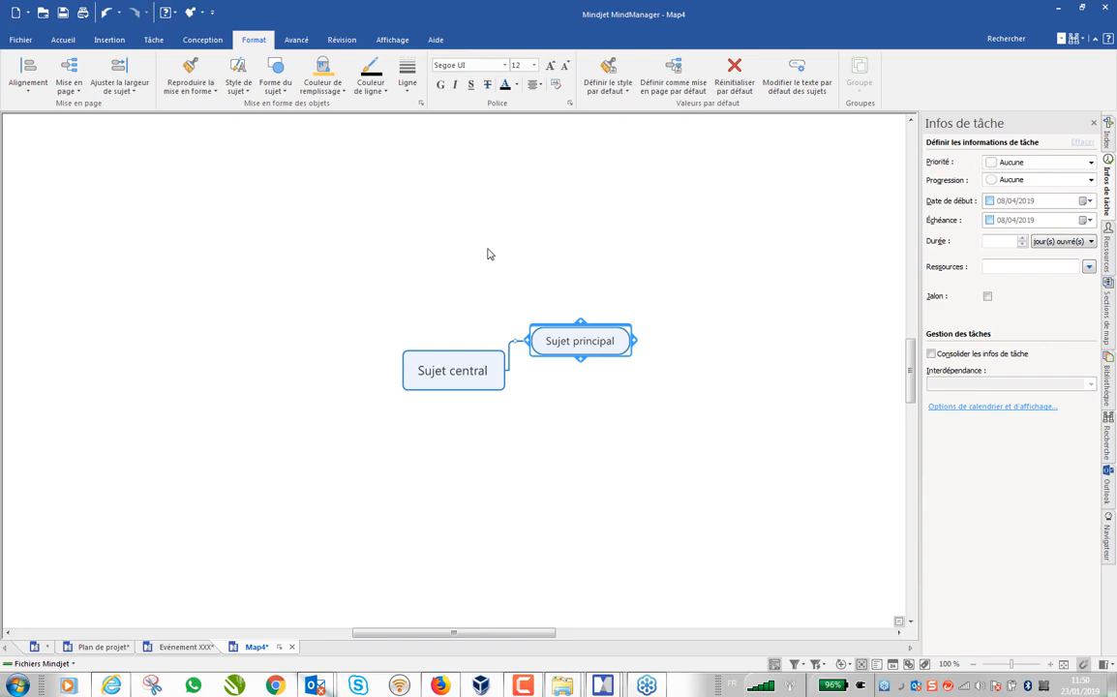
type("Etape 1")
left_click(663, 379)
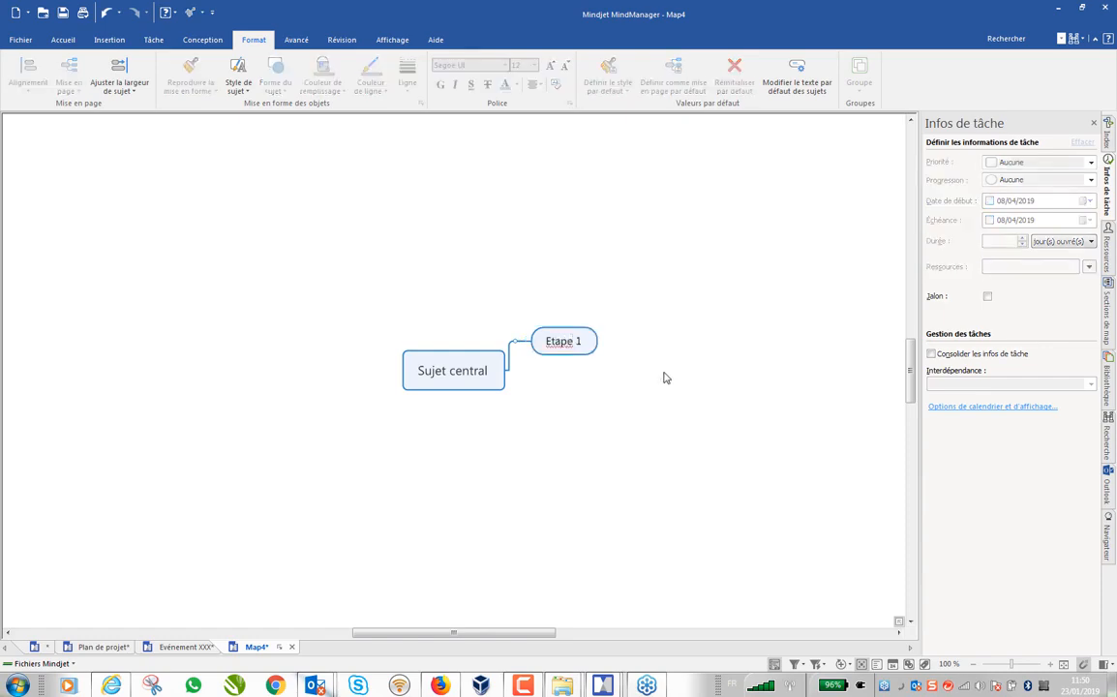
left_click(571, 361)
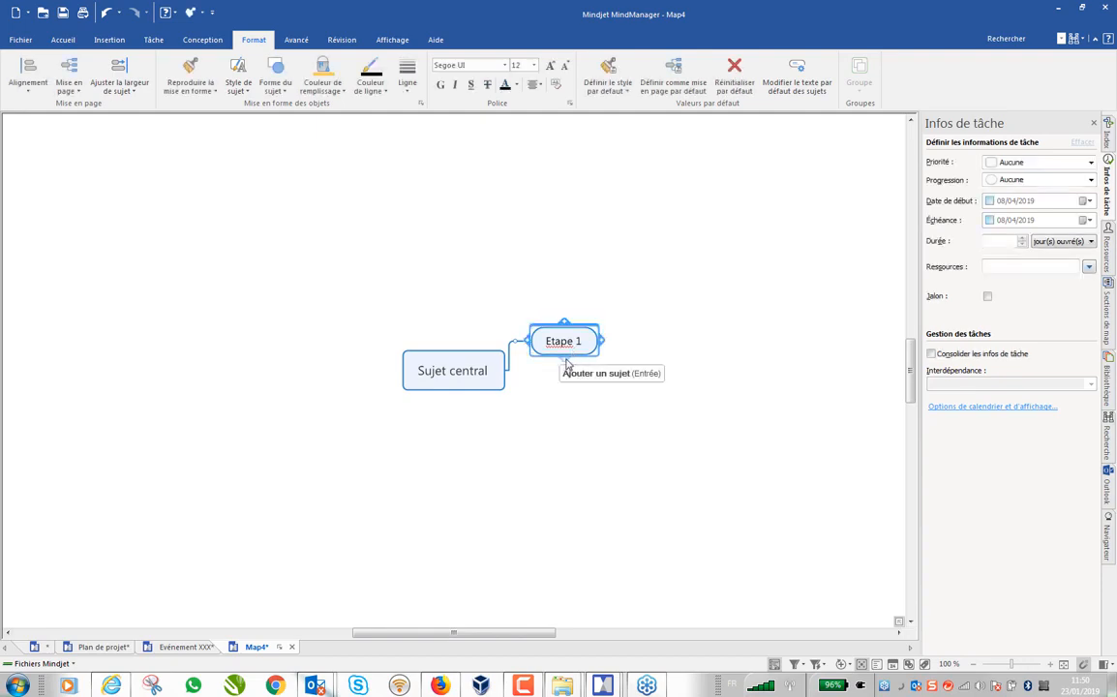
left_click(566, 364)
type("Ey")
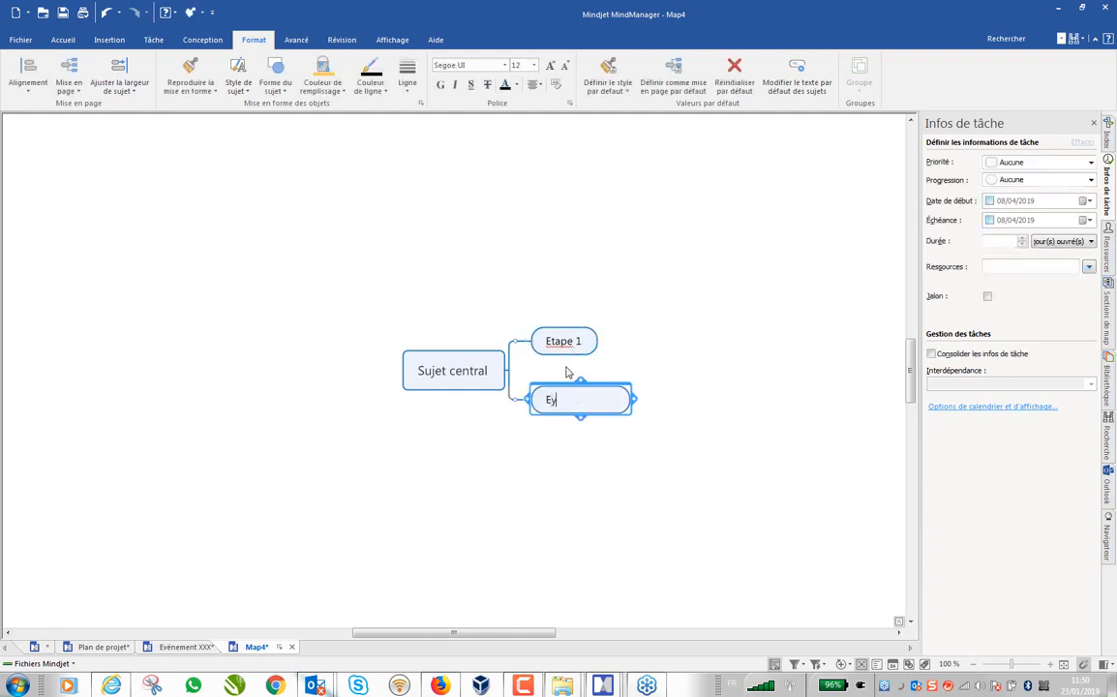
type("ape 2")
key("Return")
- Add the subtopics T1 and T2 under Etape 1
key("Up")
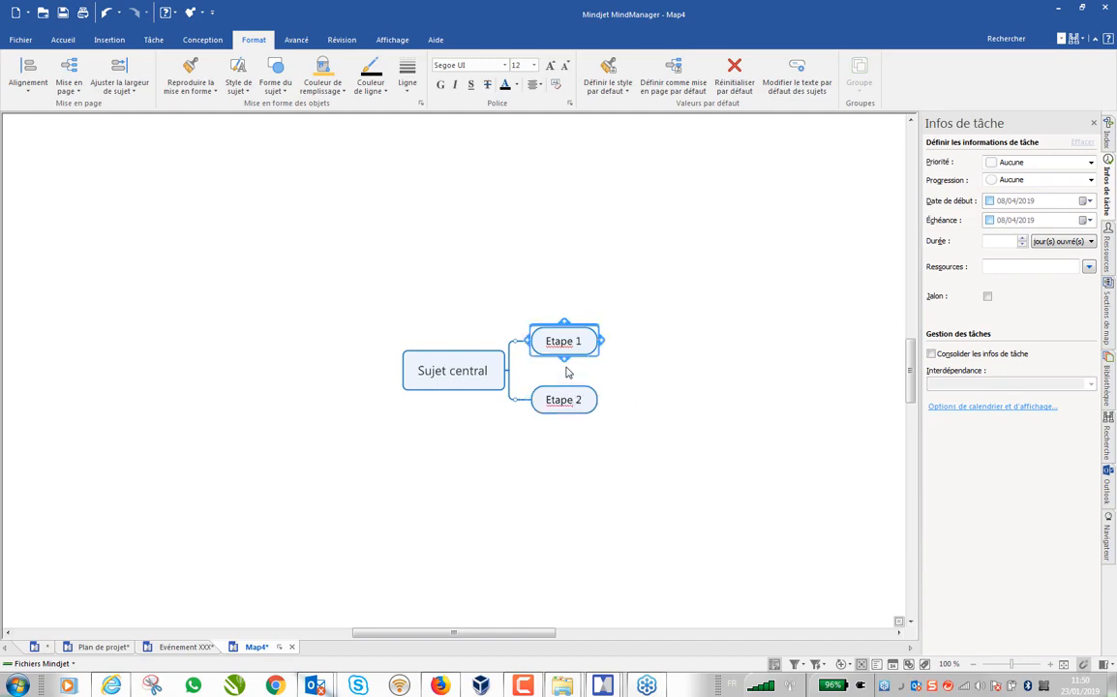
key("Return")
left_click_drag(568, 373, 617, 347)
type("T1")
key("Return")
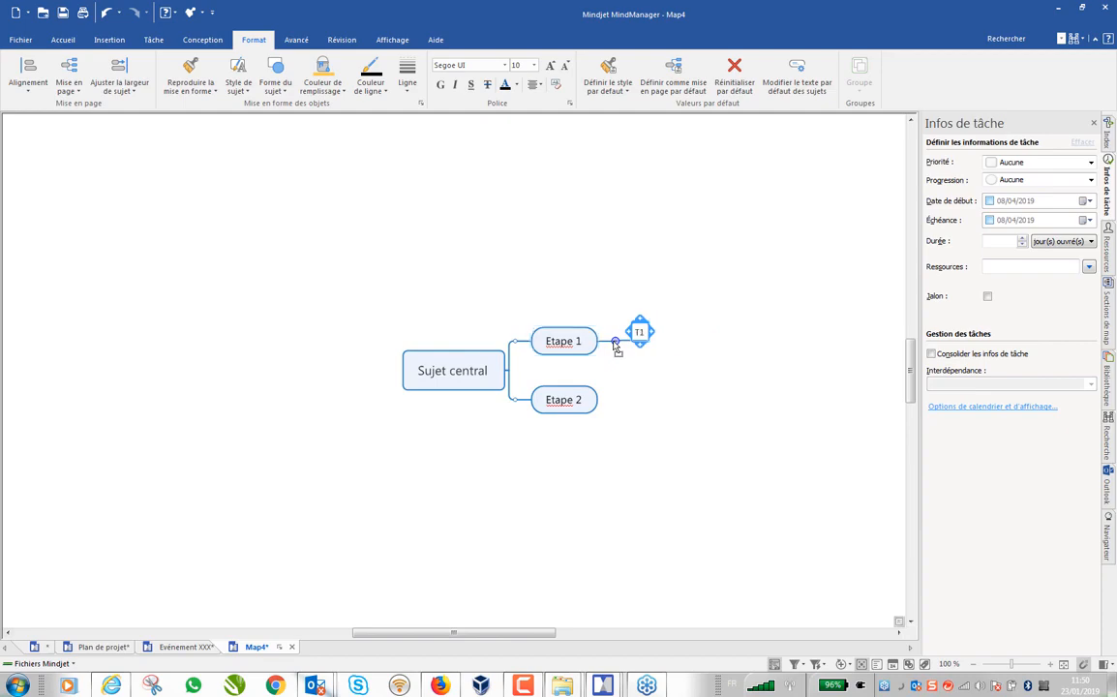
key("Return")
type("T2")
key("Return")
- Add the subtopics T3 and T4 under Etape 2
key("Down")
key("Insert")
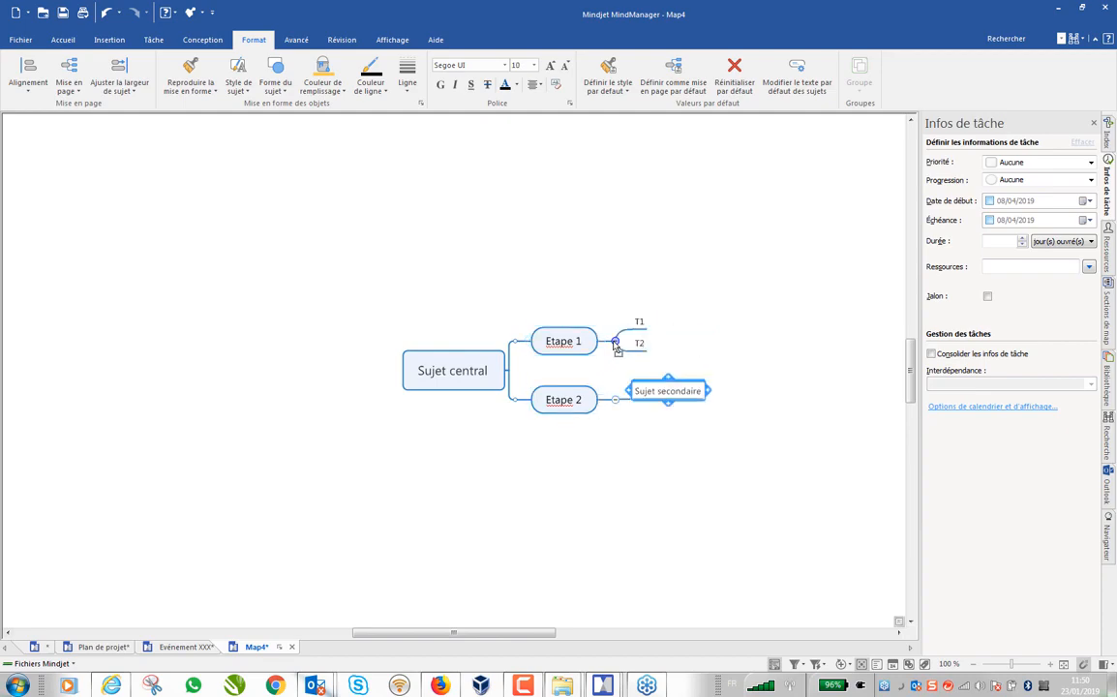
type("T3")
key("Return")
key("Return")
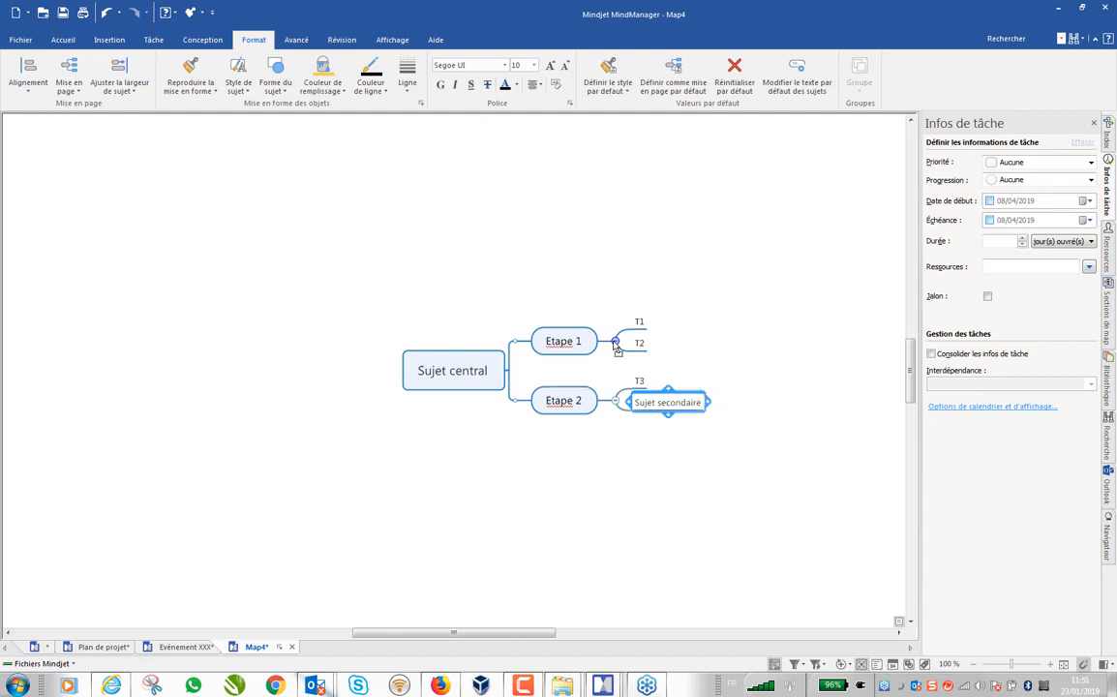
type("T4")
key("Return")
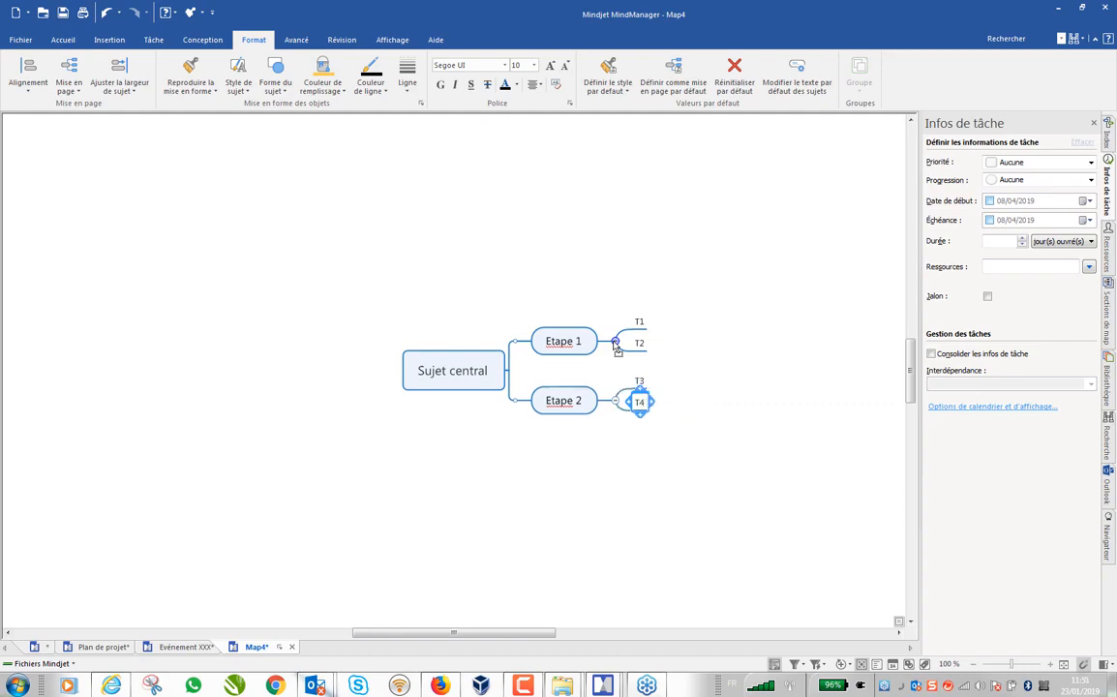
- Give T1 a start date and due date of 08/04/2019 and copy this task information to T2, T3 and T4
left_click(638, 320)
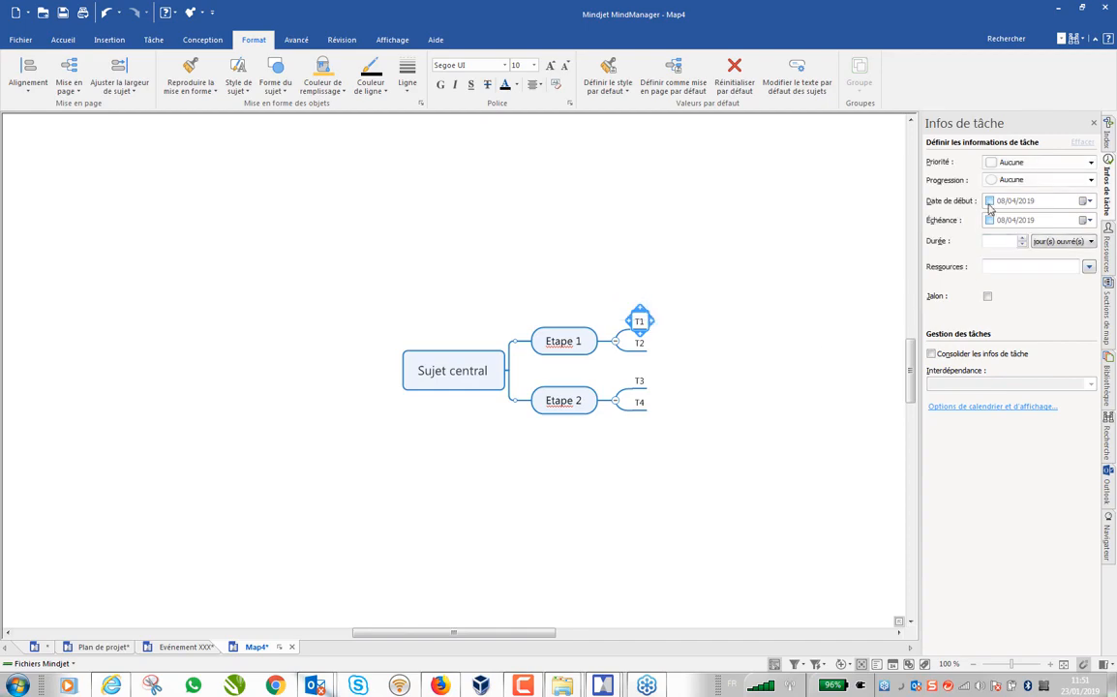
left_click(989, 200)
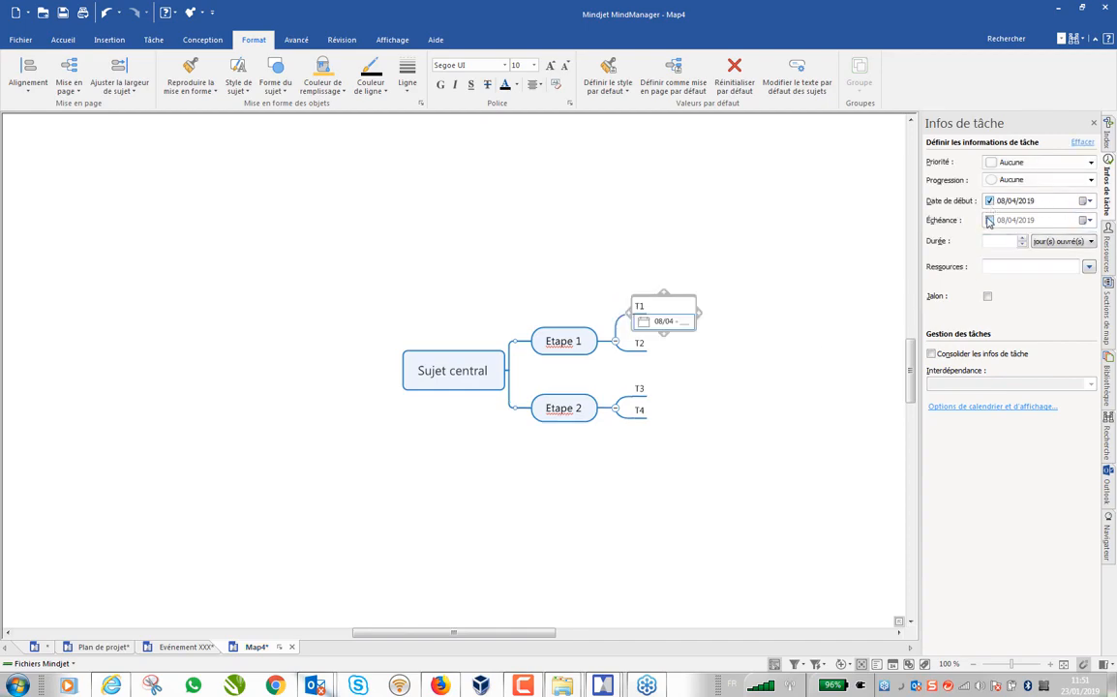
left_click(990, 221)
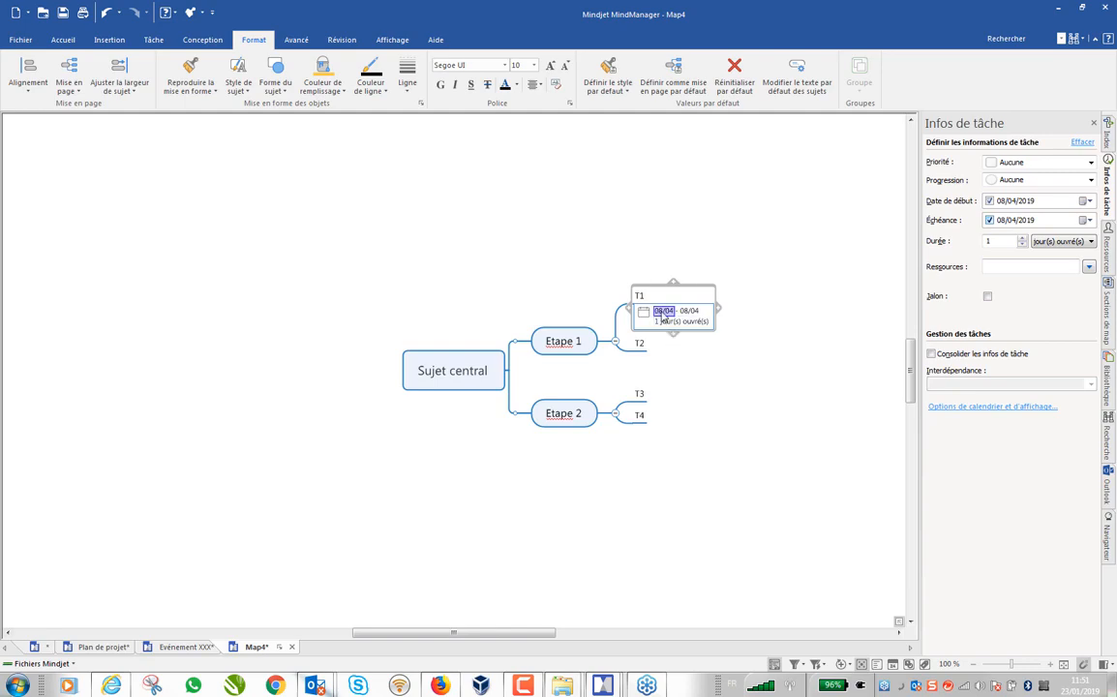
left_click_drag(663, 317, 643, 412)
left_click_drag(684, 345, 657, 439)
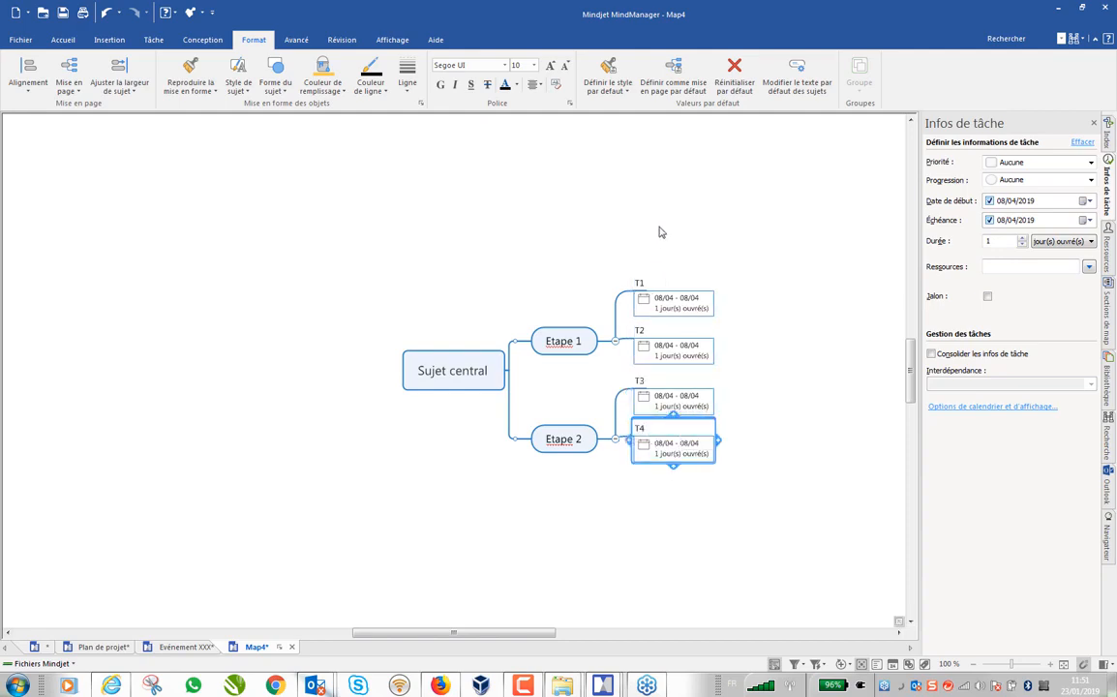
- Assign the same person as resource to all four tasks T1 to T4 by entering the resource's first name
left_click_drag(659, 232, 782, 512)
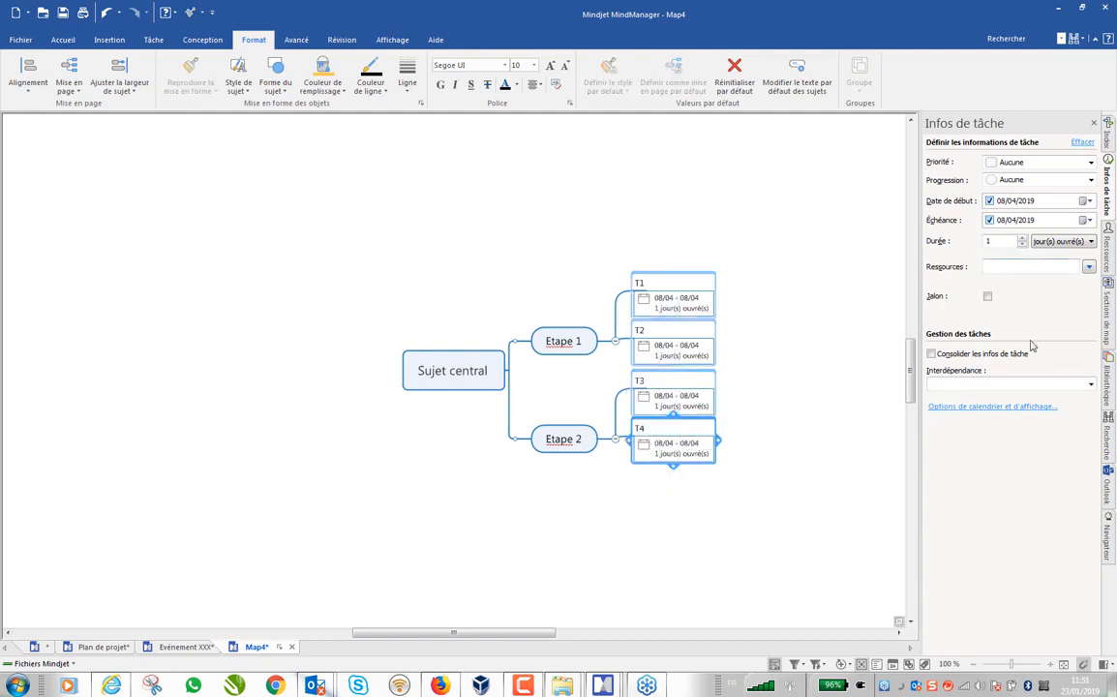
left_click(1022, 266)
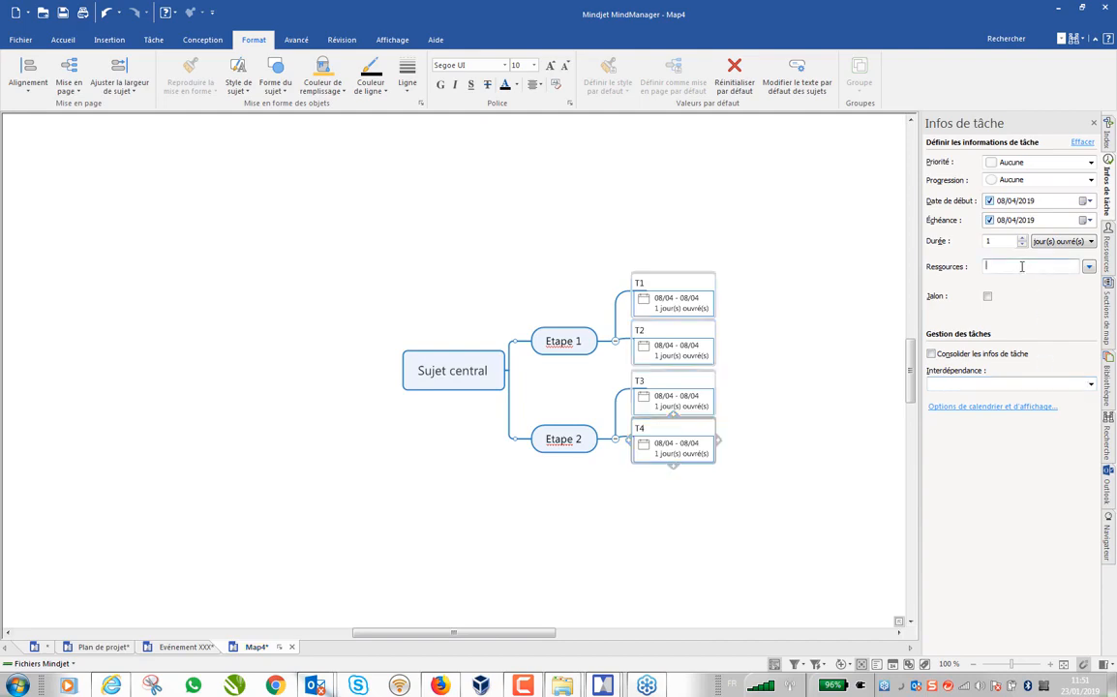
type("Christophe")
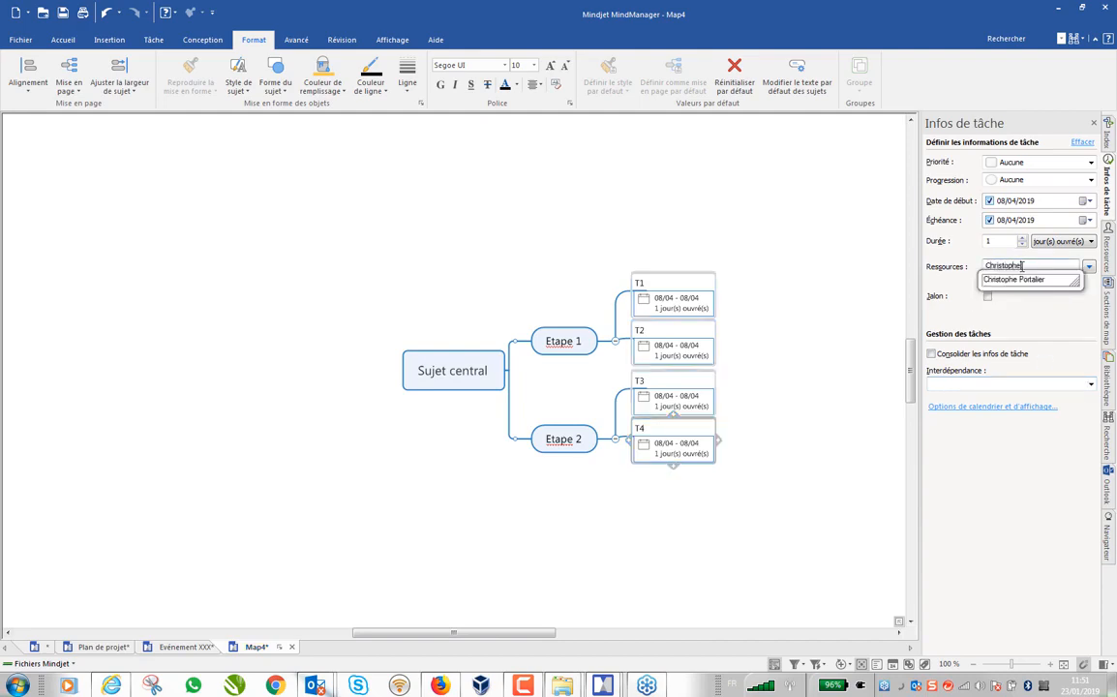
key("Return")
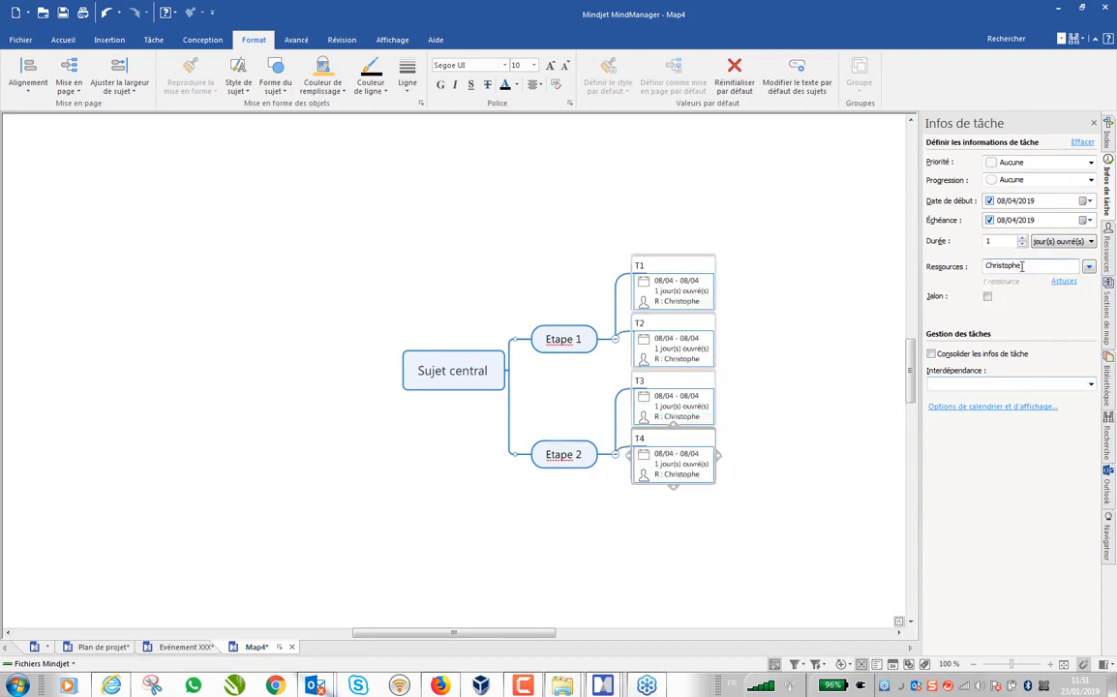
- Link T1, T2 and T3 in sequence with the "Fin à début" dependency
left_click(811, 166)
left_click_drag(695, 195, 667, 401)
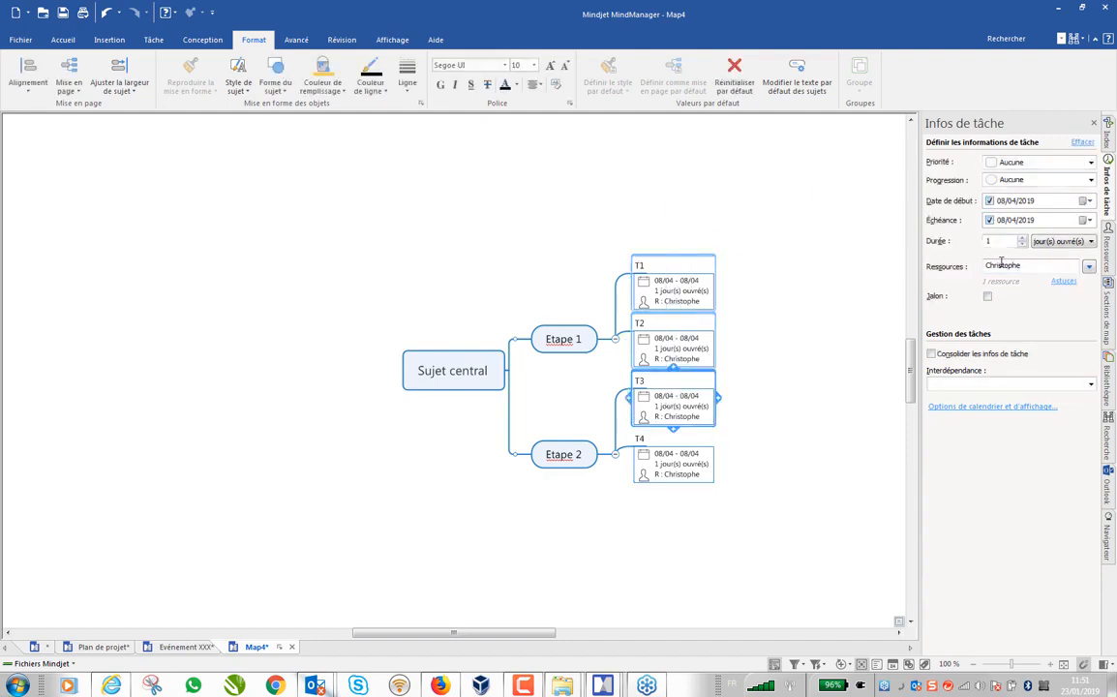
left_click(1088, 386)
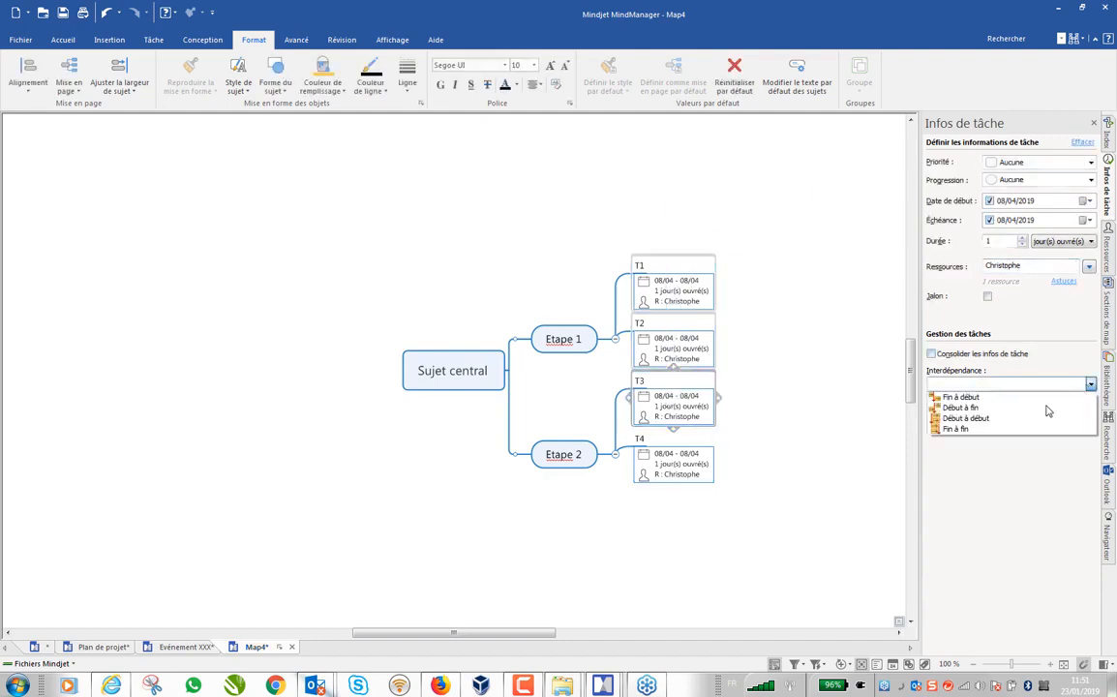
left_click(966, 393)
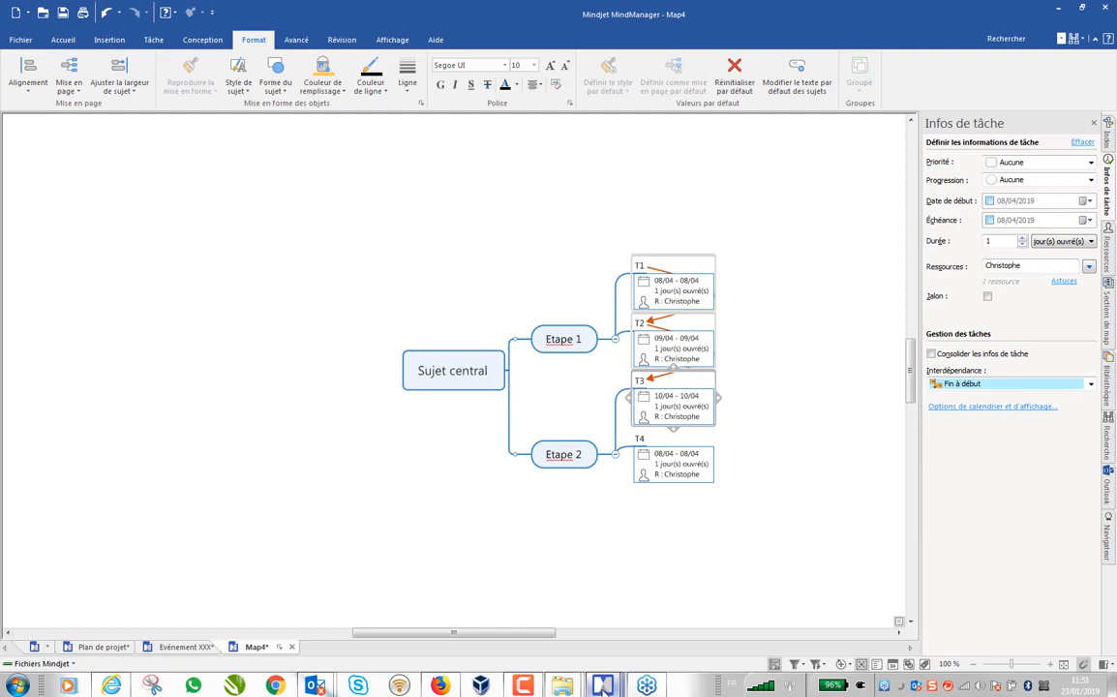
- Close the old Gantt Pro window, reopen Gantt Pro on Map4 and check the resource diagram before returning to the Gantt diagram
mouse_move(602, 684)
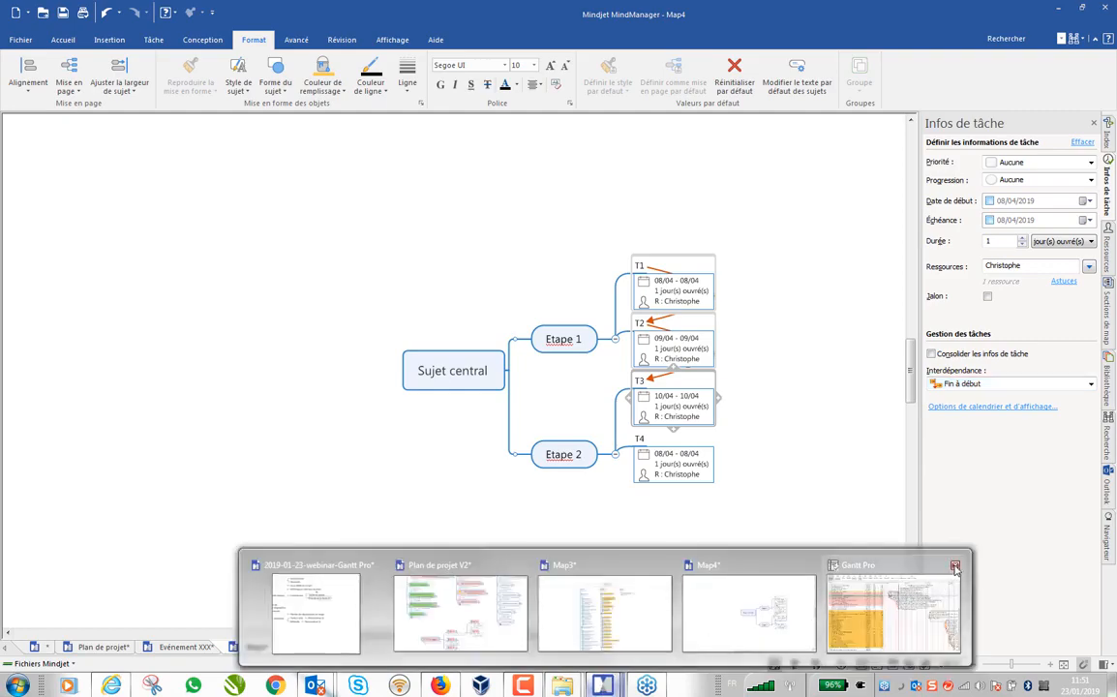
left_click(954, 567)
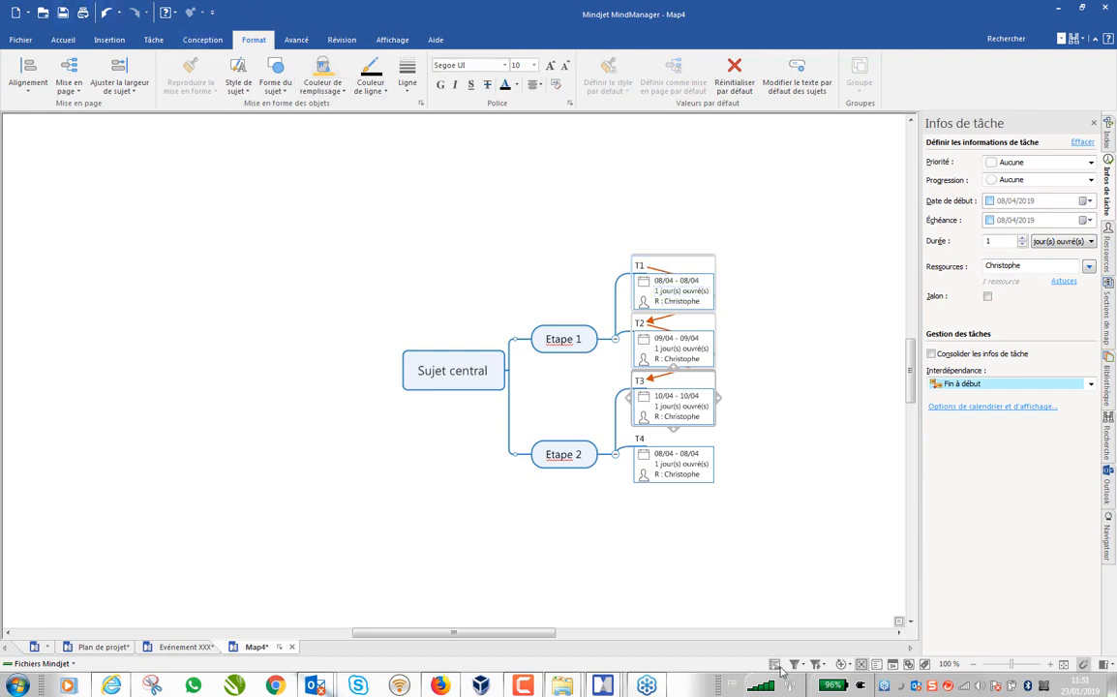
left_click(774, 666)
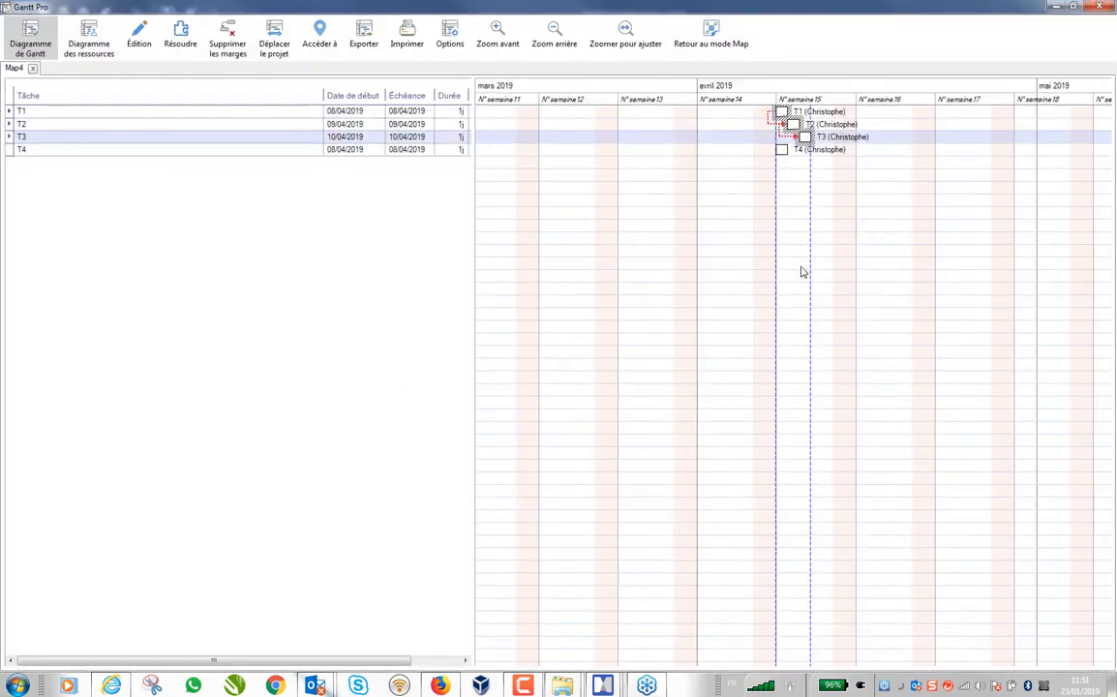
scroll(777, 206, "up", 2)
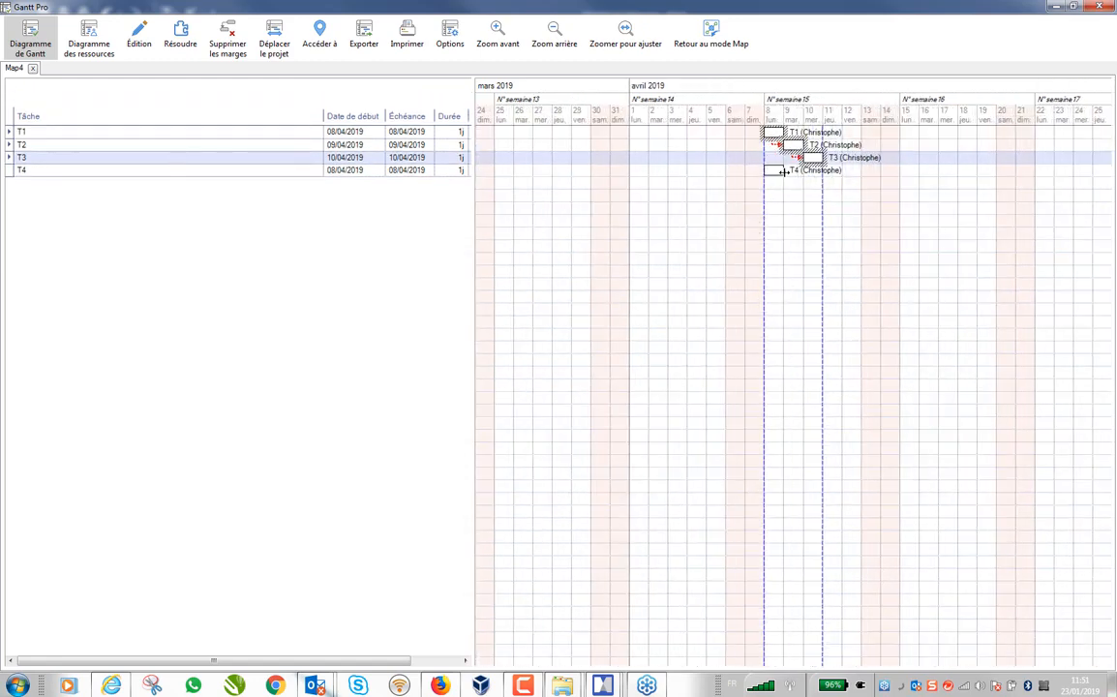
left_click(89, 37)
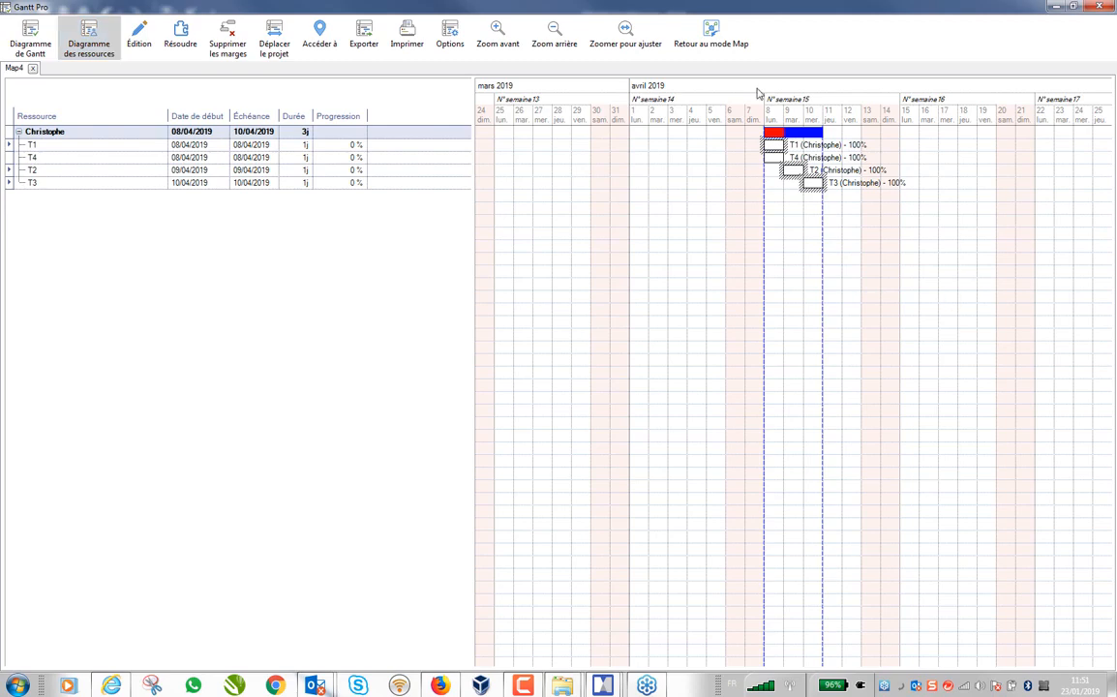
left_click(35, 35)
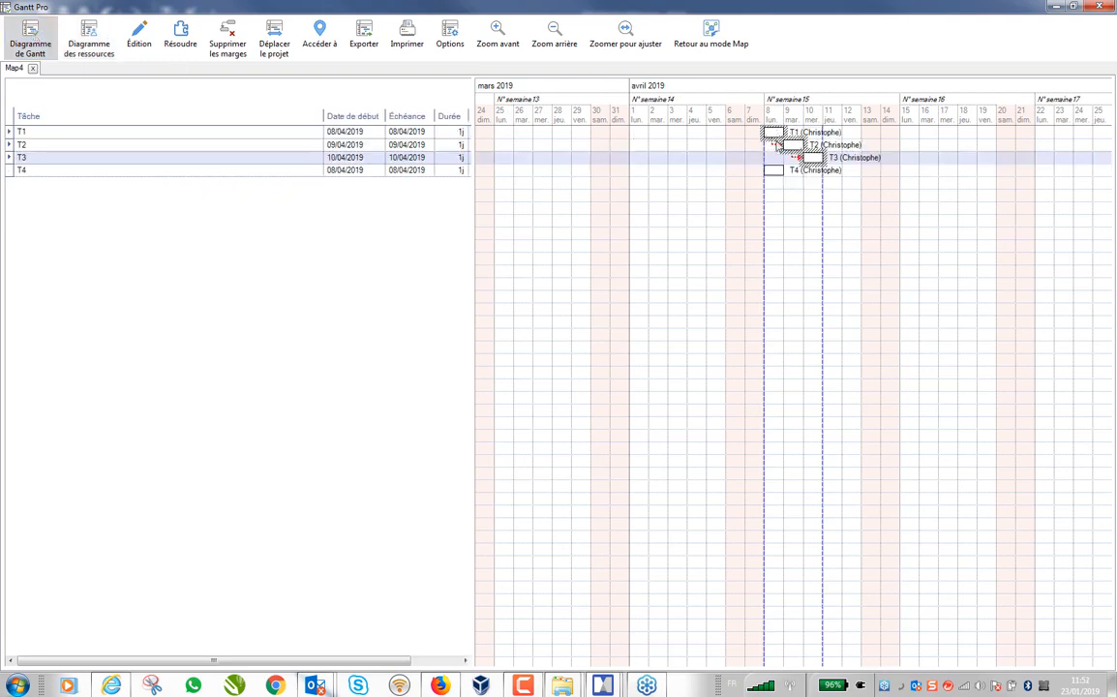
- Move T2 to 16/04/2019 and T3 to 23/04/2019, and remove the slack from all tasks
left_click_drag(794, 145, 1097, 157)
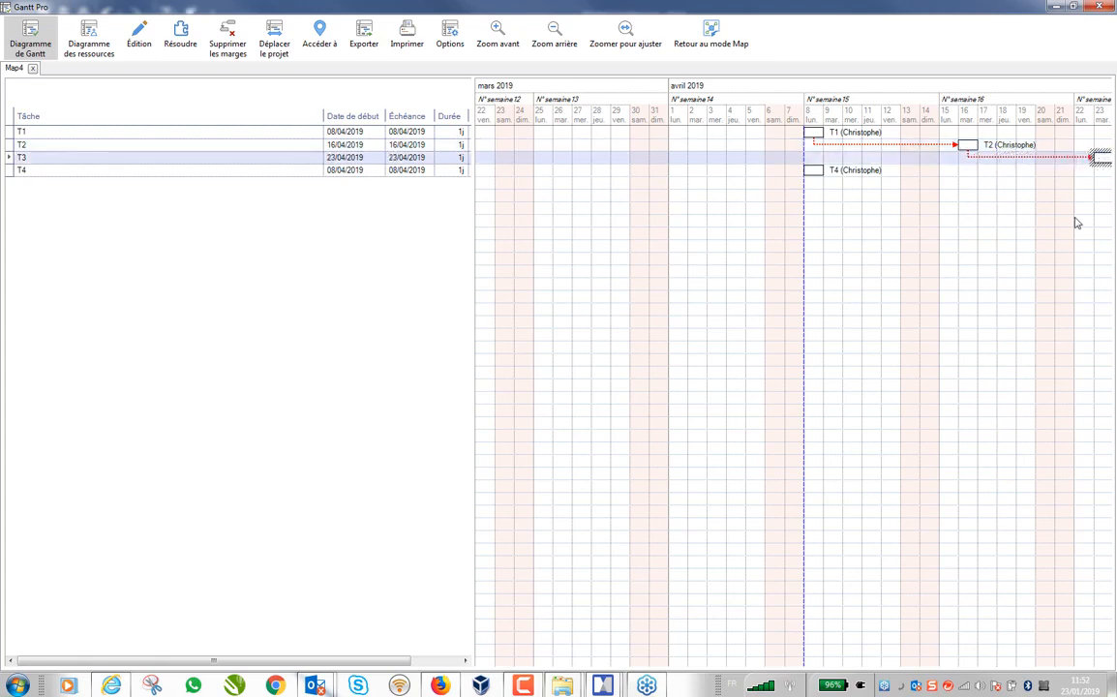
scroll(624, 314, "right", 5)
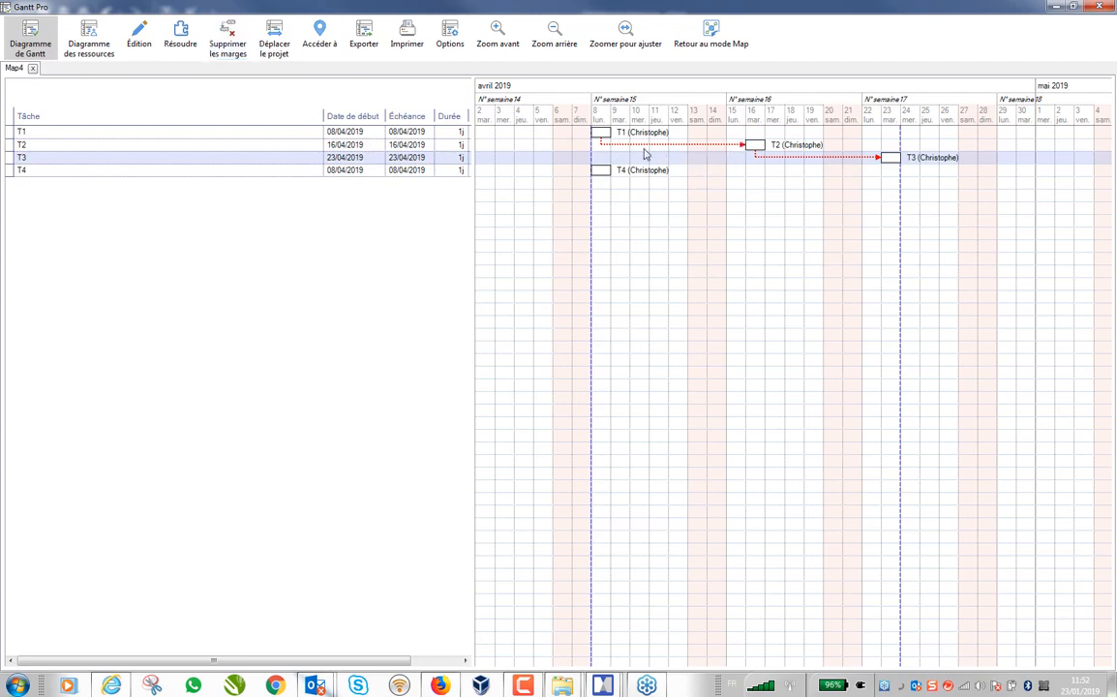
left_click(228, 39)
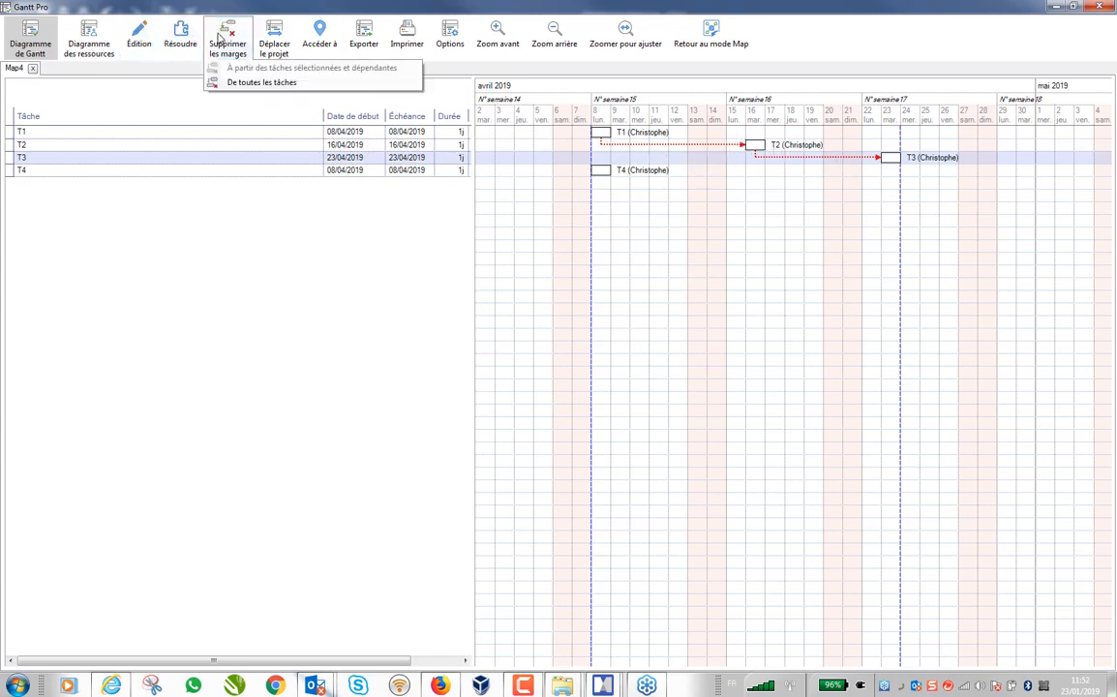
left_click(248, 83)
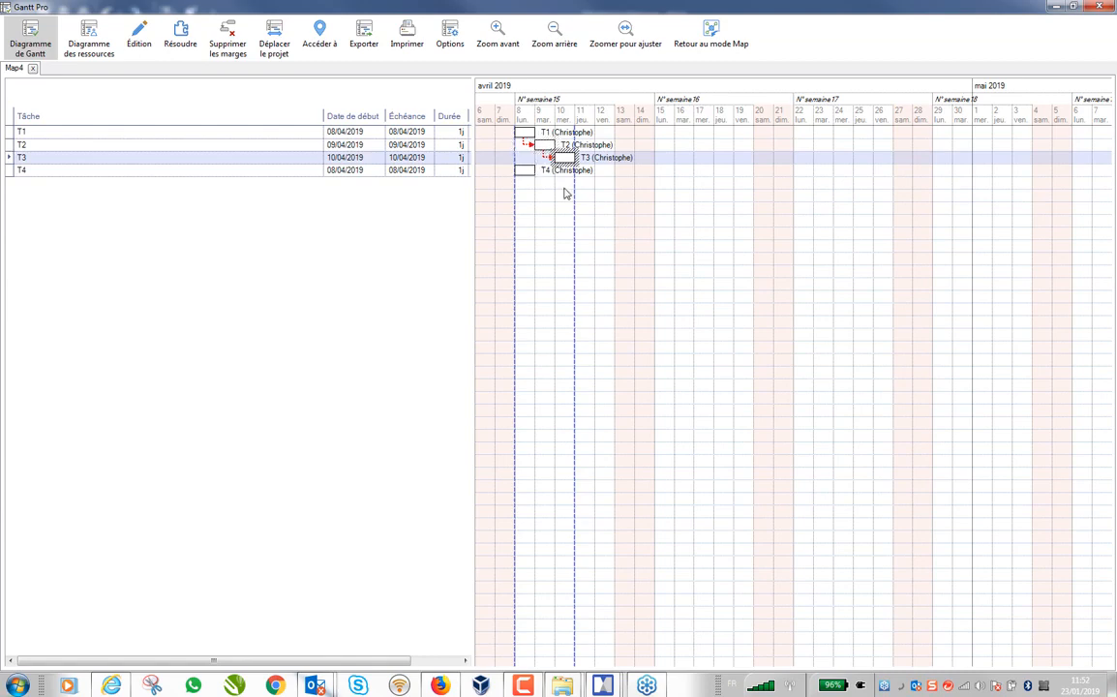
- Reschedule T3 to 23/04/2019 and T2 to 16/04/2019 in the Gantt diagram
left_click_drag(561, 157, 819, 157)
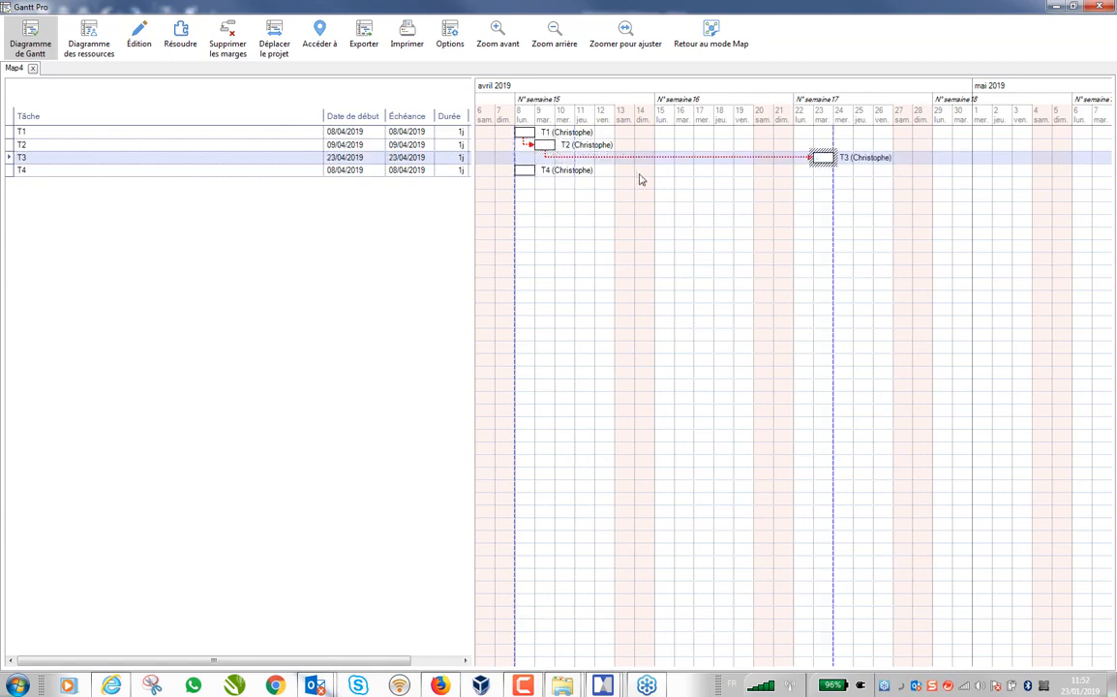
key("Up")
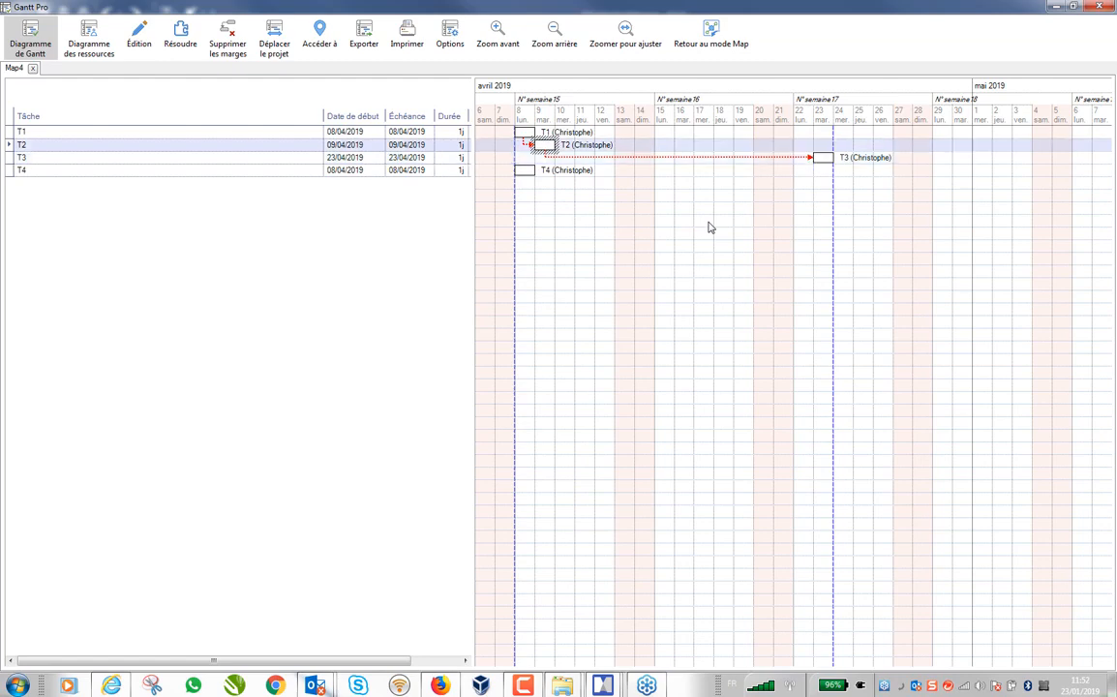
left_click_drag(545, 146, 684, 145)
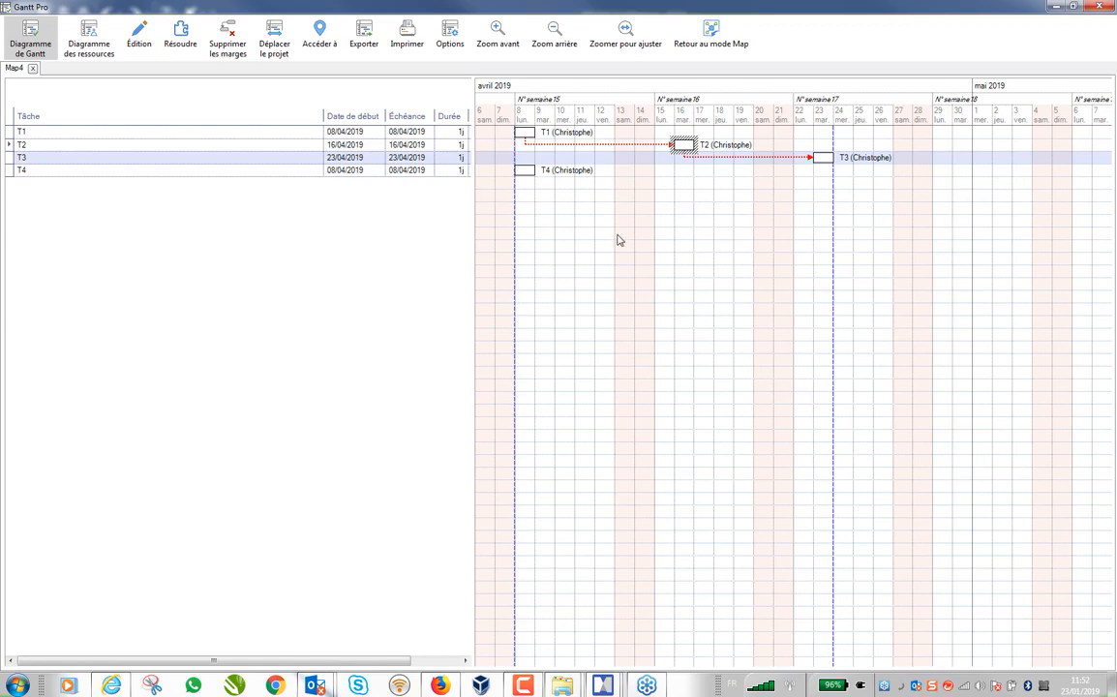
- Move the unlinked task T4 to 02/04/2019 in the Gantt diagram
scroll(797, 433, "left", 3)
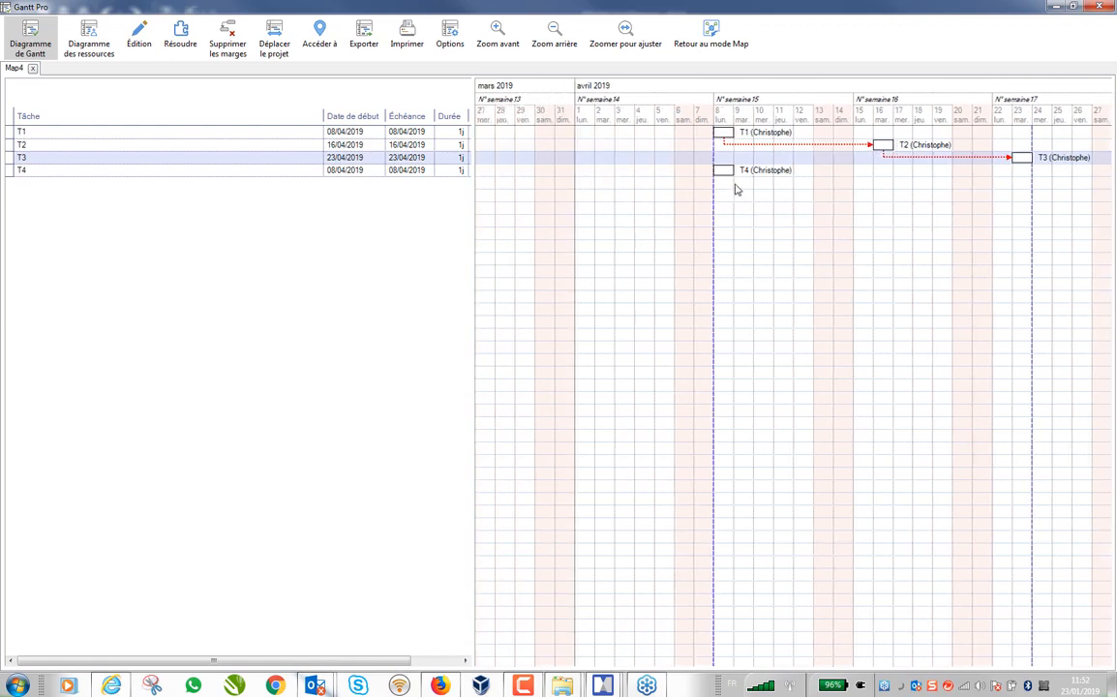
mouse_move(726, 174)
left_mouse_down()
mouse_move(606, 171)
mouse_move(741, 170)
mouse_move(470, 167)
mouse_move(783, 175)
mouse_move(581, 157)
mouse_move(1112, 201)
mouse_move(932, 170)
mouse_move(1010, 179)
mouse_move(479, 174)
mouse_move(960, 173)
left_mouse_up()
scroll(944, 192, "down", 1)
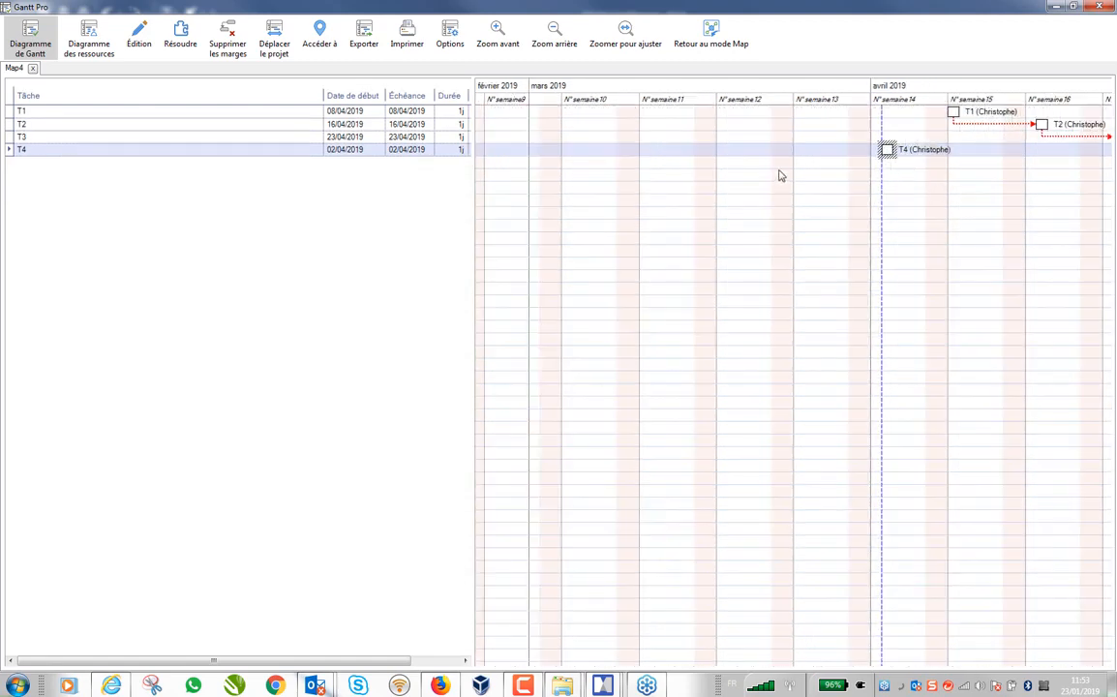
scroll(765, 173, "down", 3)
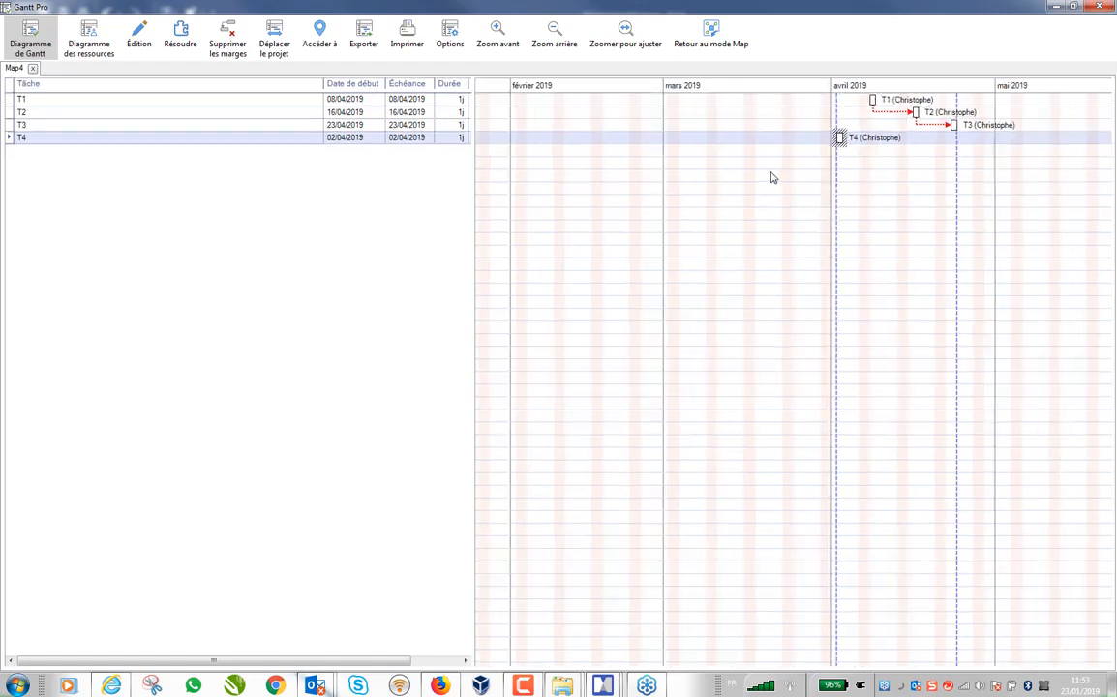
scroll(773, 173, "up", 1)
left_click_drag(967, 164, 922, 168)
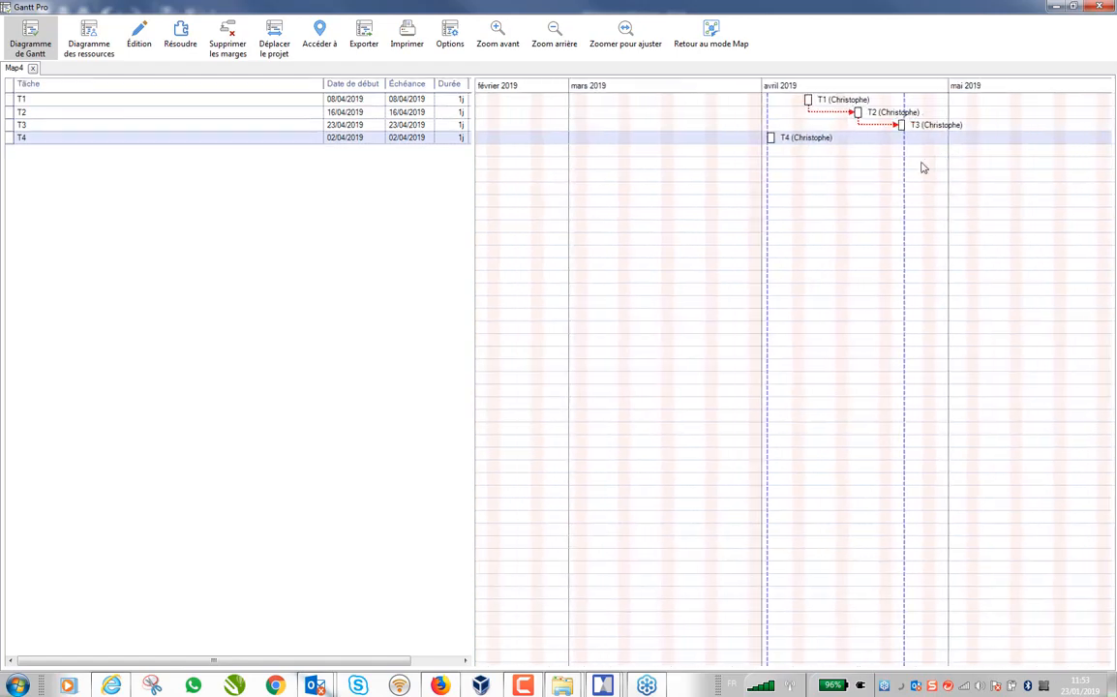
- Switch back to the MindManager map and set the start date of all four tasks T1 to T4 to 02/01/2019
left_click(1058, 6)
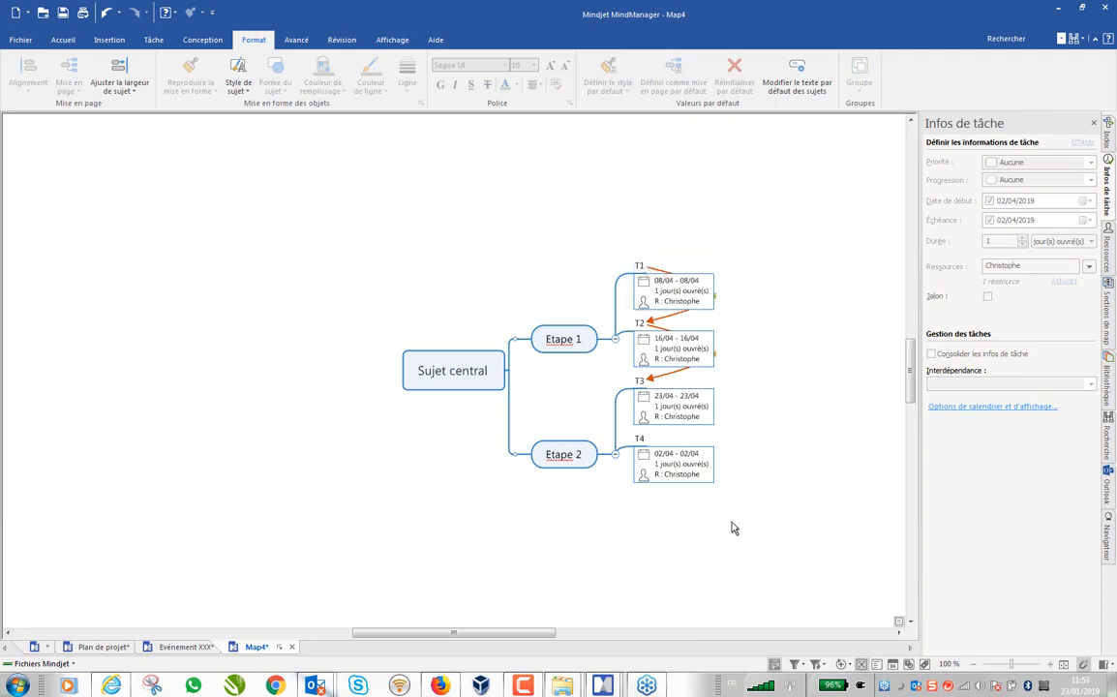
left_click_drag(731, 525, 639, 184)
left_click(1087, 202)
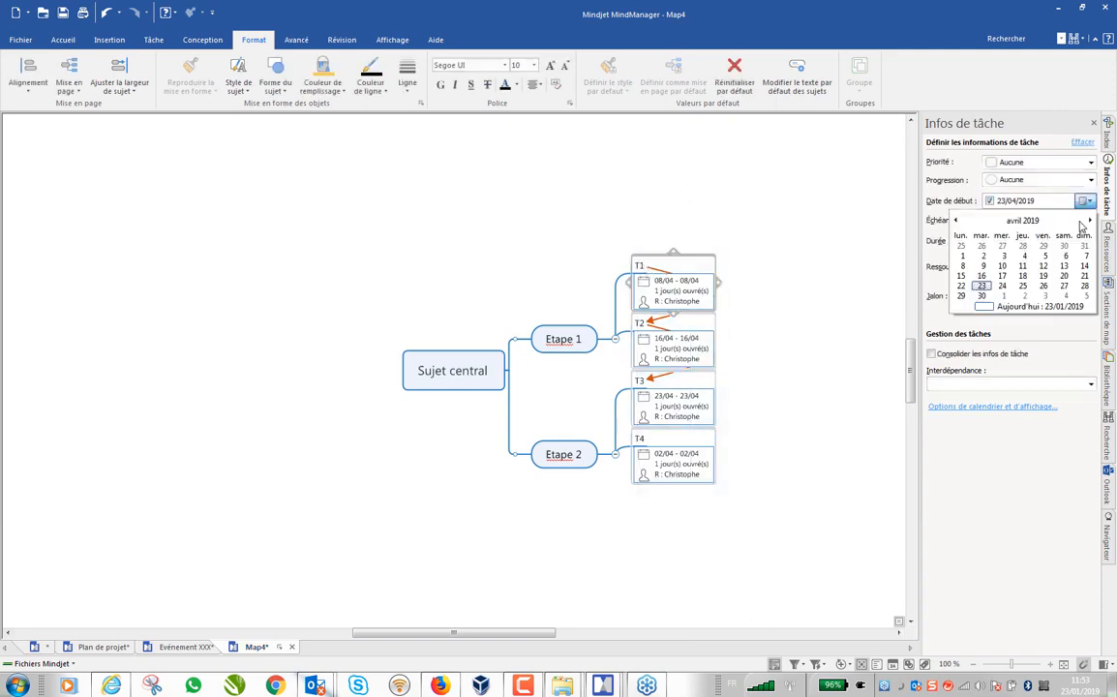
left_click(954, 221)
left_click(954, 220)
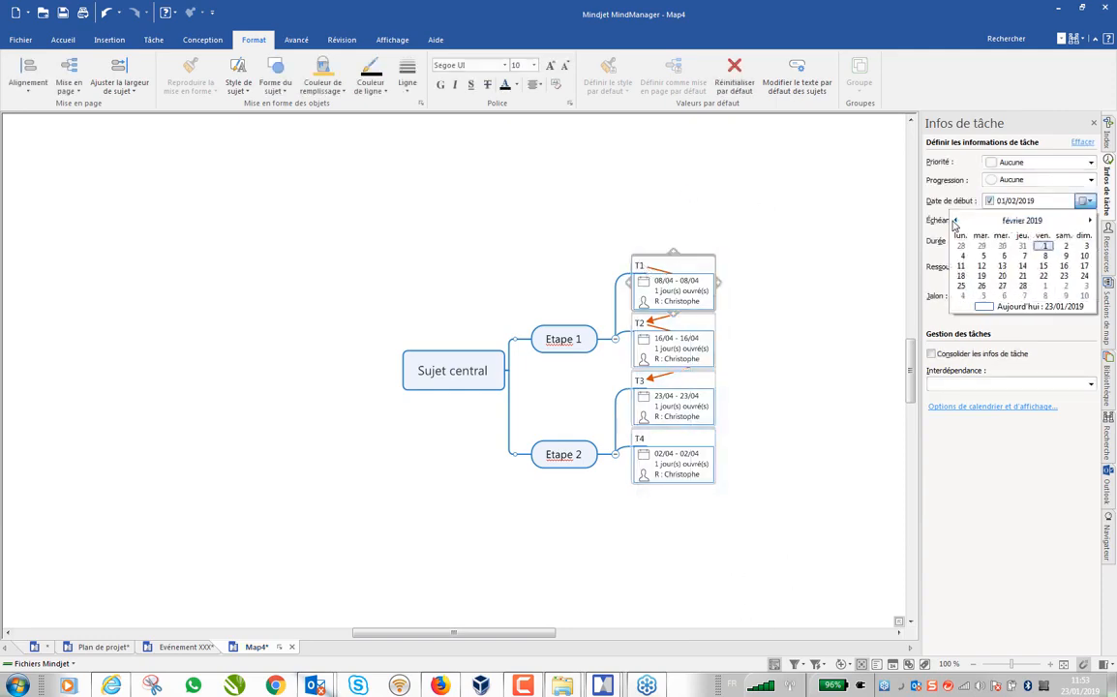
left_click(955, 221)
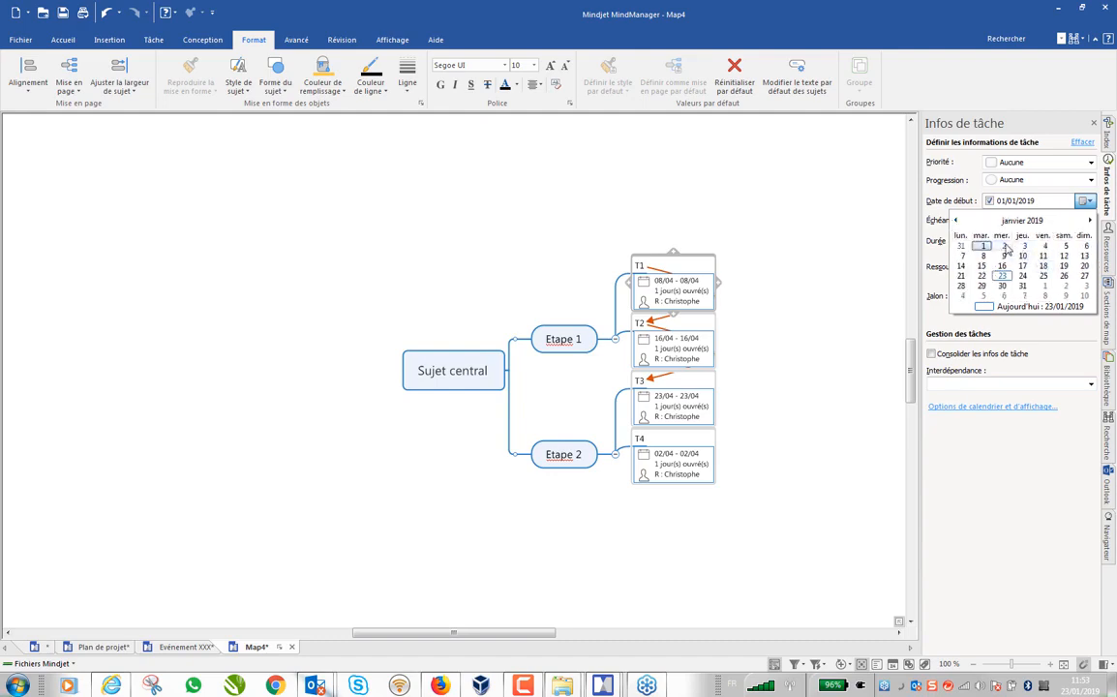
left_click(1004, 245)
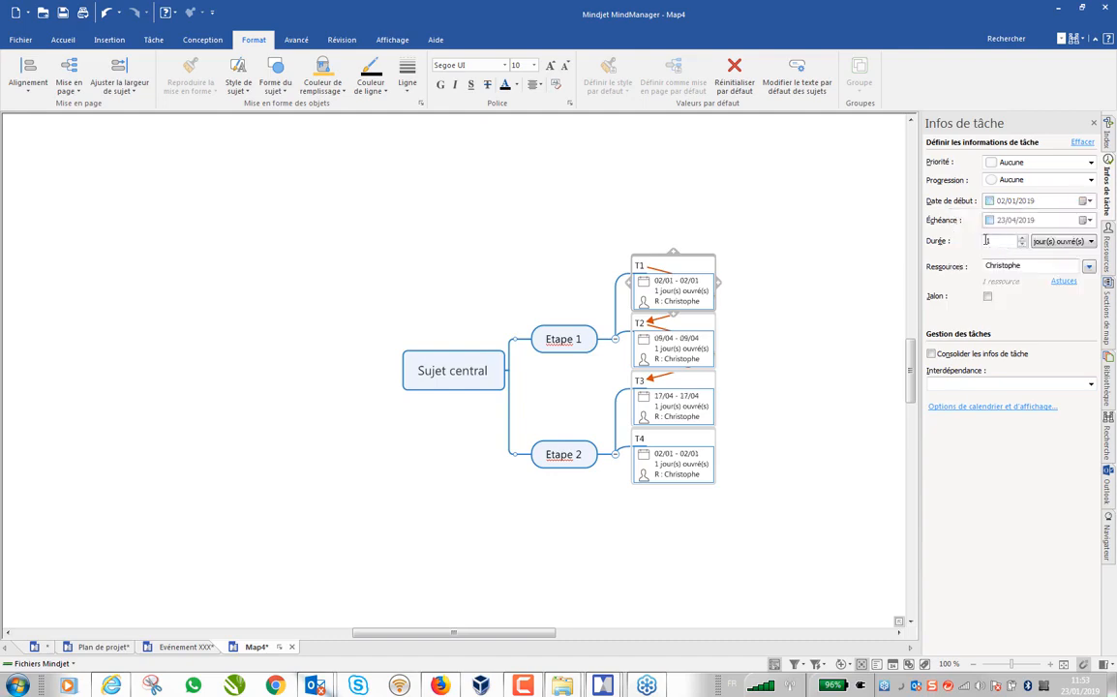
- Set the due date for the selected tasks T1 to T4 to 03/01/2019
left_click(1089, 221)
left_click(957, 241)
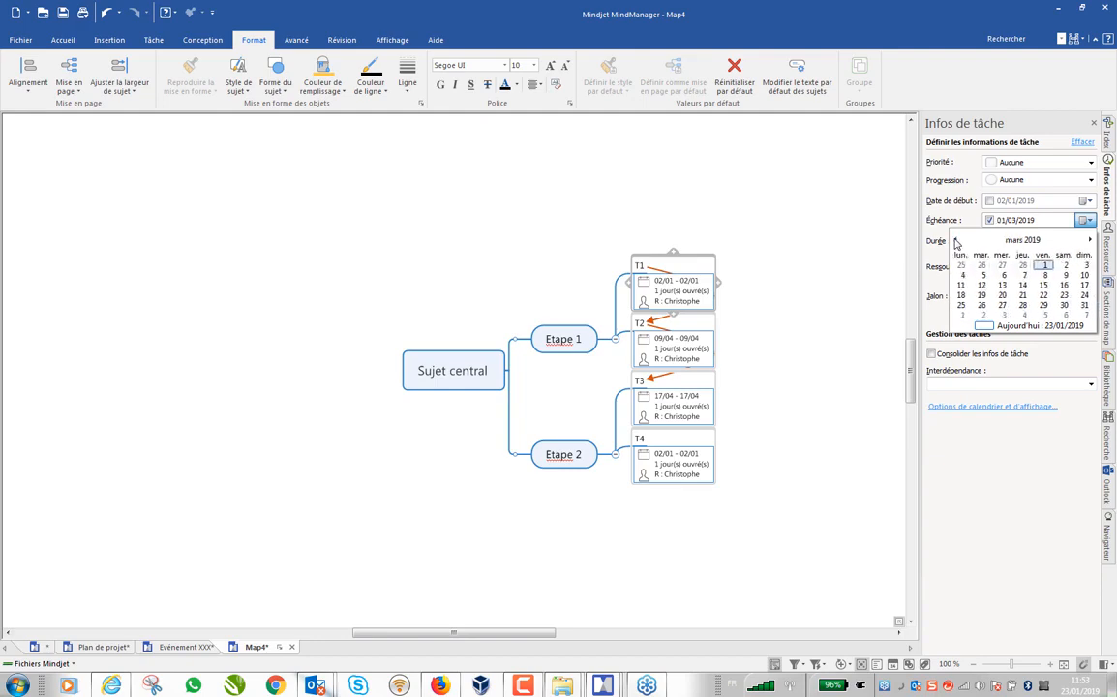
left_click(956, 241)
left_click(957, 241)
left_click(956, 241)
left_click(956, 241)
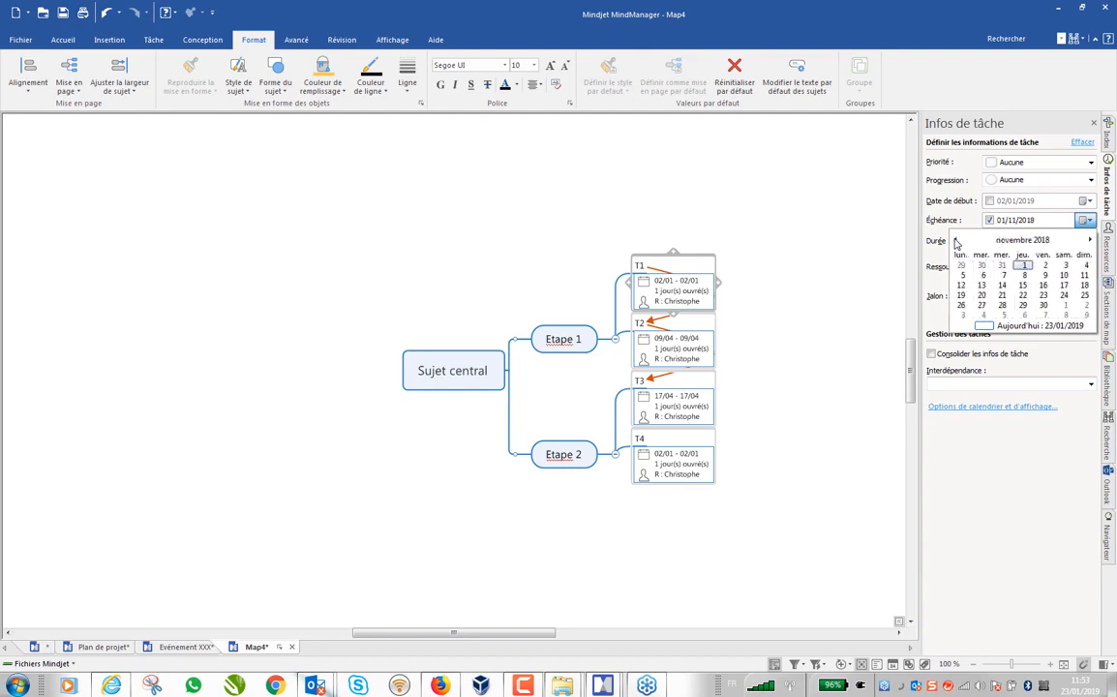
left_click(1089, 241)
left_click(1088, 241)
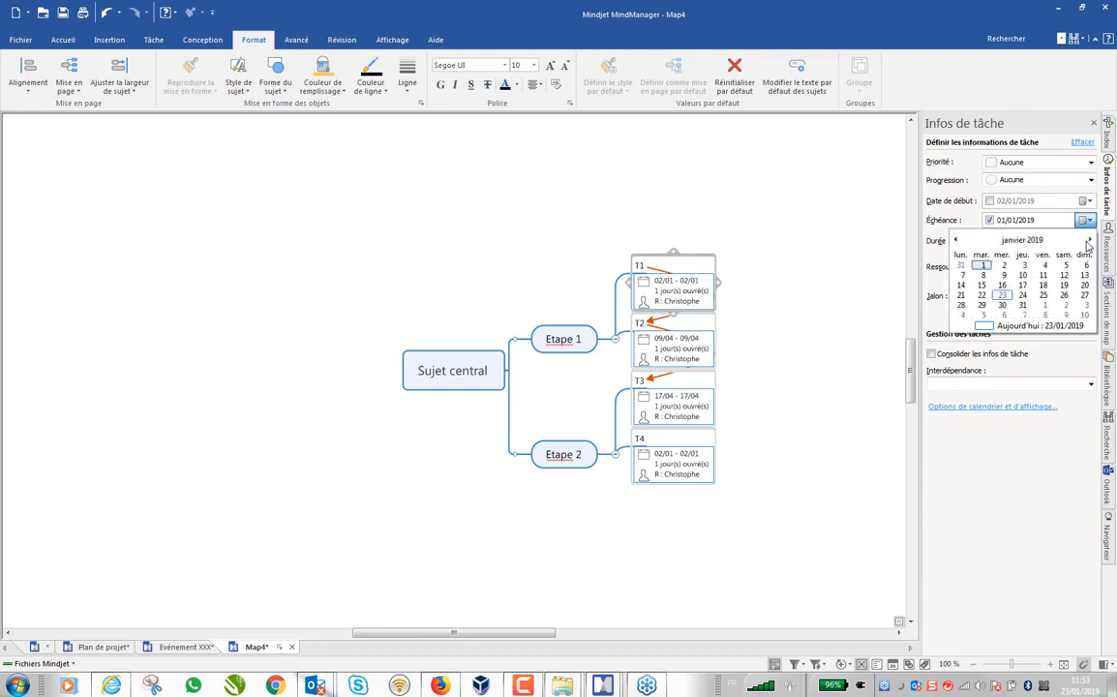
left_click(1025, 266)
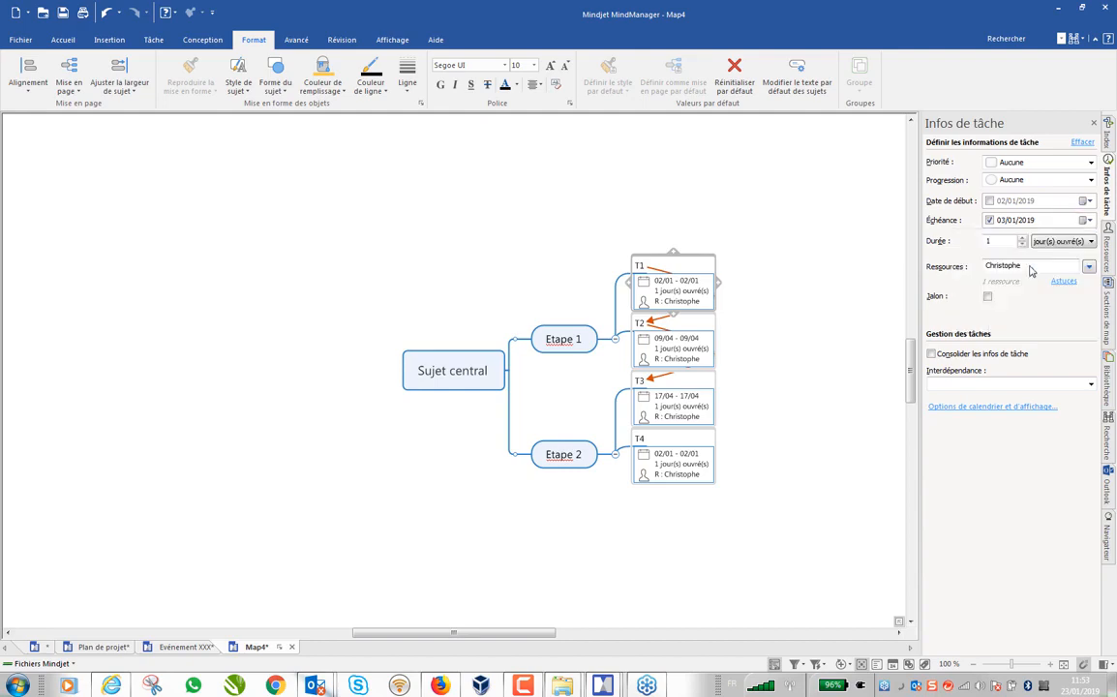
left_click(797, 271)
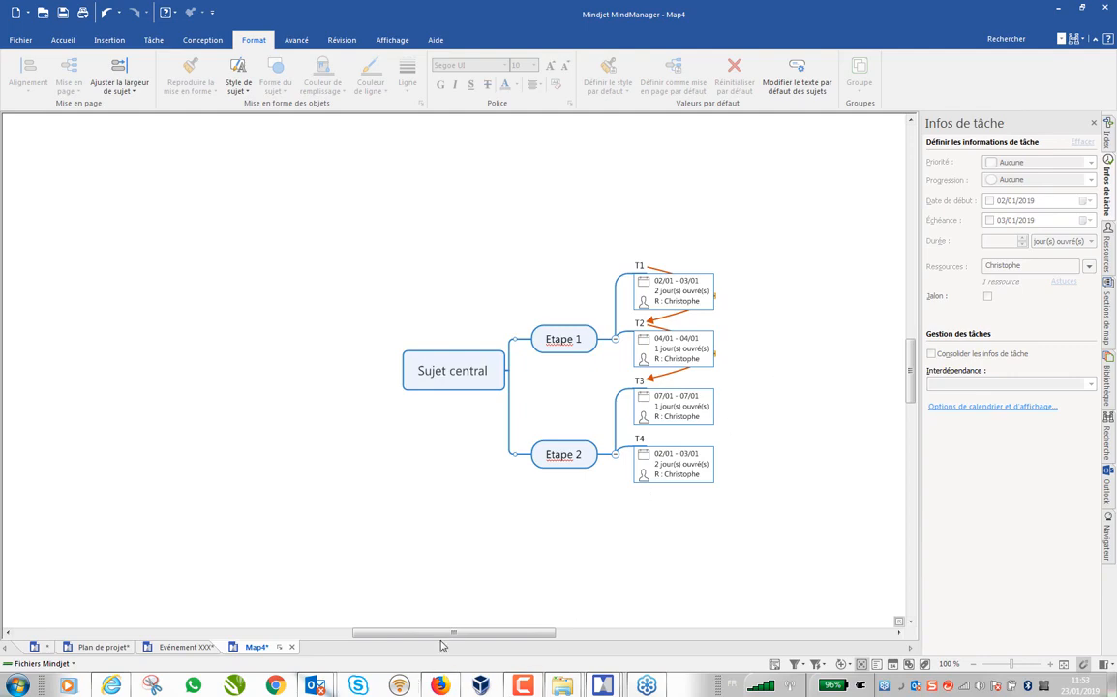
- Switch to Gantt Pro and move T2 to 17/01/2019 and T3 to 25/01/2019
left_click(774, 665)
left_click_drag(601, 275, 938, 266)
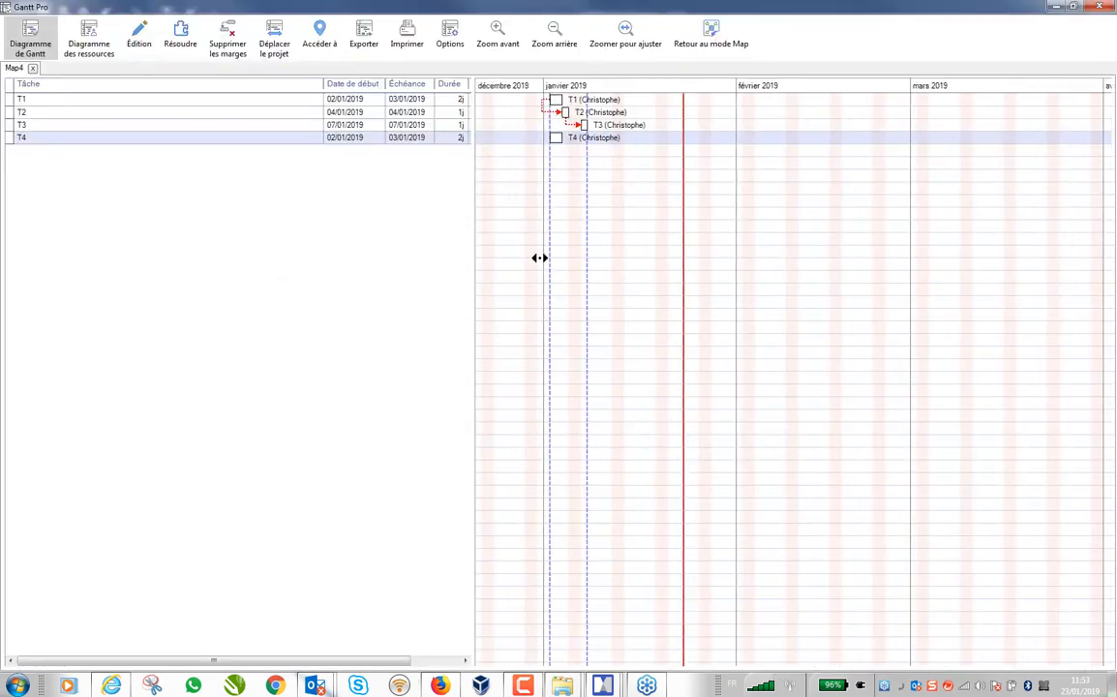
left_click_drag(541, 259, 656, 198)
scroll(641, 187, "up", 5)
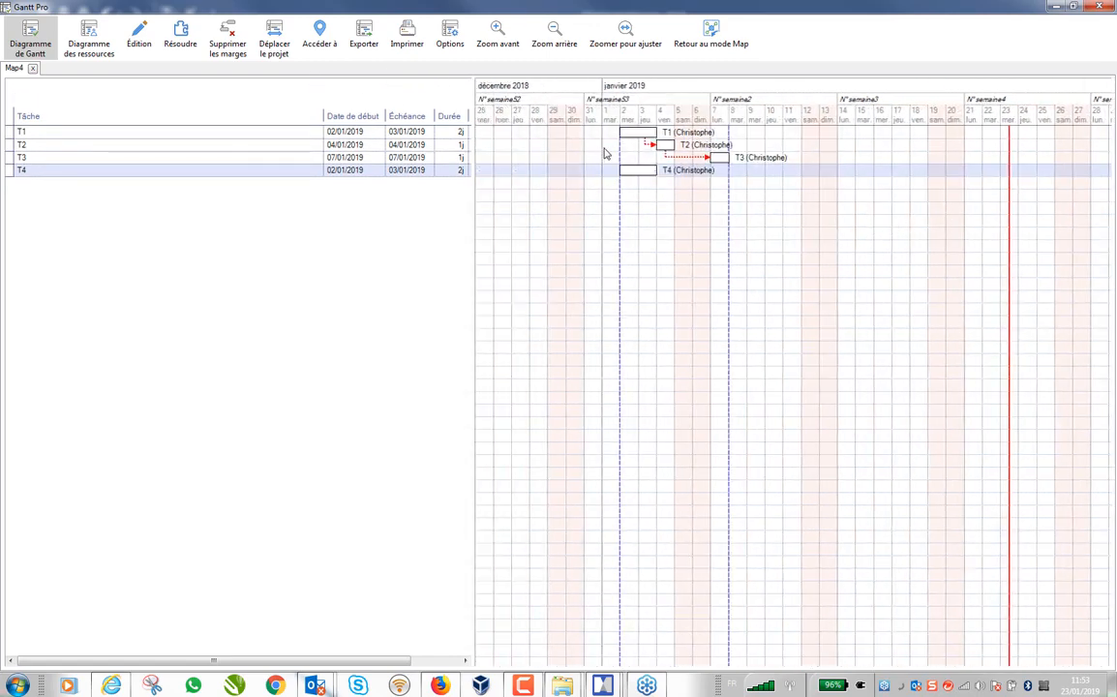
left_click_drag(667, 147, 1045, 159)
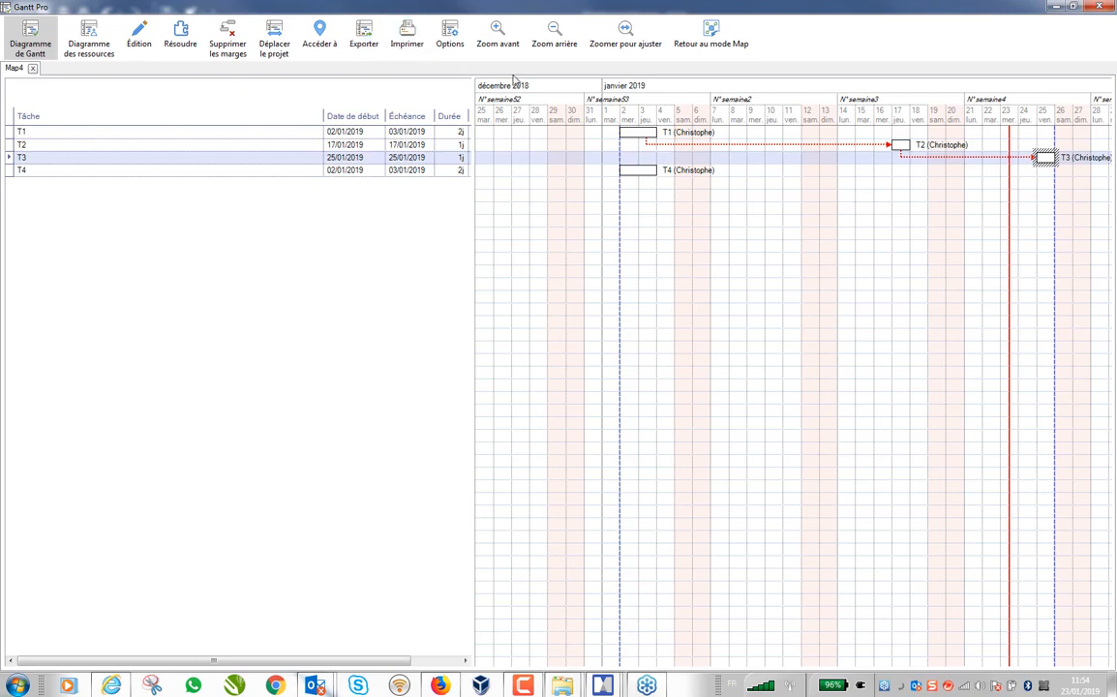
- Resolve the schedule conflicts automatically with Résoudre and examine the workload in the resource diagram
left_click(180, 32)
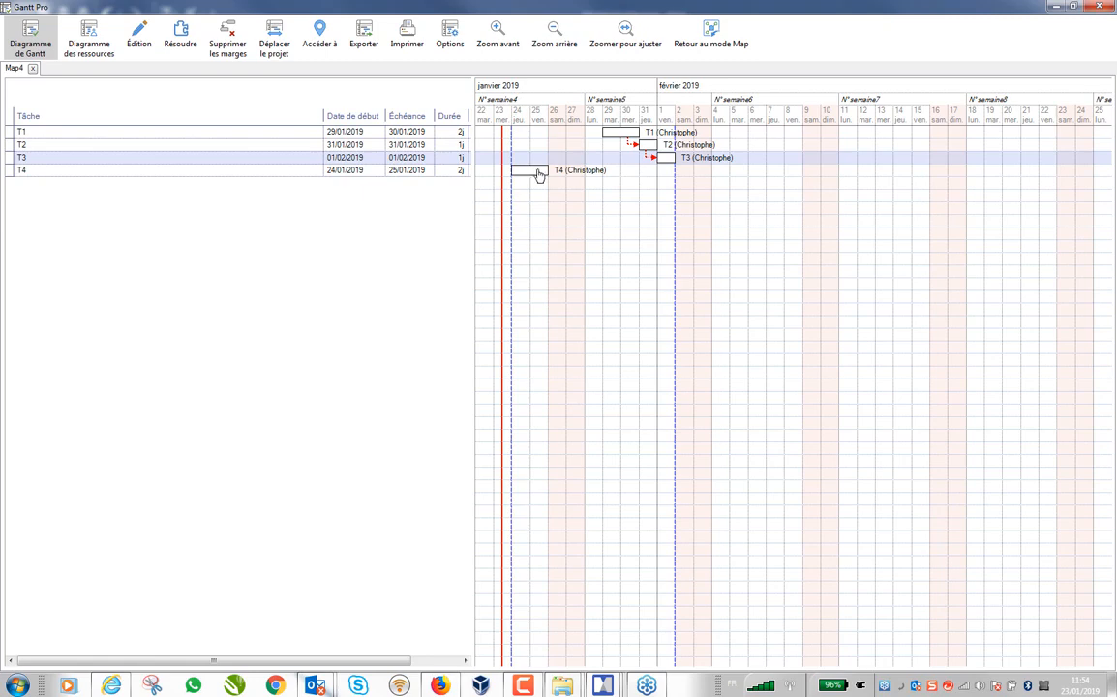
mouse_move(539, 174)
left_click(87, 37)
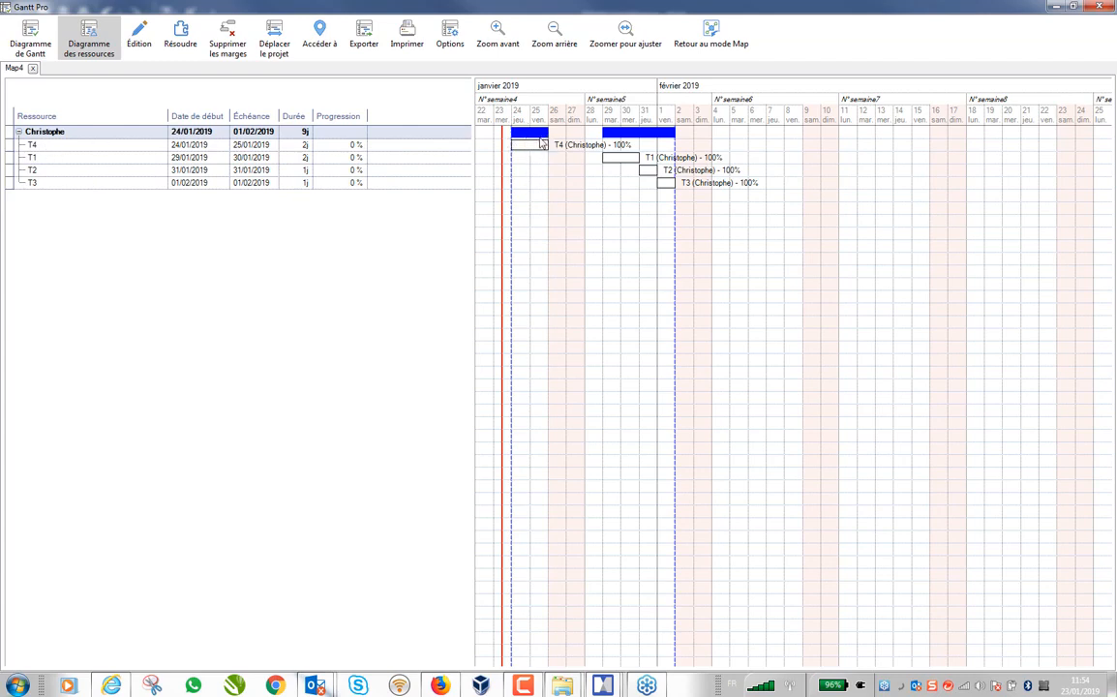
- Inspect the bars of T1 and T4 in the resource diagram and return to the MindManager map
mouse_move(613, 168)
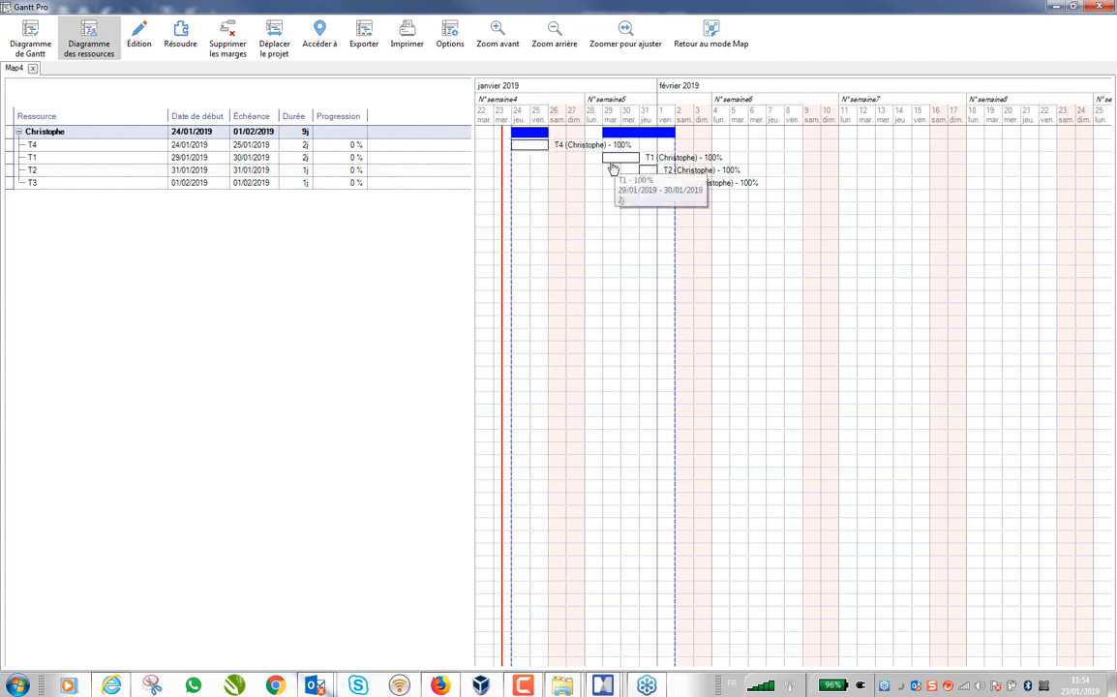
mouse_move(524, 146)
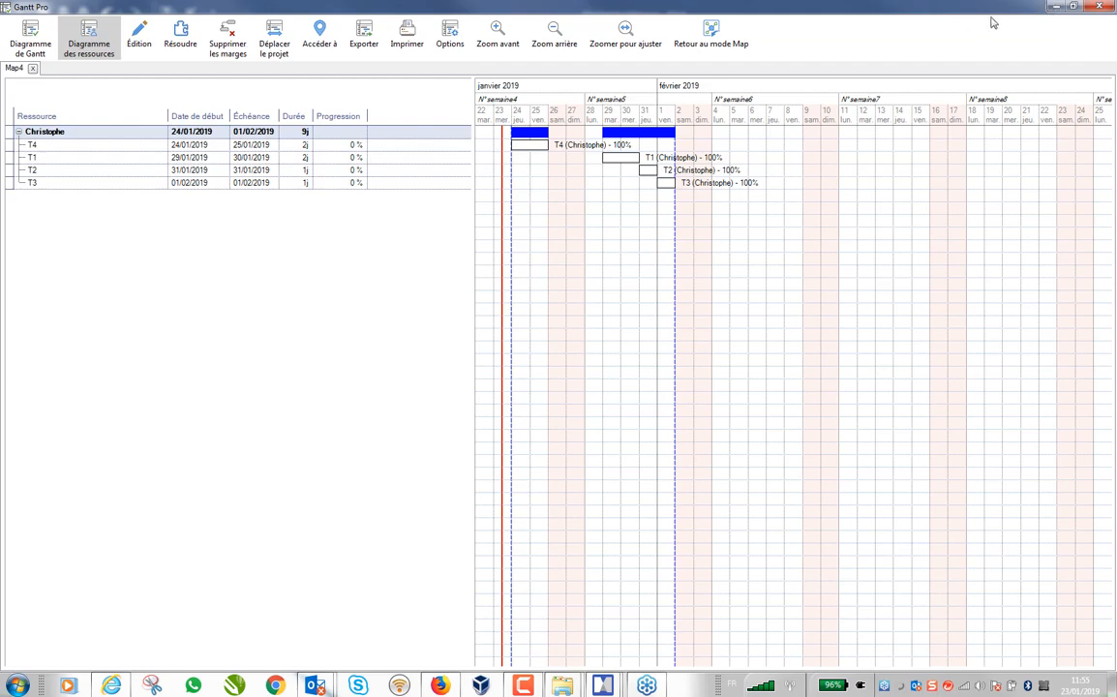
left_click(1055, 8)
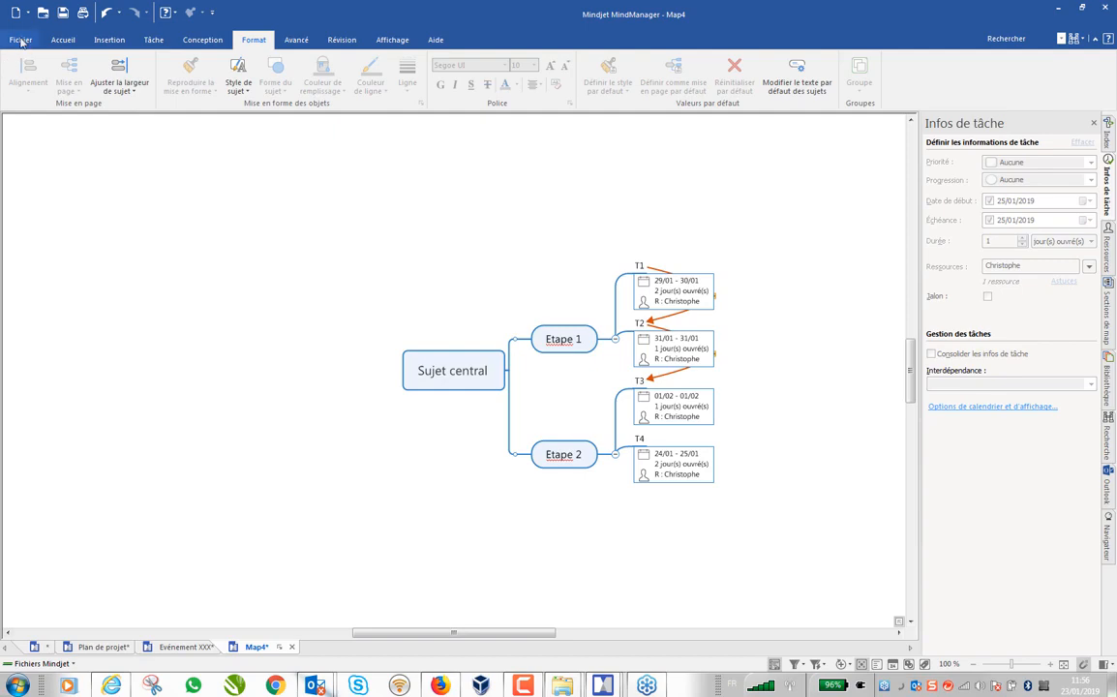
- Look up the Gantt Pro entry in the extensions list of the MindManager options and leave the options without changes
left_click(20, 42)
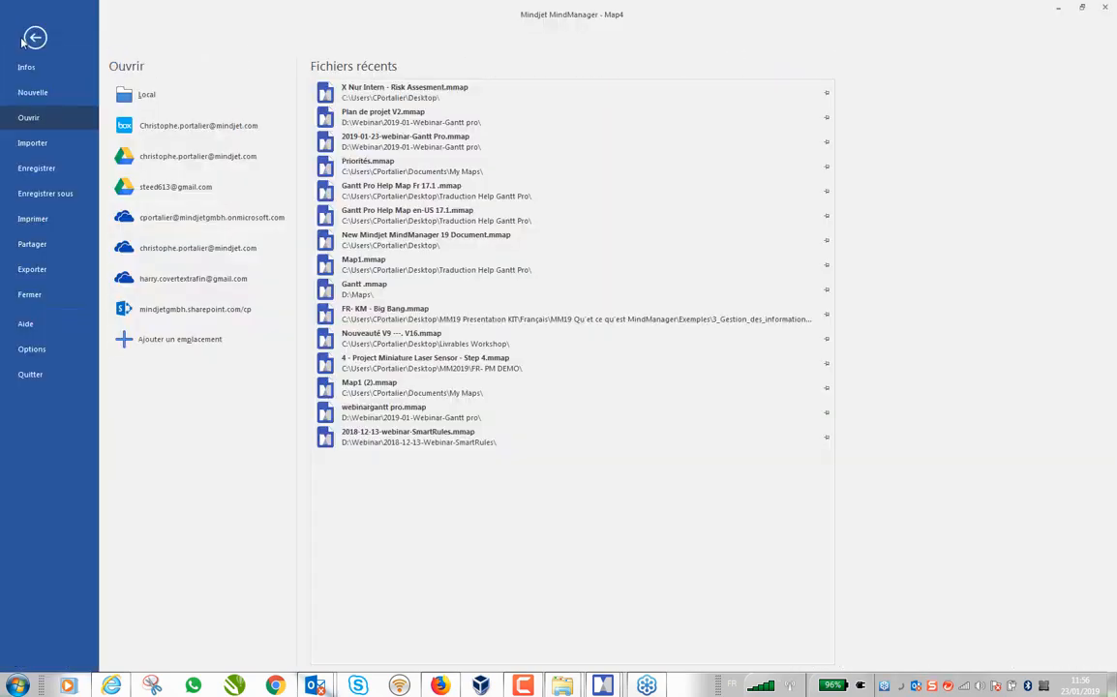
left_click(46, 350)
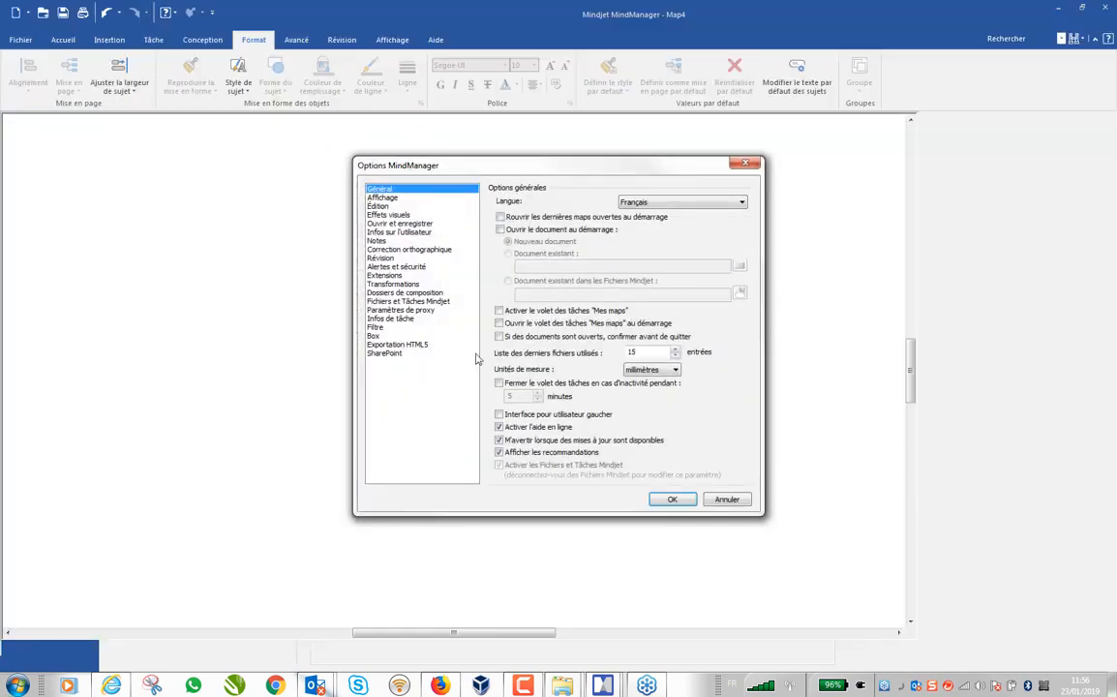
left_click(383, 275)
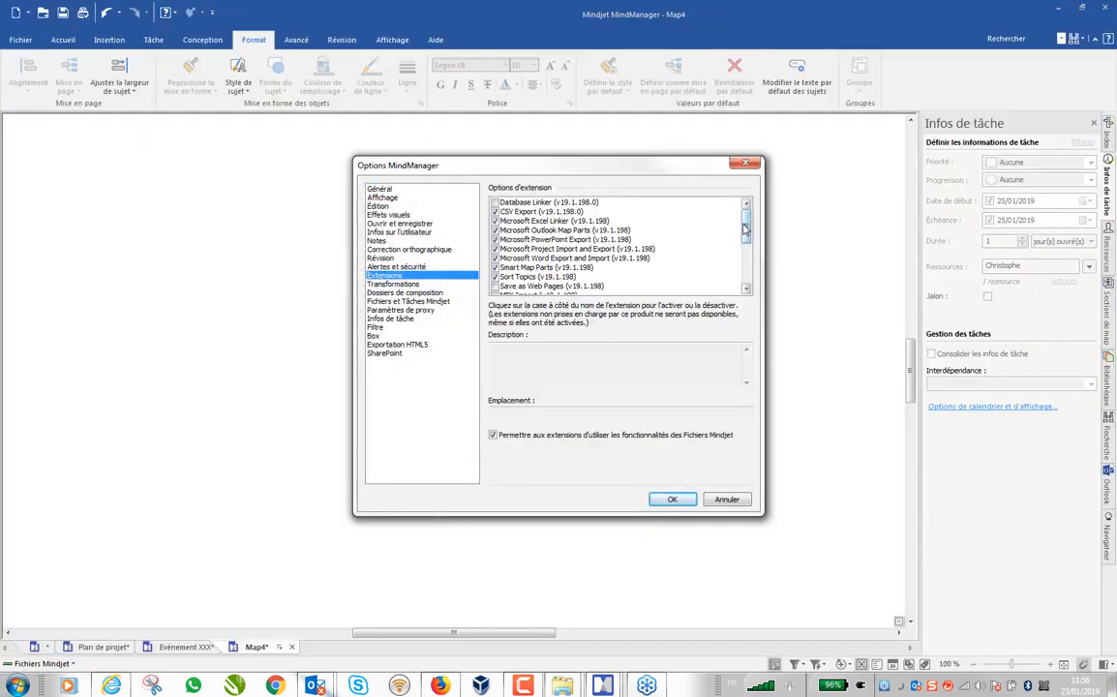
left_click_drag(744, 230, 744, 278)
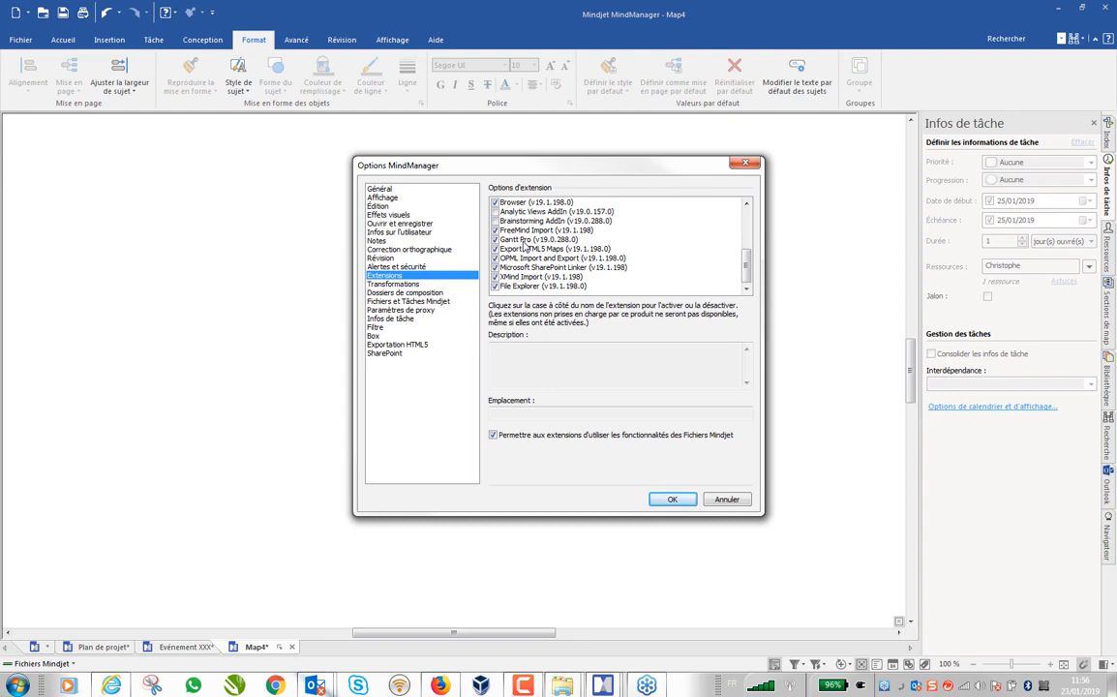
left_click(727, 501)
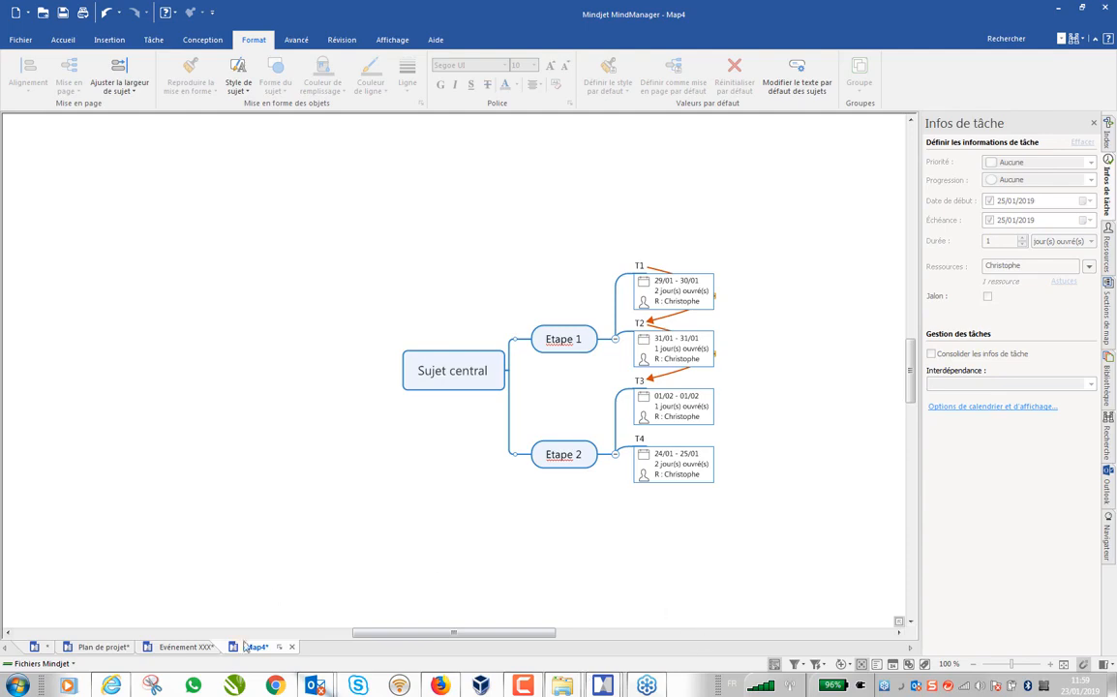
- Show the Plan de projet V2 Gantt chart and open the names of the first two Phase 1 tasks for inline editing
left_click(101, 646)
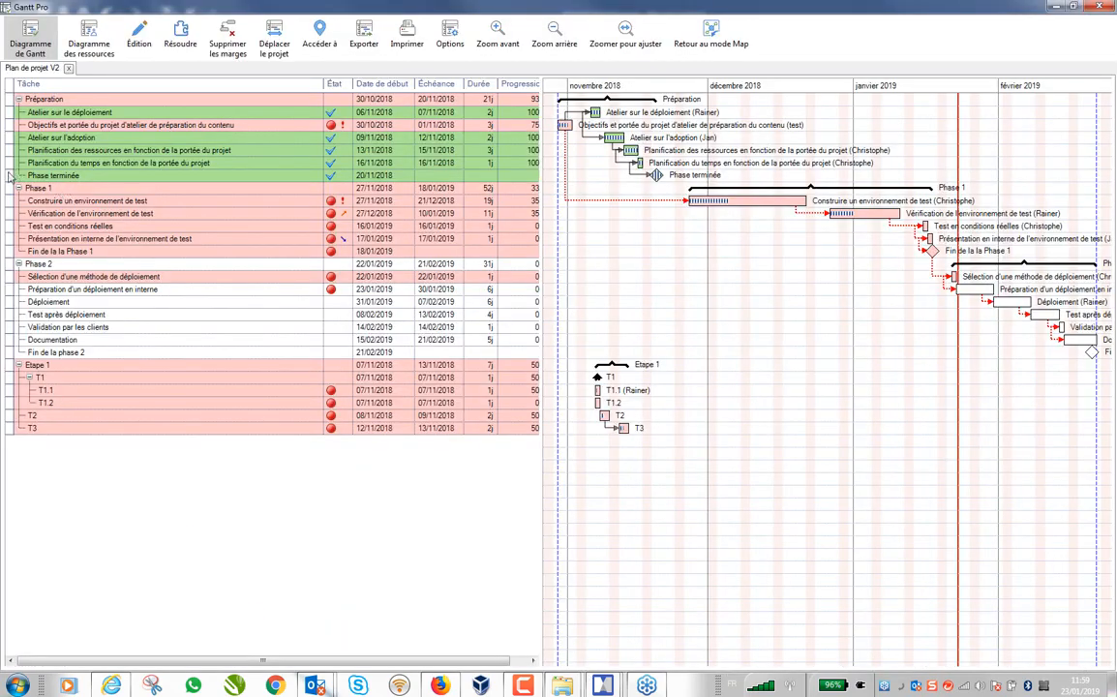
double_click(70, 201)
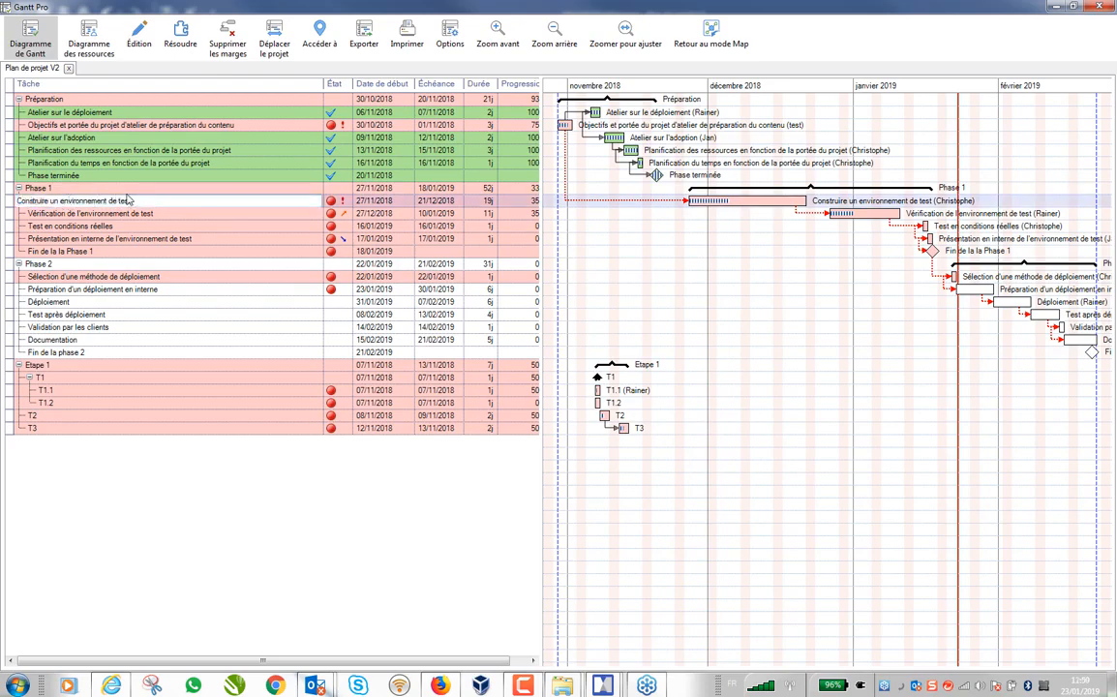
left_click(107, 225)
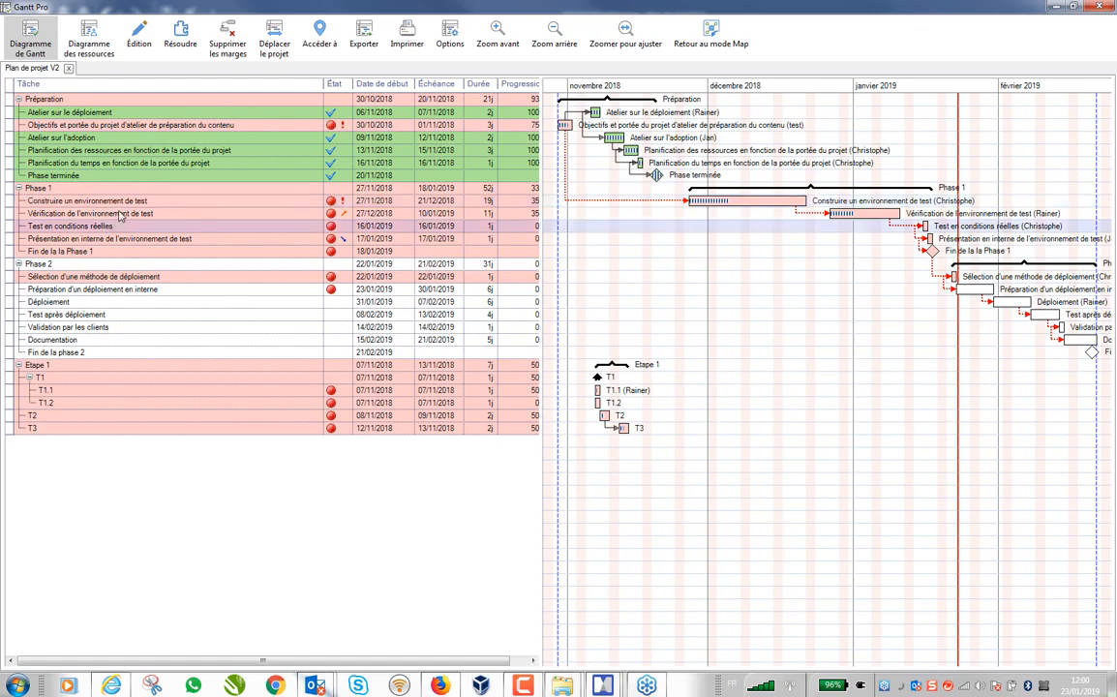
left_click(119, 214)
left_click(156, 211)
left_click(154, 212)
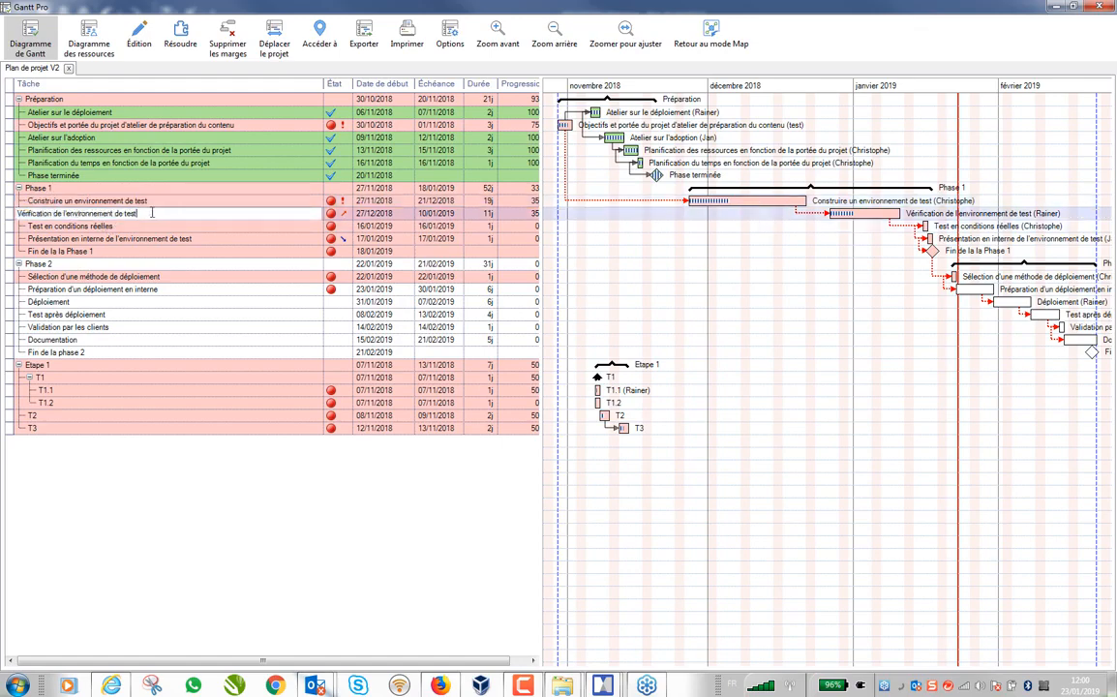
- Open the start date of Vérification de l'environnement de test for editing, leave it unchanged and bring the full Progression column into view
left_click(372, 213)
left_click(373, 213)
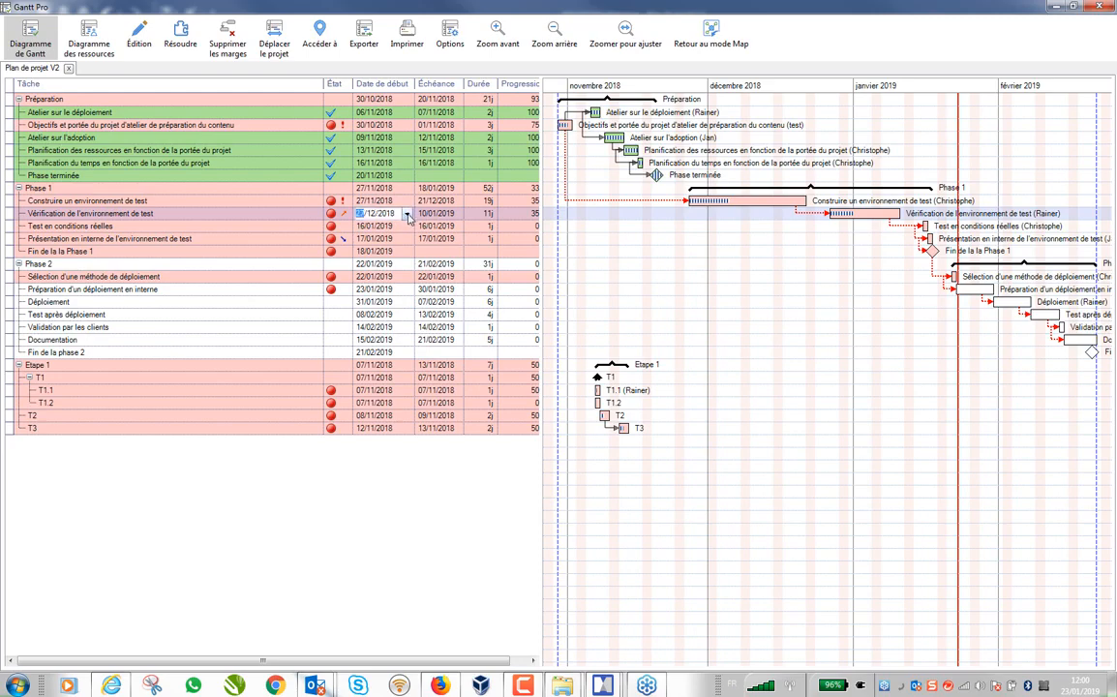
left_click(407, 213)
left_click(408, 218)
left_click(529, 216)
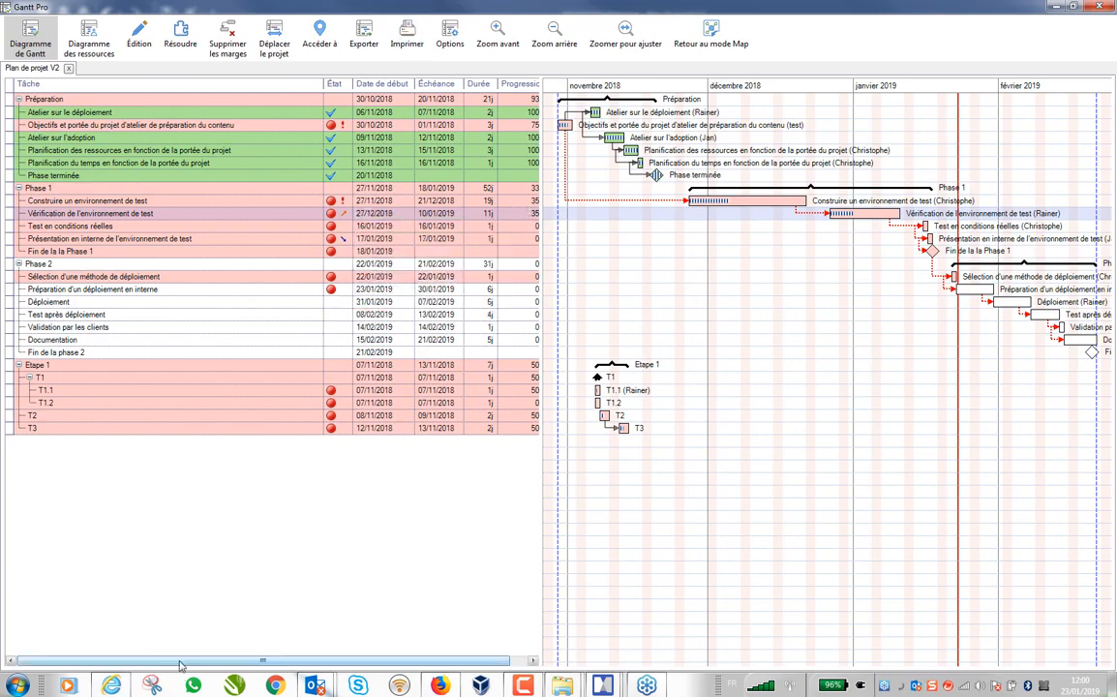
left_click_drag(220, 663, 240, 665)
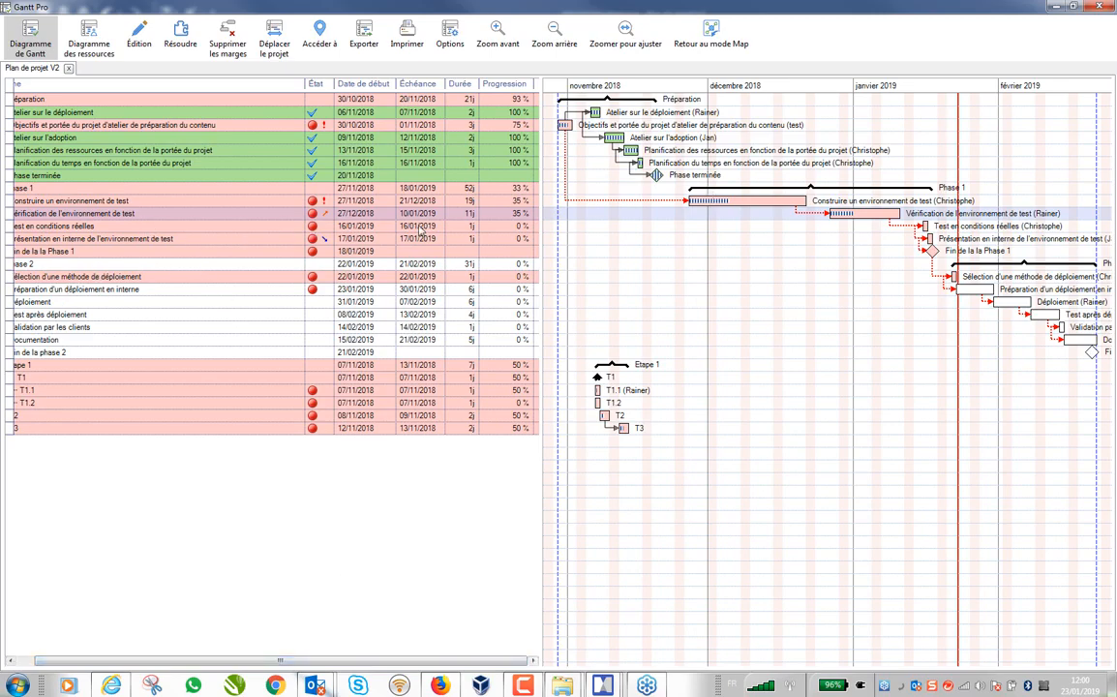
- View the details of Construire un environnement de test, open the name of Test en conditions réelles for editing, and return to MindManager
double_click(724, 207)
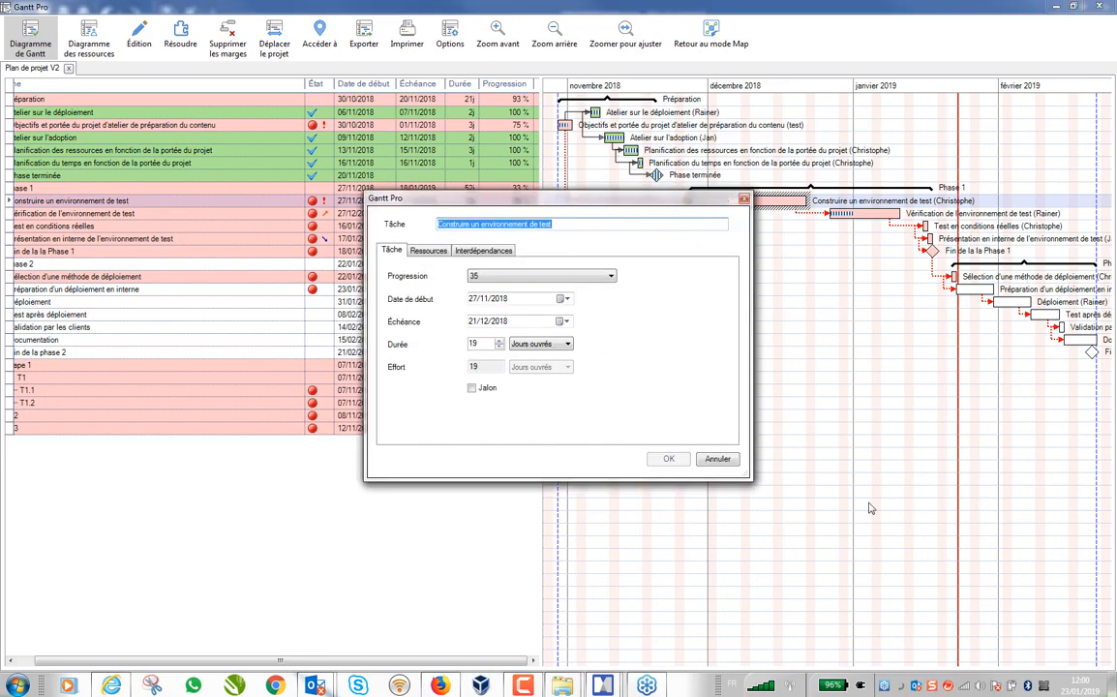
left_click(717, 459)
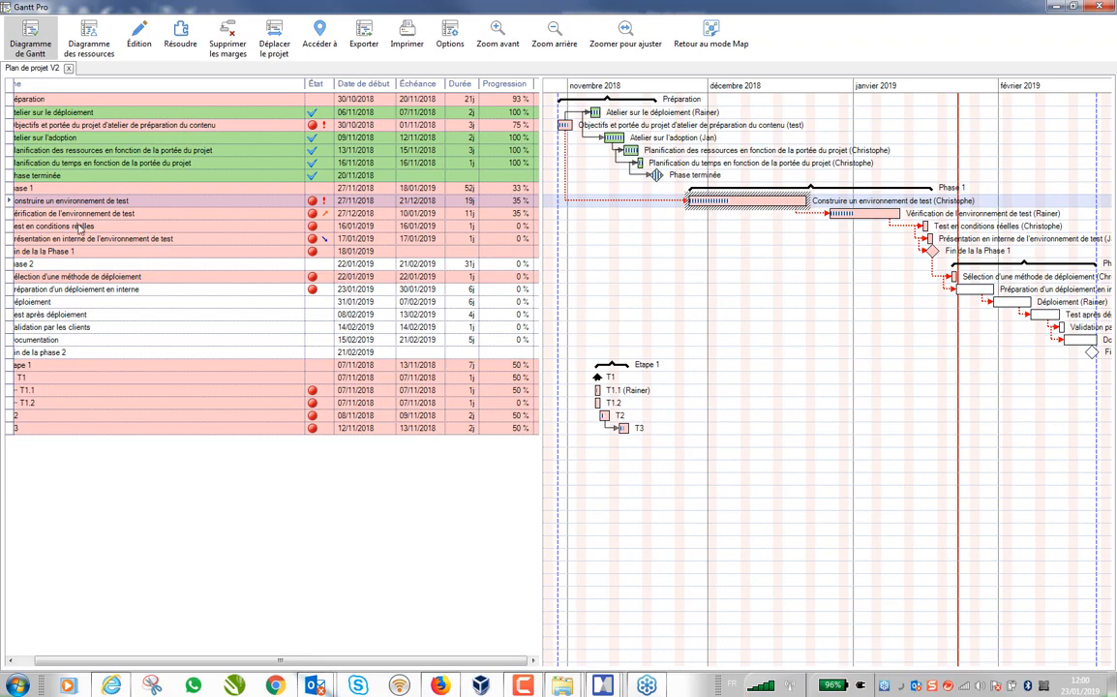
left_click(120, 226)
left_click(121, 227)
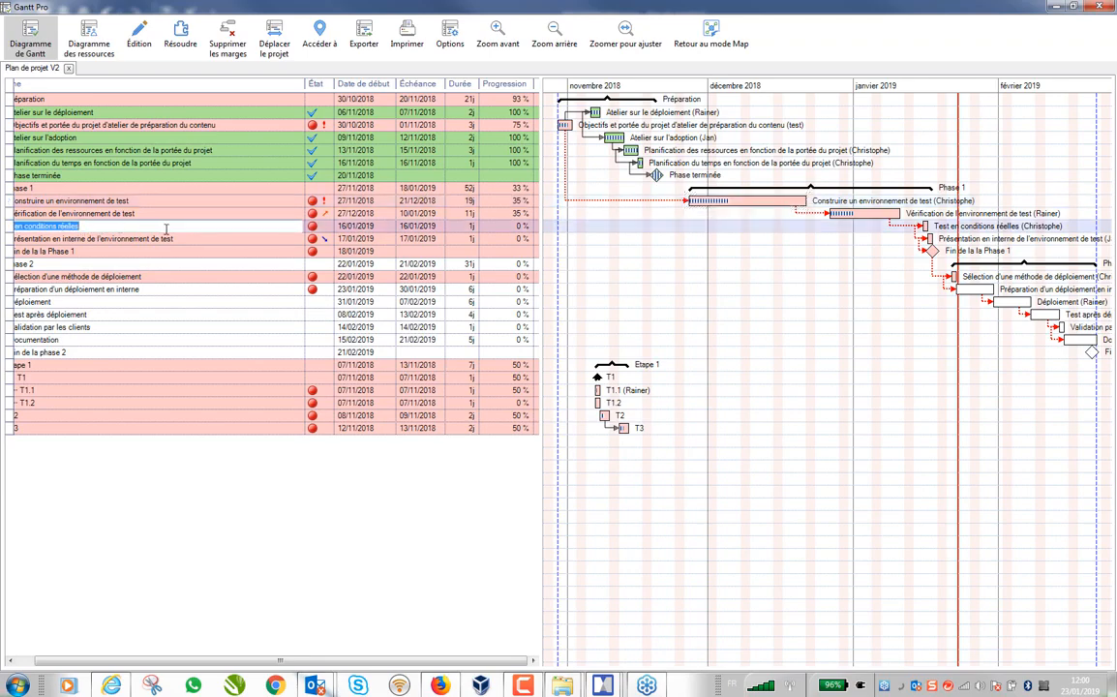
left_click(105, 228)
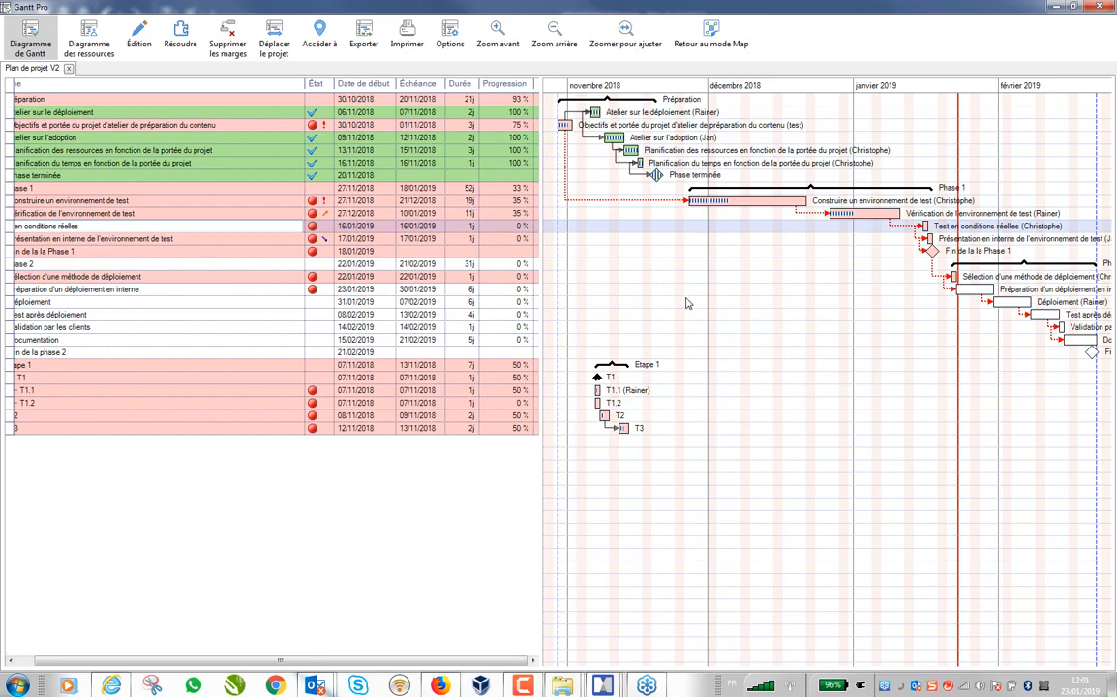
left_click_drag(167, 659, 150, 658)
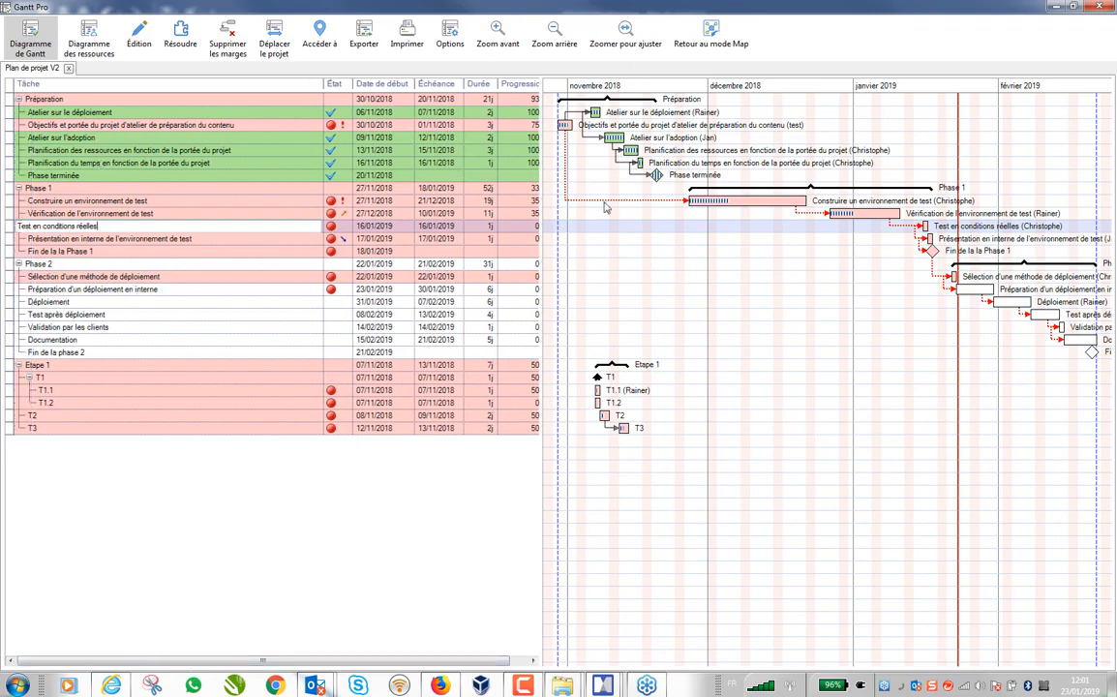
left_click(1103, 9)
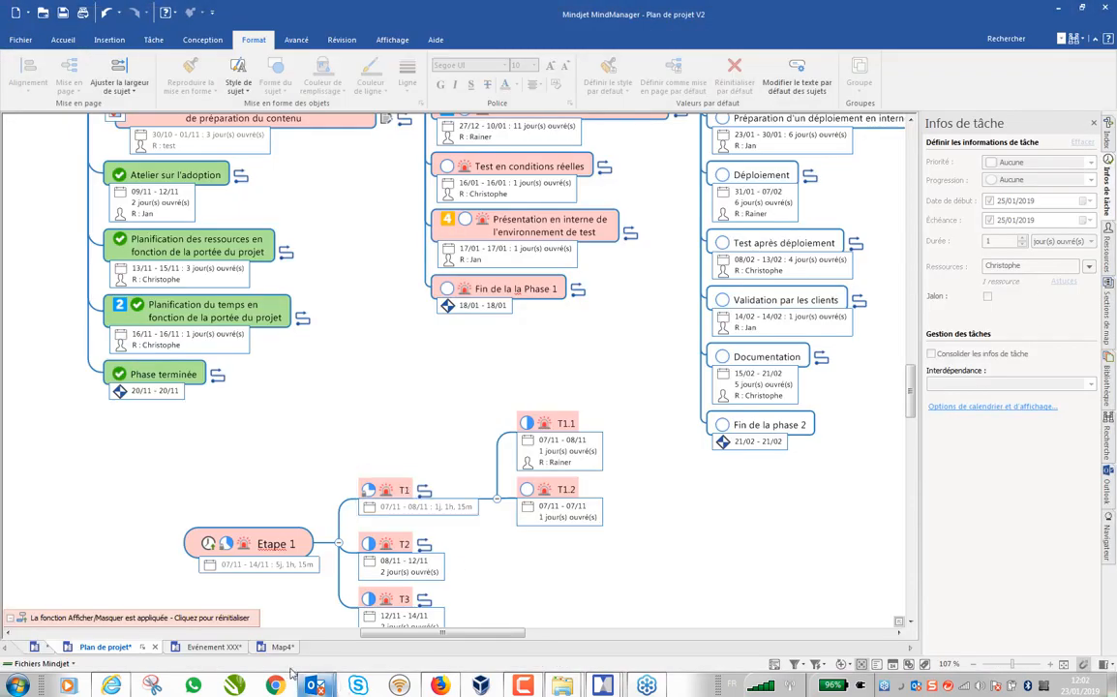
- In Map4, move T2 above T1 under Etape 1 and show the map in Gantt Pro
left_click(281, 647)
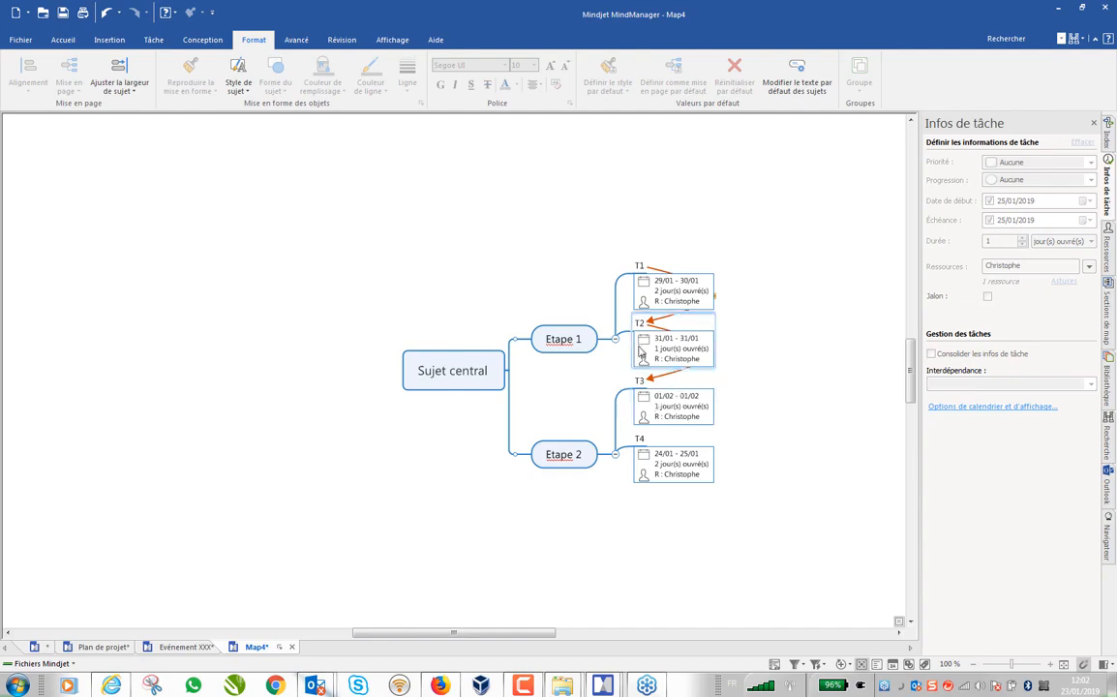
left_click_drag(646, 329, 595, 242)
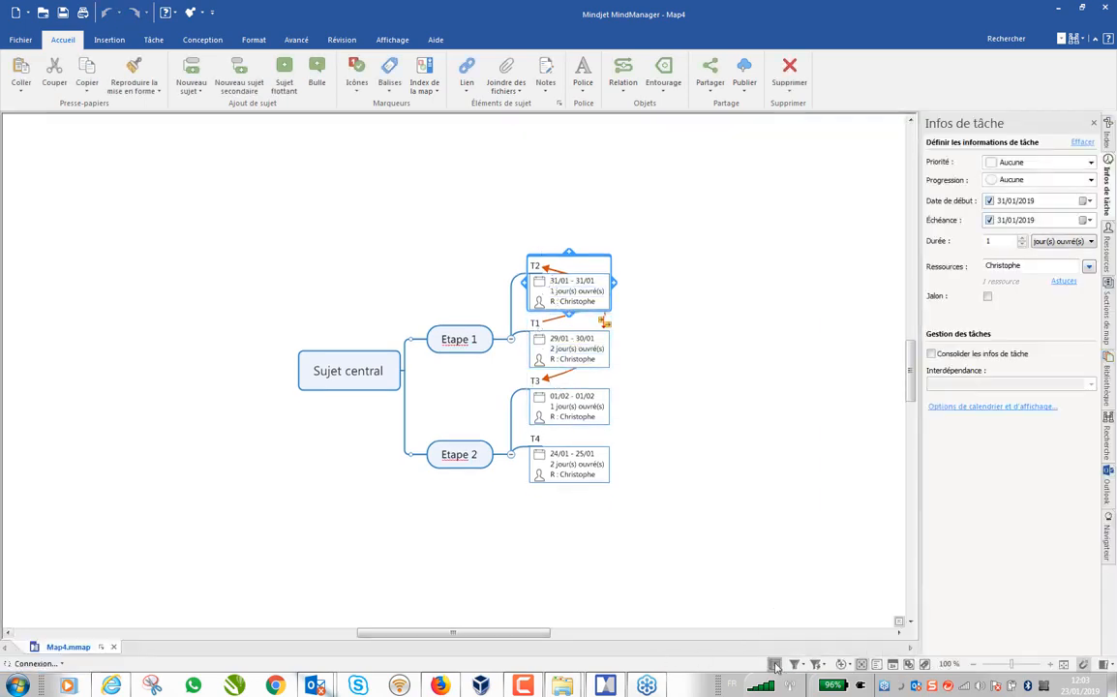
left_click(775, 666)
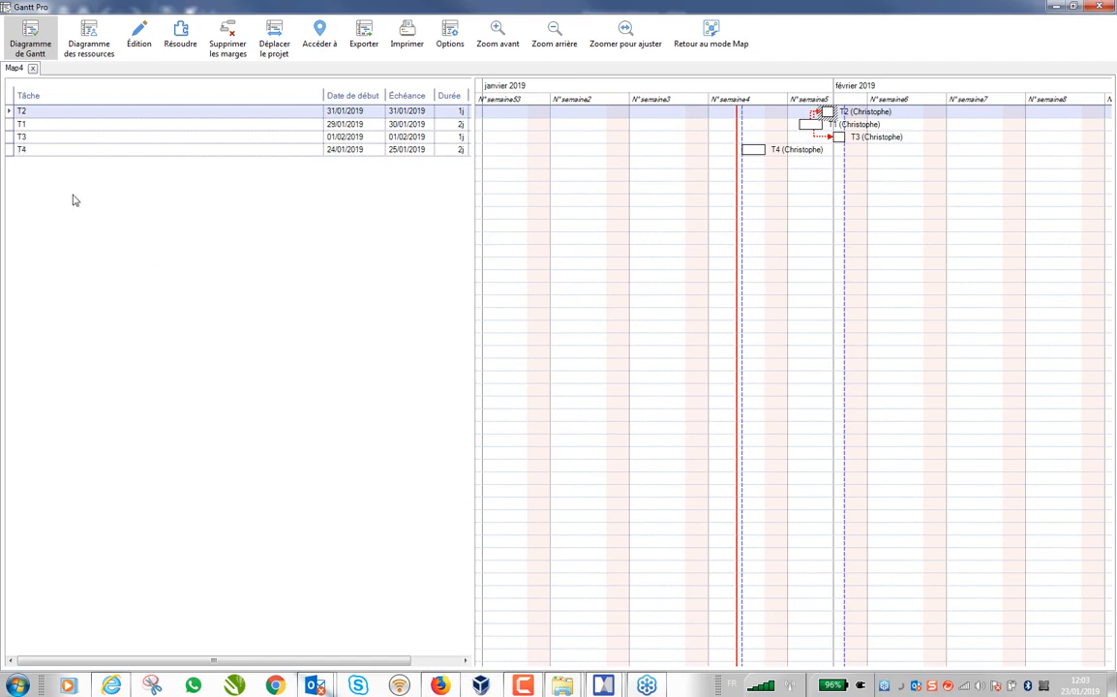
- Stop using the default options for Map4, sort its diagram by start date, and return to the MindManager map
left_click(449, 40)
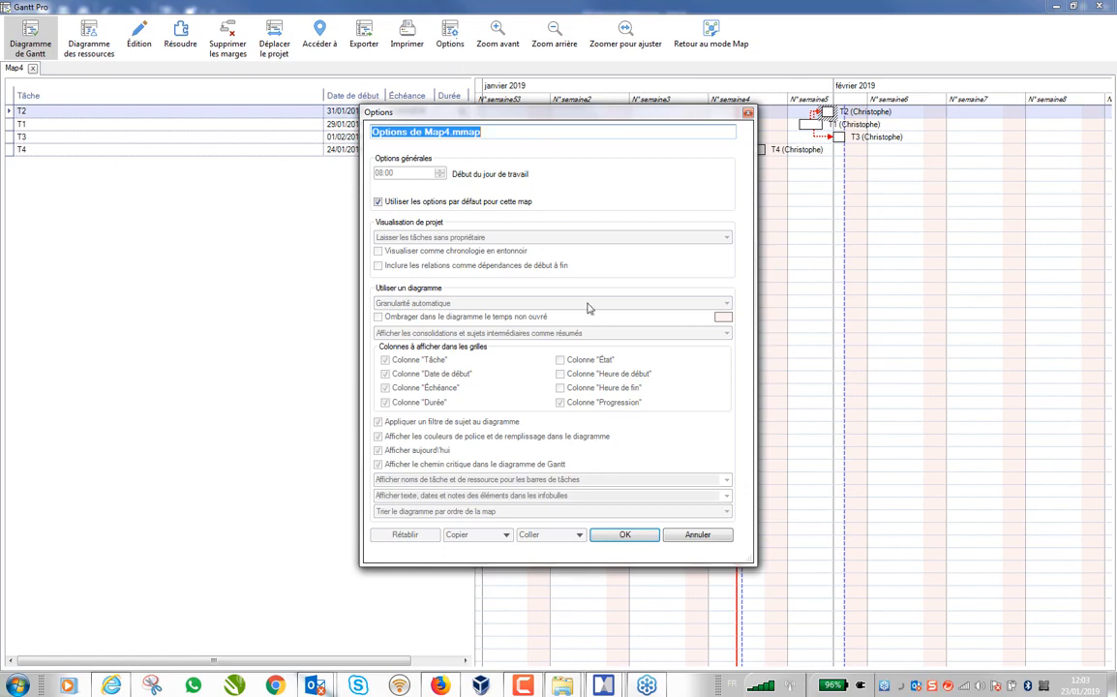
left_click(377, 201)
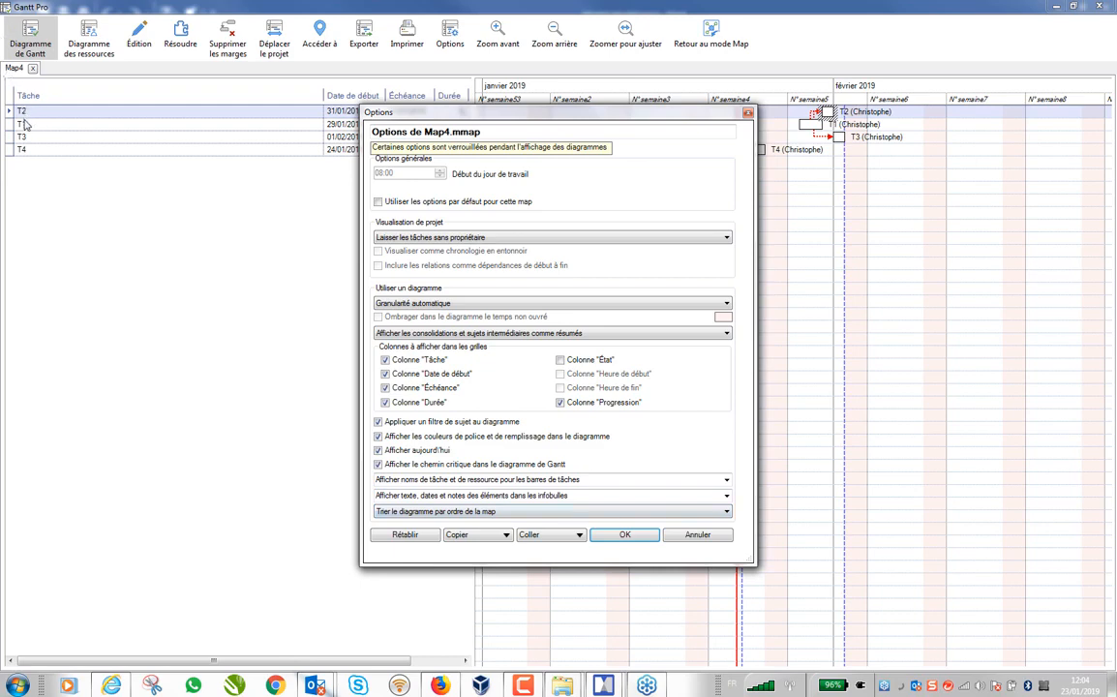
left_click(726, 513)
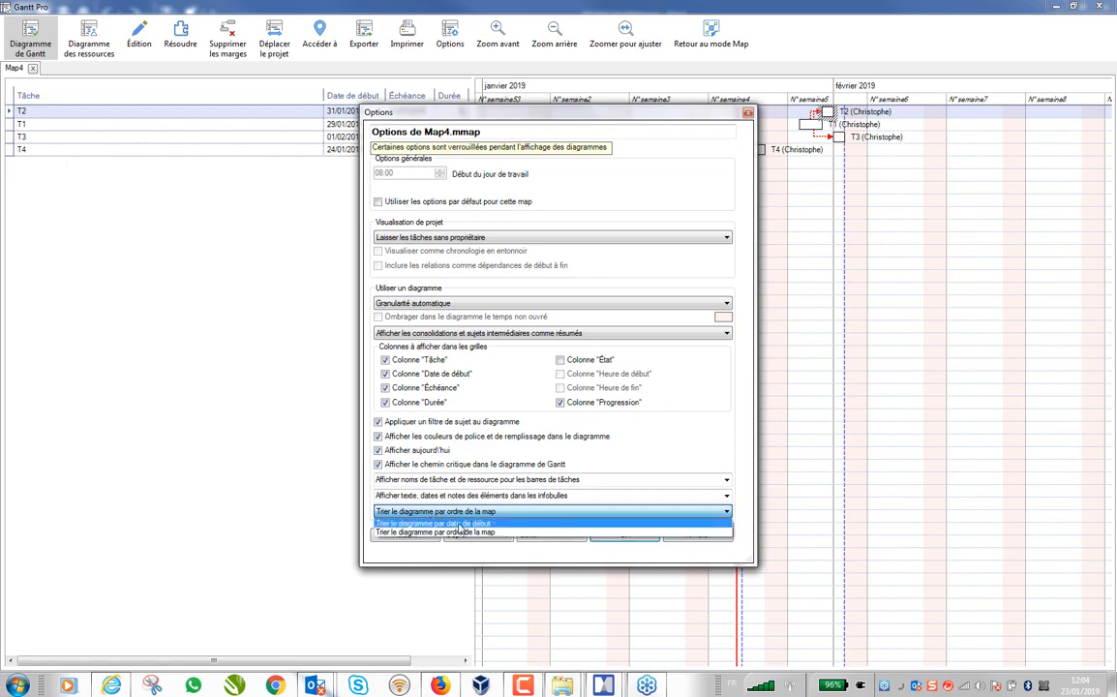
left_click(460, 525)
left_click(626, 535)
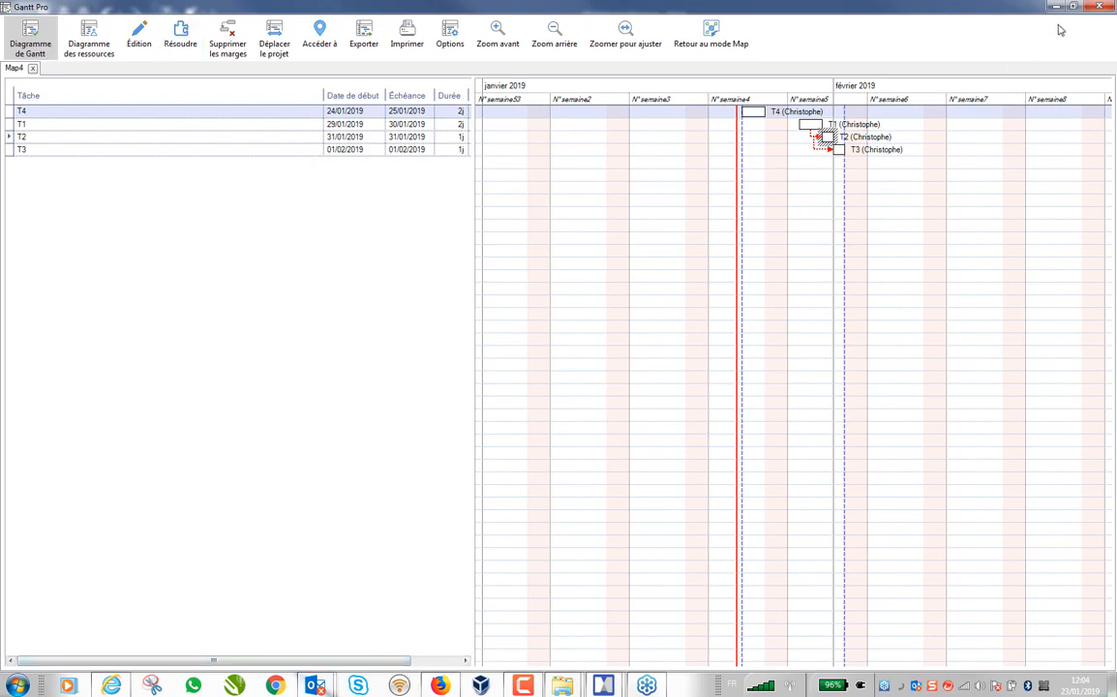
left_click(1106, 7)
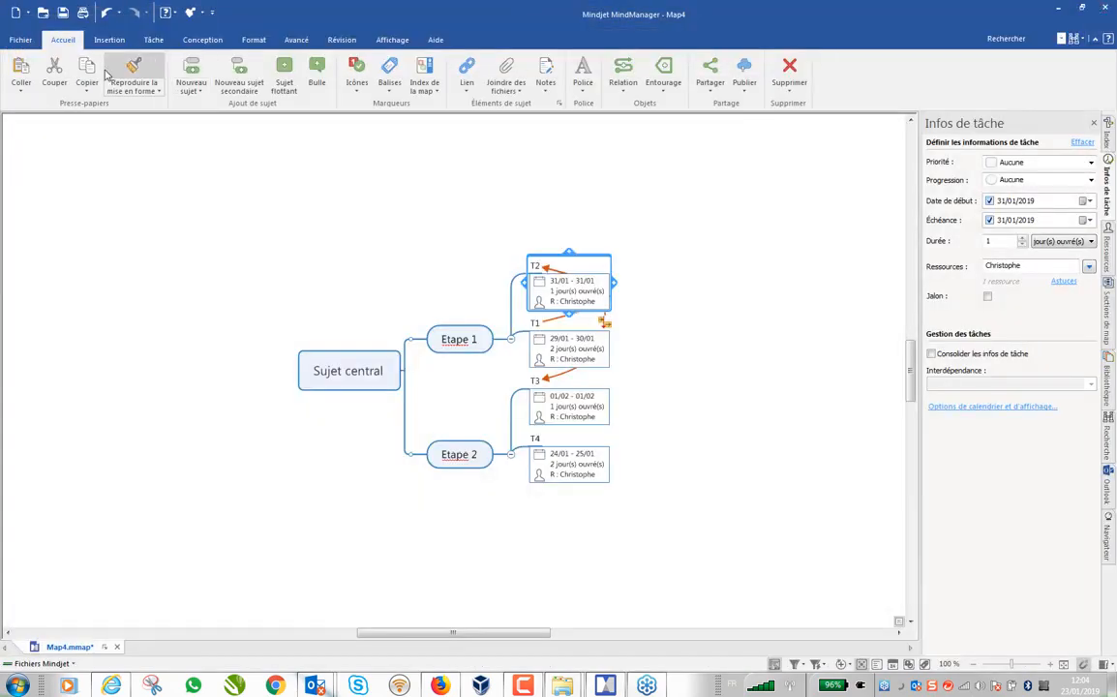
- Open the recent map 2019-01-23-webinar-Gantt Pro.mmap and expand its Contact topic and the Présentateur subtopic
left_click(18, 41)
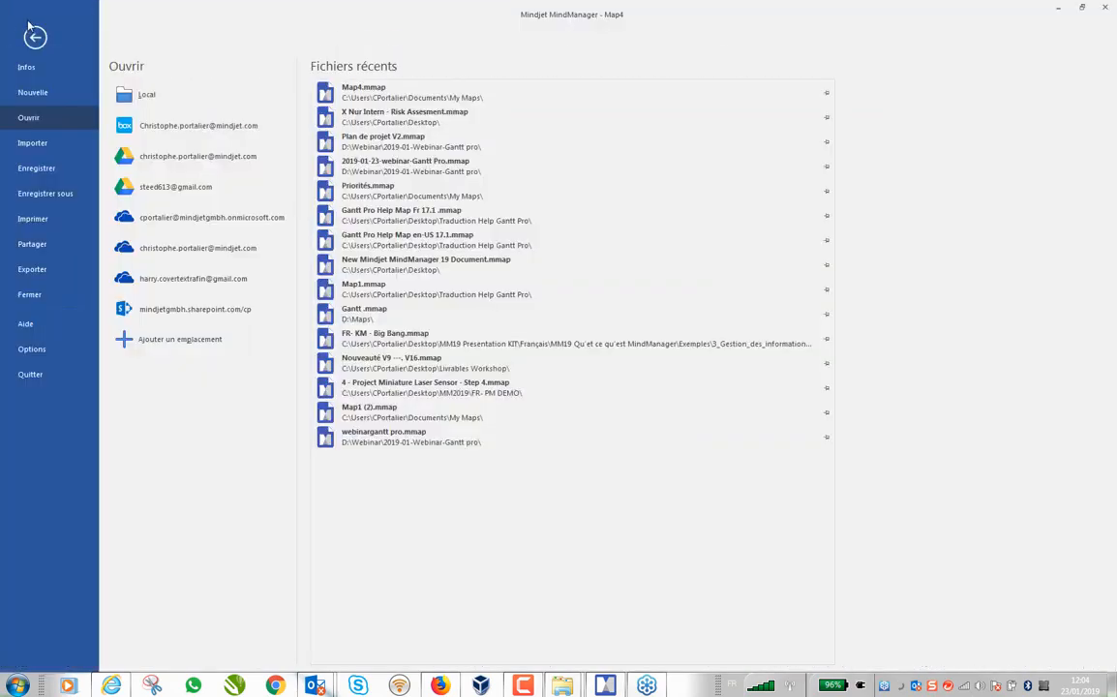
left_click(428, 172)
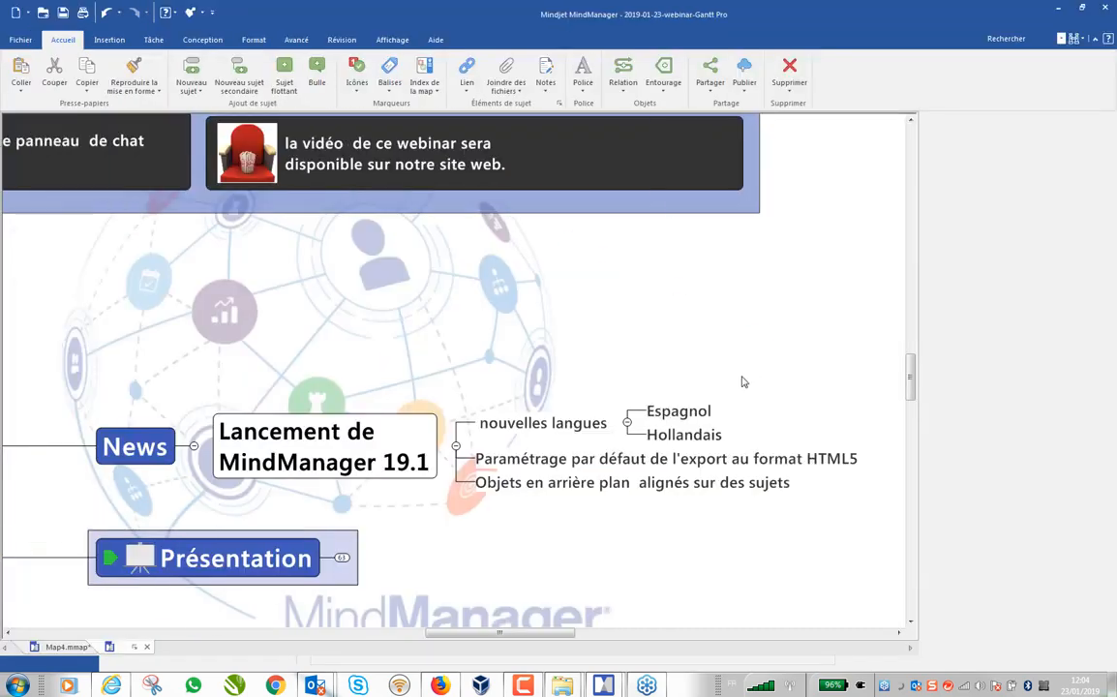
scroll(479, 476, "down", 6)
scroll(401, 504, "up", 2)
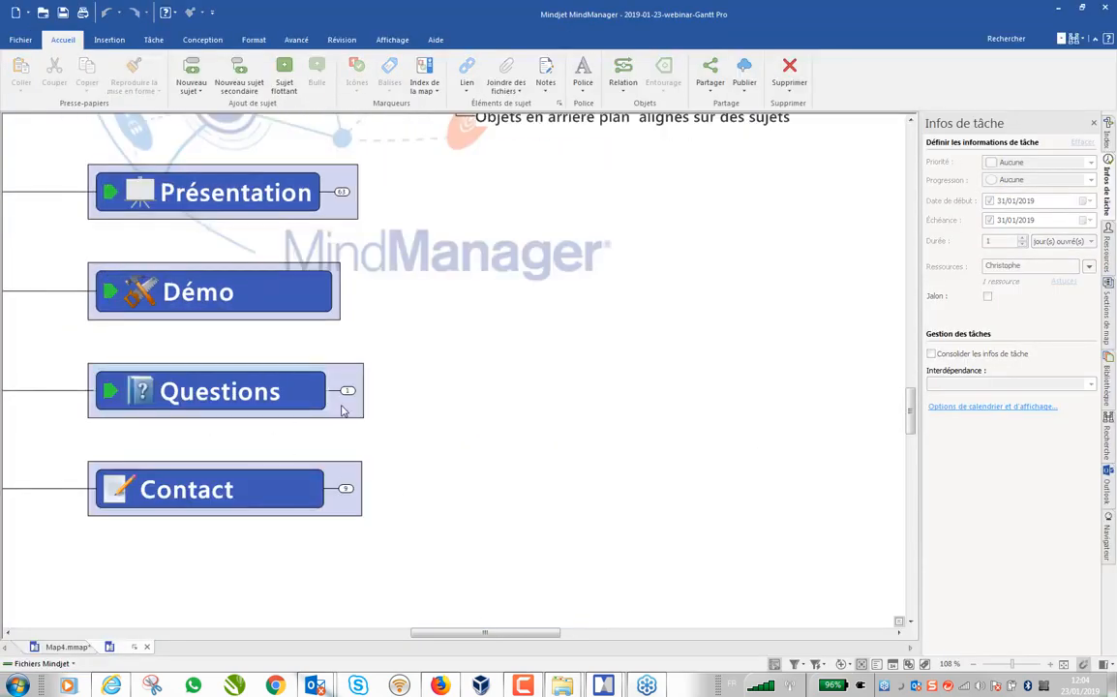
left_click(345, 488)
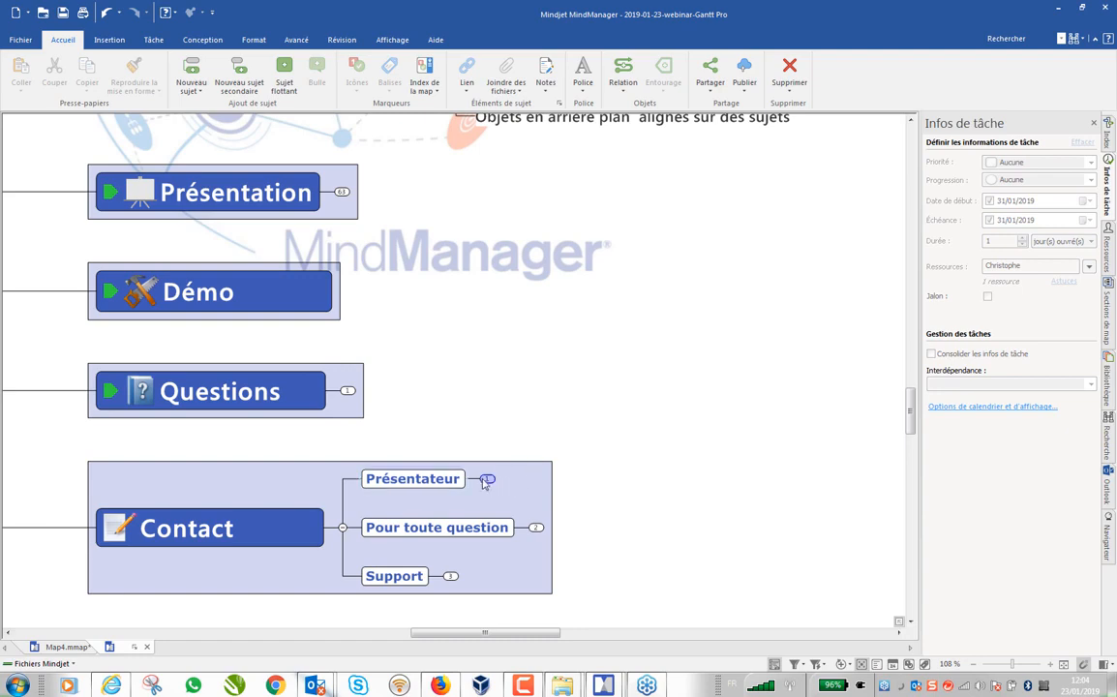
left_click(487, 478)
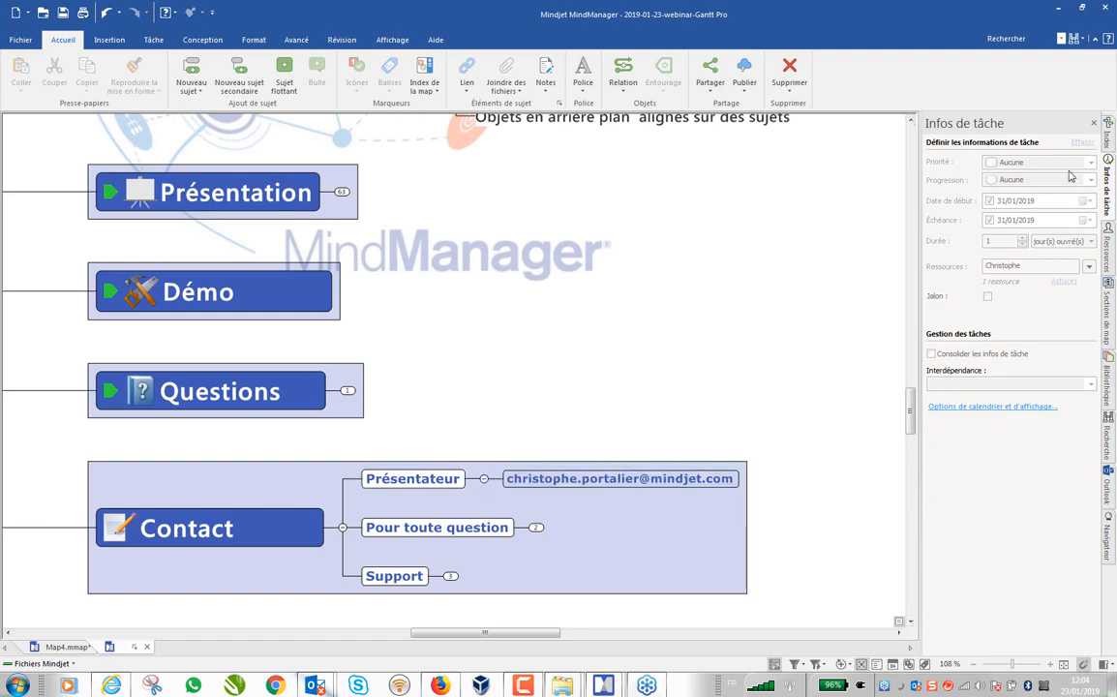
- Hide the task info pane and expand the Pour toute question, Support and version d'essai topics under Contact
left_click(1094, 123)
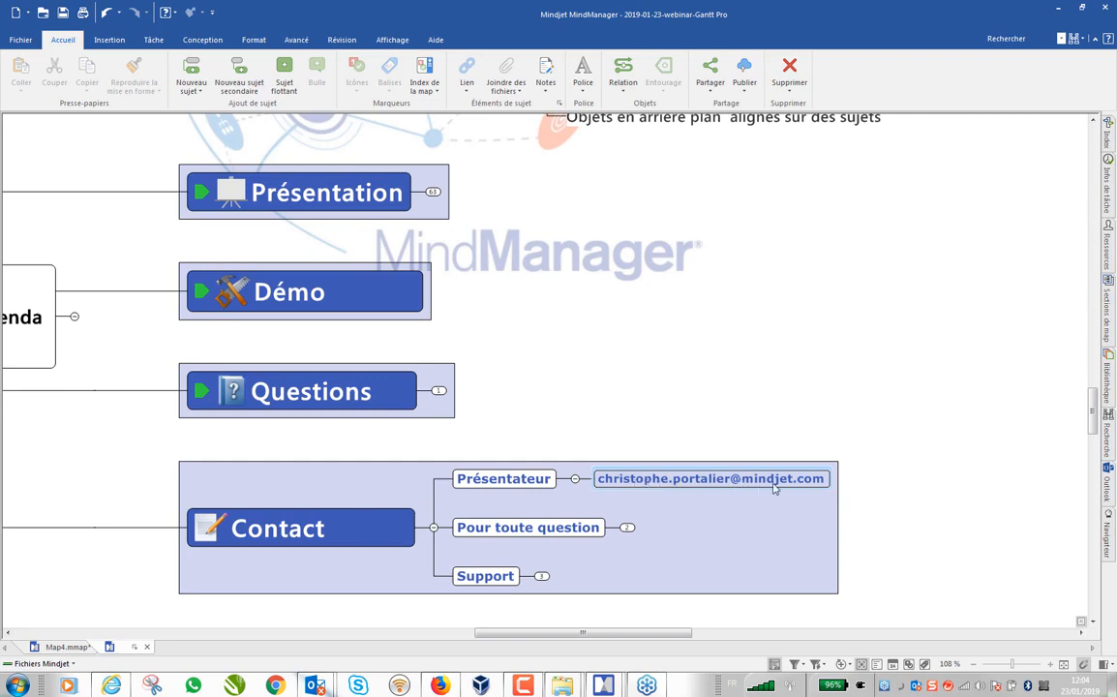
left_click(628, 528)
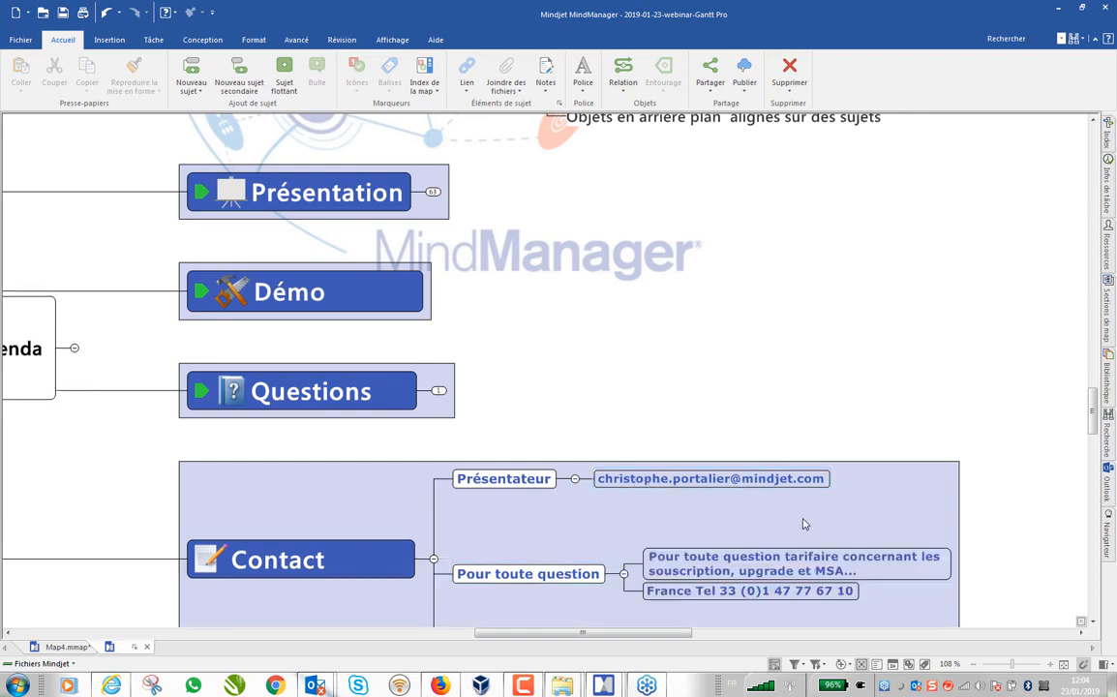
scroll(900, 432, "down", 3)
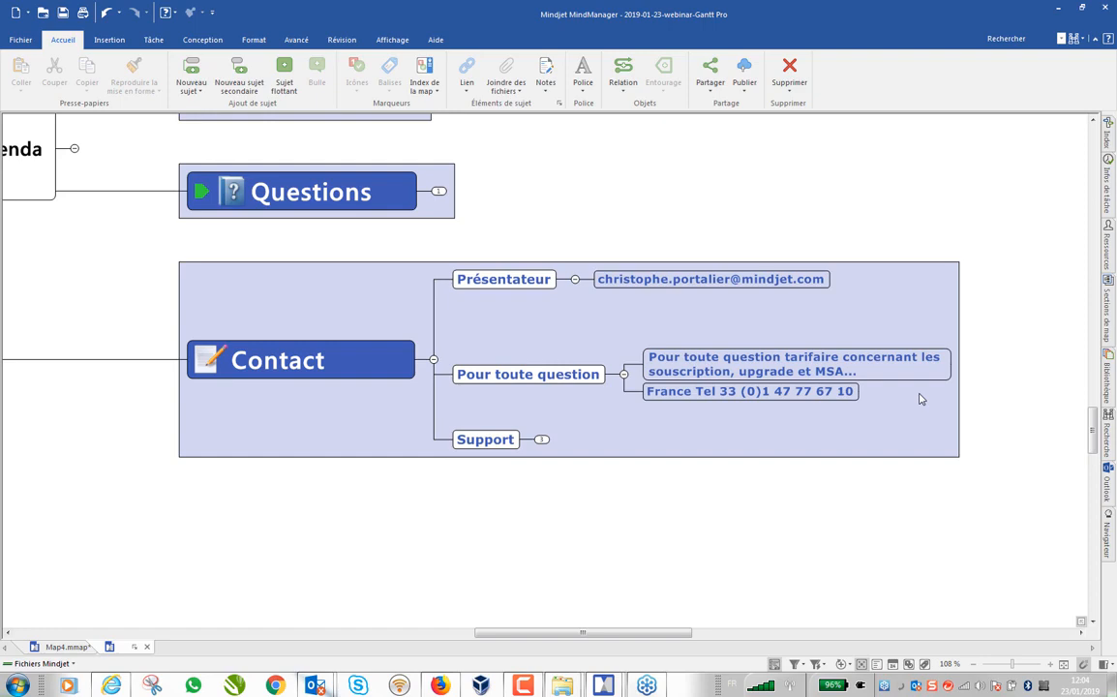
left_click(541, 439)
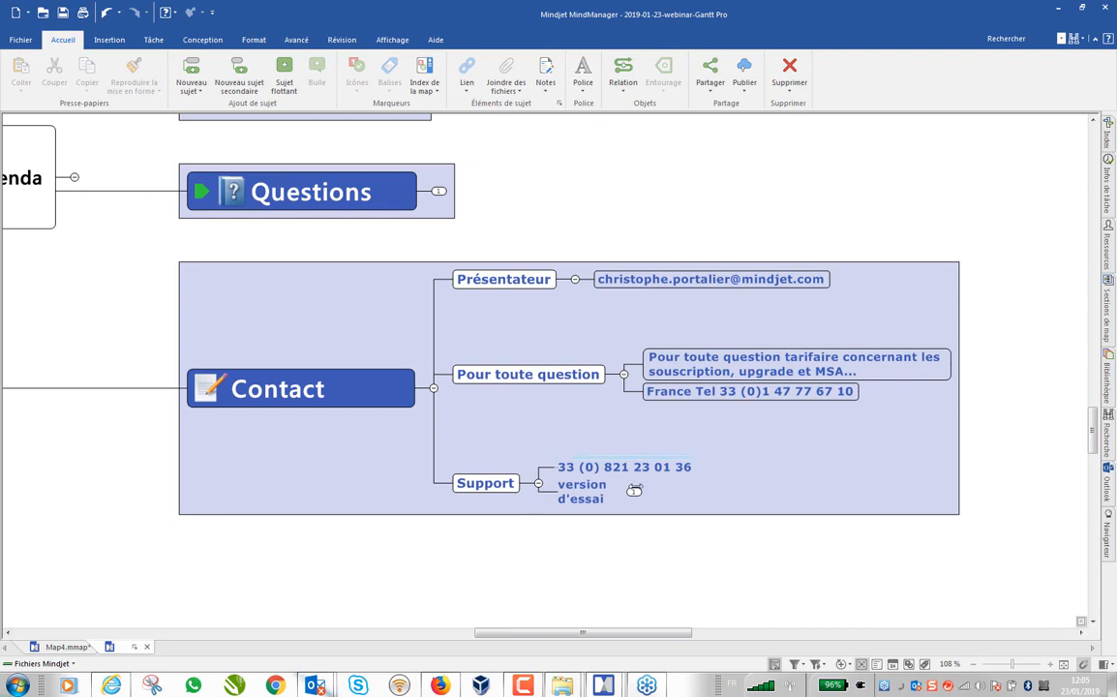
left_click(633, 492)
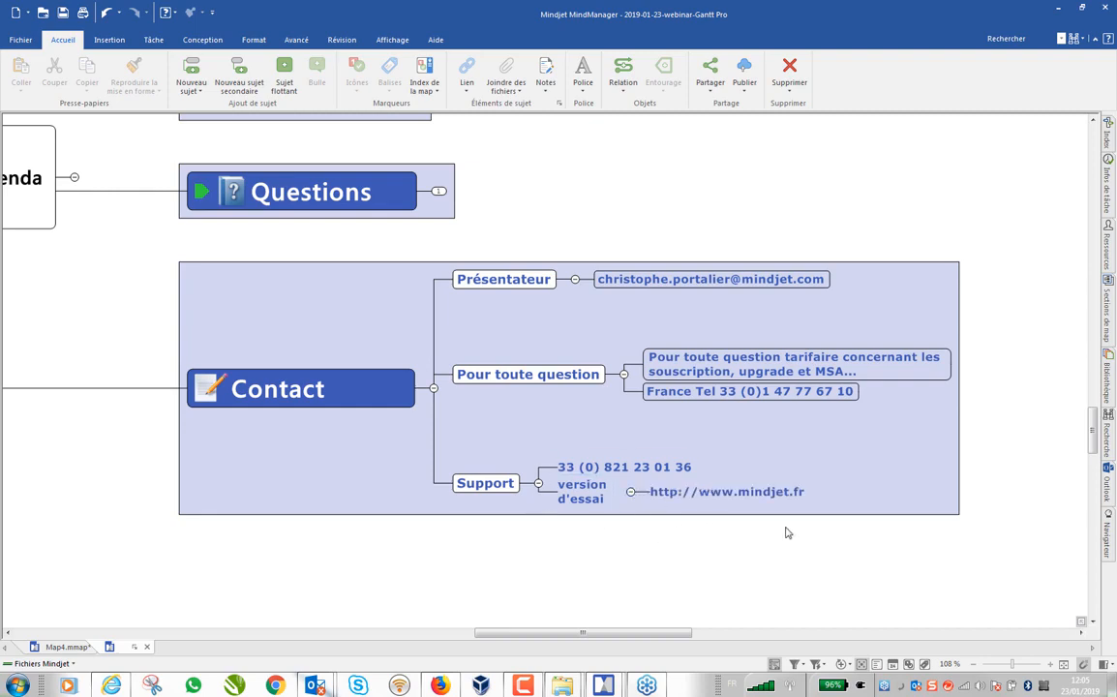